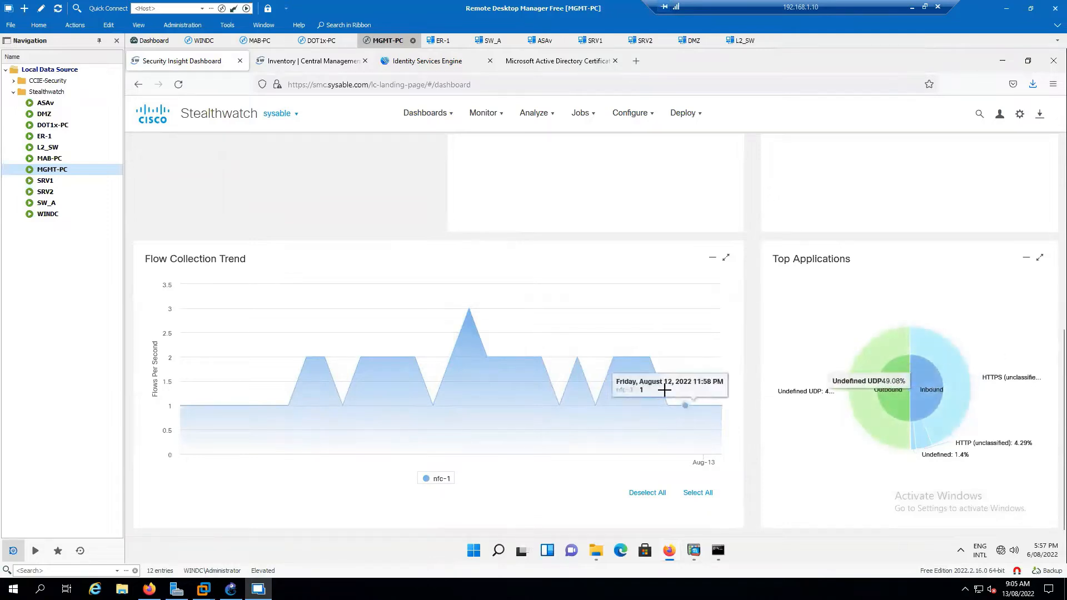
Open Analyze > Flow Search and focus the Subject Host IP and Port/Protocol fields.
scroll(698, 340, "up", 6)
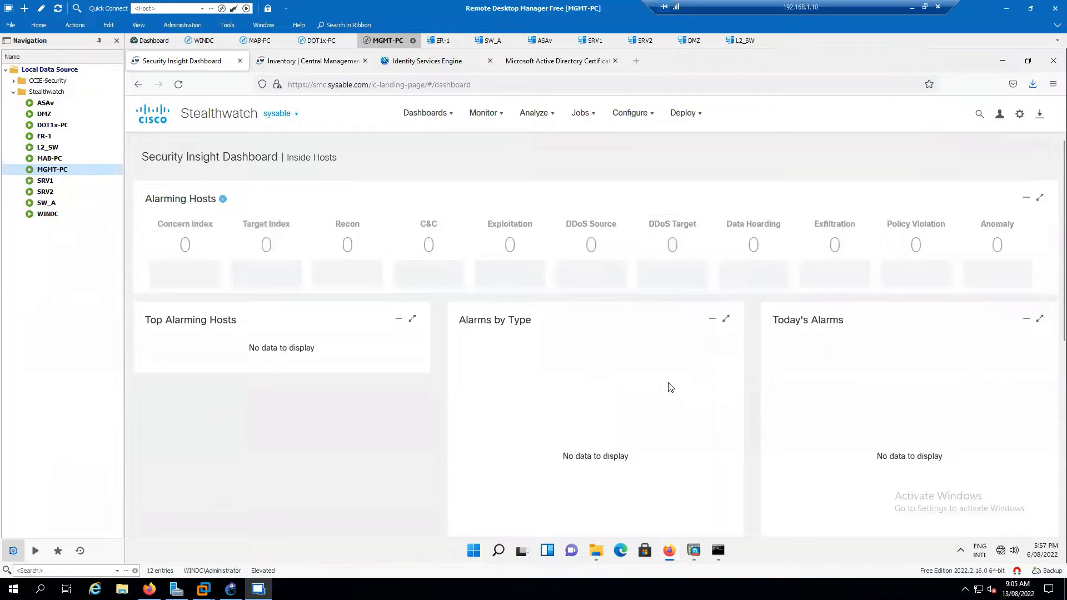
scroll(903, 370, "down", 5)
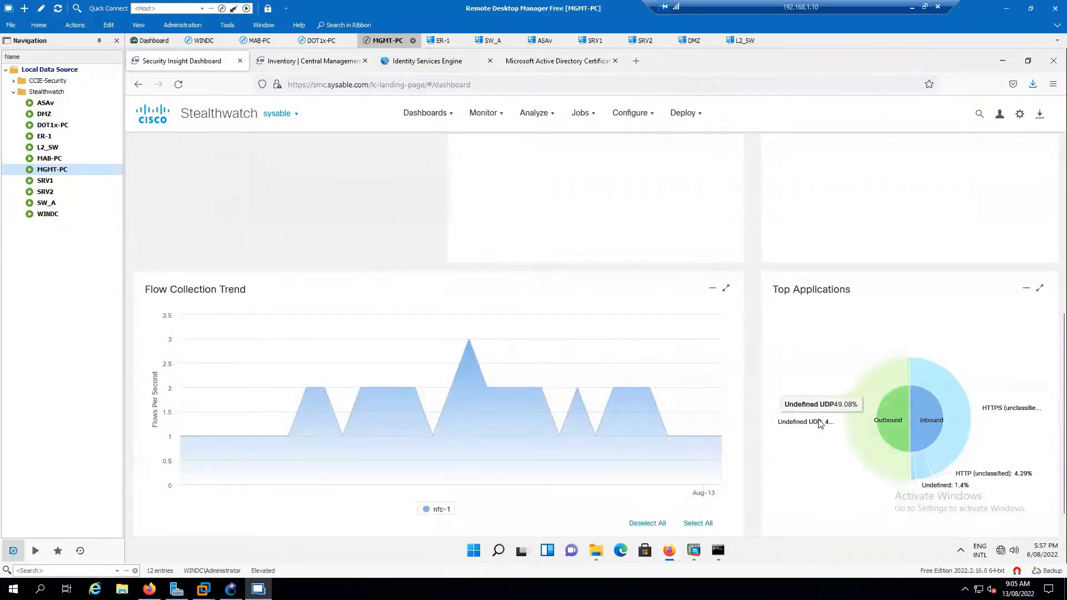
mouse_move(890, 431)
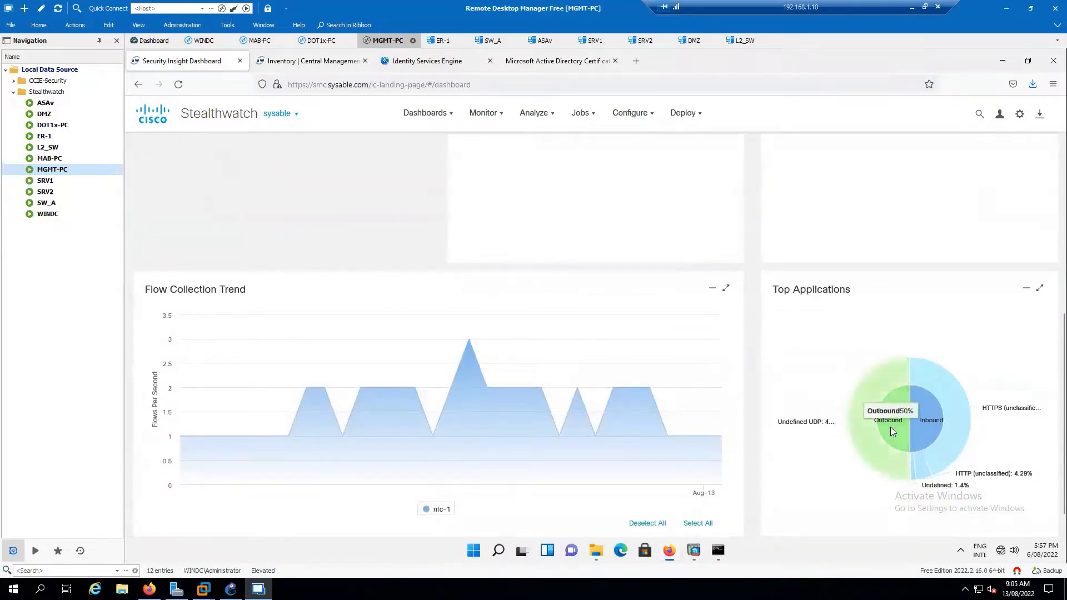
mouse_move(953, 431)
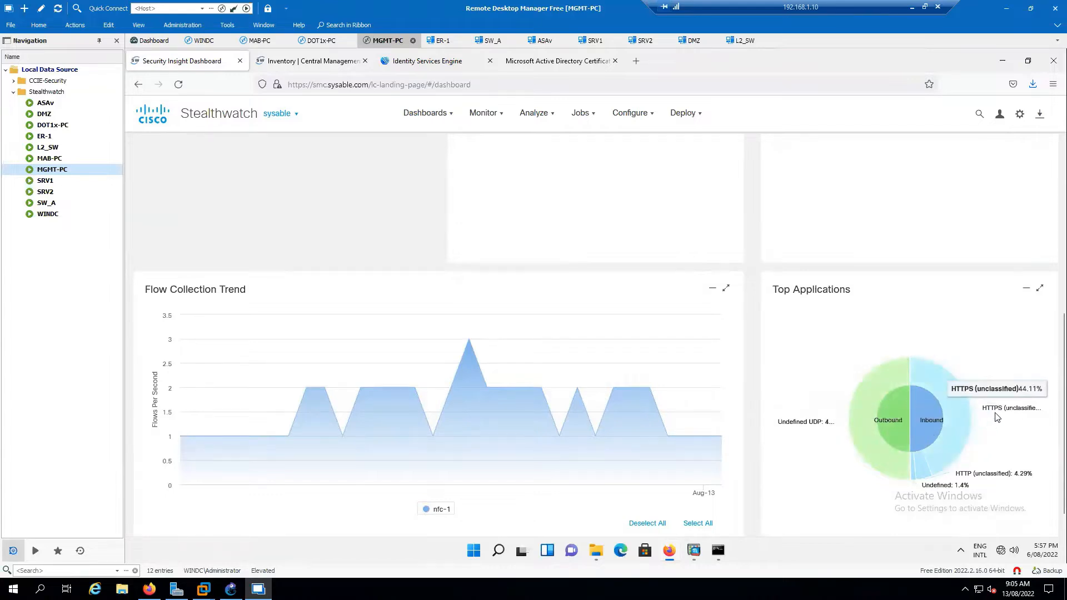
mouse_move(930, 475)
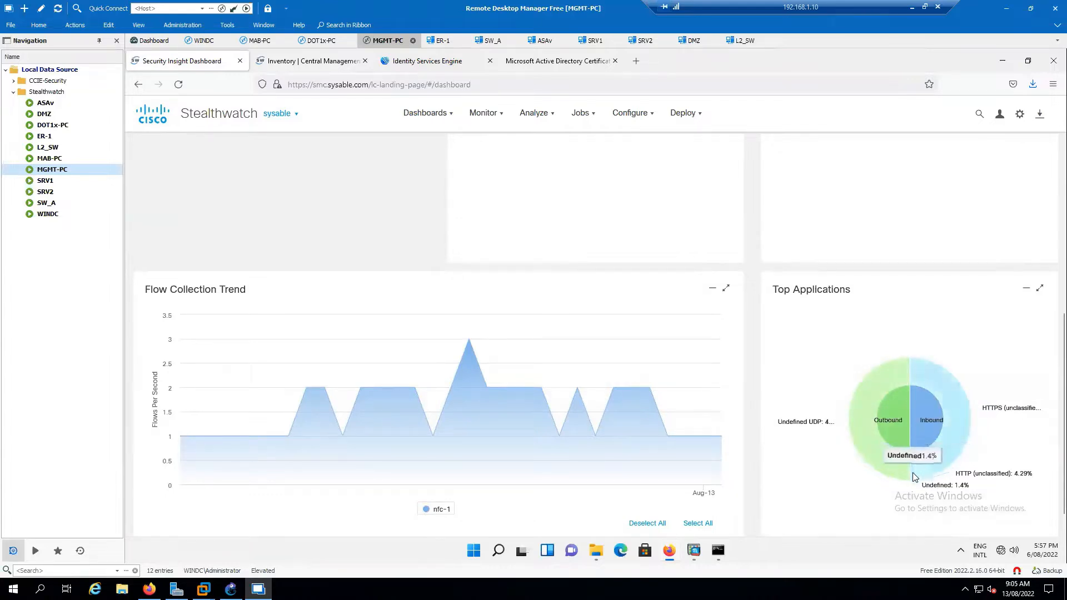
scroll(660, 317, "up", 5)
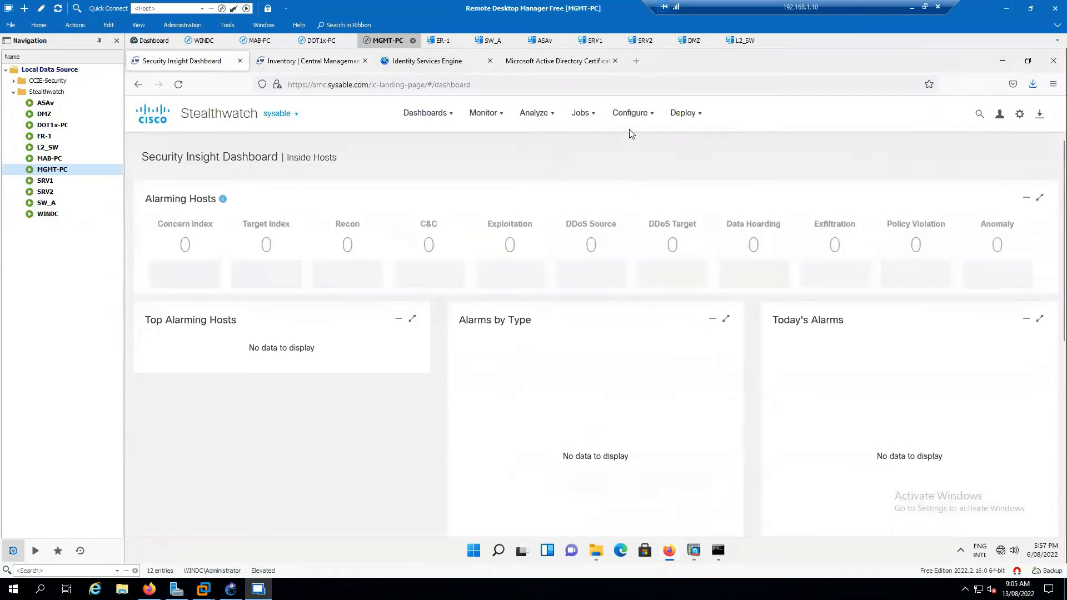
mouse_move(542, 117)
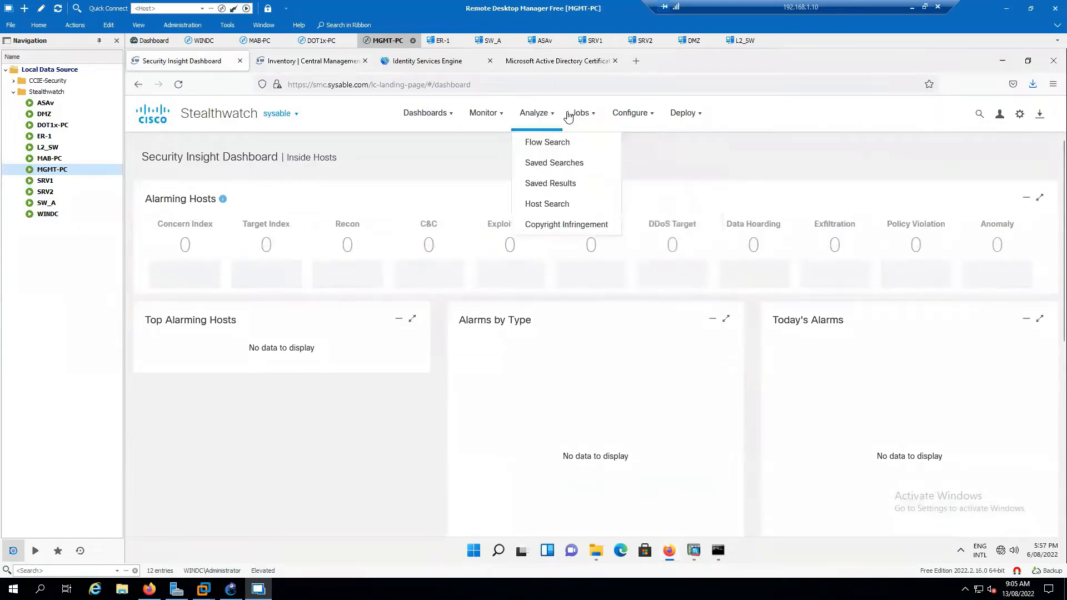
left_click(550, 142)
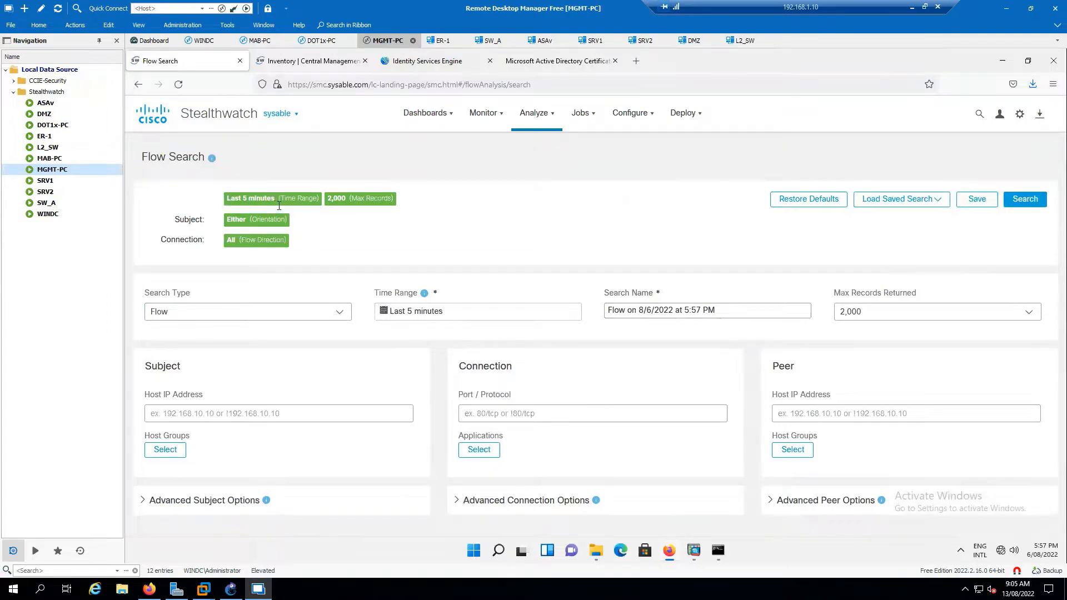
left_click(162, 421)
left_click(515, 414)
Expand the Advanced Subject Options and scroll through the flow search criteria.
left_click(330, 448)
left_click(234, 500)
scroll(372, 417, "down", 5)
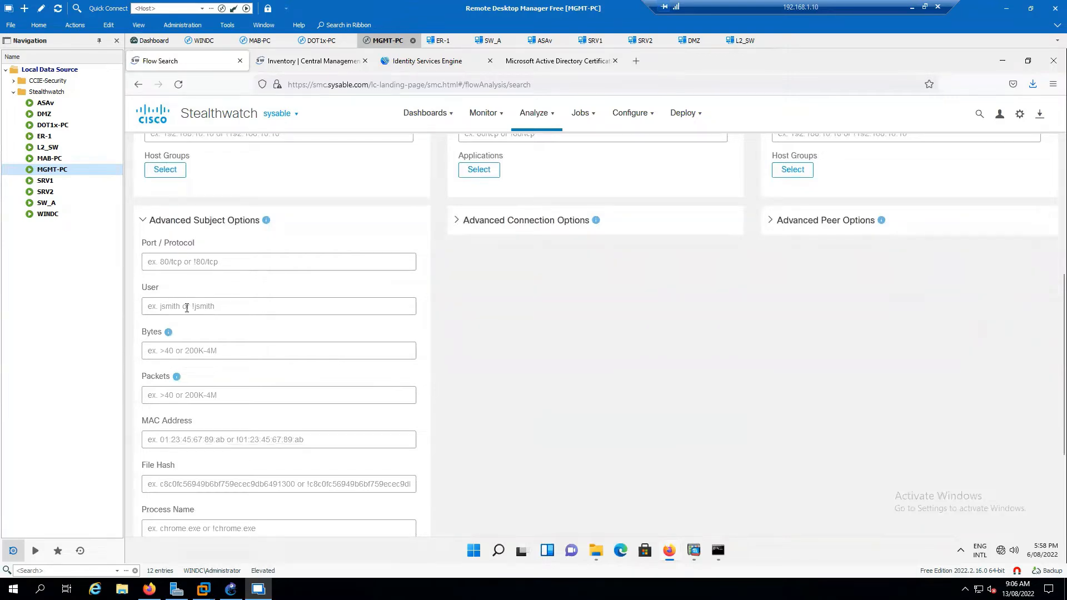
scroll(193, 336, "down", 2)
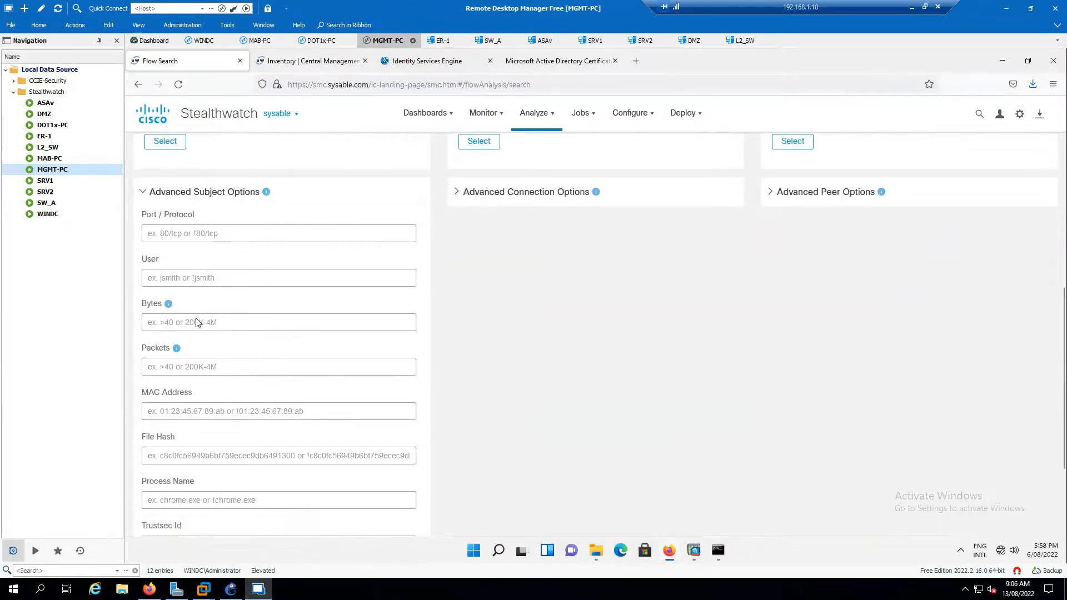
scroll(221, 368, "down", 1)
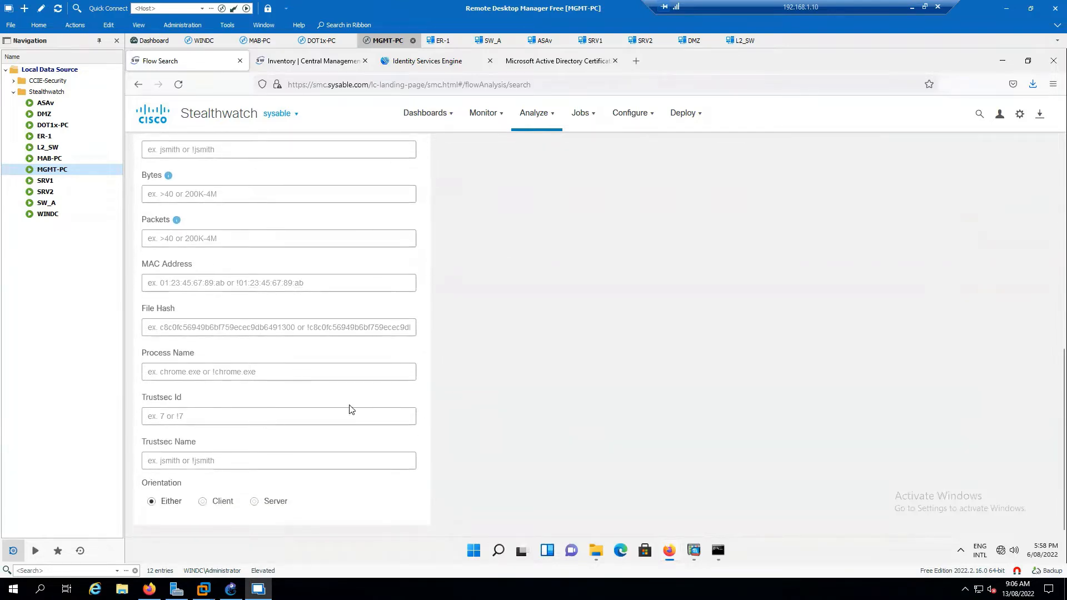
scroll(359, 403, "up", 4)
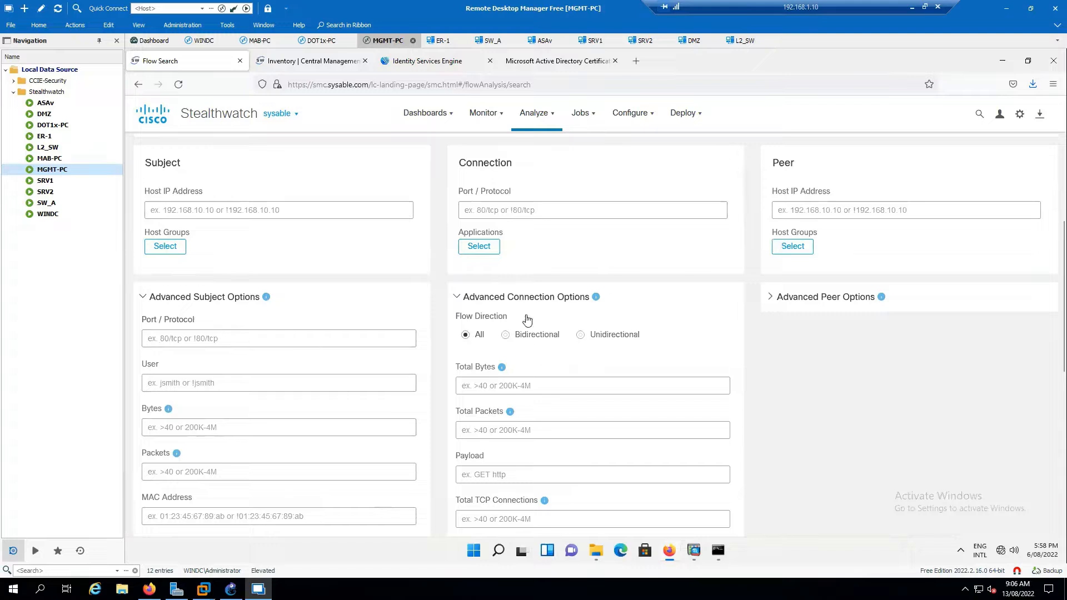
scroll(600, 375, "down", 2)
scroll(601, 375, "down", 3)
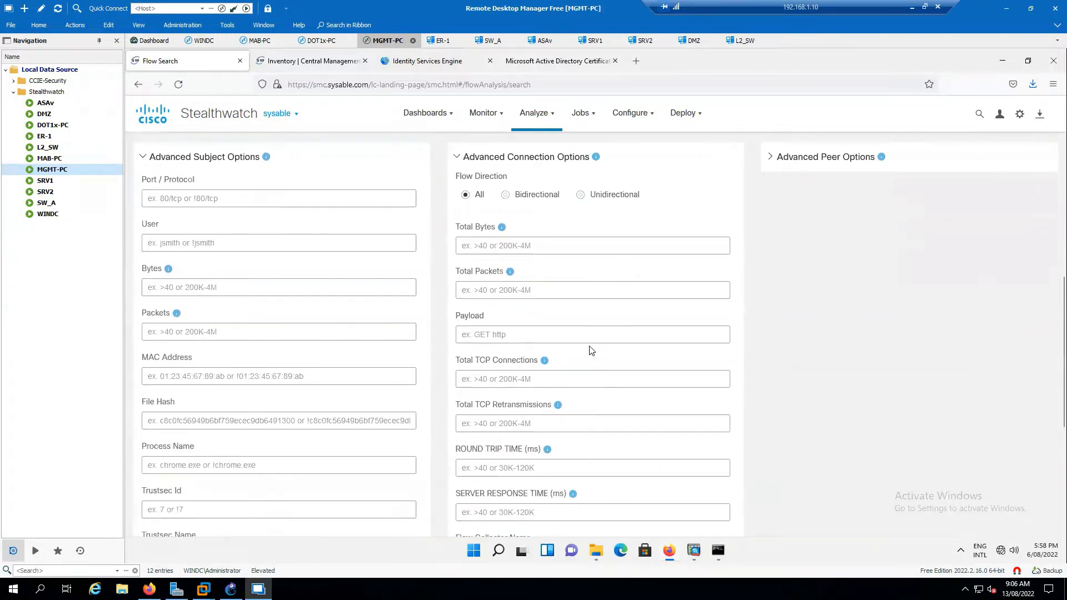
scroll(592, 350, "down", 3)
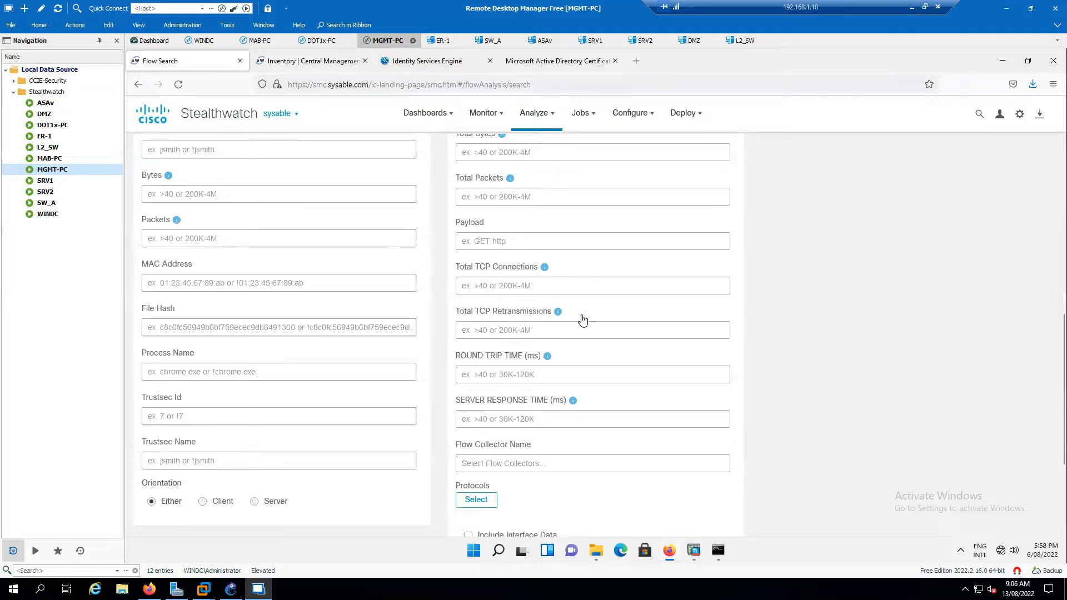
scroll(589, 328, "down", 3)
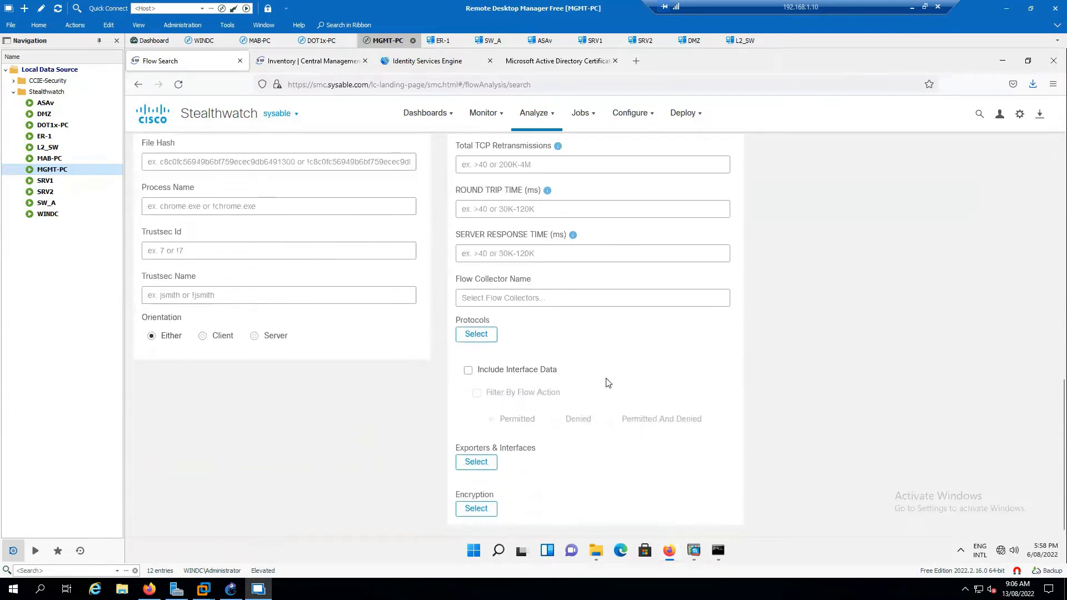
scroll(667, 334, "up", 5)
scroll(667, 334, "up", 3)
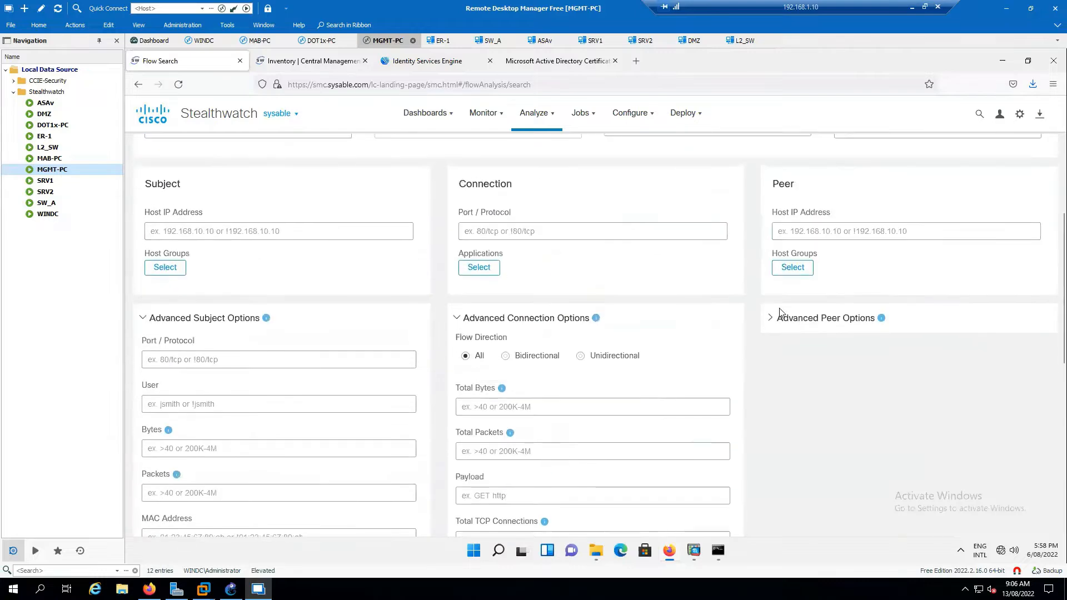
Expand the Advanced Peer Options and return to the top of the form.
left_click(778, 318)
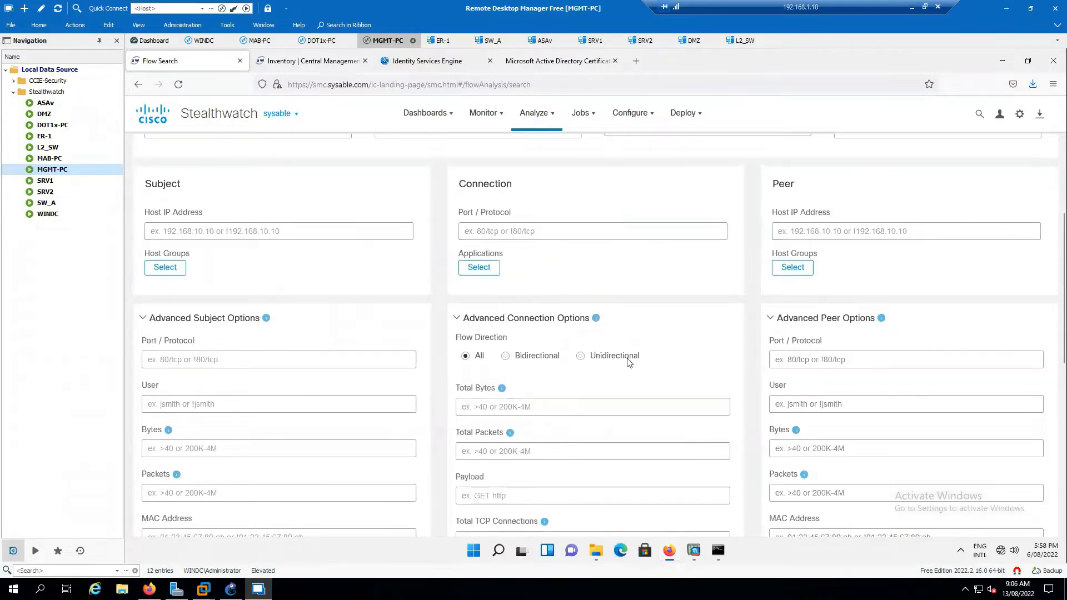
scroll(926, 411, "down", 6)
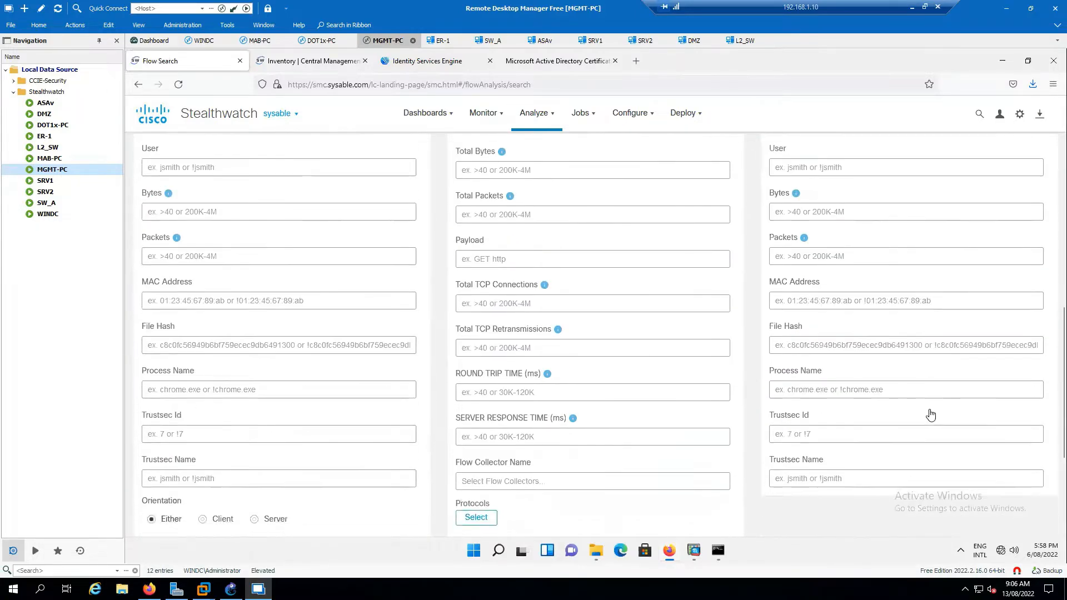
scroll(902, 419, "up", 10)
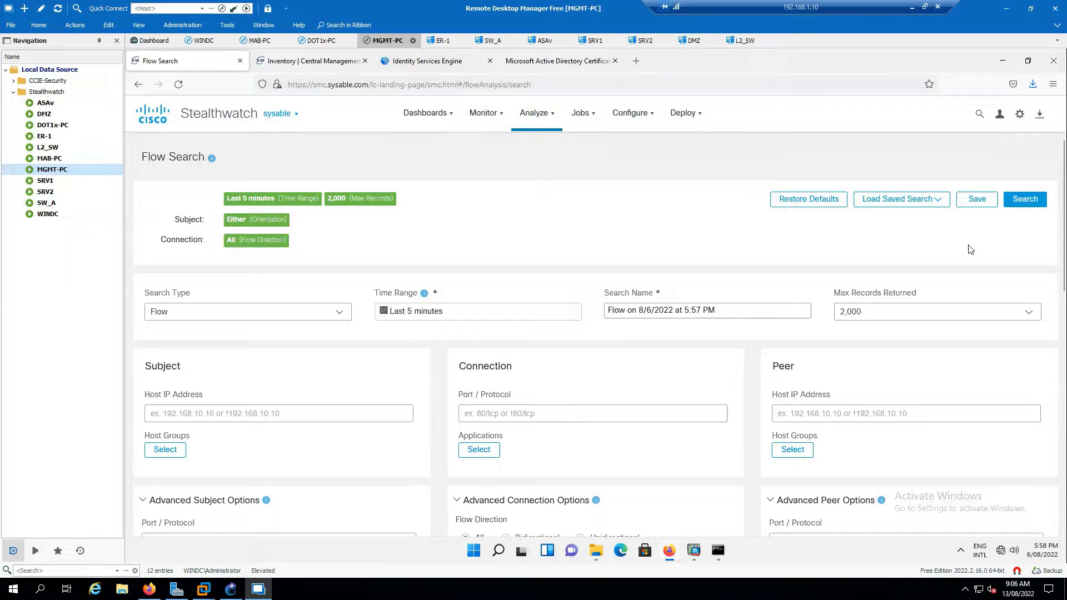
Run the flow search with blank Subject and Peer hosts over the default 5 minutes.
left_click(207, 411)
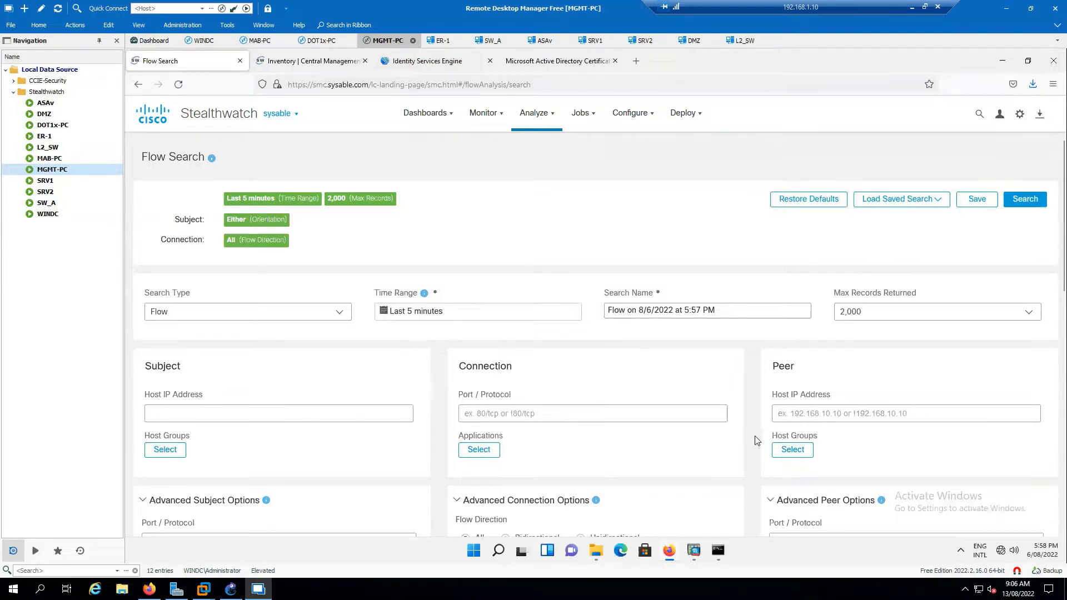
left_click(827, 418)
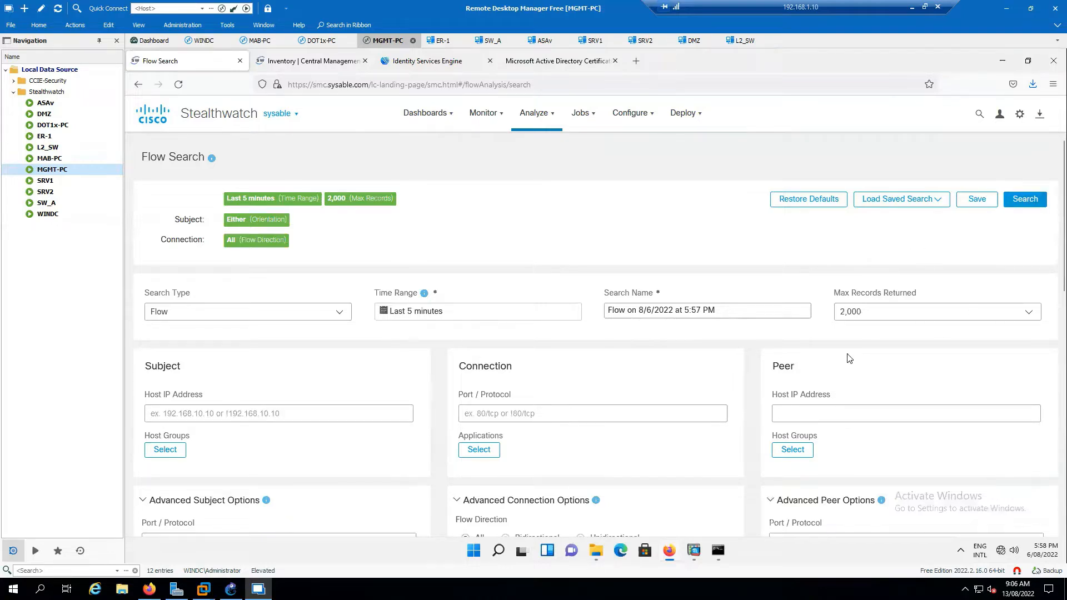
scroll(737, 379, "down", 2)
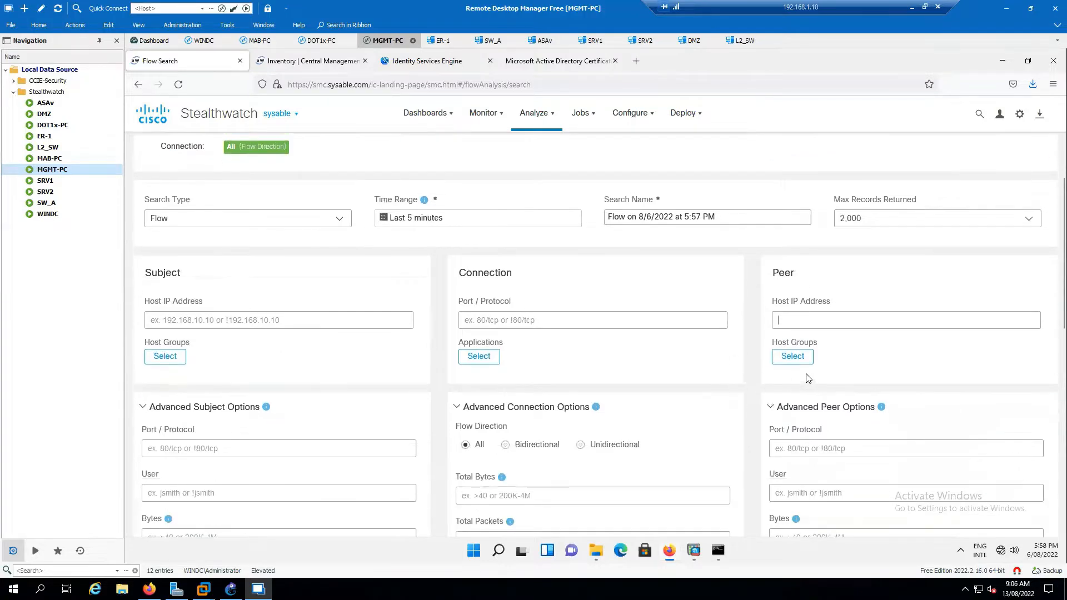
scroll(778, 367, "up", 3)
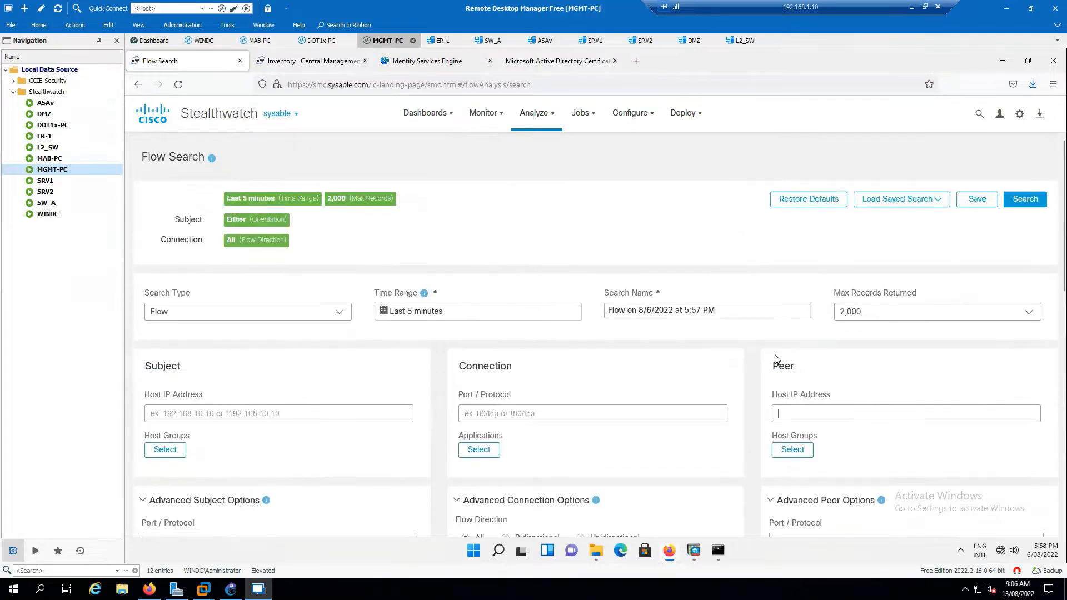
left_click(1022, 201)
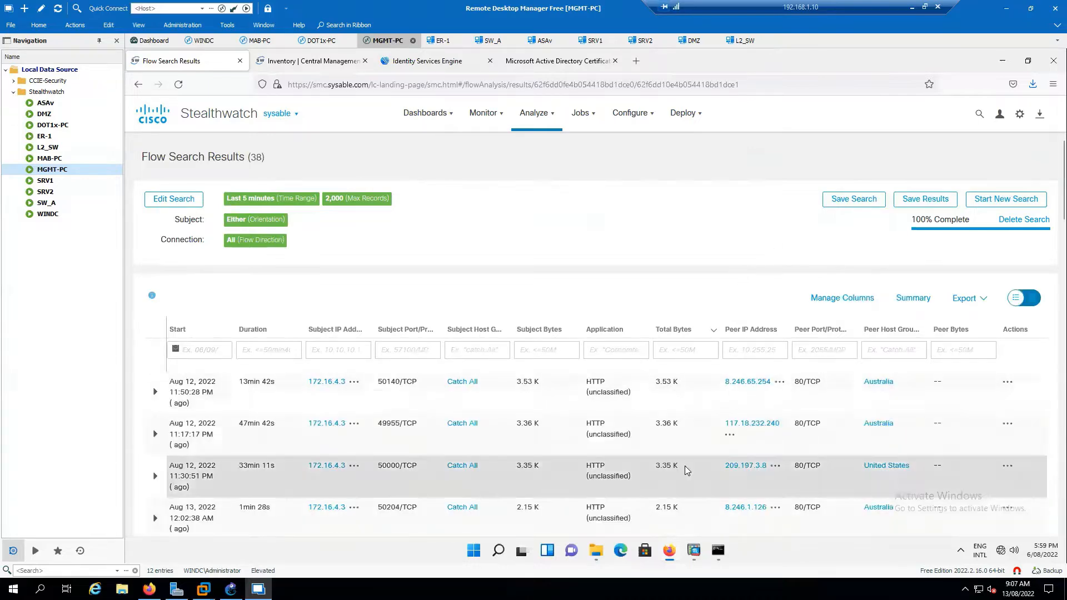
Scroll the 38 flow results down to the pagination bar and back to the top.
scroll(731, 434, "down", 5)
scroll(752, 428, "down", 10)
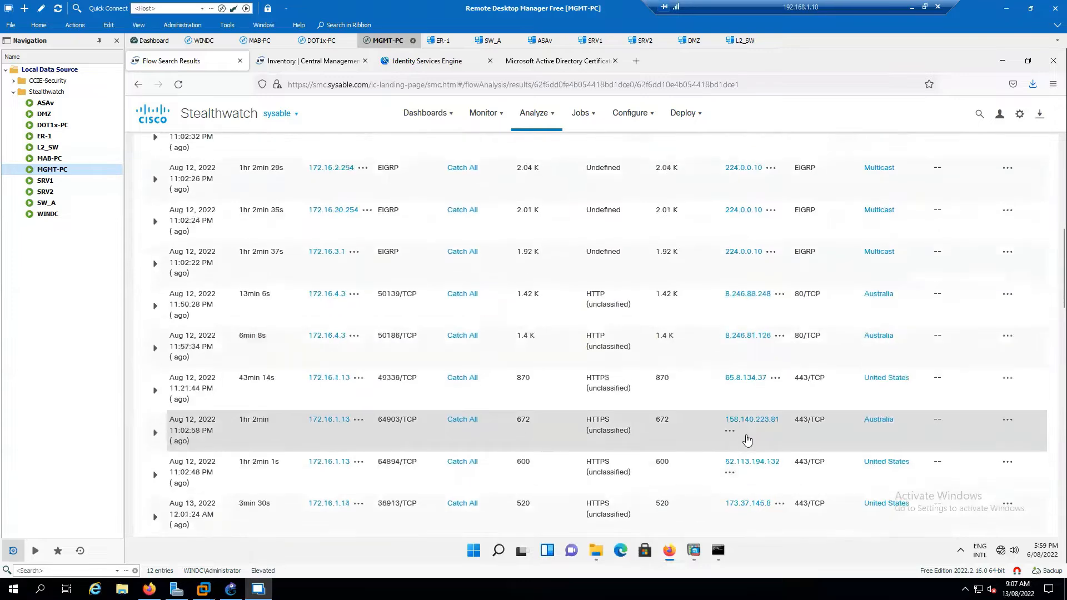
scroll(755, 438, "down", 6)
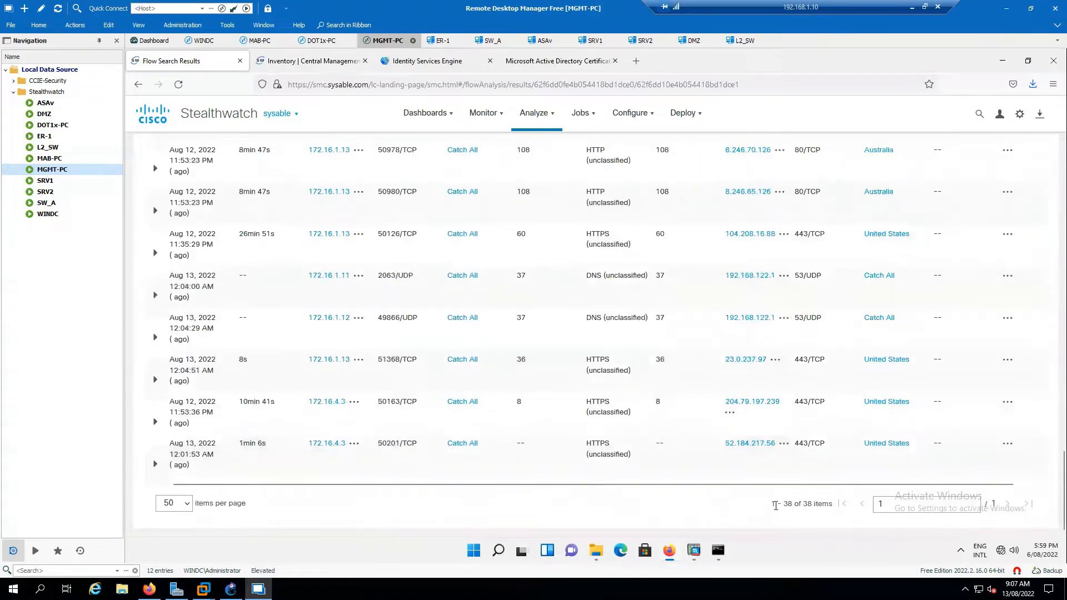
left_click_drag(771, 509, 798, 506)
left_click(812, 517)
scroll(737, 390, "up", 6)
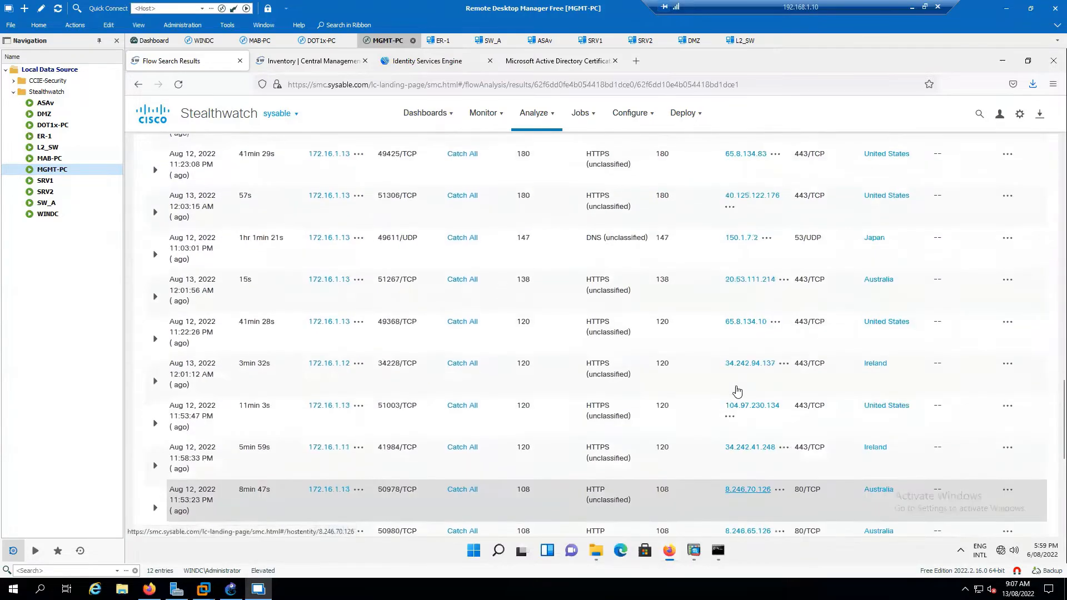
scroll(738, 392, "up", 8)
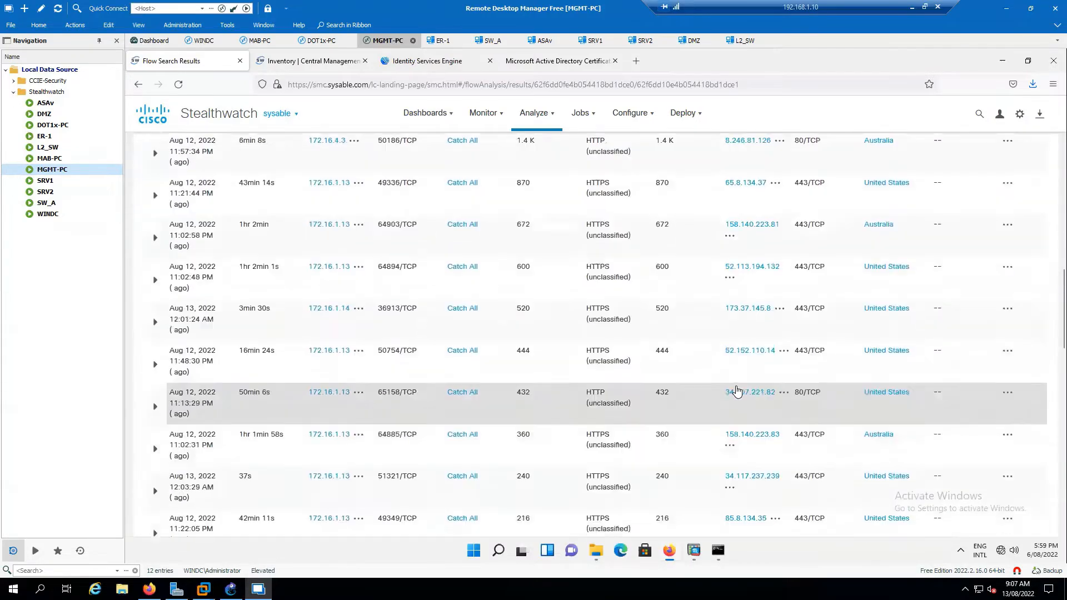
scroll(737, 392, "up", 10)
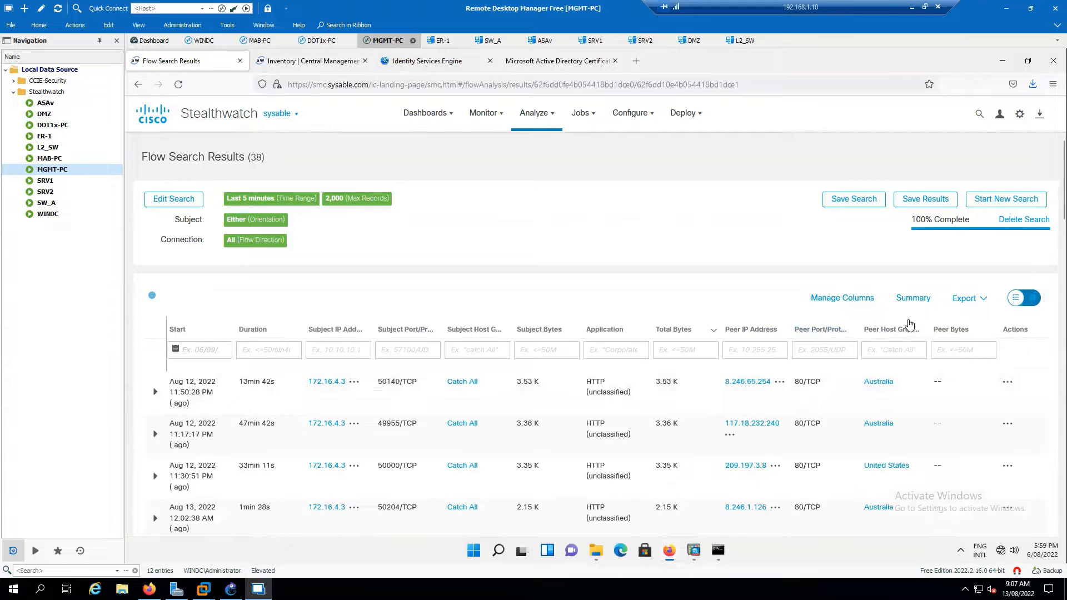
Add TLS/SSL Version, Key Exchange, Authentication, Algorithm and MAC encryption columns to the results.
left_click(854, 301)
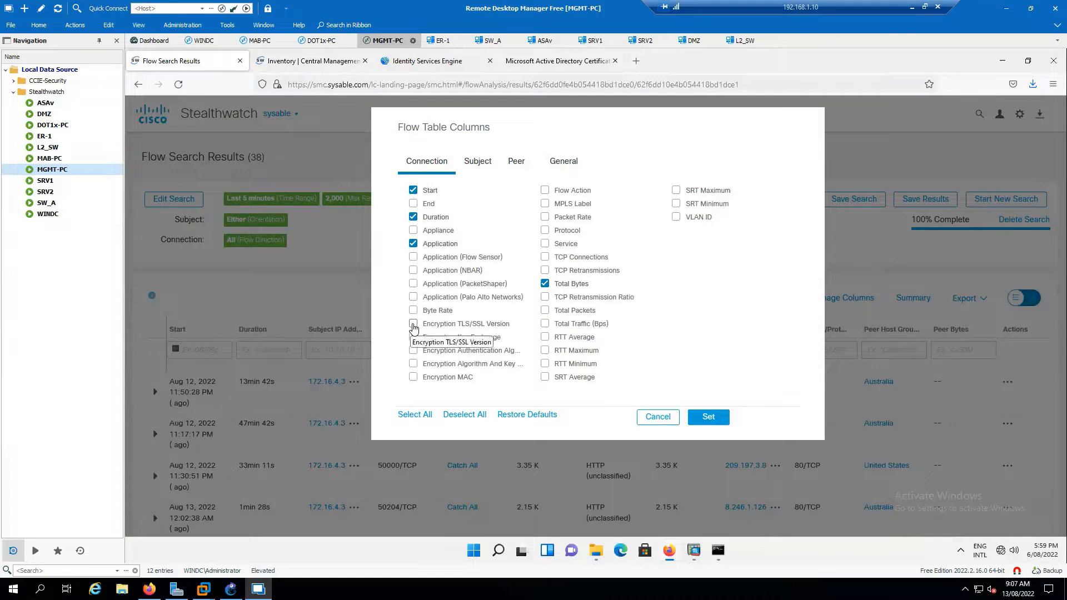
left_click(413, 327)
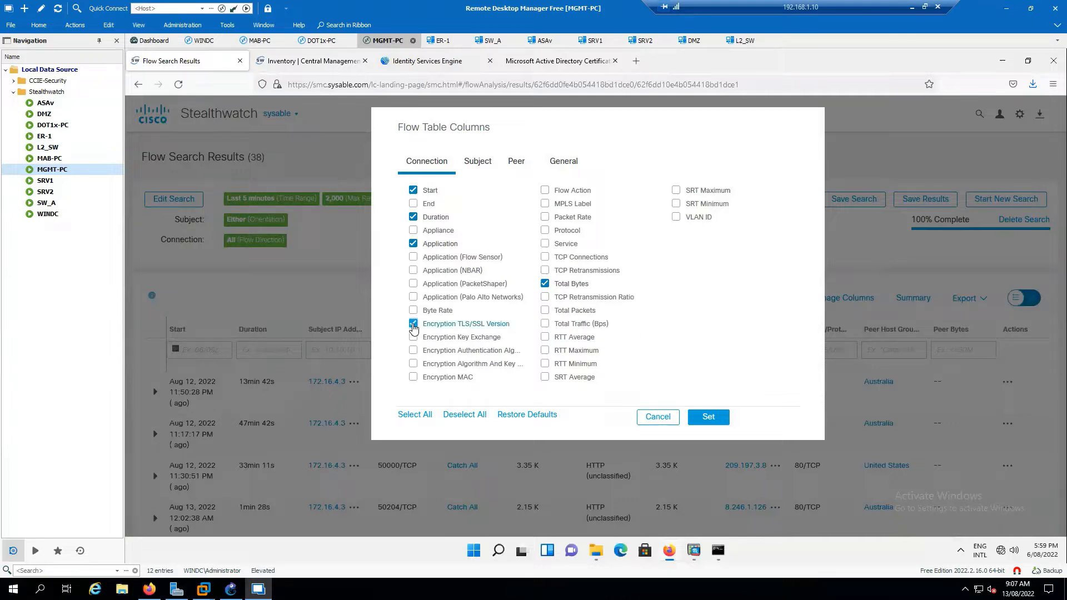
left_click(413, 328)
left_click(413, 323)
left_click(413, 337)
left_click(413, 350)
left_click(413, 364)
left_click(413, 377)
left_click(709, 418)
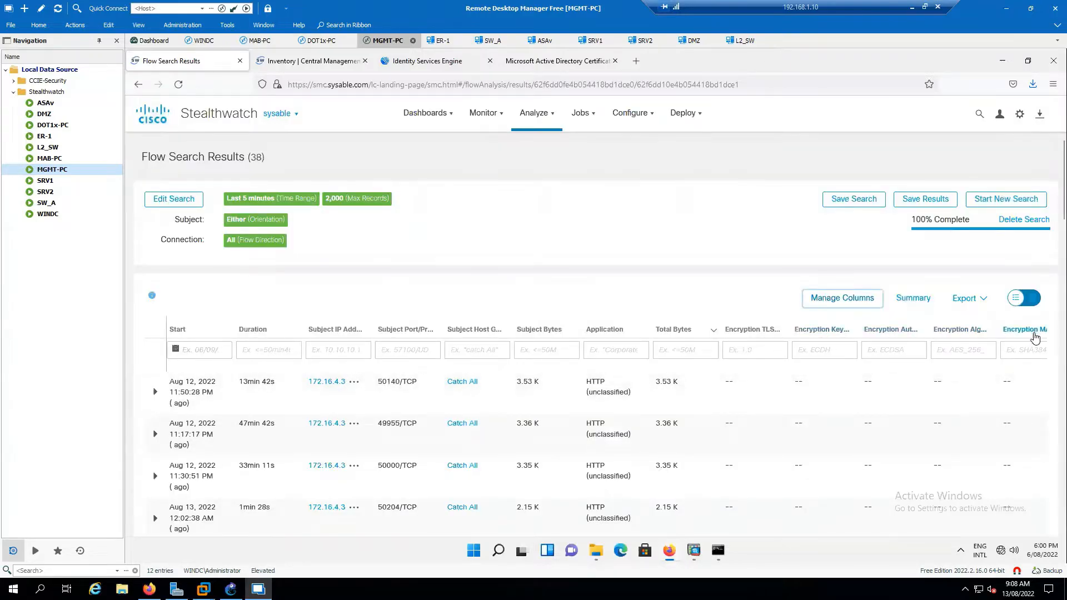
scroll(950, 406, "down", 2)
scroll(954, 408, "down", 10)
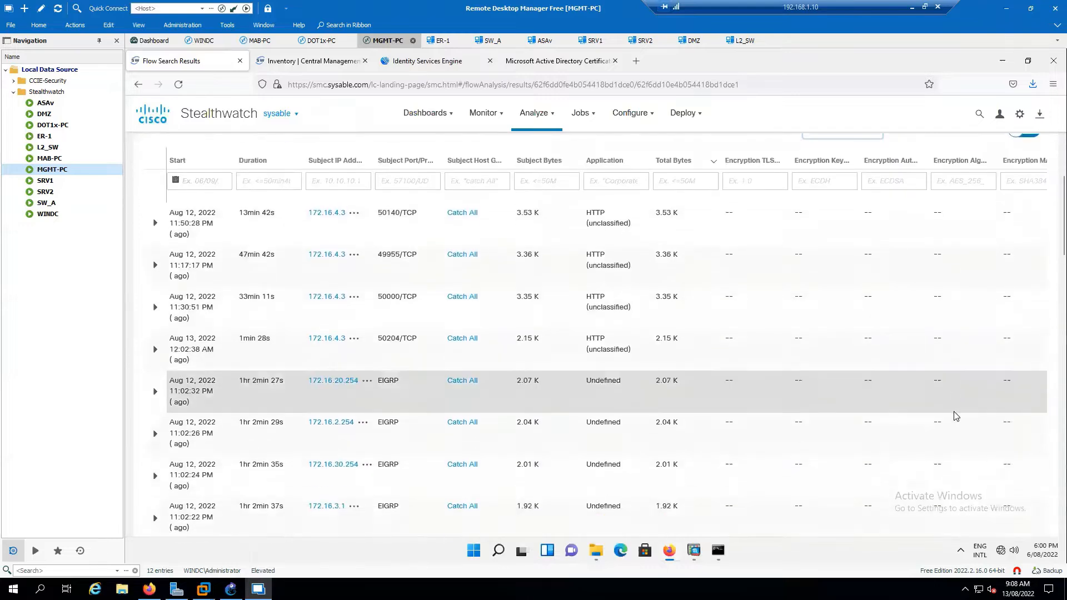
scroll(914, 411, "down", 10)
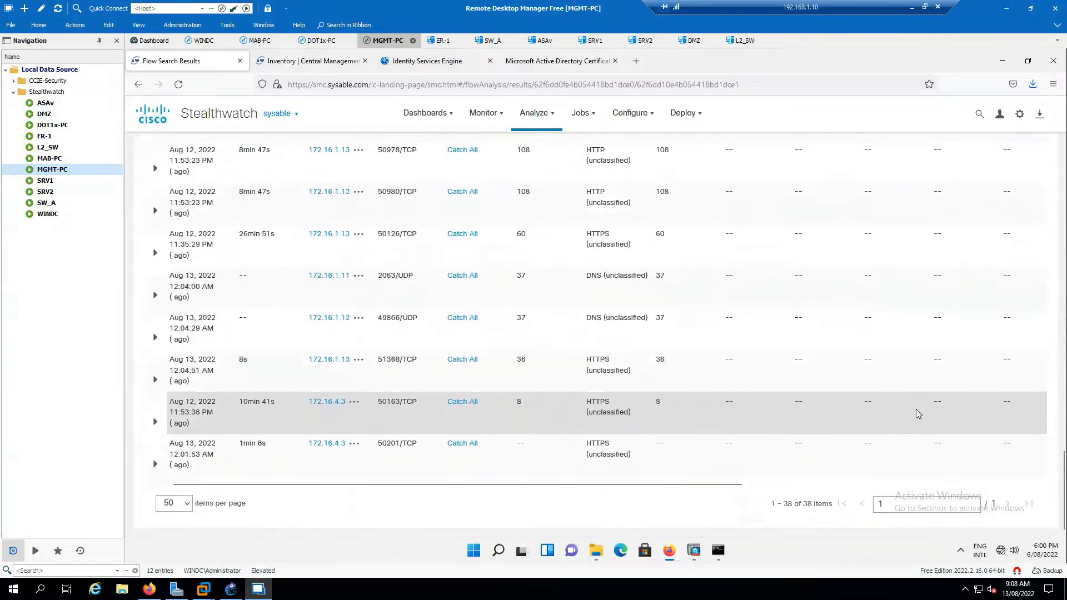
scroll(917, 414, "up", 10)
scroll(917, 415, "up", 10)
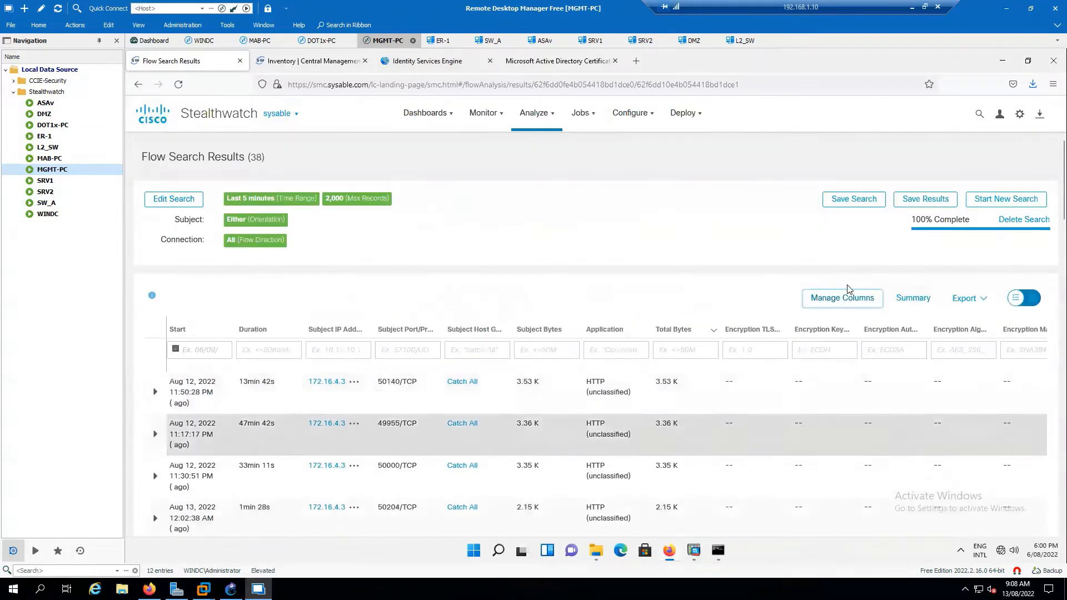
Uncheck the five Encryption columns in the flow table column choices.
left_click(860, 303)
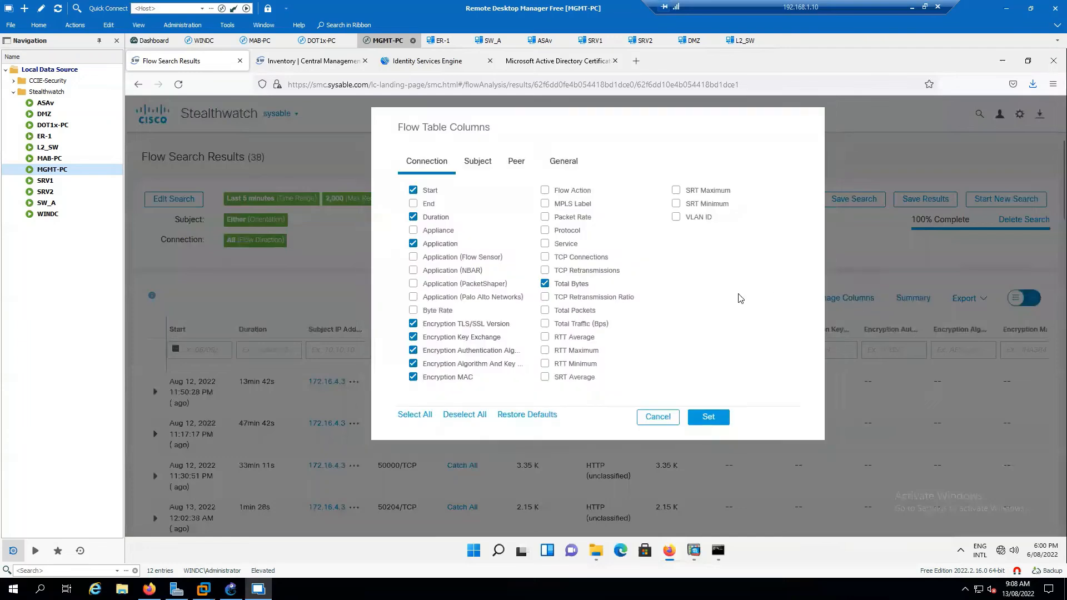
left_click(413, 324)
left_click(413, 337)
left_click(413, 350)
left_click(413, 363)
left_click(413, 377)
Add Byte Rate, Protocol, TCP Retransmissions and TCP Retransmission Ratio columns and apply them.
left_click(414, 313)
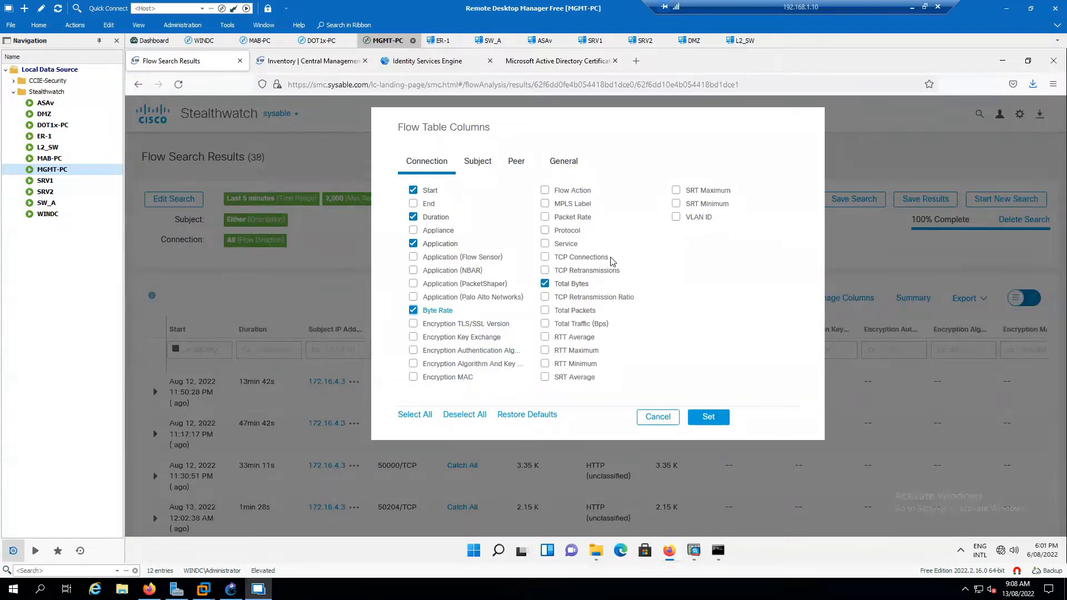
left_click(544, 231)
left_click(544, 257)
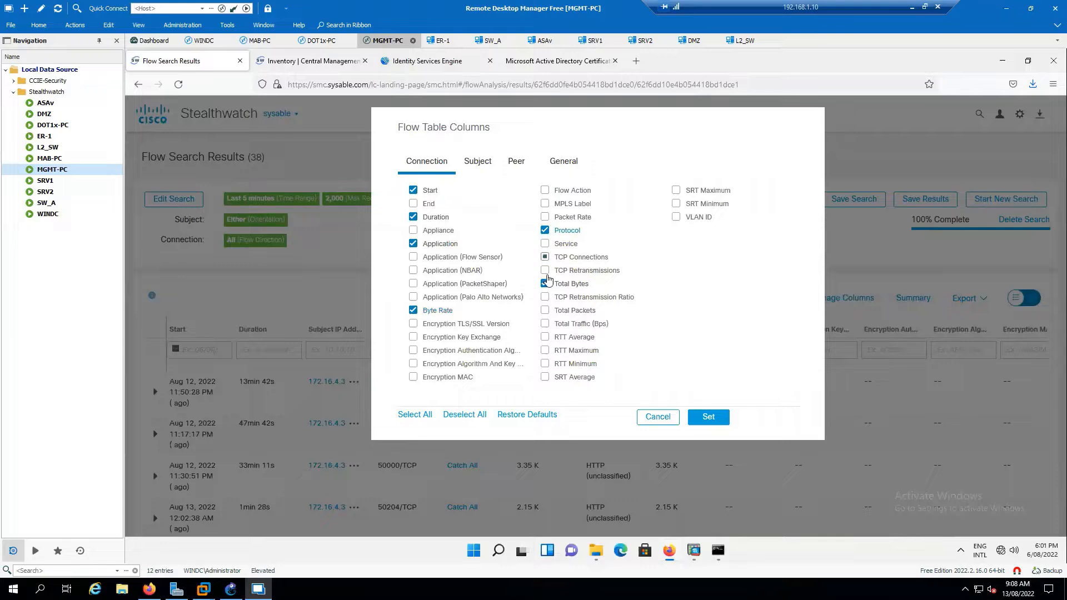
left_click(544, 271)
left_click(545, 258)
left_click(545, 297)
left_click(708, 418)
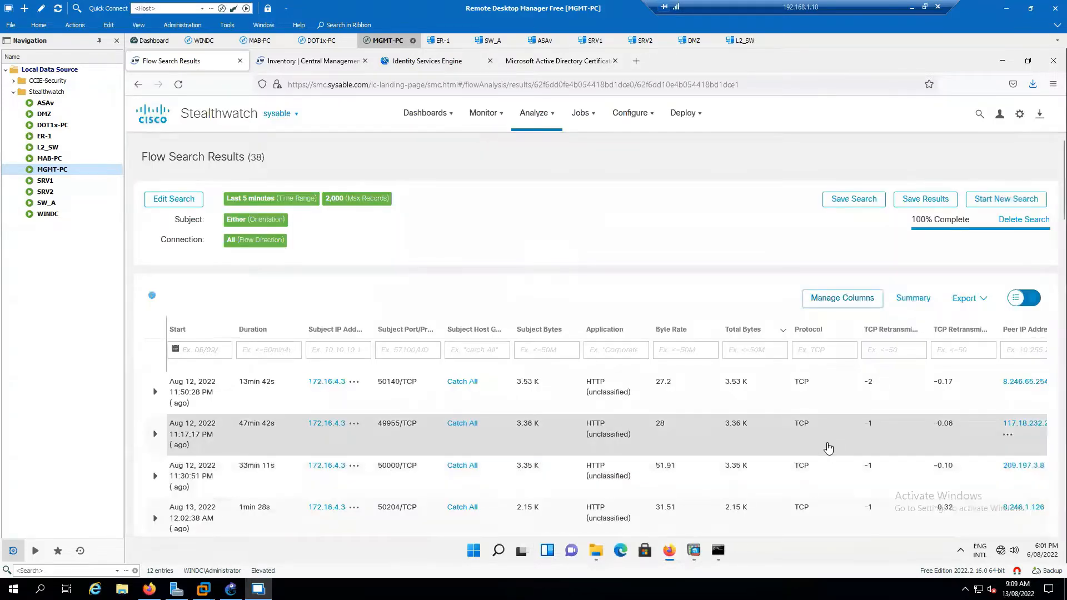
scroll(984, 410, "down", 3)
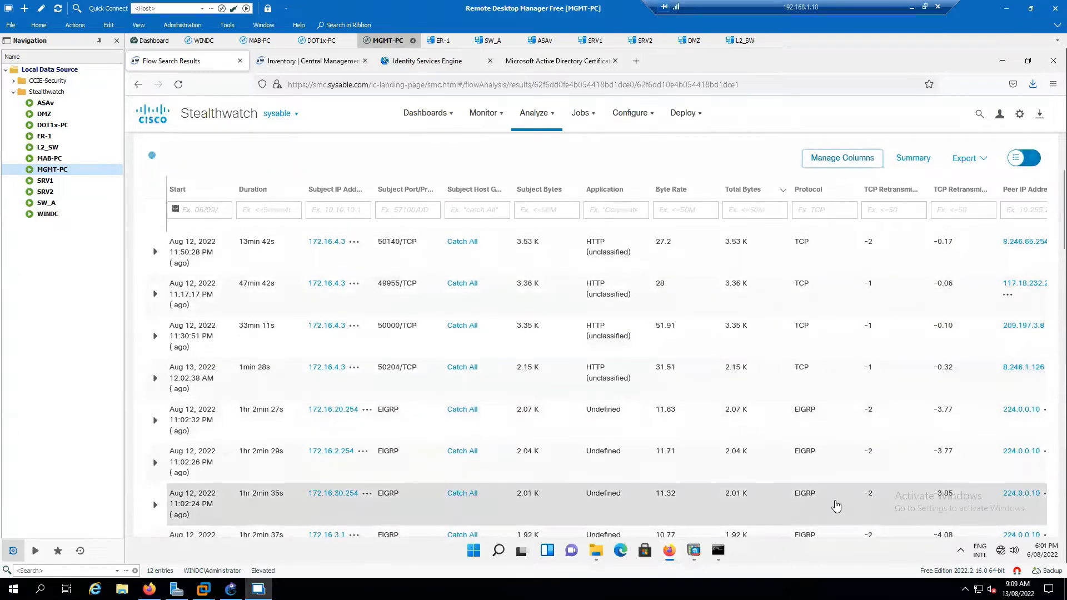
scroll(851, 503, "down", 10)
scroll(859, 502, "down", 10)
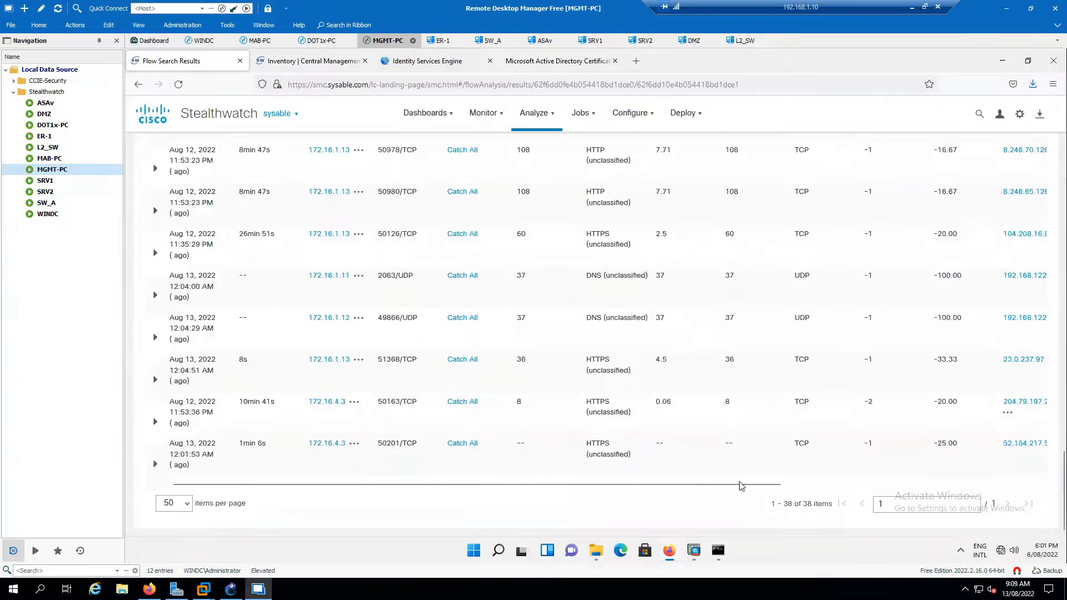
left_click_drag(738, 487, 861, 486)
left_click_drag(956, 487, 1024, 486)
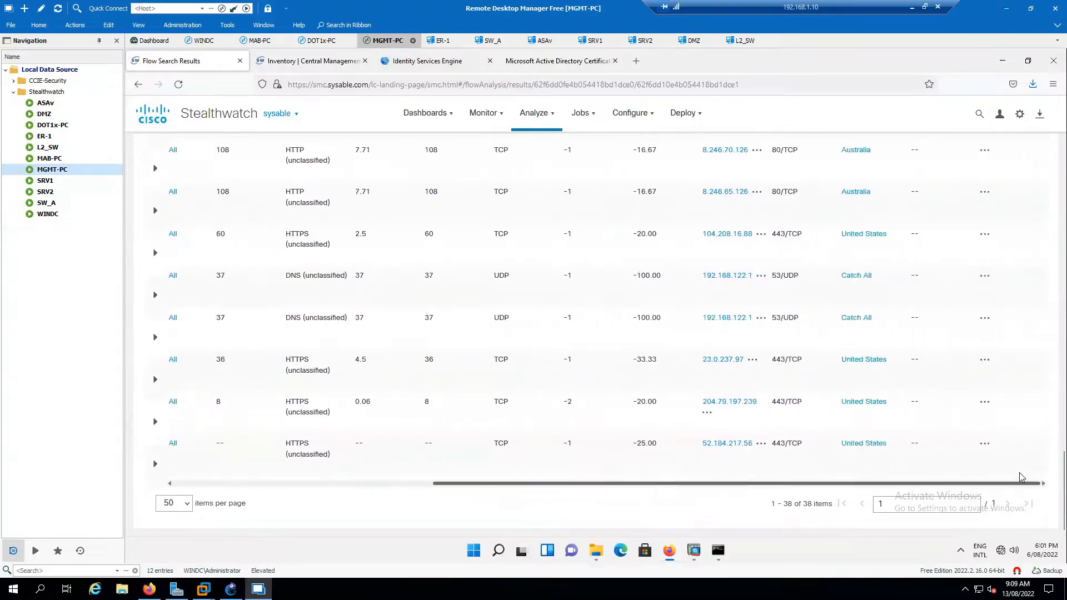
scroll(798, 462, "up", 3)
scroll(802, 432, "up", 15)
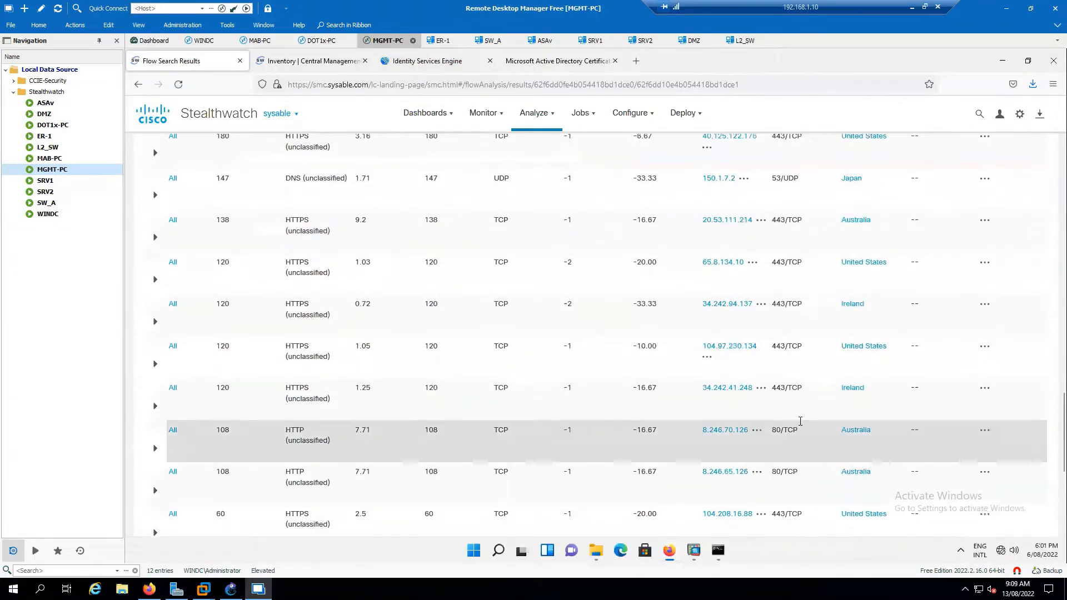
scroll(802, 425, "up", 12)
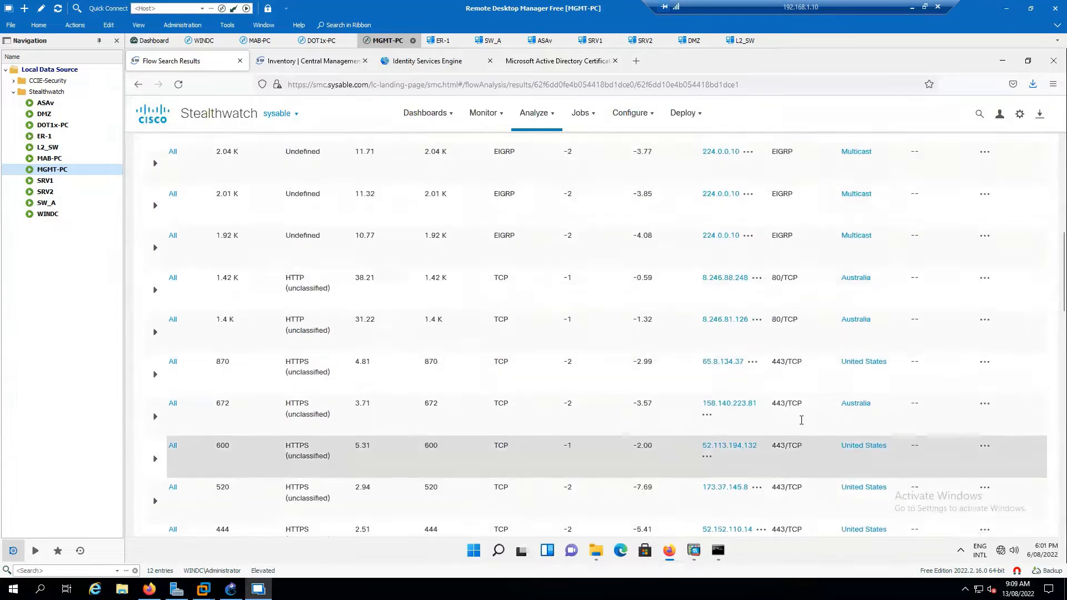
scroll(802, 424, "up", 2)
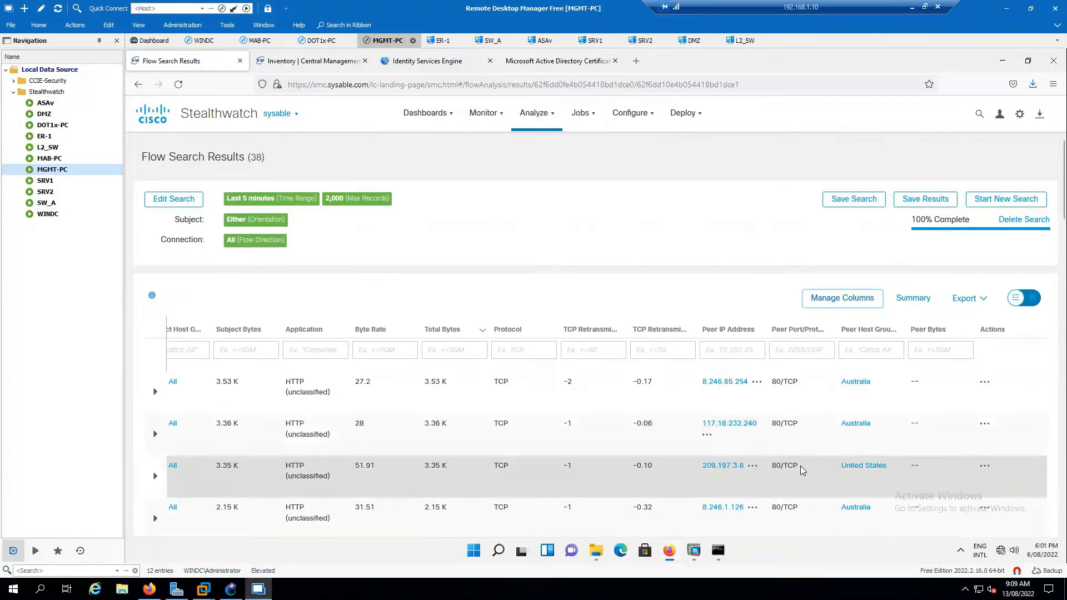
mouse_move(444, 118)
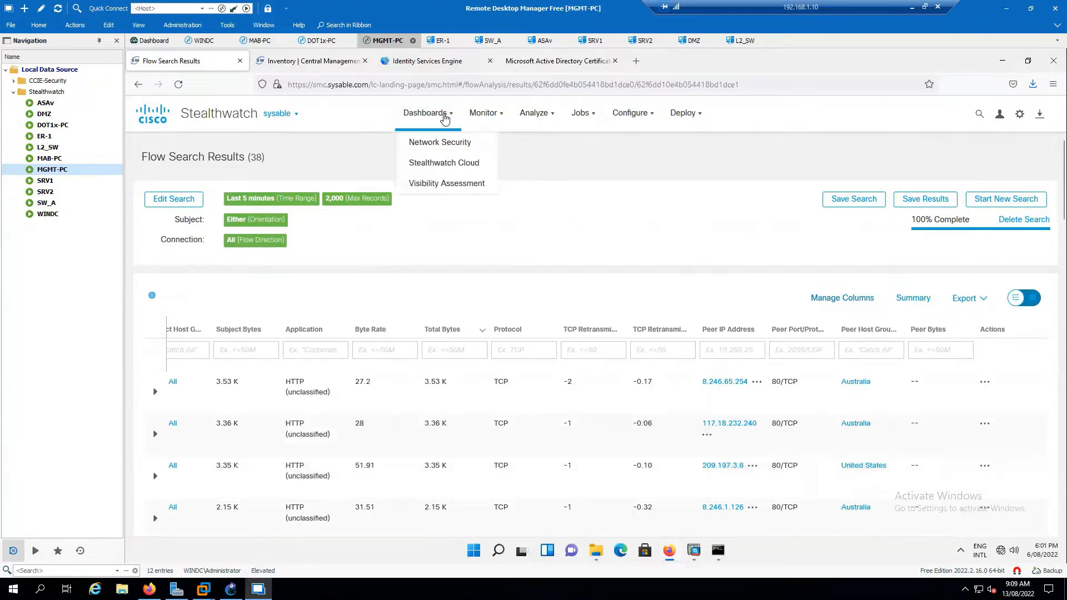
Switch to Dashboards > Network Security to view the inside hosts summary.
left_click(437, 142)
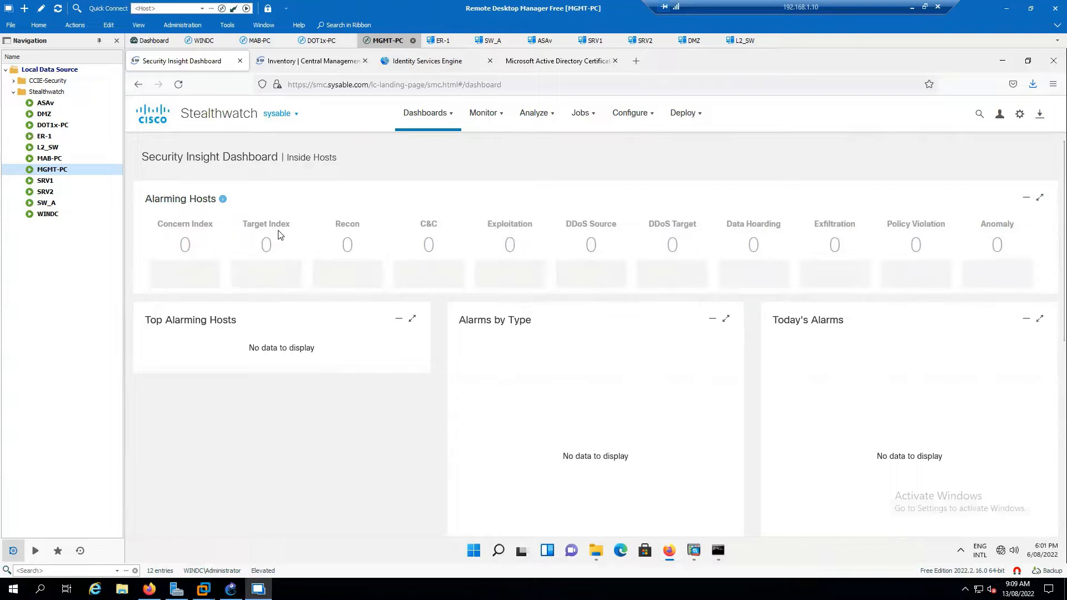
mouse_move(732, 266)
Start a new blank flow search from the Analyze menu.
left_click(533, 114)
left_click(535, 115)
left_click(550, 123)
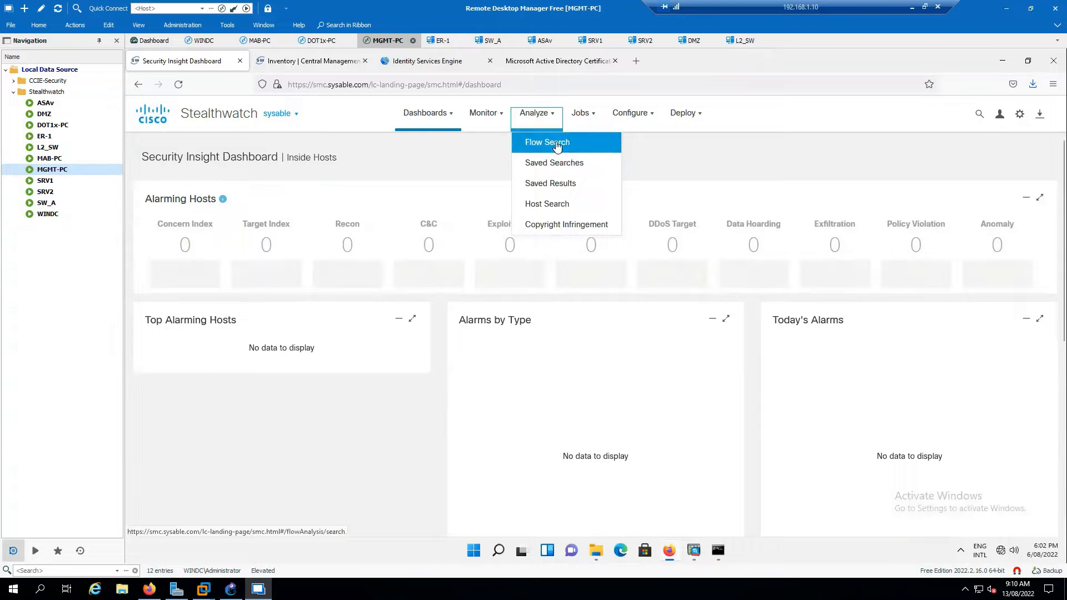
left_click(557, 146)
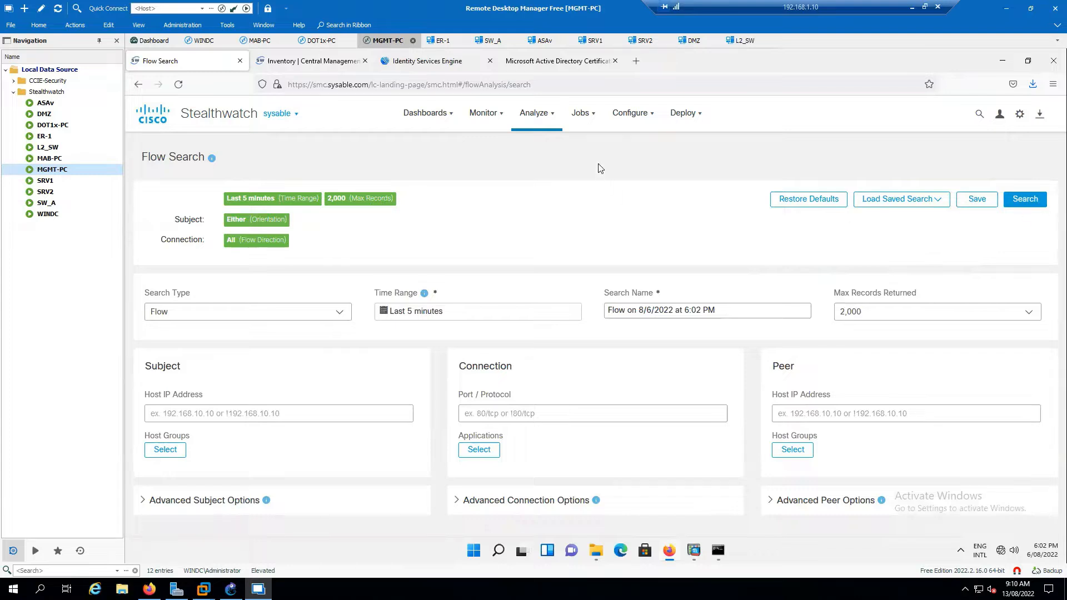
mouse_move(545, 125)
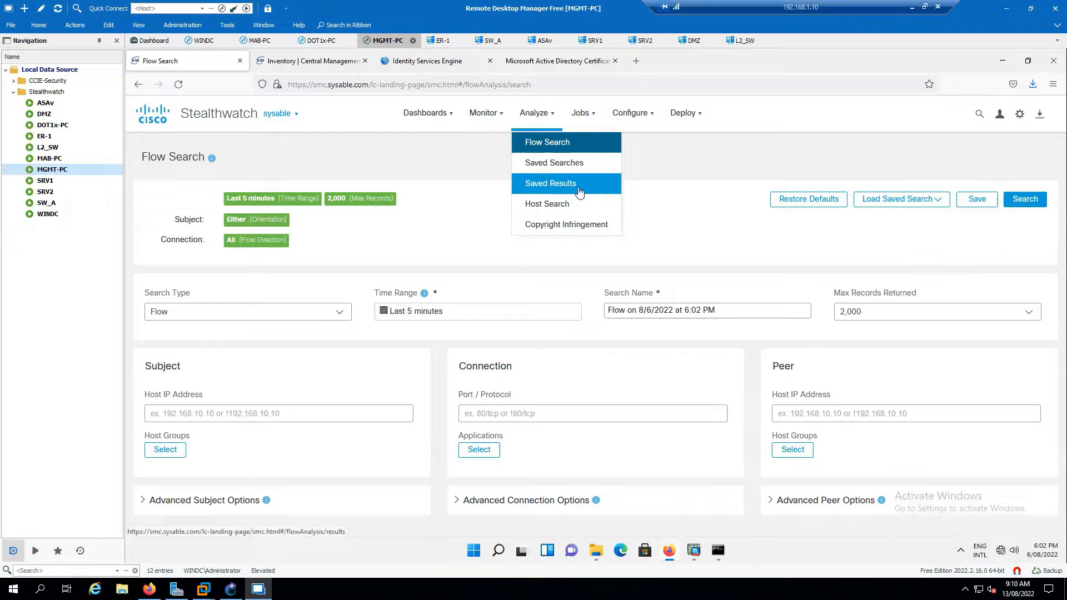
Go to Analyze > Host Search and read the system error notice.
left_click(573, 205)
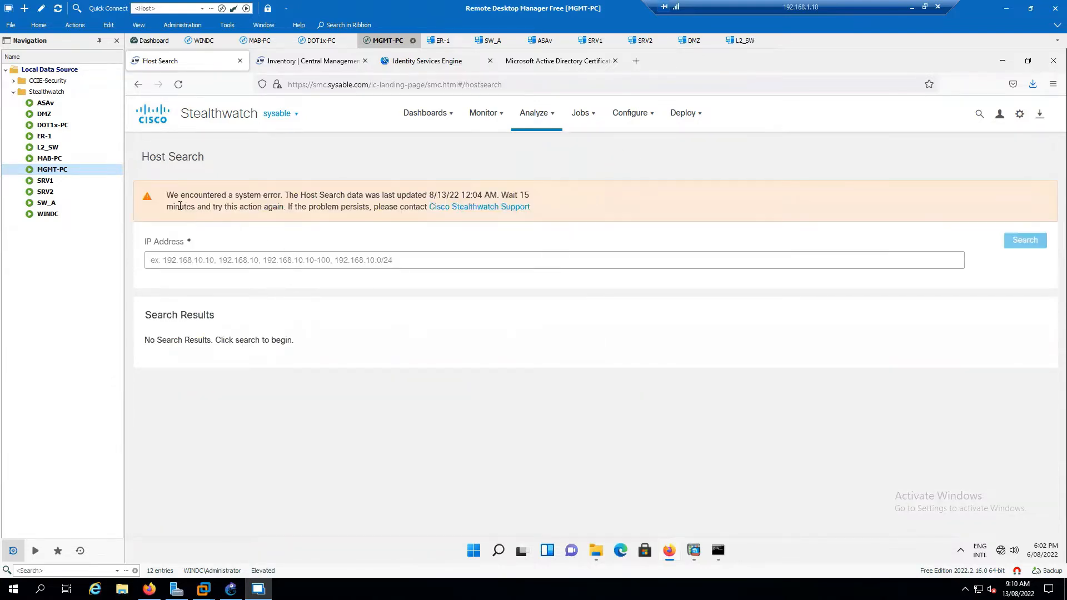
left_click_drag(238, 196, 518, 195)
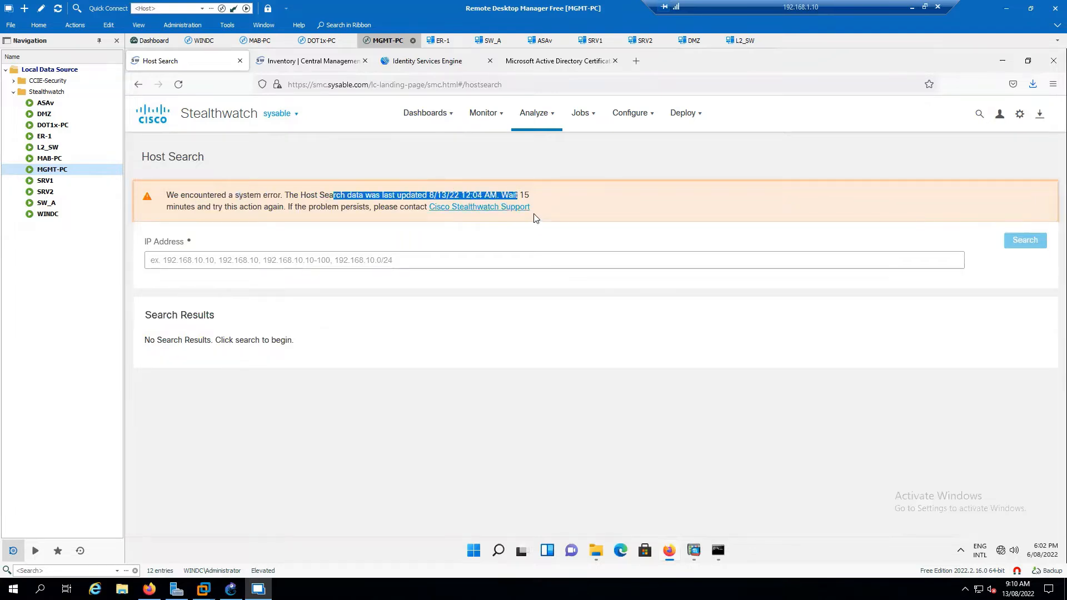
left_click_drag(167, 206, 284, 207)
double_click(313, 208)
left_click(359, 229)
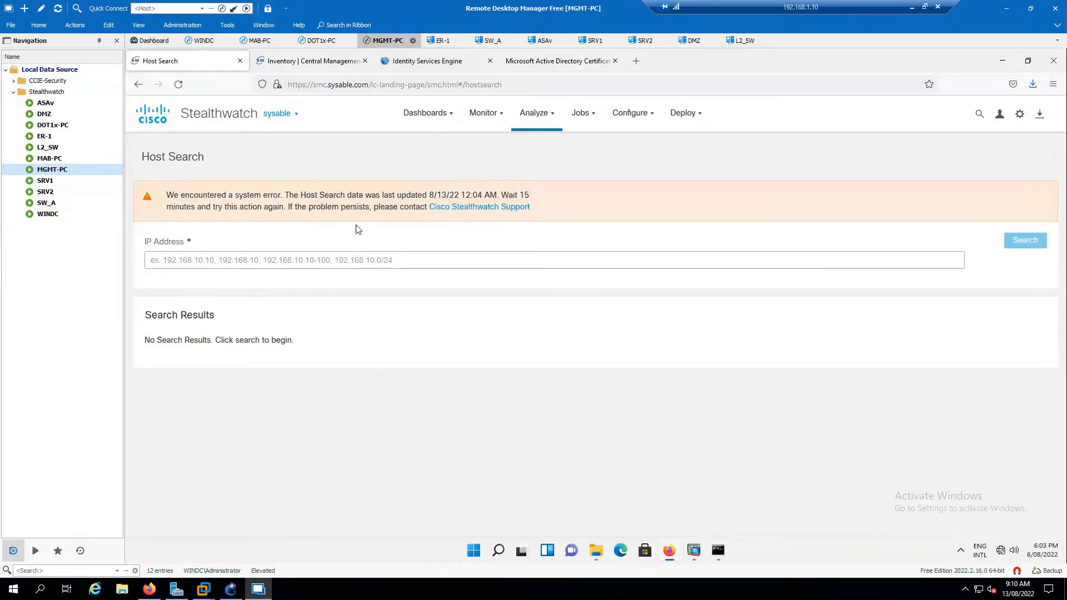
Search for host IP address 172.16.4.2.
left_click(240, 261)
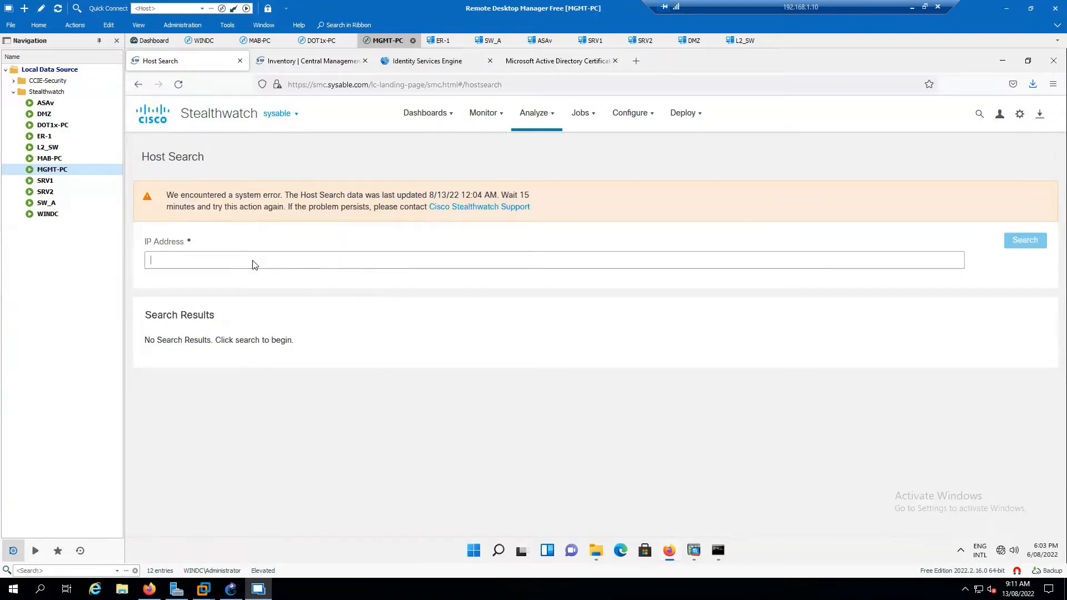
type("172.16.4.2")
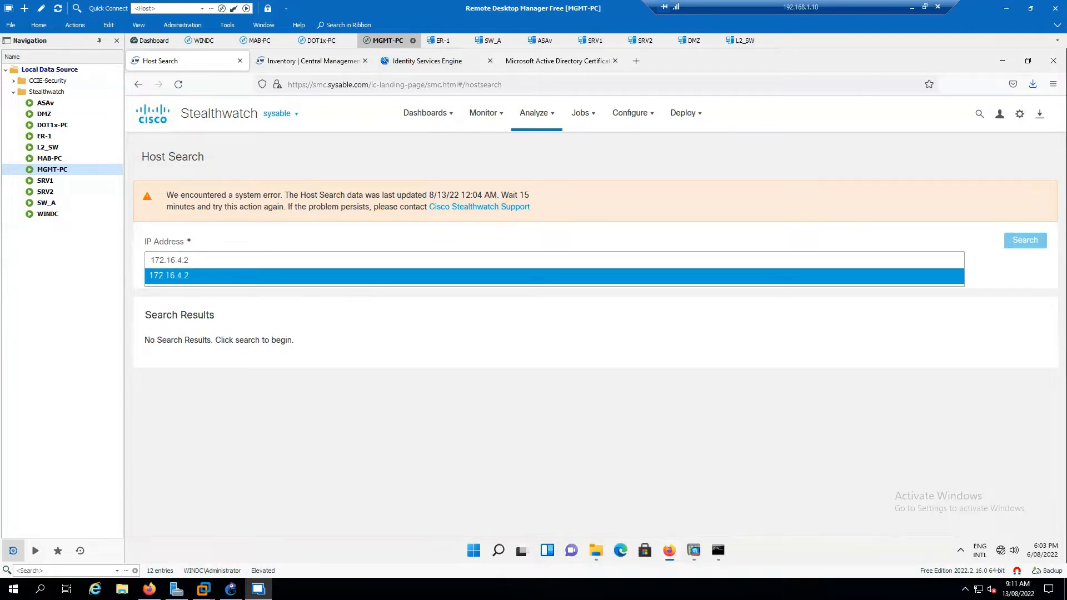
key("Return")
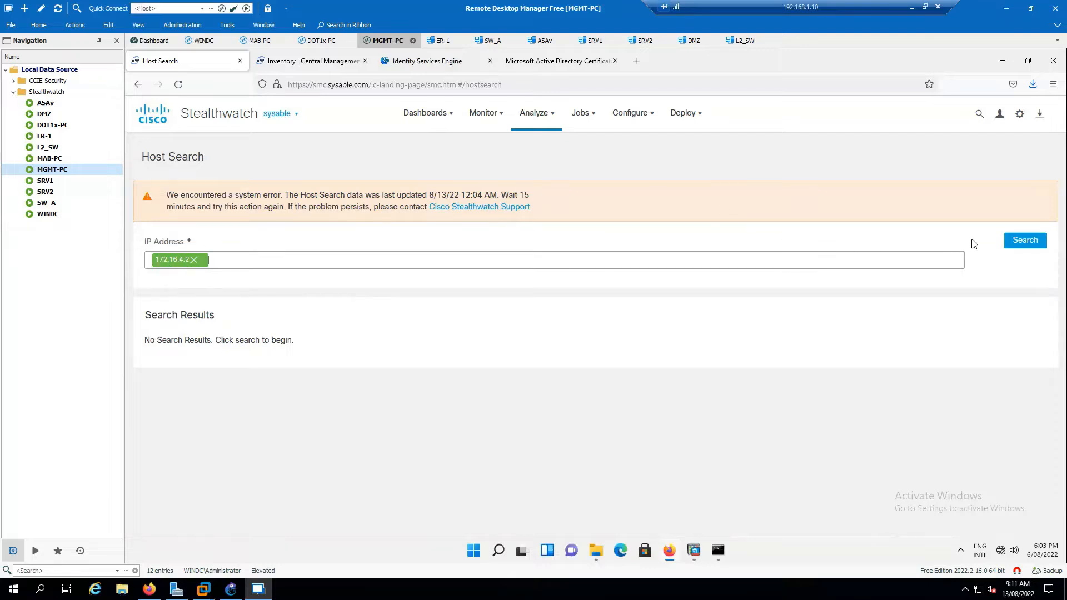
left_click(1008, 245)
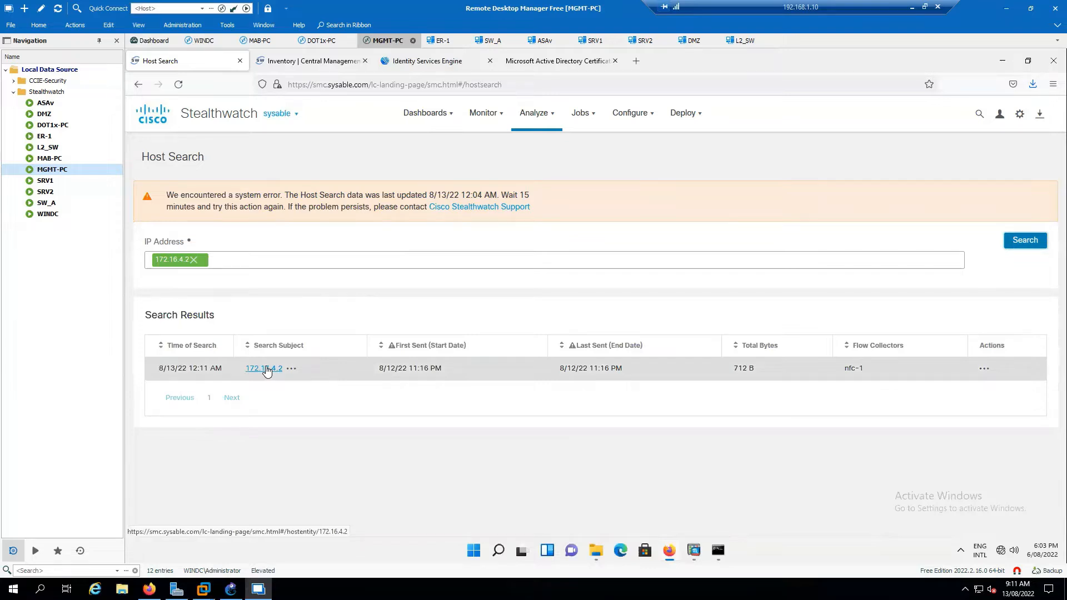
Open the 172.16.4.2 Host Report and scroll through its alarms and host group details.
left_click(266, 369)
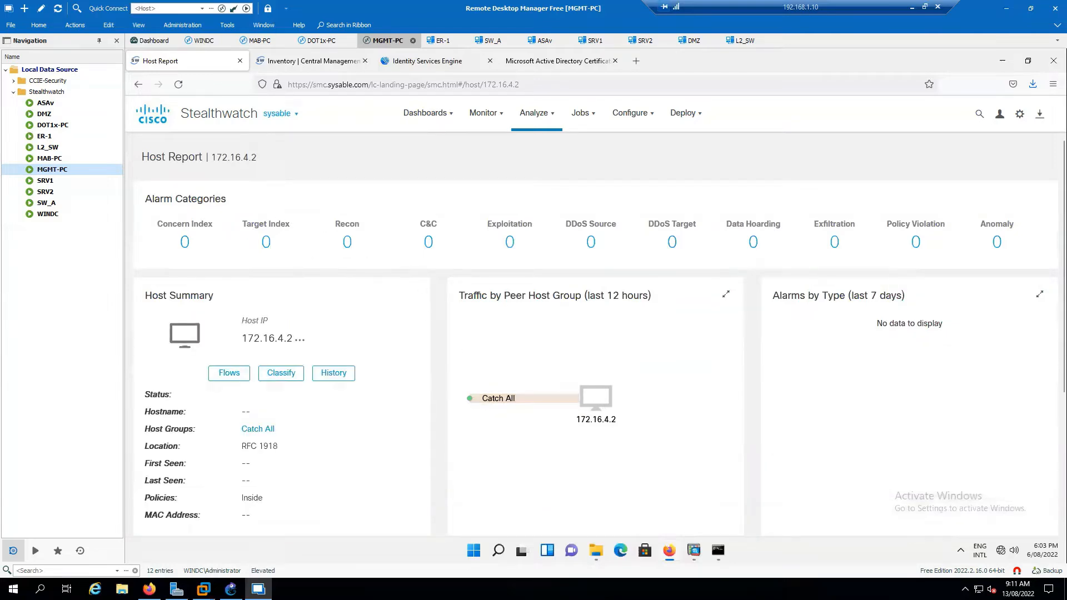
scroll(396, 350, "down", 2)
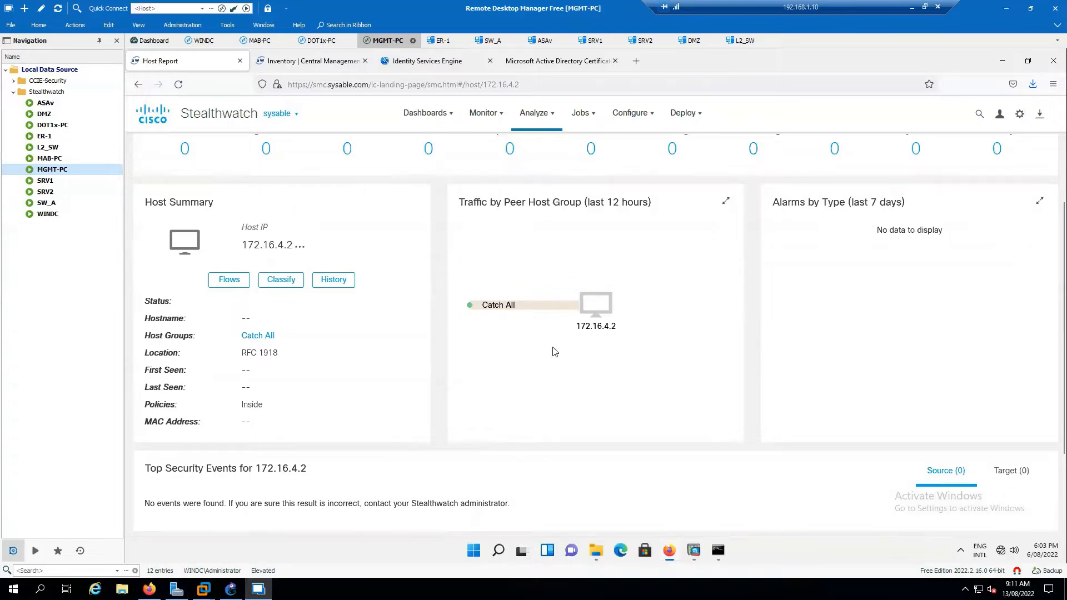
scroll(629, 352, "down", 2)
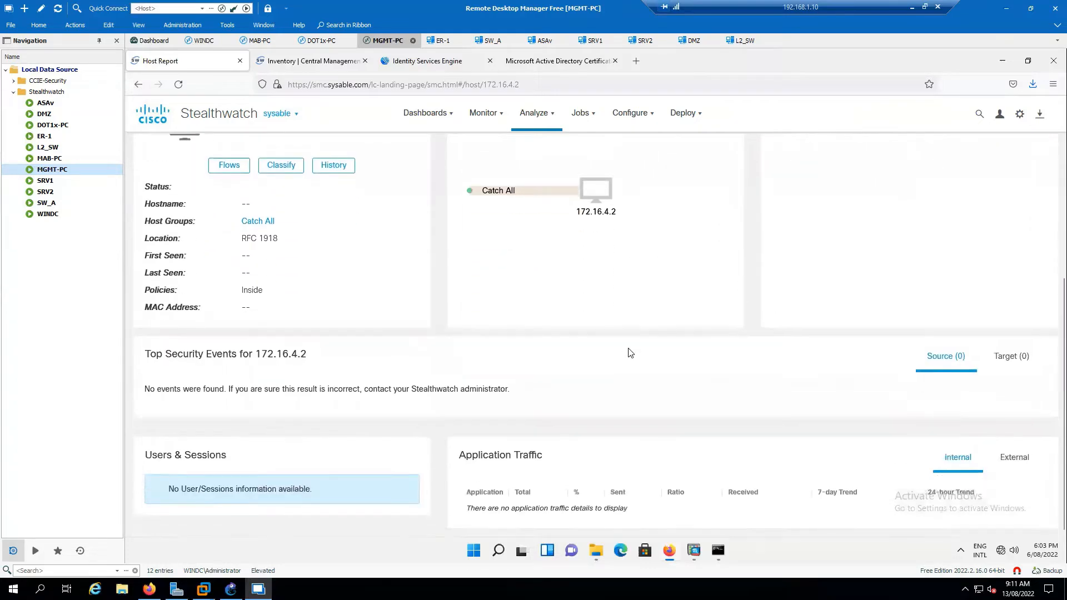
From MAB-PC's Command Prompt, ping sysable.com and google.com, then go back to MGMT-PC's host report.
left_click(260, 41)
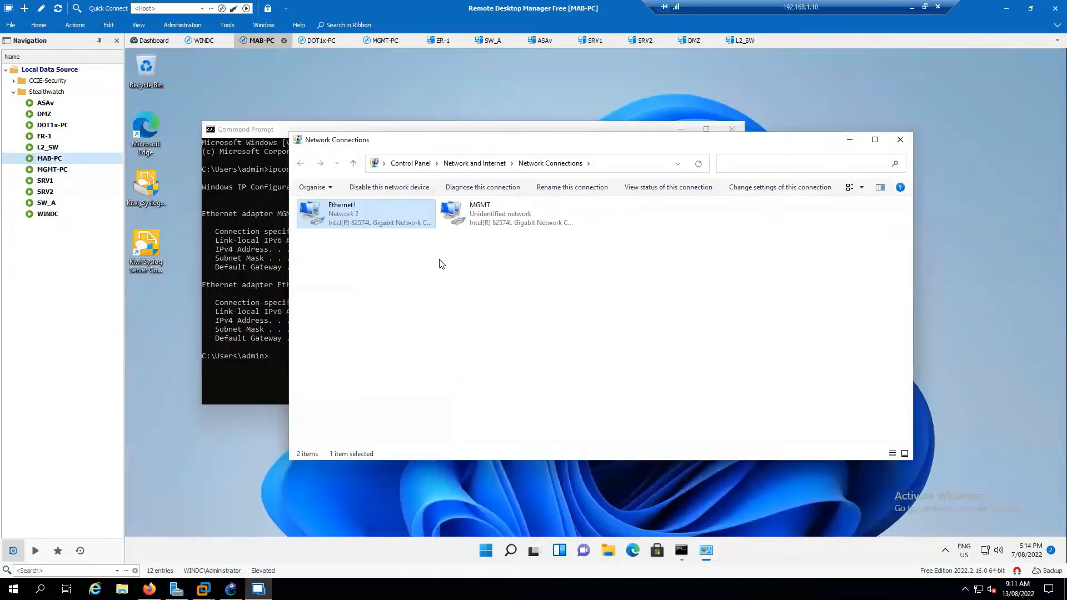
left_click(255, 380)
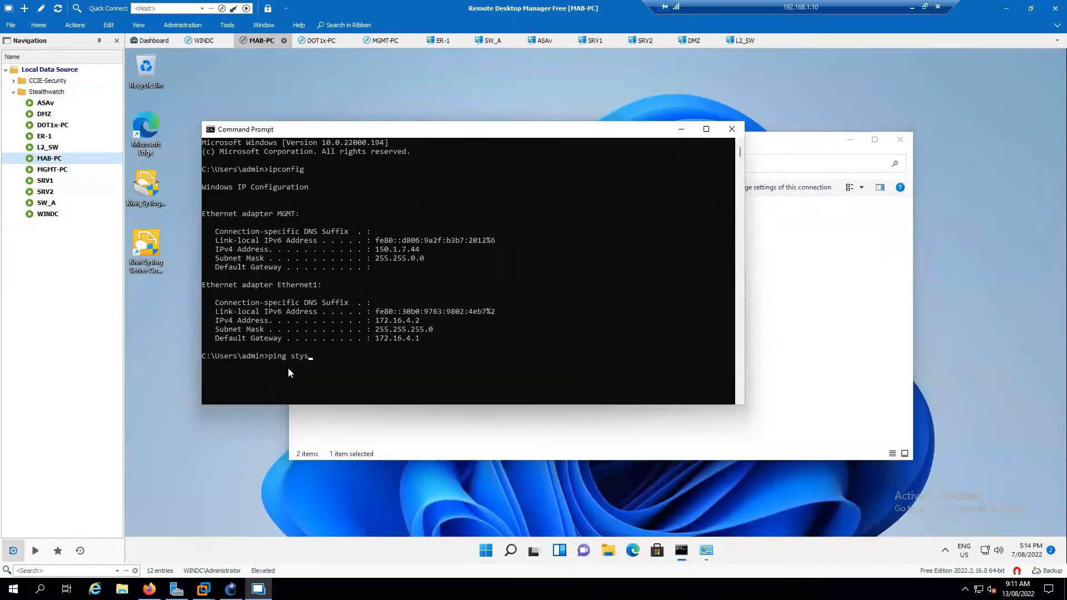
type("ping sysable.com")
key("Return")
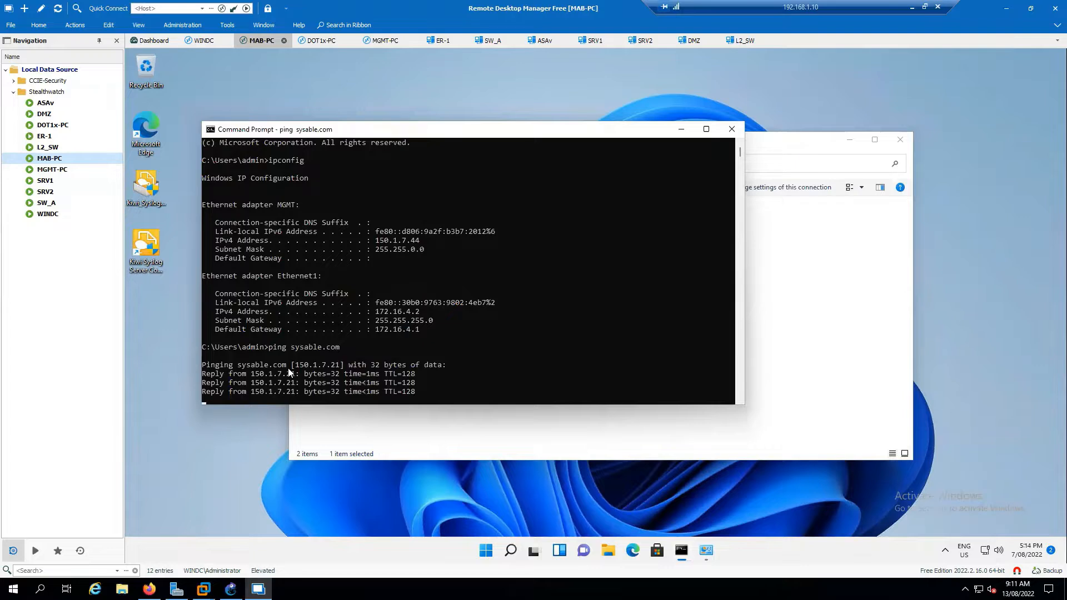
type("ping google.com")
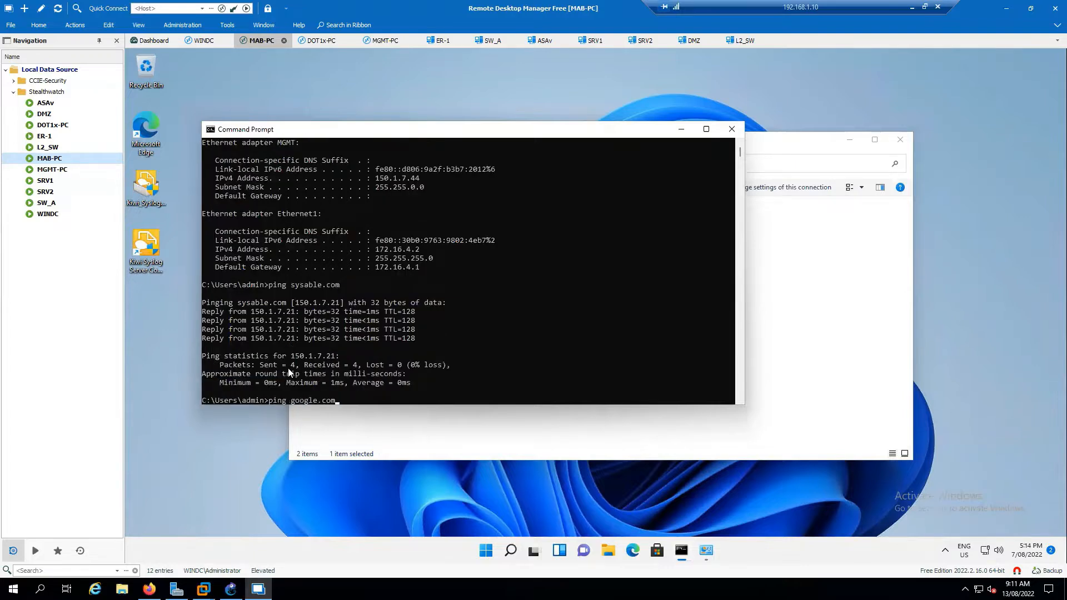
key("Return")
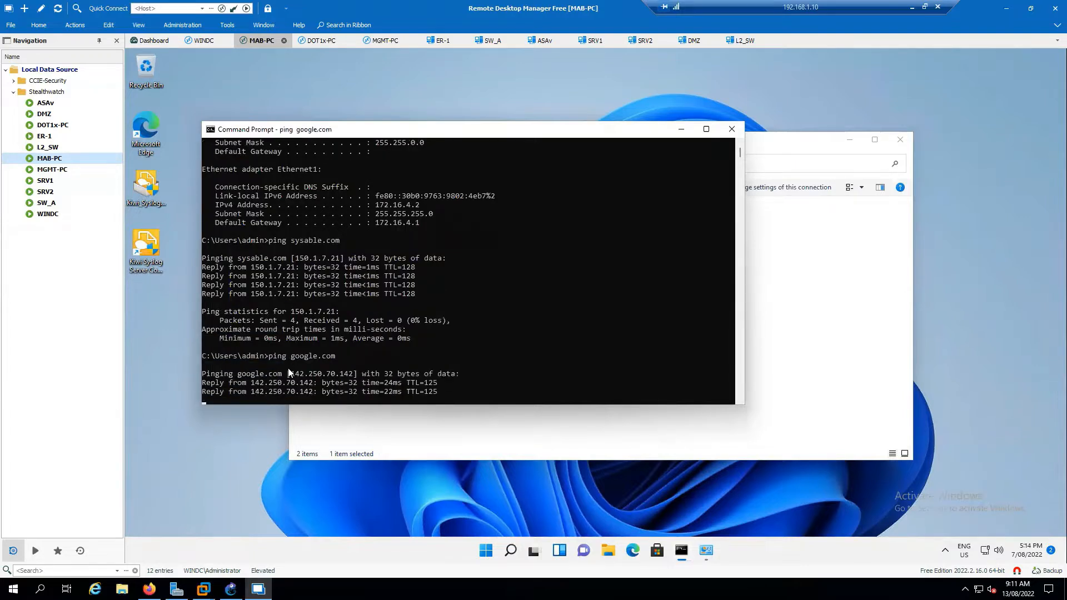
left_click(387, 41)
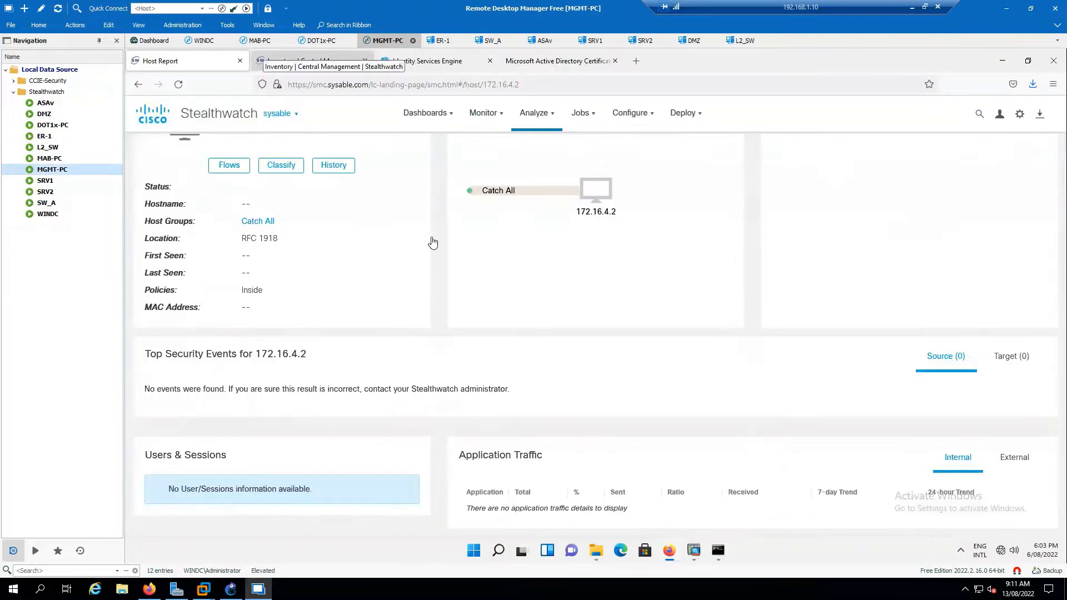
Reload the 172.16.4.2 Host Report so it shows last seen 8/13/22 12:11 AM.
scroll(622, 287, "up", 2)
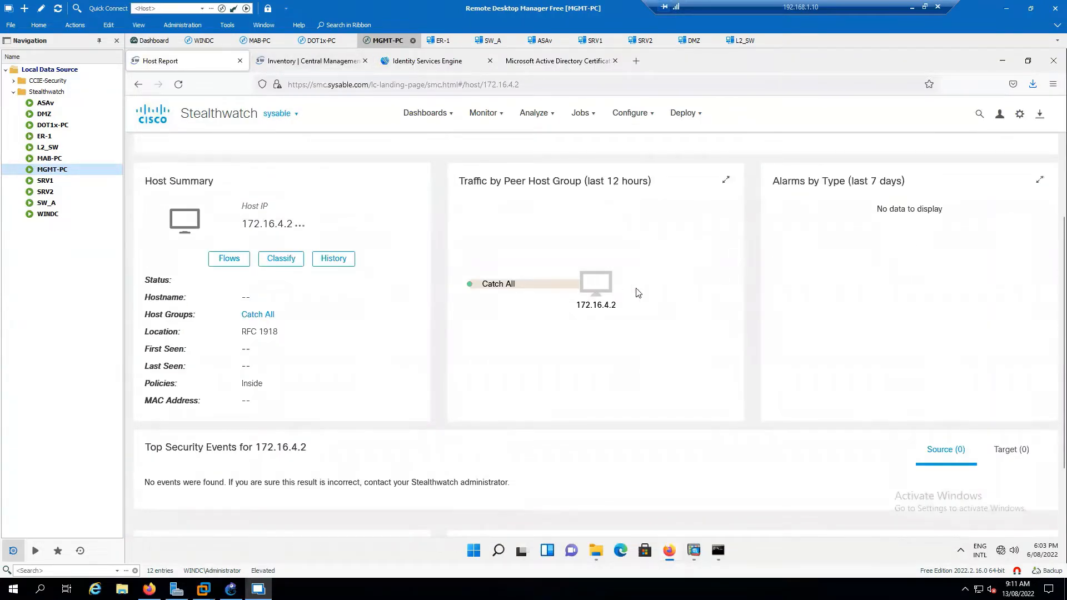
scroll(597, 266, "up", 2)
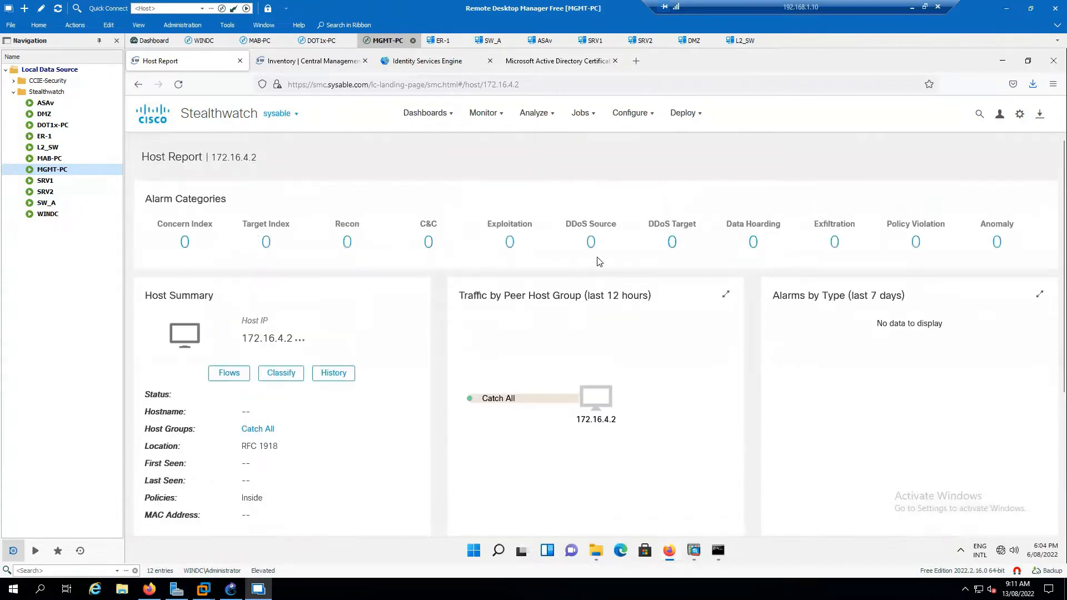
left_click(179, 84)
left_click(536, 113)
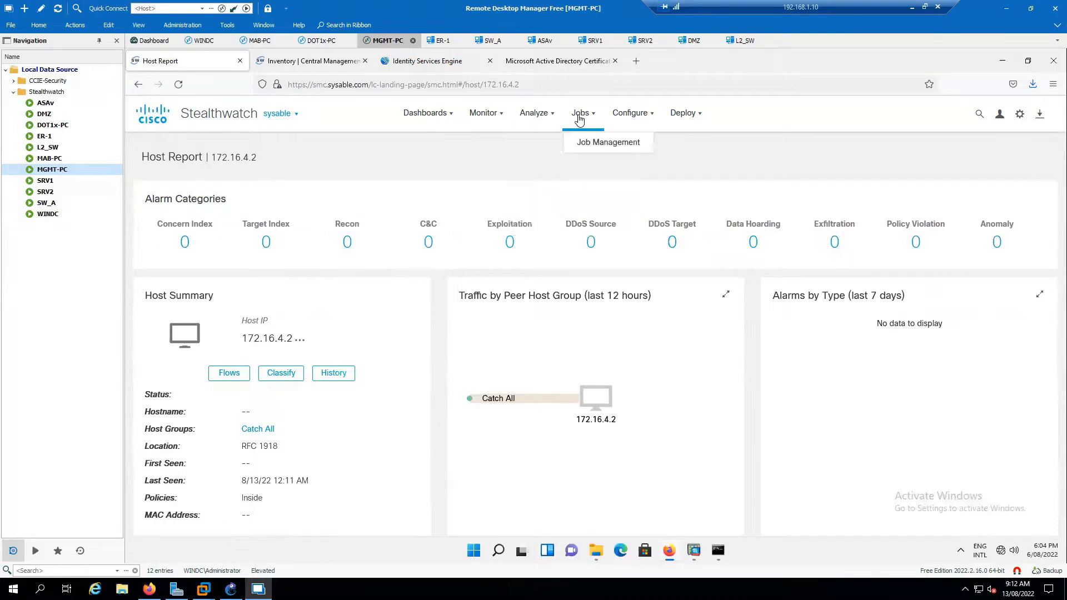
List the 11 Inside Hosts and scroll across to see their Catch All host group.
mouse_move(493, 119)
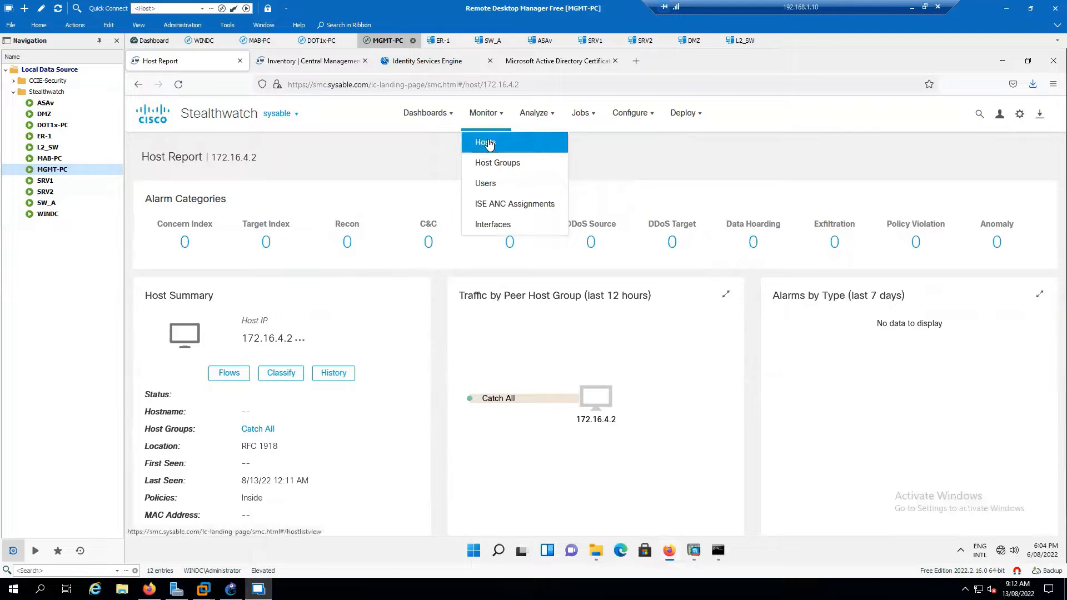
left_click(489, 142)
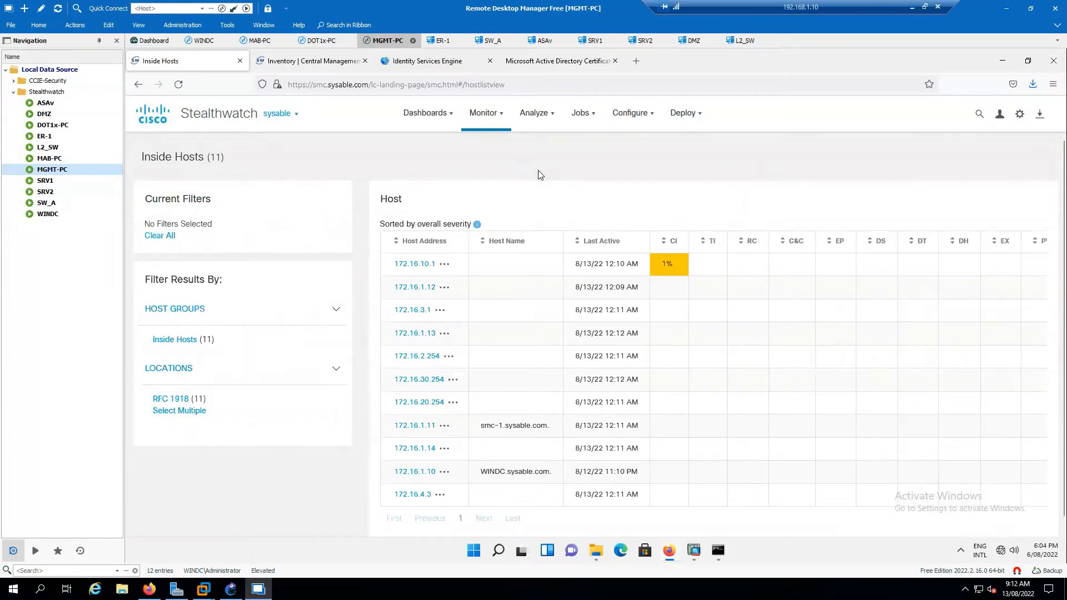
left_click(544, 113)
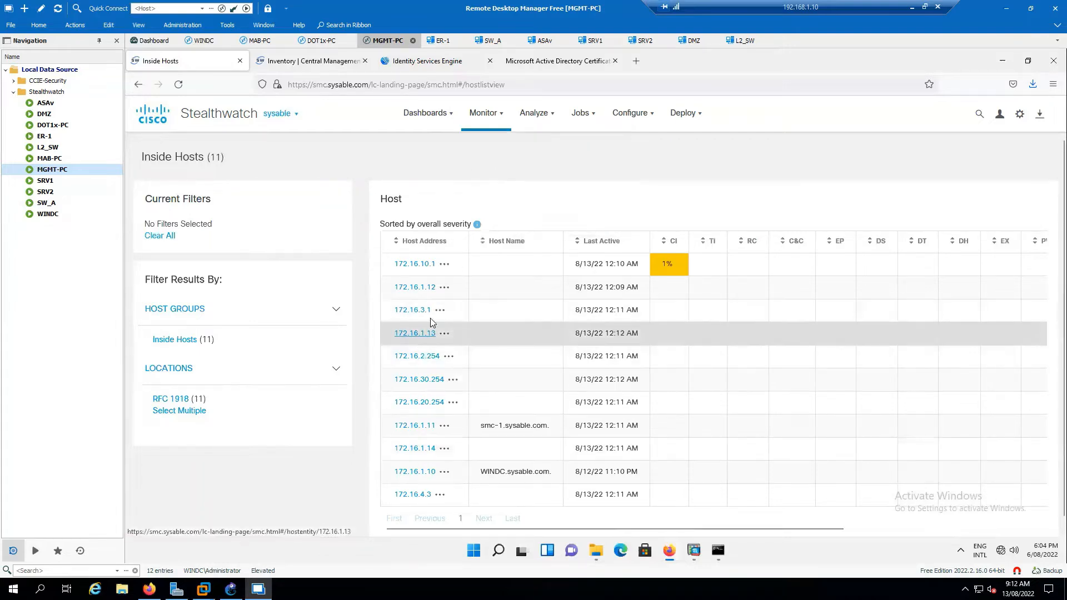
scroll(432, 324, "down", 1)
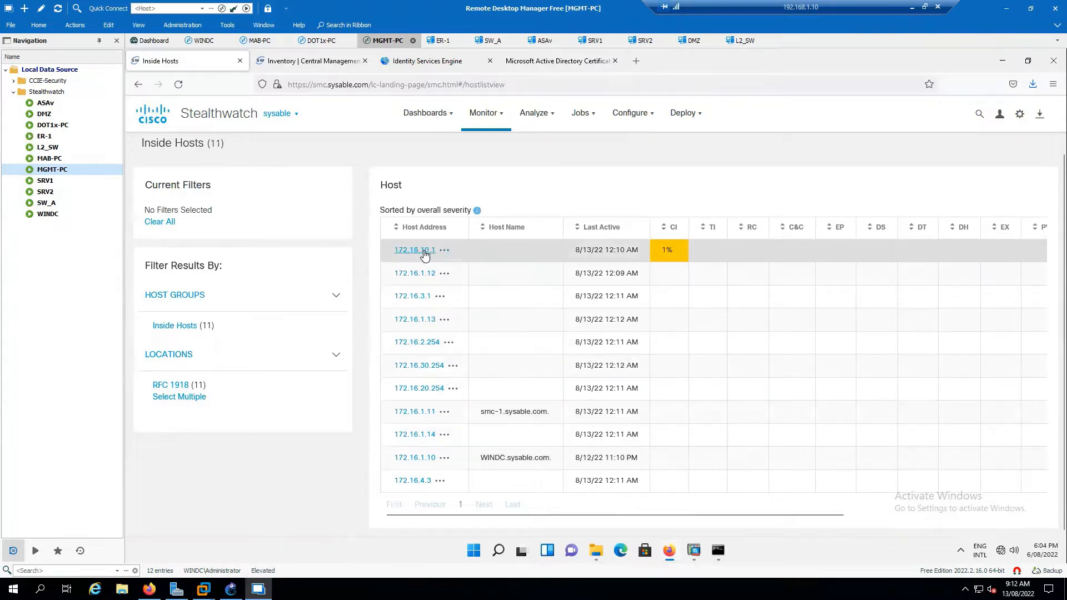
mouse_move(667, 257)
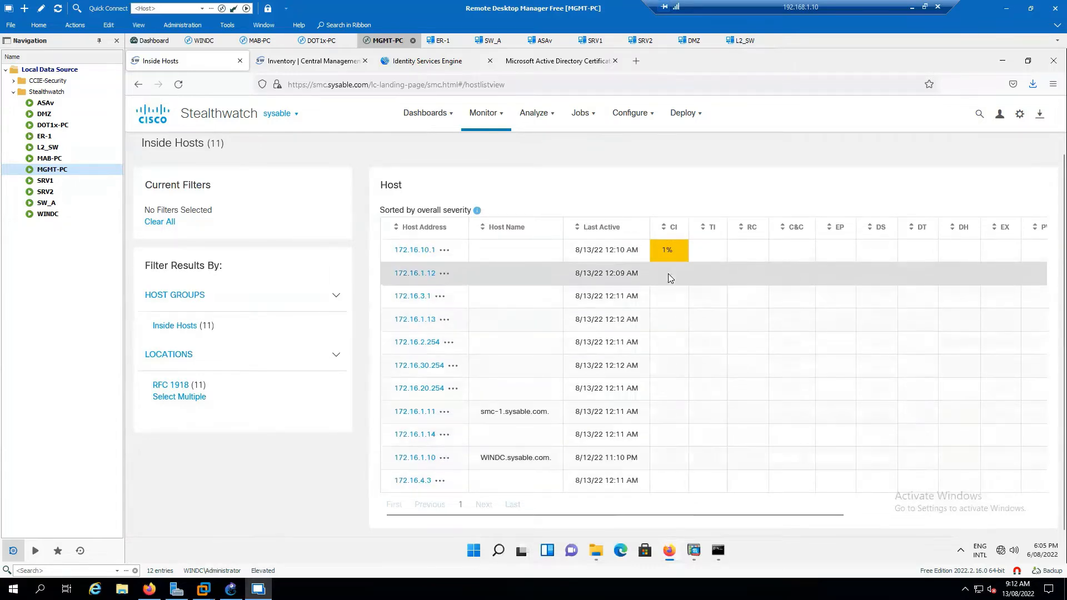
left_click_drag(644, 521, 865, 523)
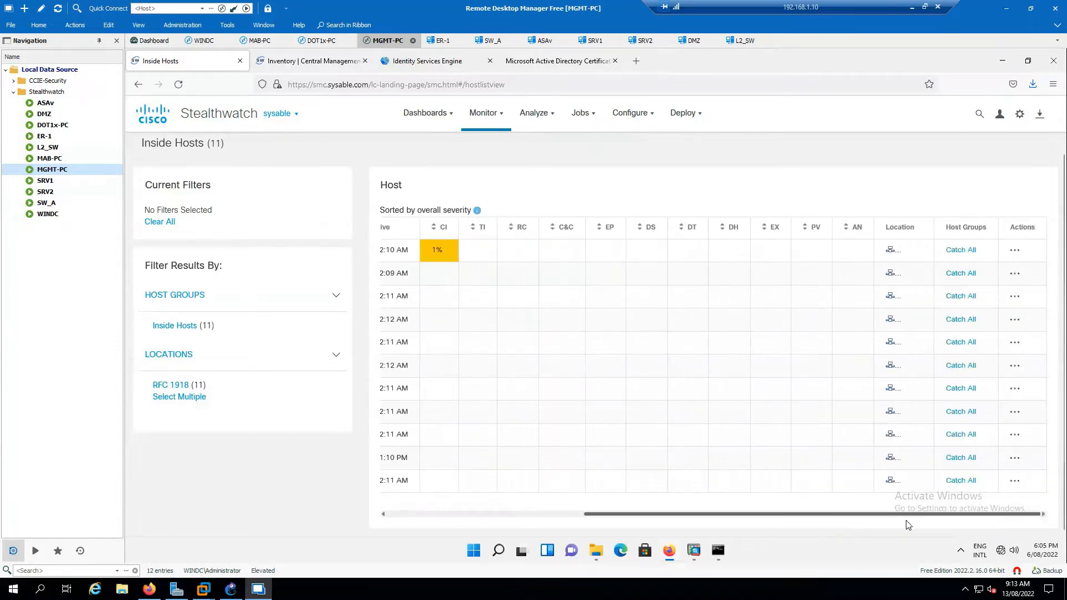
left_click_drag(750, 518, 577, 502)
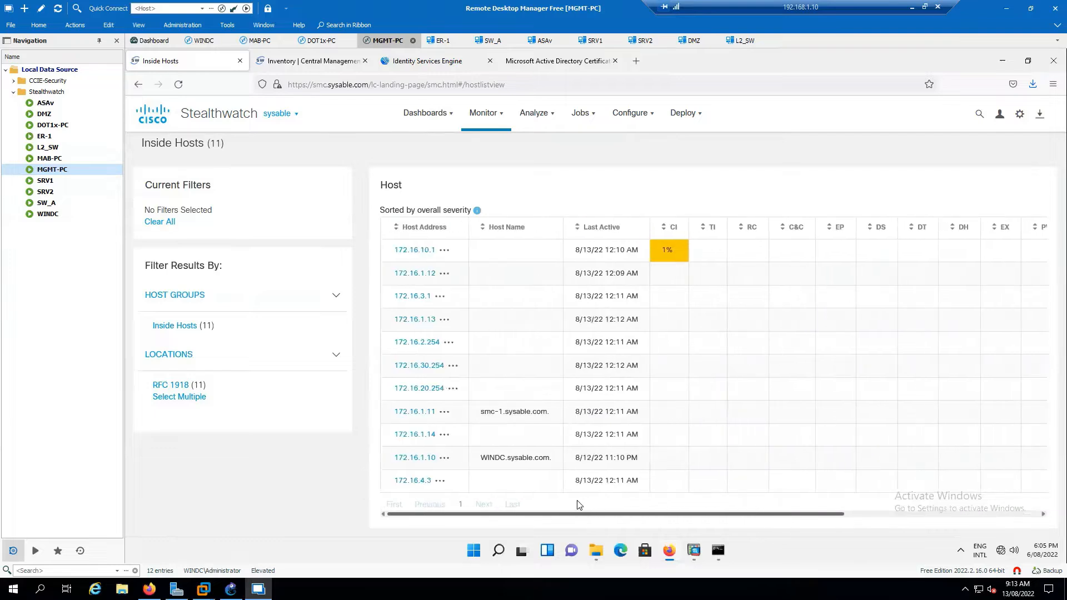
On Stealthwatch-TOPO.pdf, draw a red arrow and a red circle around the ER router.
left_click(485, 113)
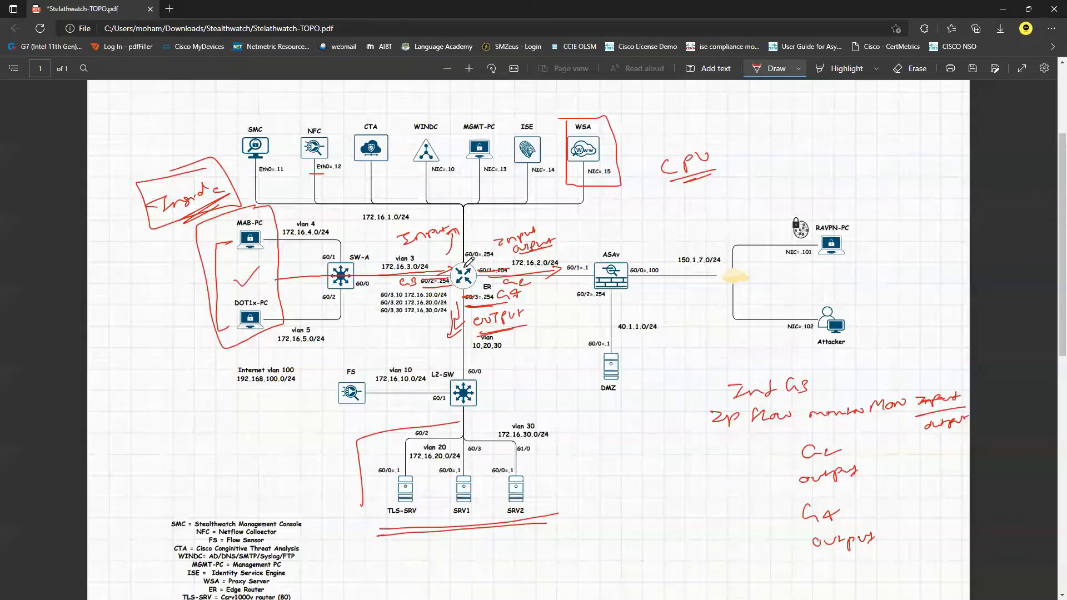
left_click_drag(446, 237, 426, 257)
mouse_move(480, 234)
left_mouse_down()
mouse_move(434, 300)
mouse_move(528, 314)
mouse_move(500, 228)
mouse_move(463, 225)
left_mouse_up()
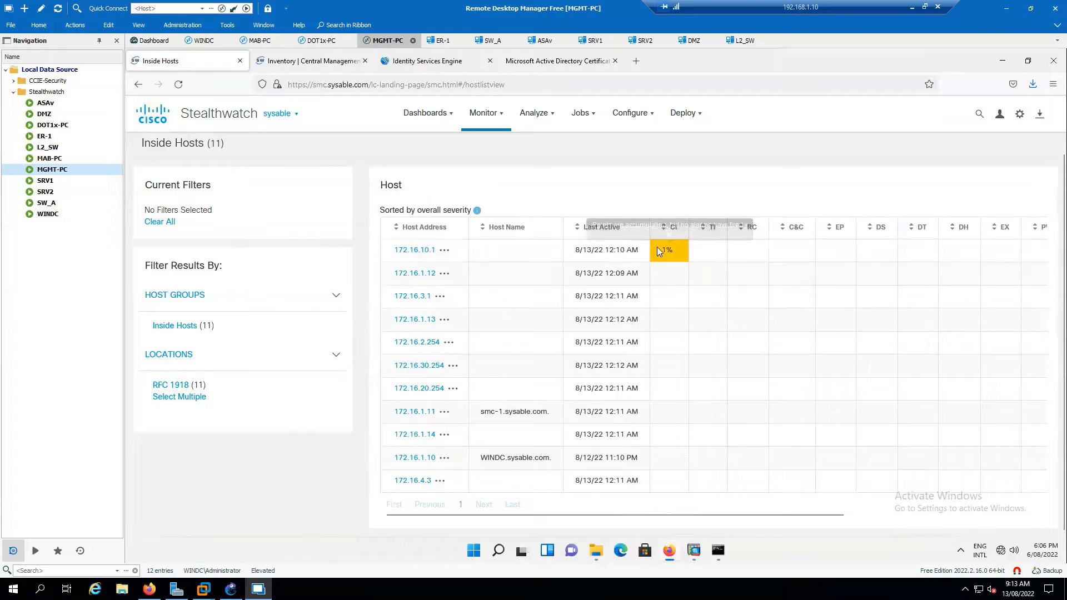
Use Monitor > Host Groups to show the Inside Hosts report: zero alarming hosts, no traffic.
mouse_move(666, 250)
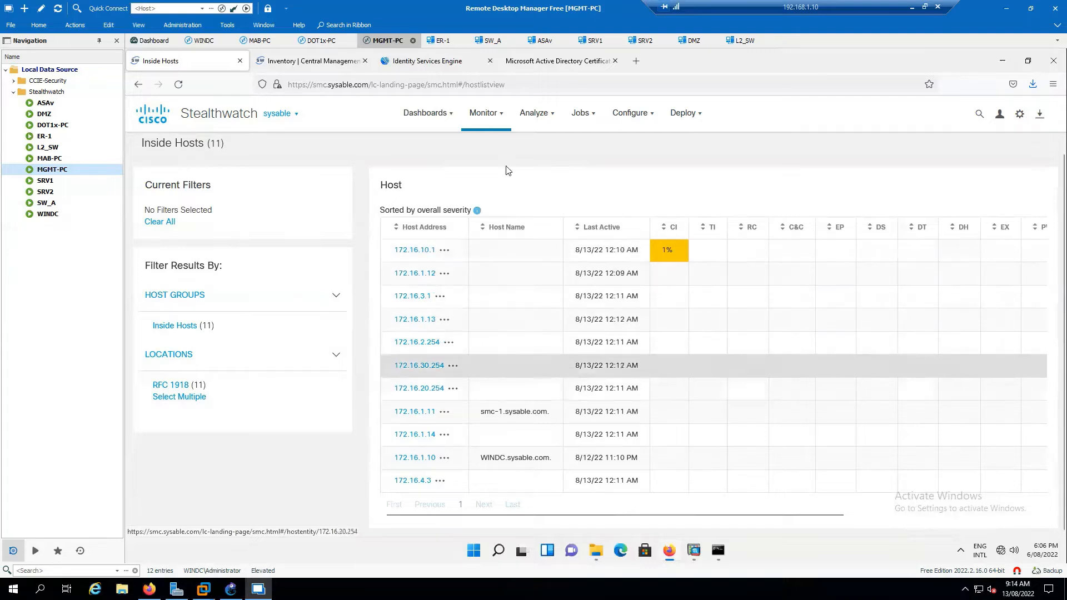
left_click(496, 114)
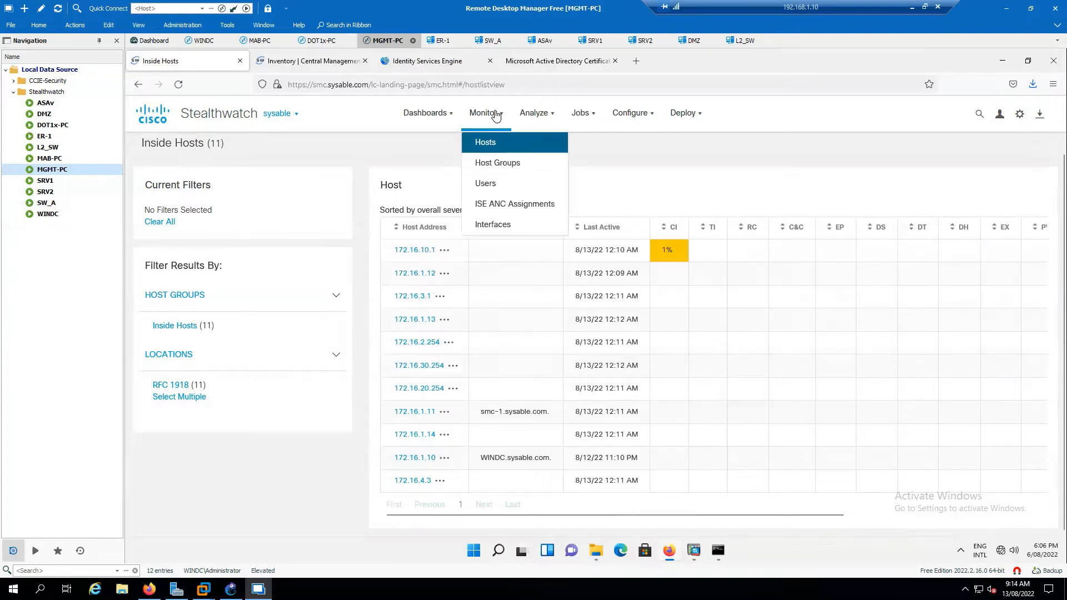
left_click(531, 168)
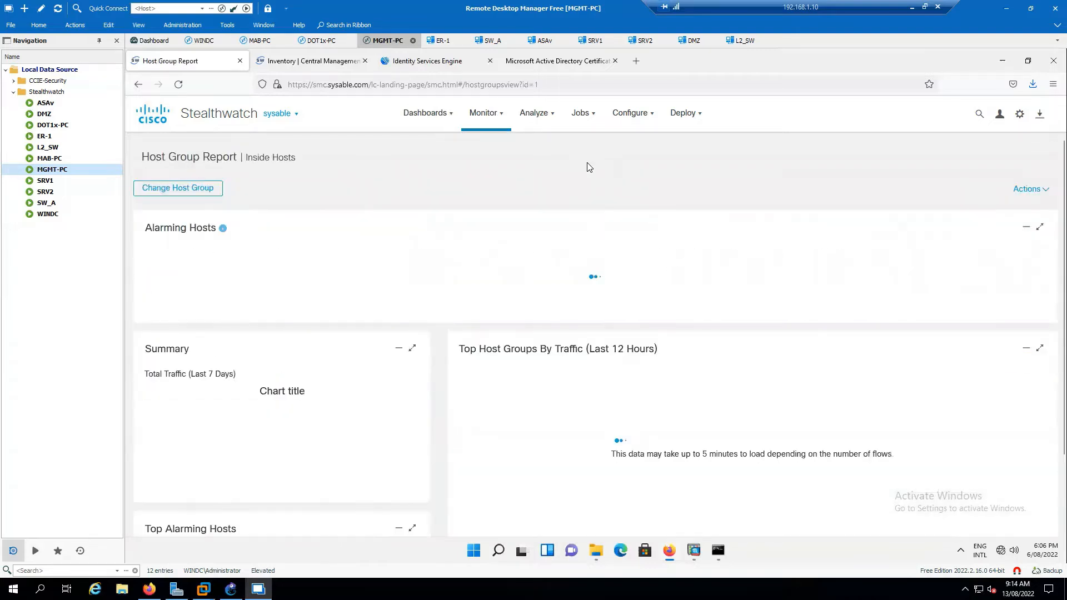
left_click(638, 132)
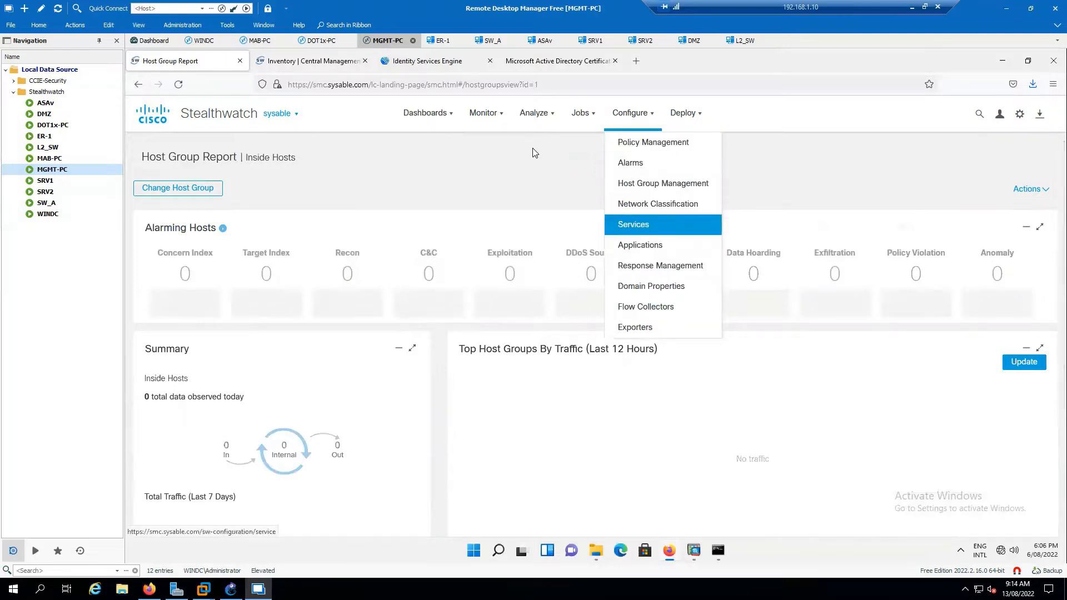
left_click(498, 117)
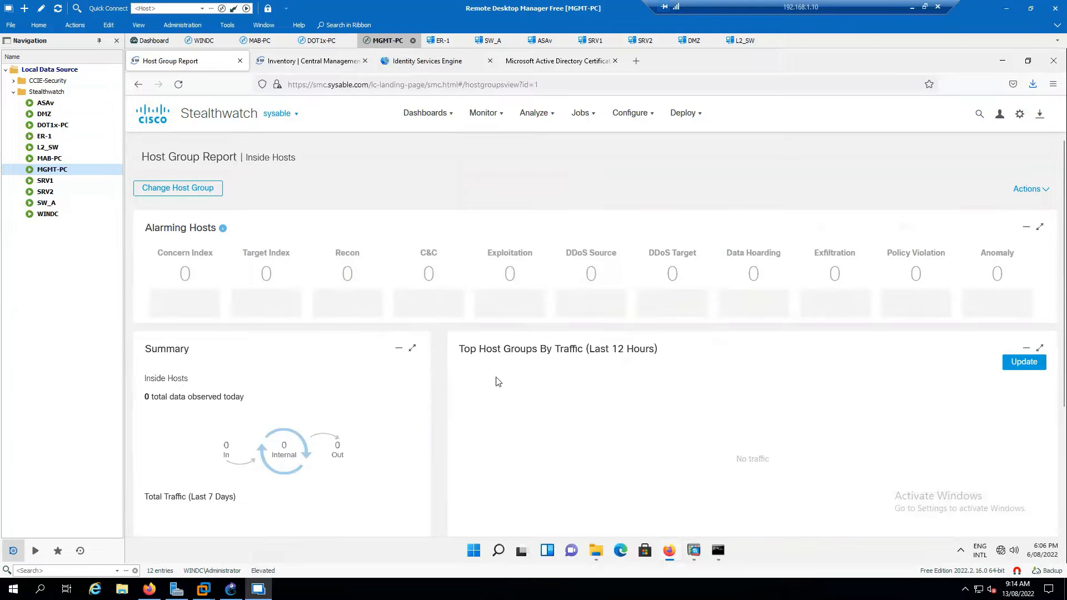
scroll(603, 371, "down", 3)
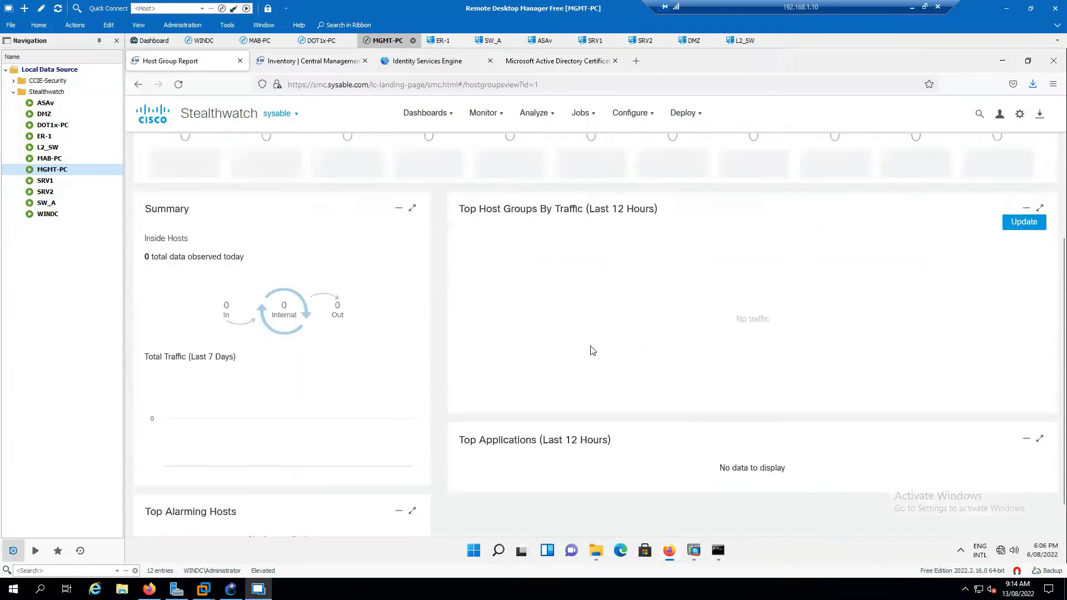
Download the 103 MB Stealthwatch_Desktop_Client-v7.3.1.exe installer through the Download Desktop Client icon.
scroll(595, 365, "up", 3)
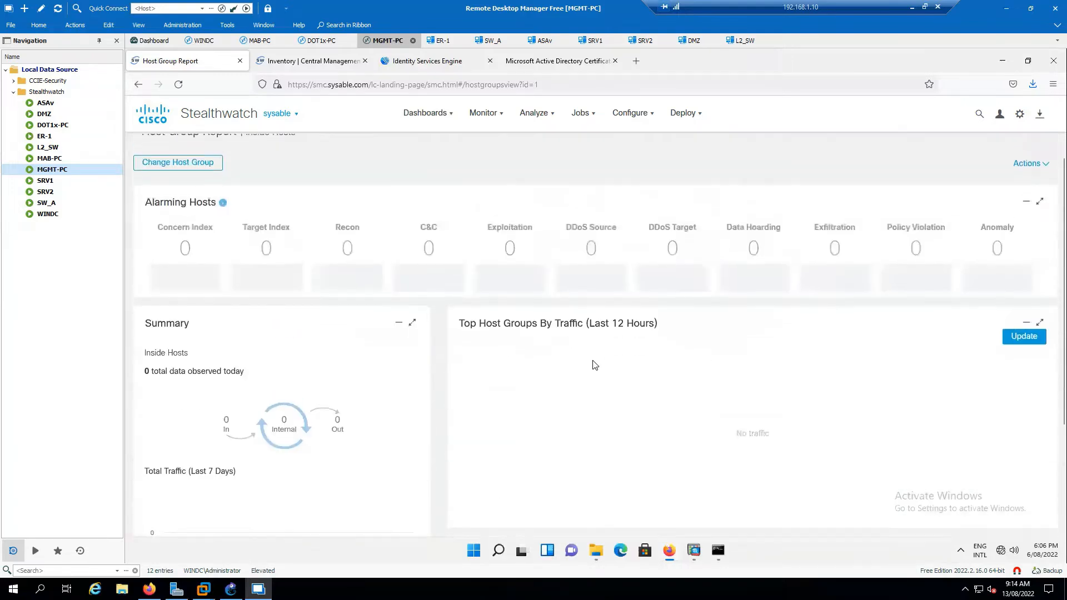
left_click(1020, 114)
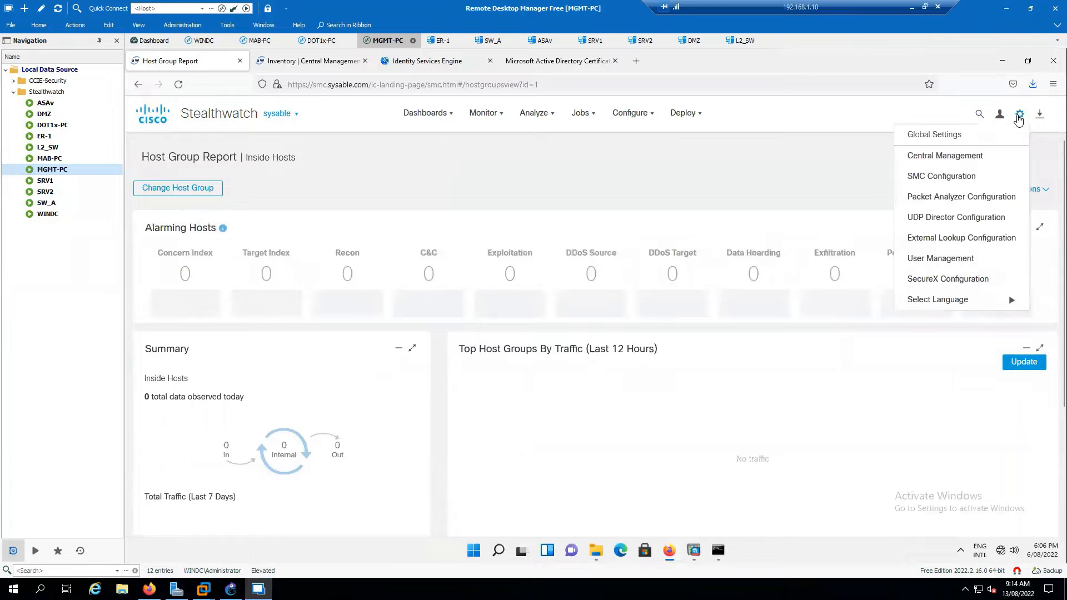
left_click(1020, 116)
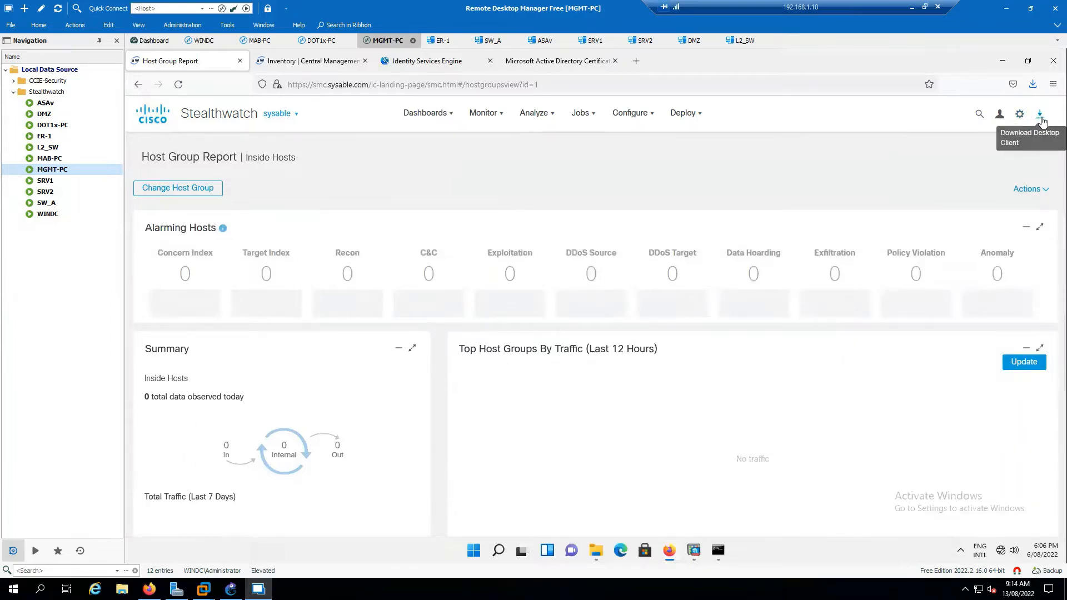
left_click(1041, 116)
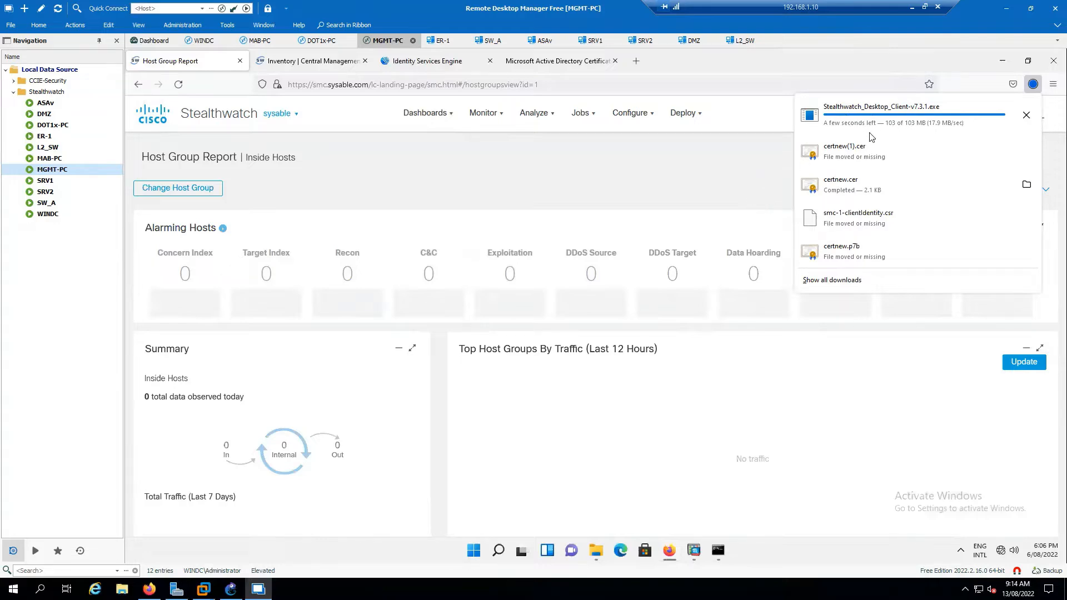
left_click(549, 170)
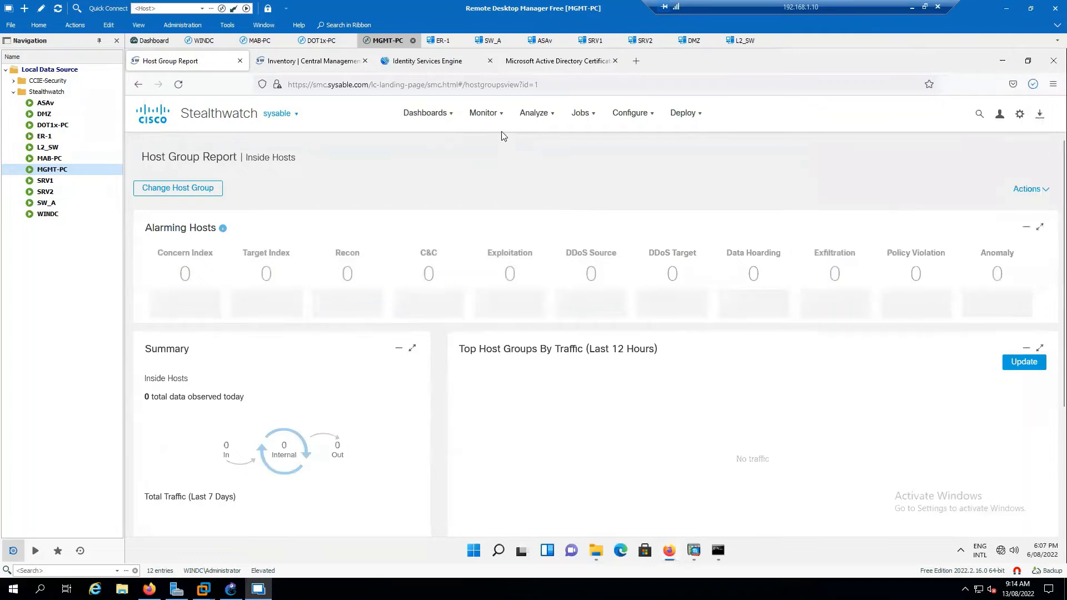
Keep the Inside Hosts Host Group Report on screen, showing zero alarming hosts and no traffic.
mouse_move(498, 124)
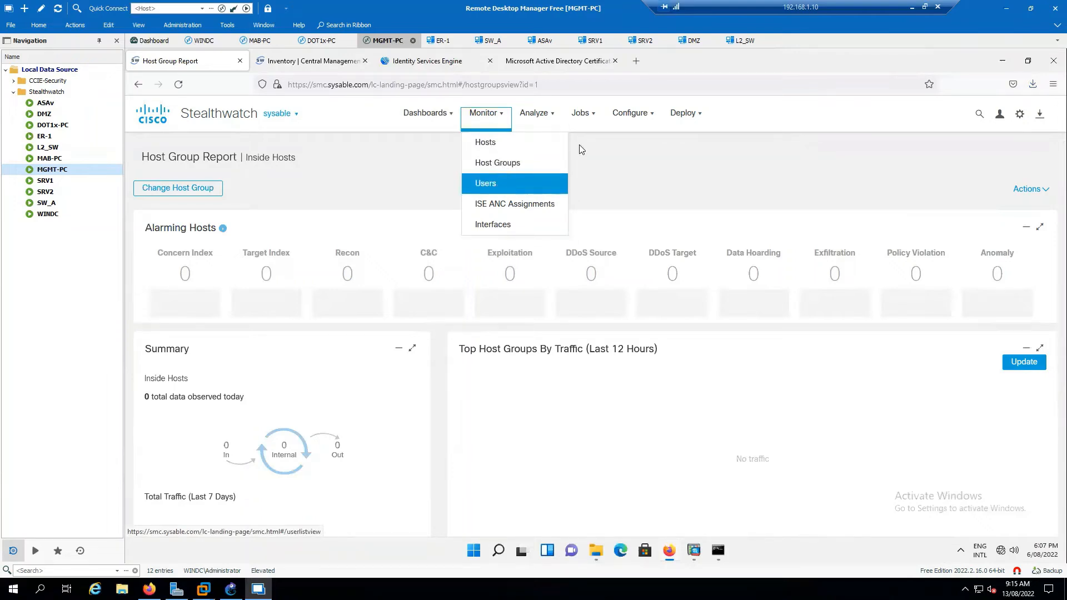
mouse_move(634, 114)
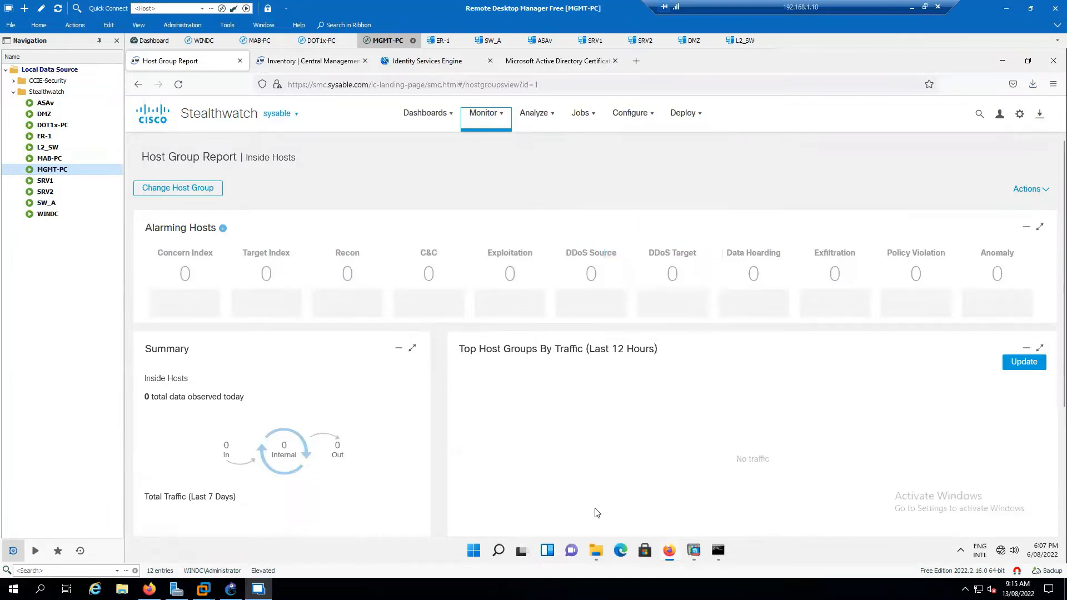
Run Stealthwatch_Desktop_Client-v7.3.1.exe from Downloads as administrator, past the SmartScreen warning.
left_click(596, 551)
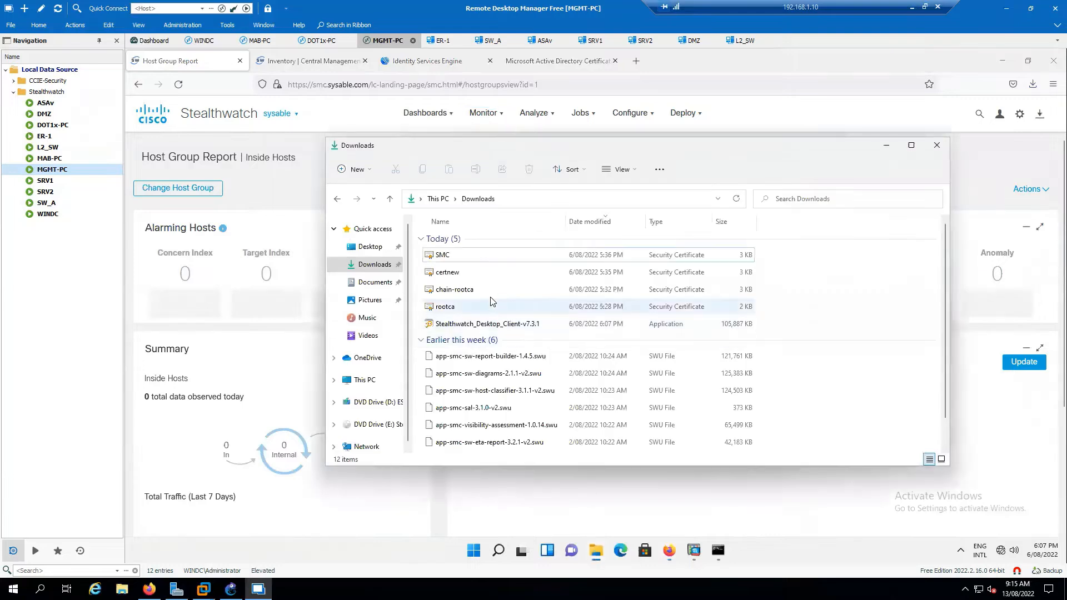
left_click(502, 326)
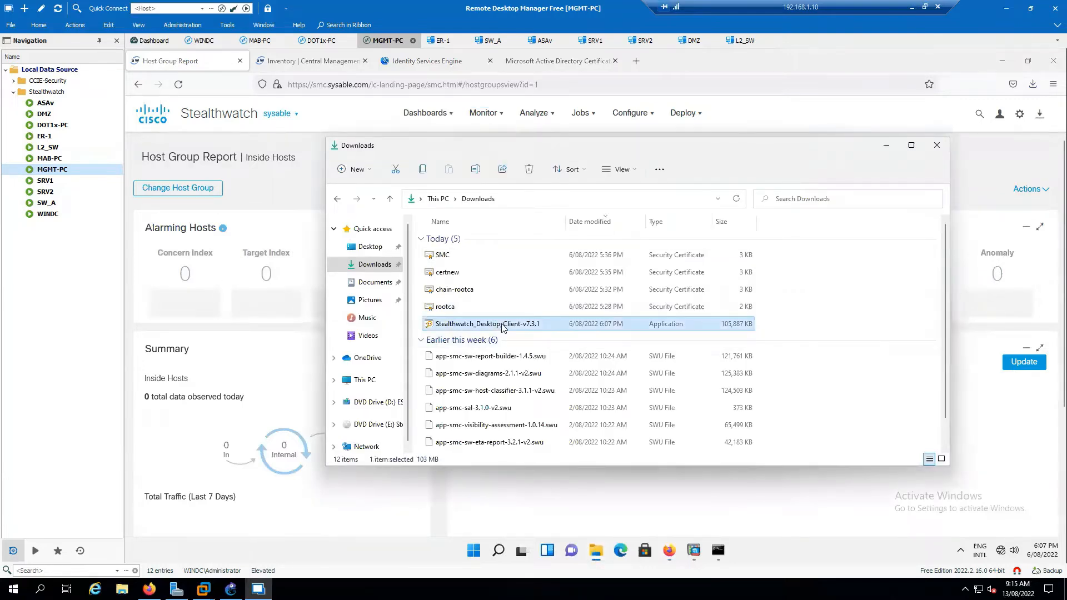
right_click(503, 328)
left_click(559, 379)
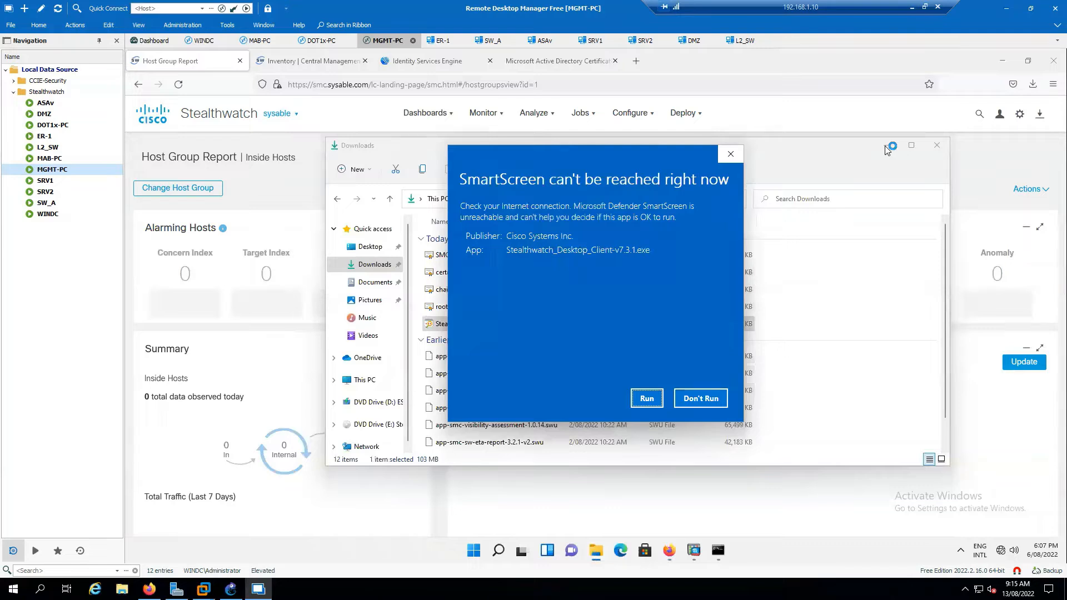
left_click(646, 398)
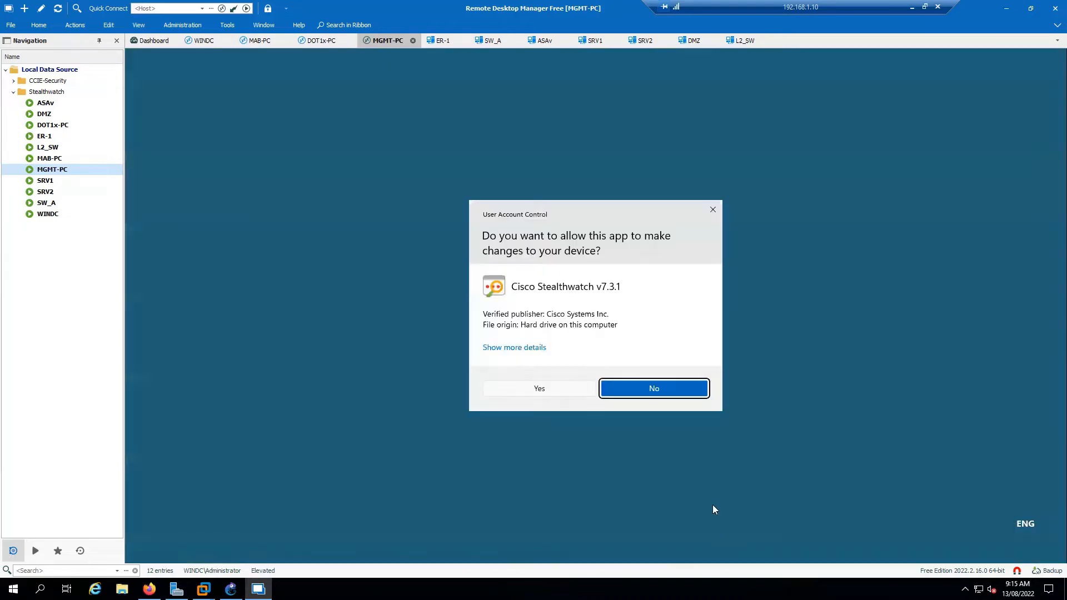
Approve the installer's UAC prompt and check the browser's downloads list for the completed file.
left_click(552, 392)
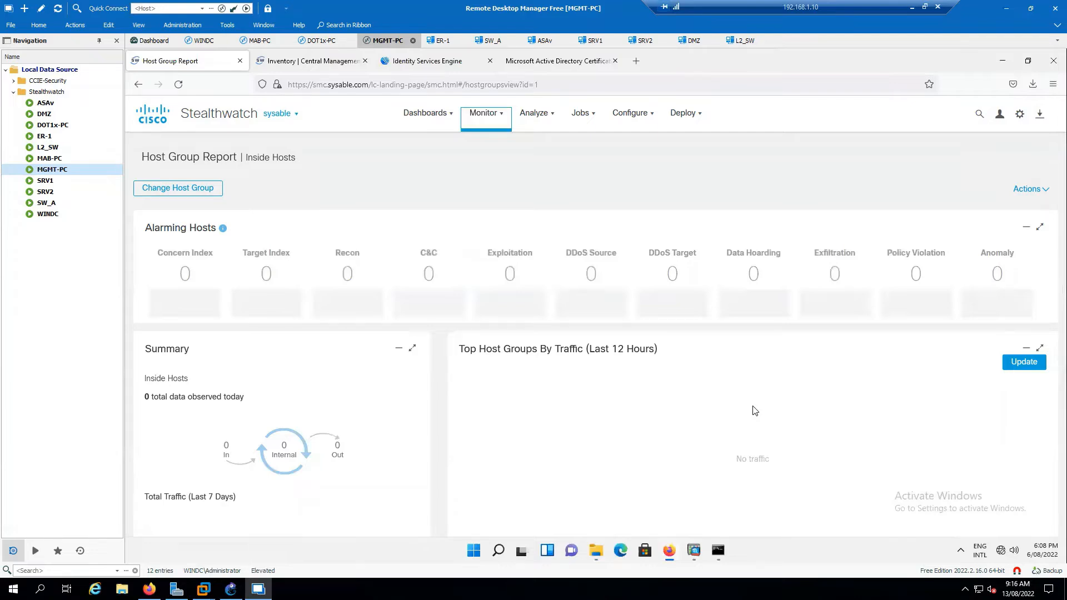
left_click(1031, 86)
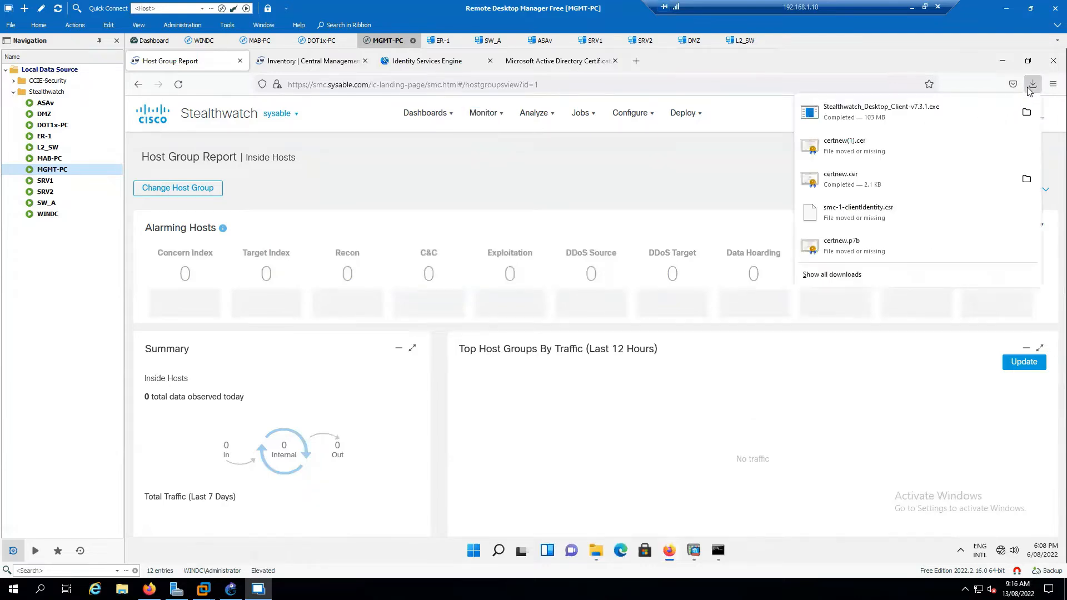
left_click(680, 186)
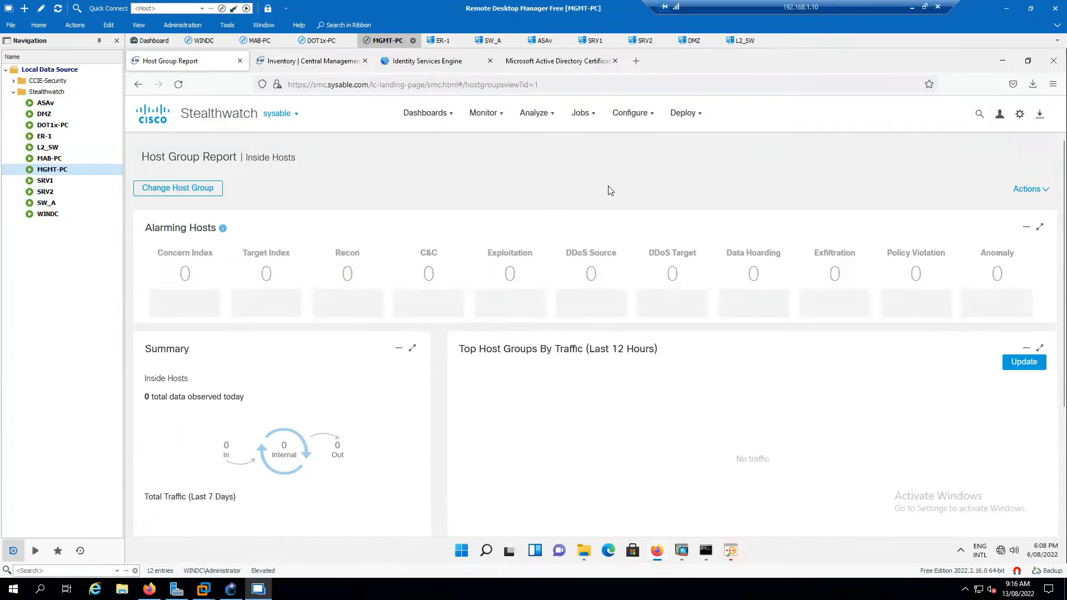
Install Desktop Client v7.3.1 to the default Program Files folder and close the wizard.
left_click(731, 551)
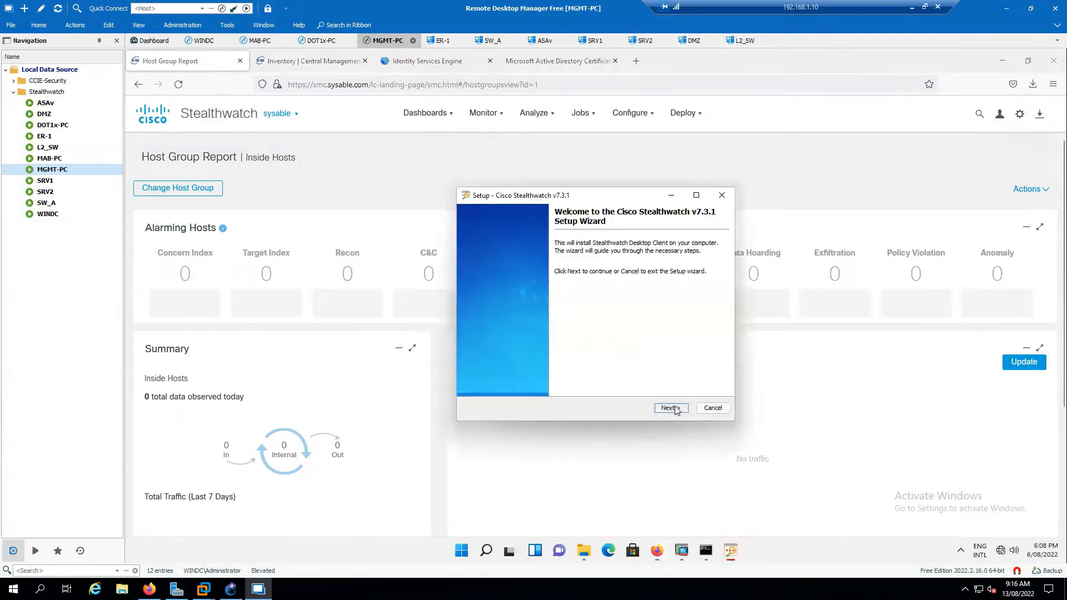
left_click(671, 408)
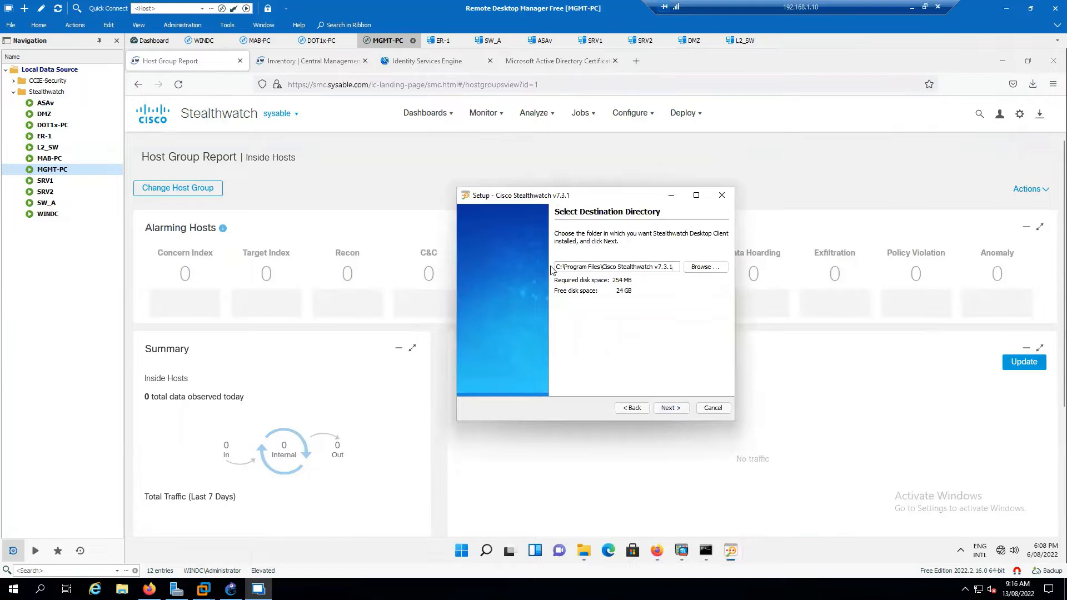
left_click_drag(555, 267, 677, 265)
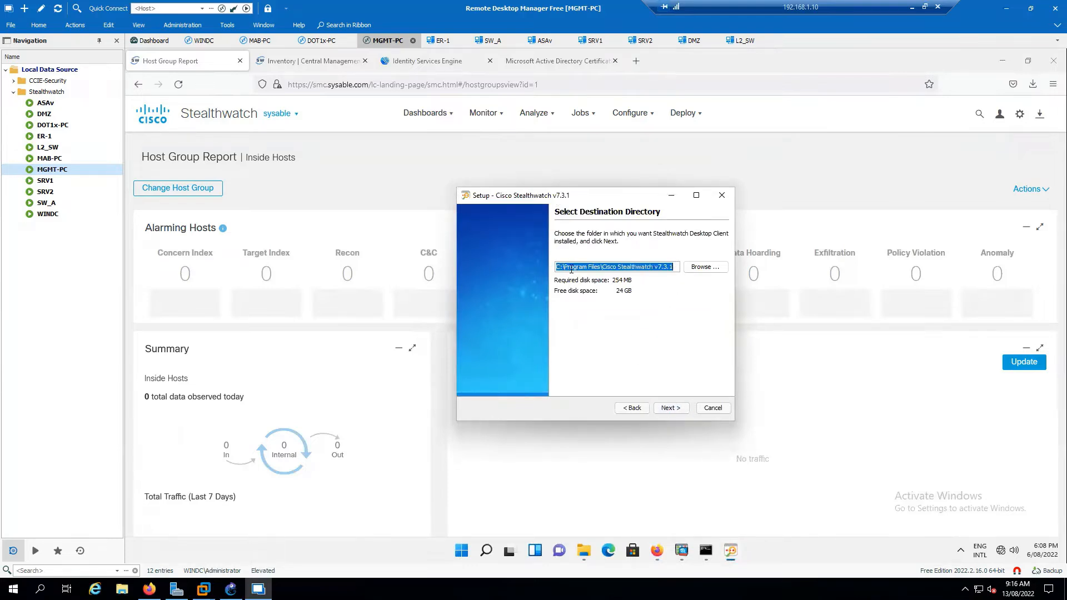
left_click_drag(562, 267, 611, 267)
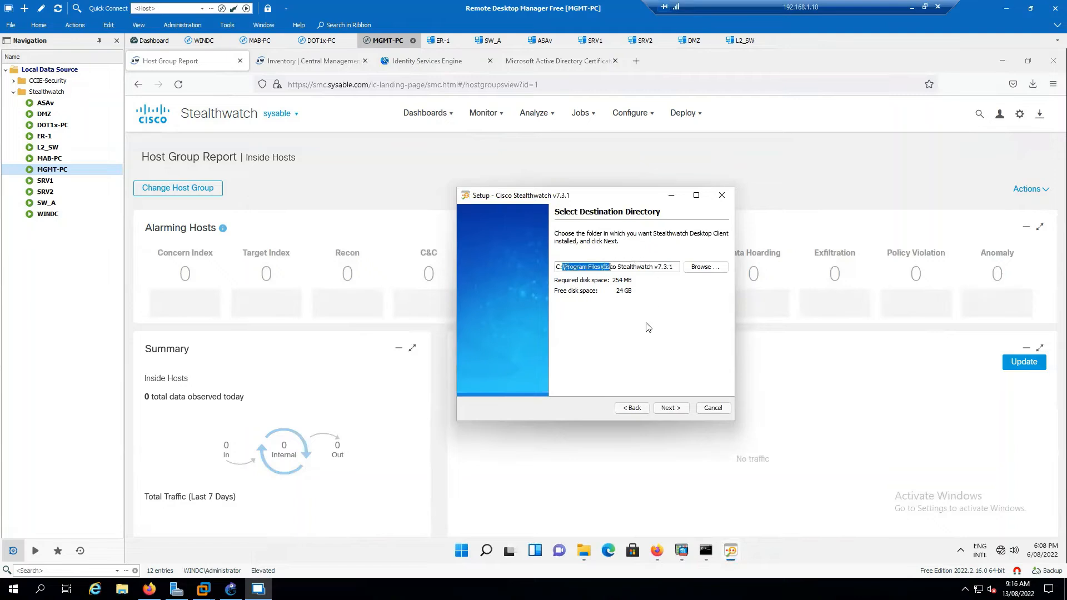
left_click(670, 409)
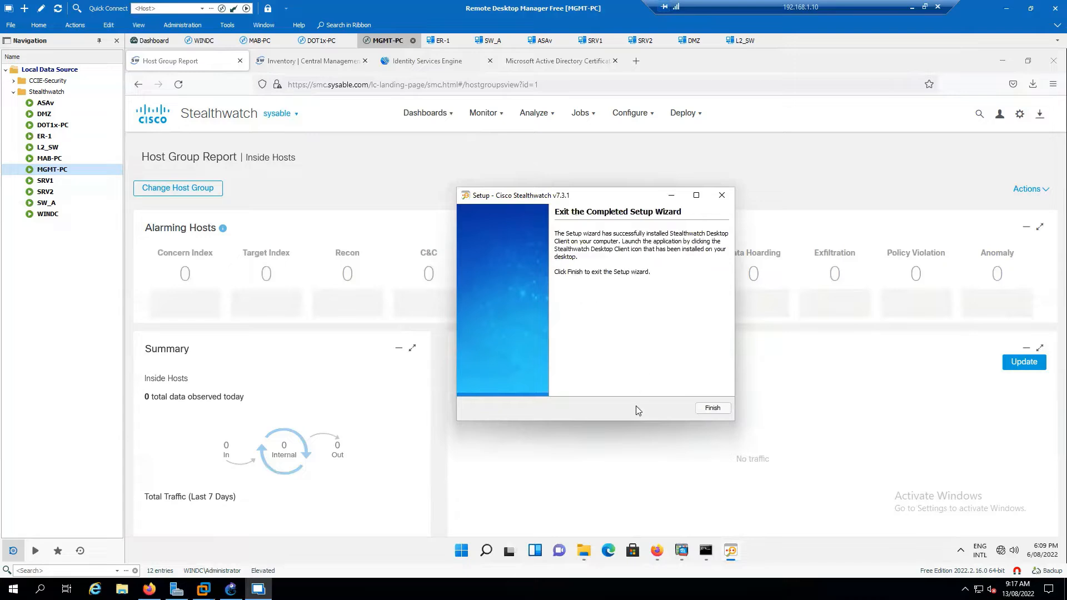
left_click(712, 409)
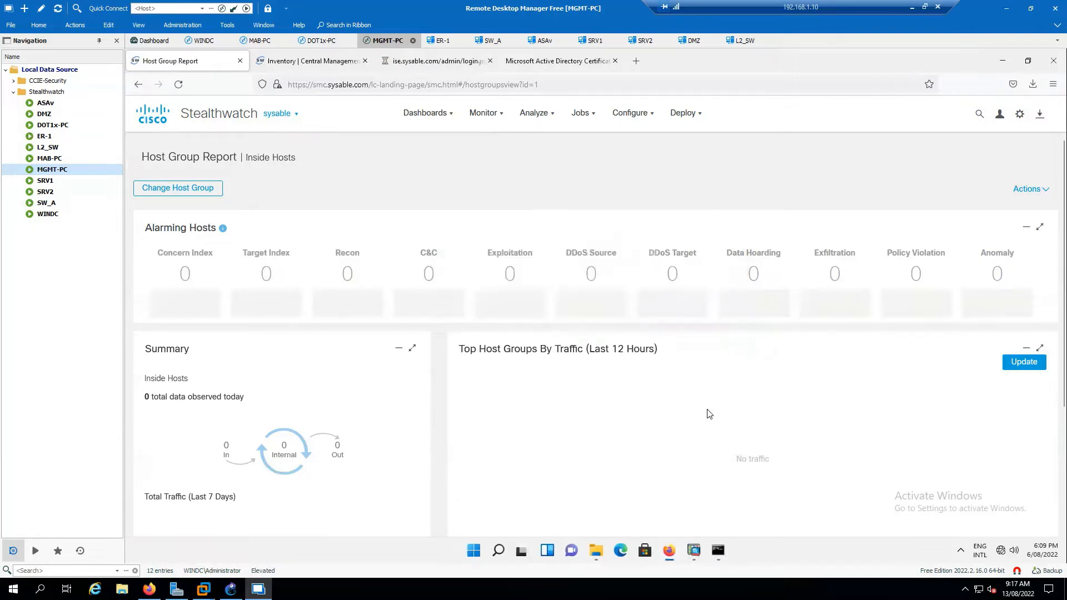
Minimize the browser and Downloads window, then launch the Stealthwatch Desktop Client.
left_click(1002, 60)
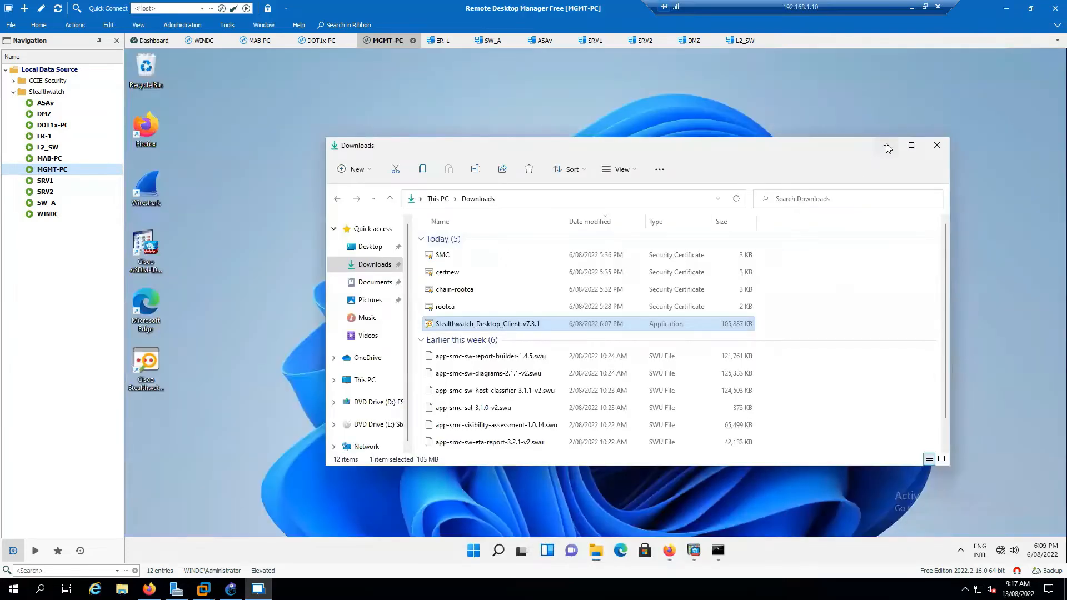
left_click(887, 145)
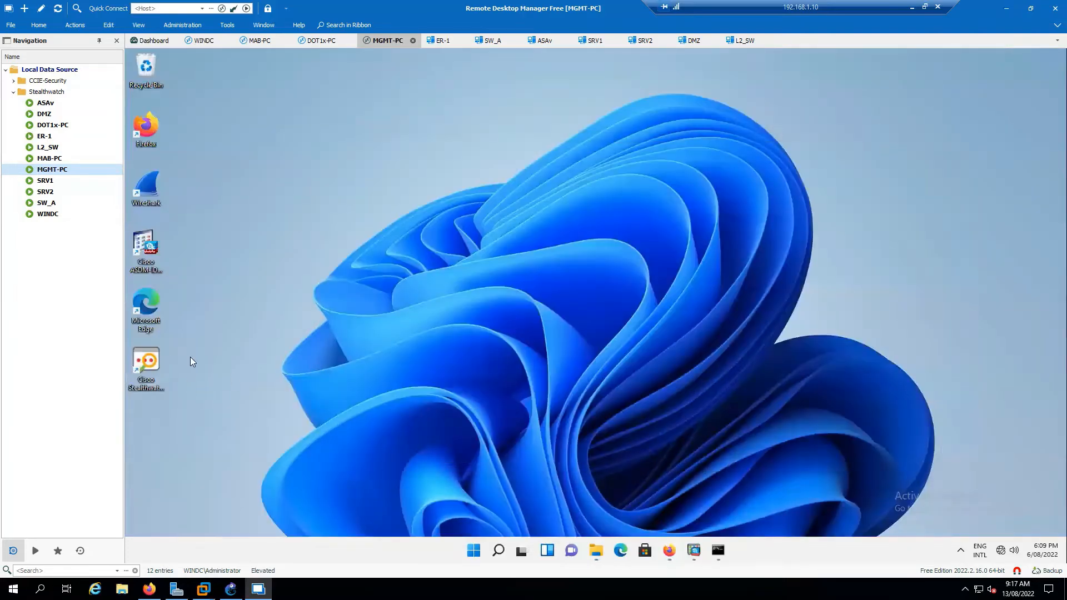
double_click(147, 364)
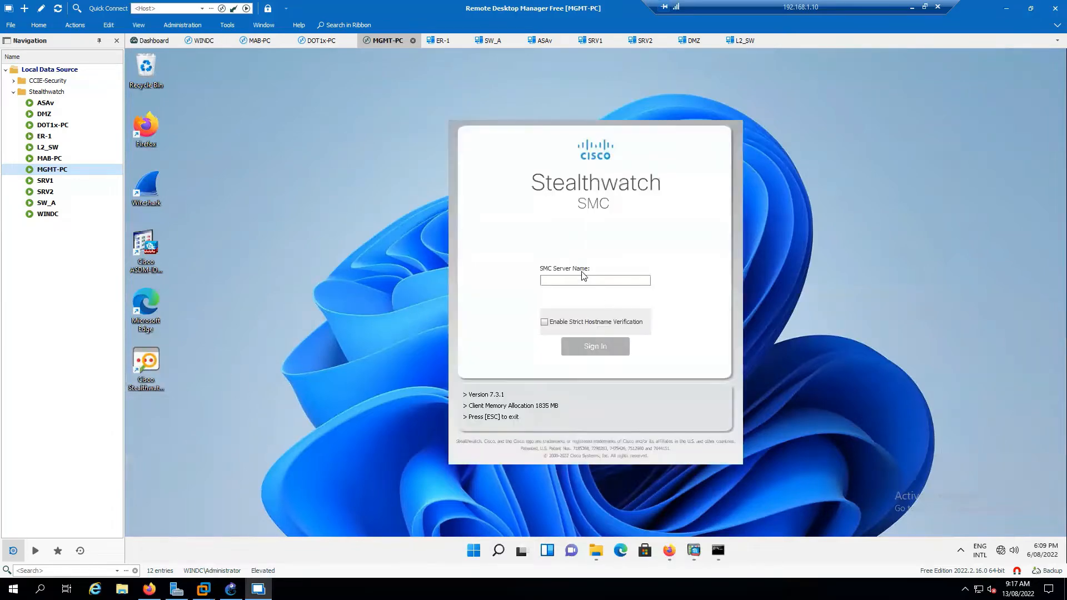
Connect to SMC server smc.sysable.com and trust its identity certificate.
left_click(586, 279)
type("sm")
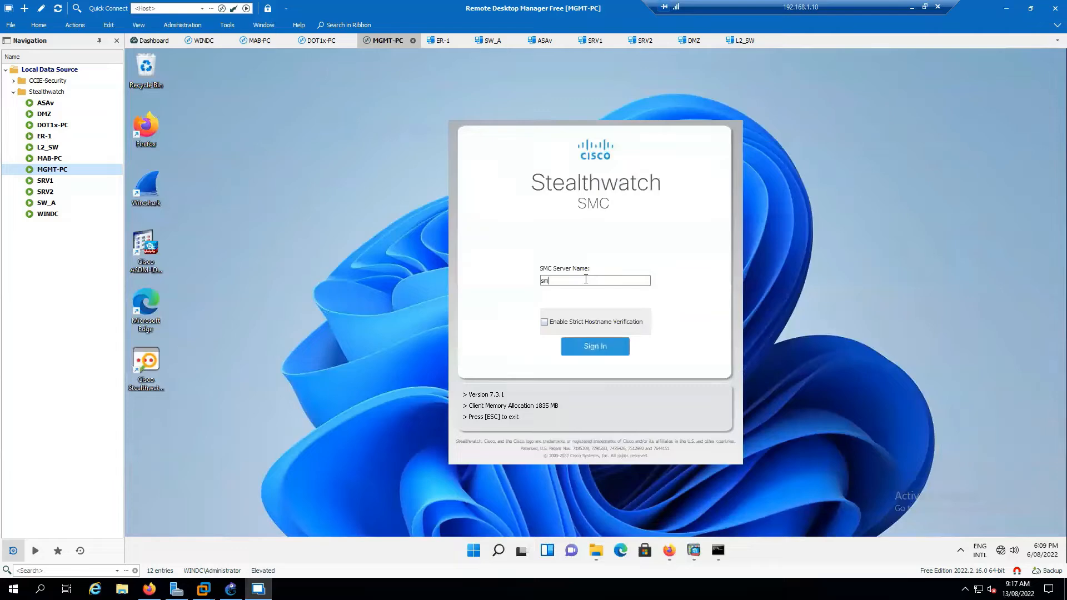
type("c.sysable.com")
left_click(604, 349)
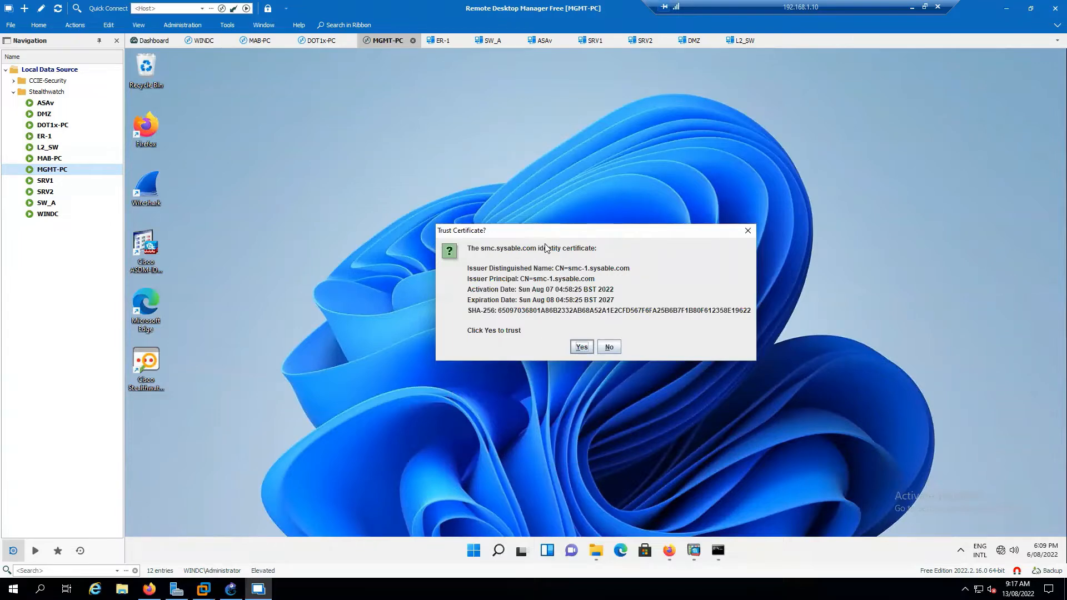
left_click(581, 347)
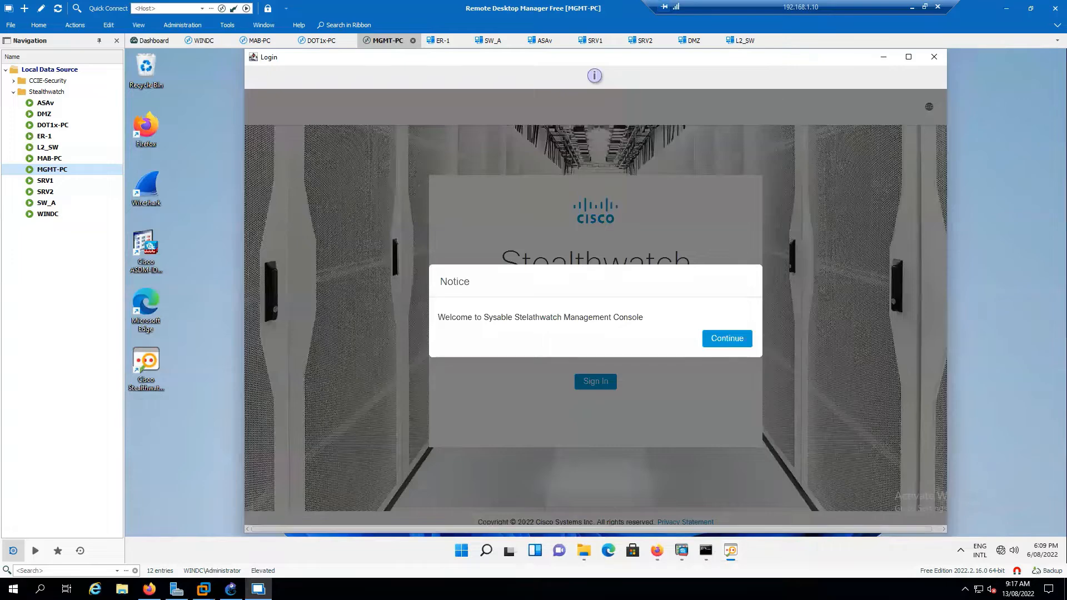
Dismiss the welcome notice and sign in with the administrator user name and password.
left_click(730, 345)
left_click(599, 317)
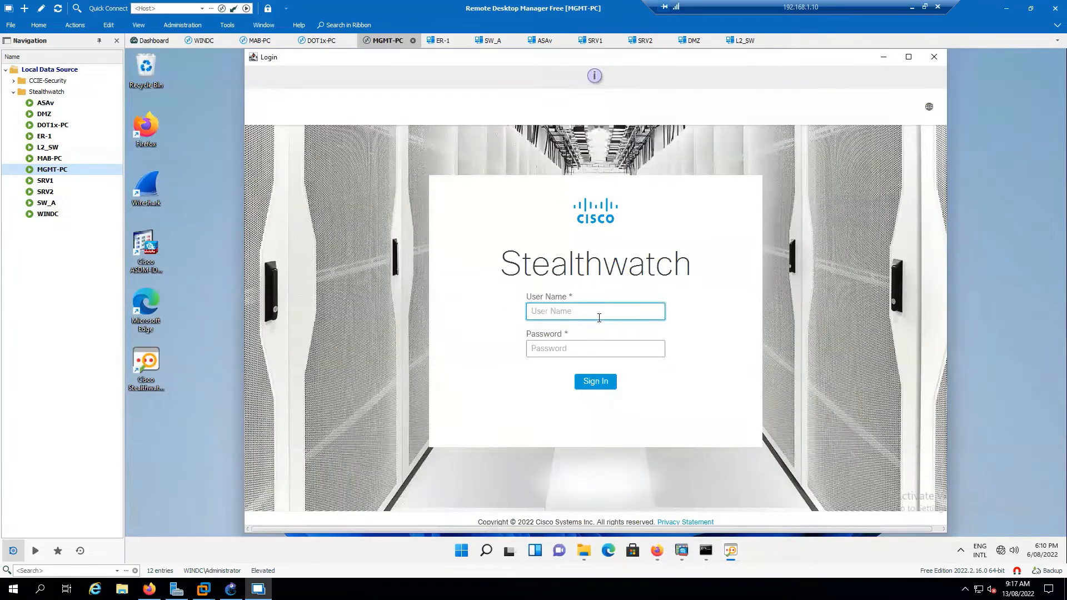
type("admin")
key("Tab")
type("Cisco123")
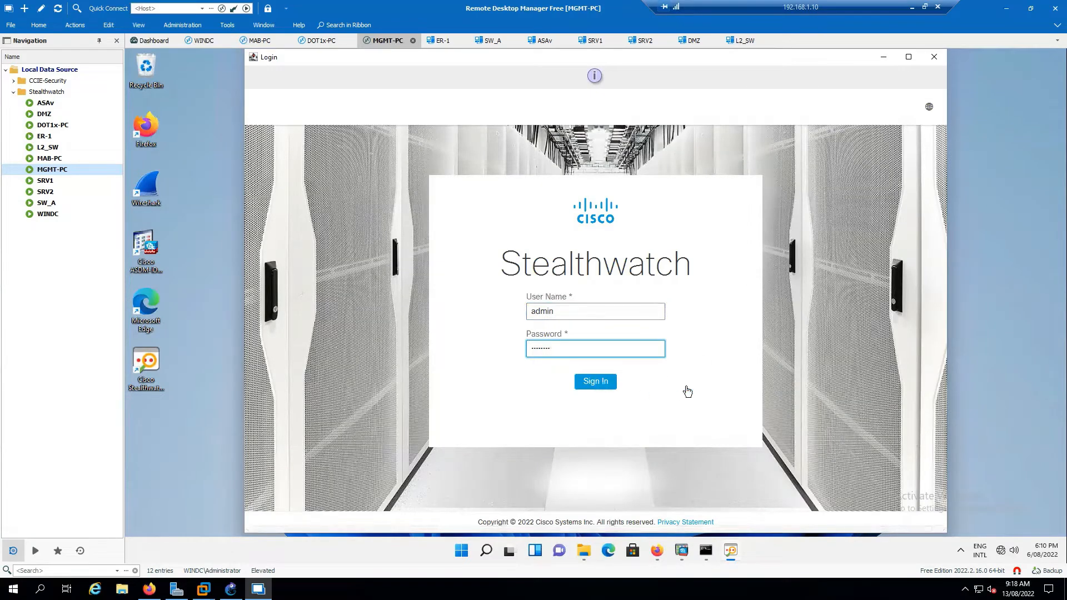
left_click(909, 57)
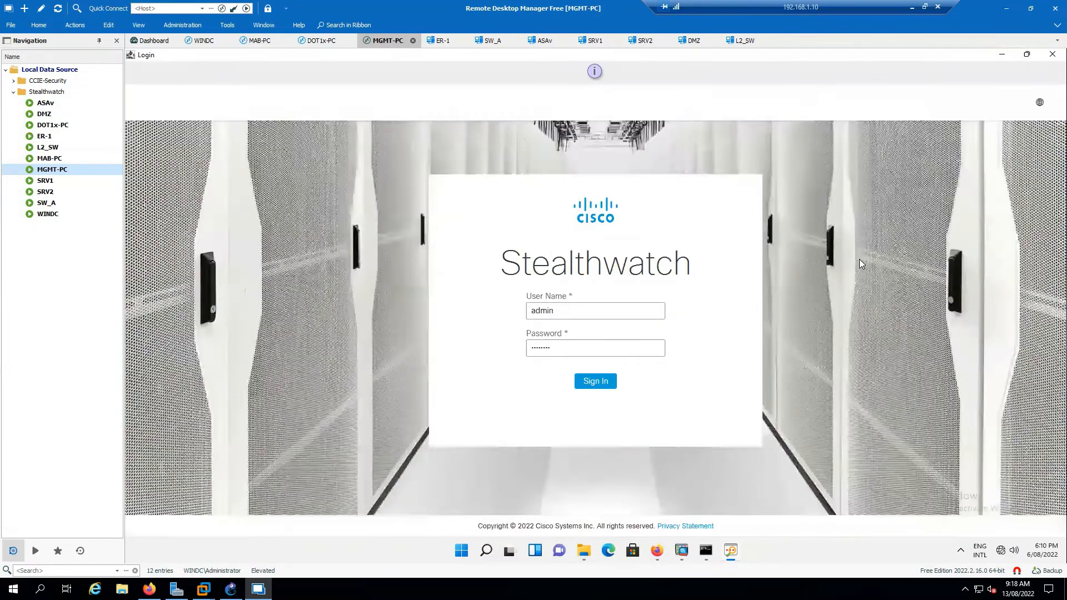
key("Return")
left_click(718, 348)
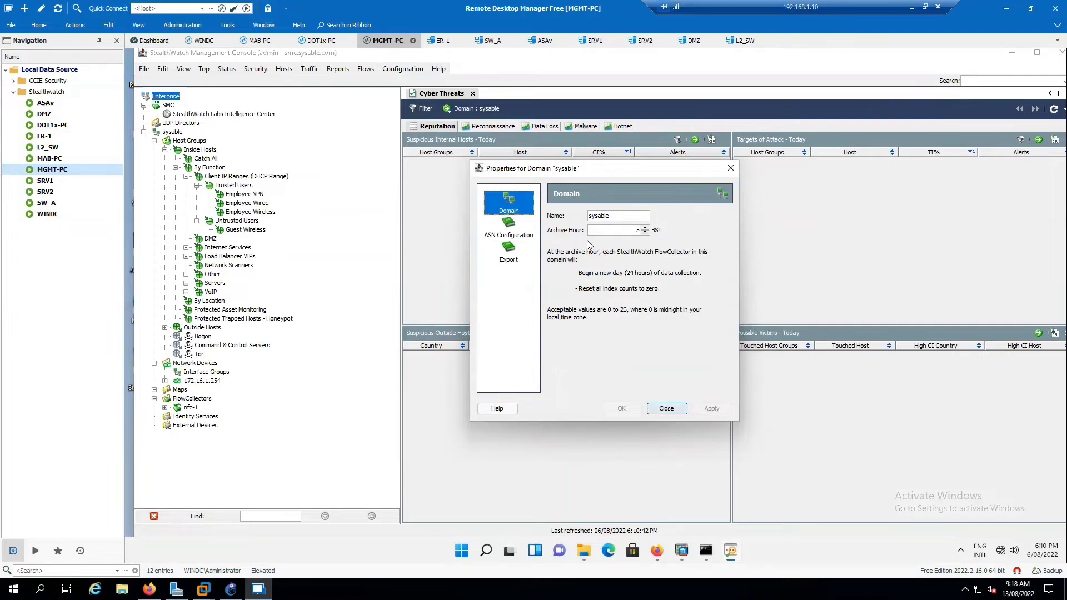
Set the sysable domain's Archive Hour to 0, apply it, and close the dialog.
left_click_drag(626, 230, 657, 231)
type("0")
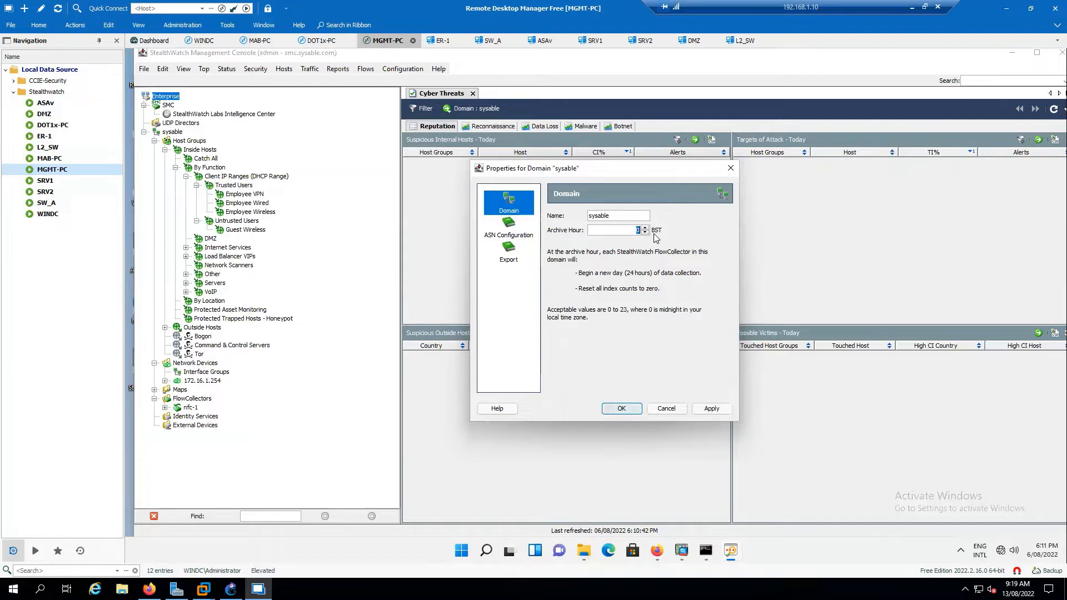
left_click(712, 408)
left_click(669, 411)
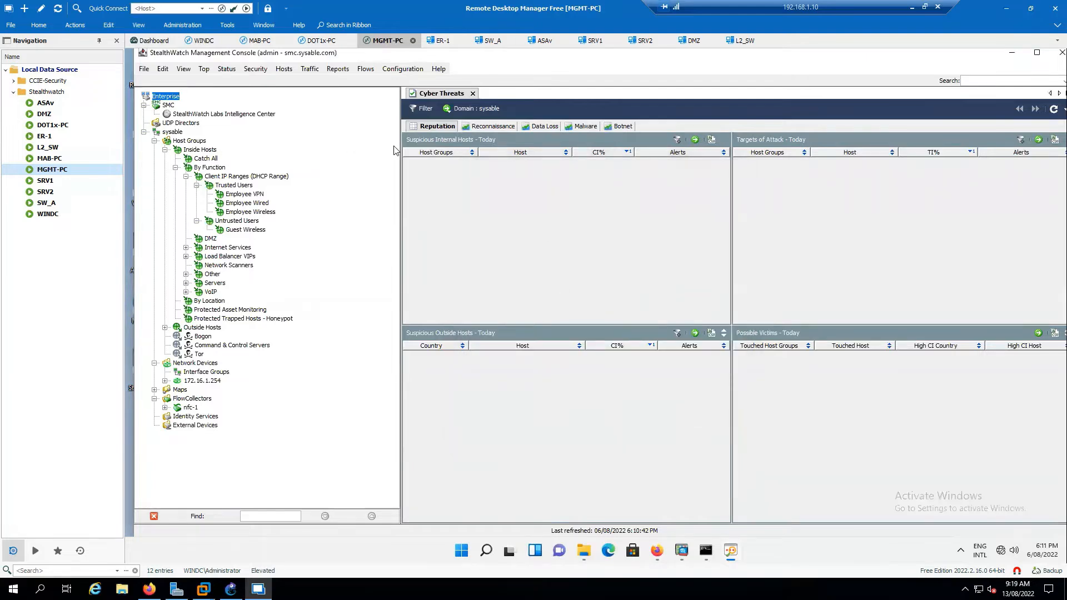
View the SMC node's properties from its context menu, then close them.
left_click(167, 105)
right_click(167, 106)
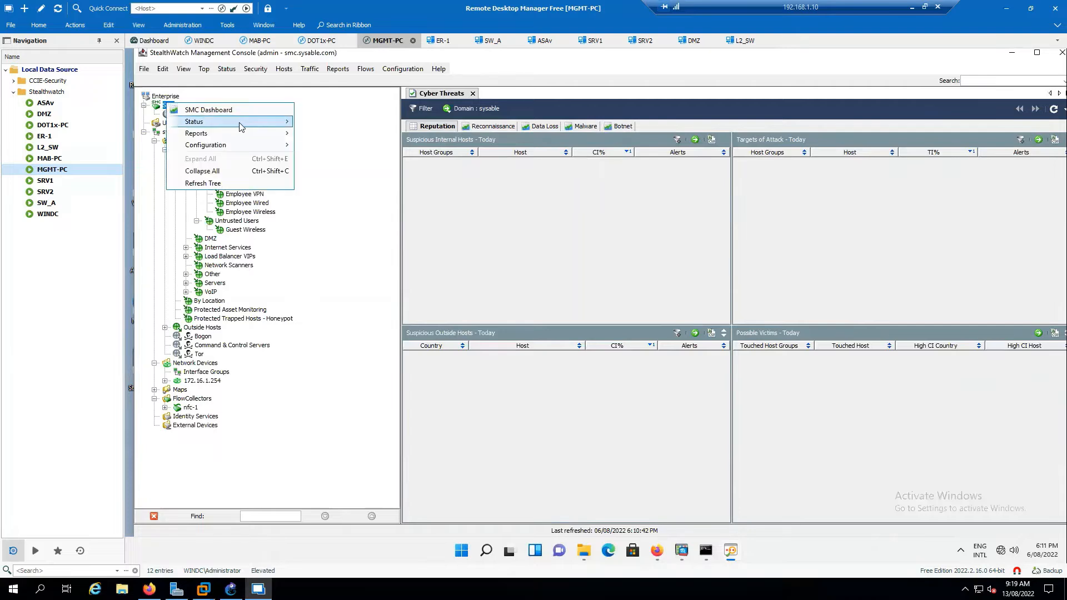
mouse_move(241, 127)
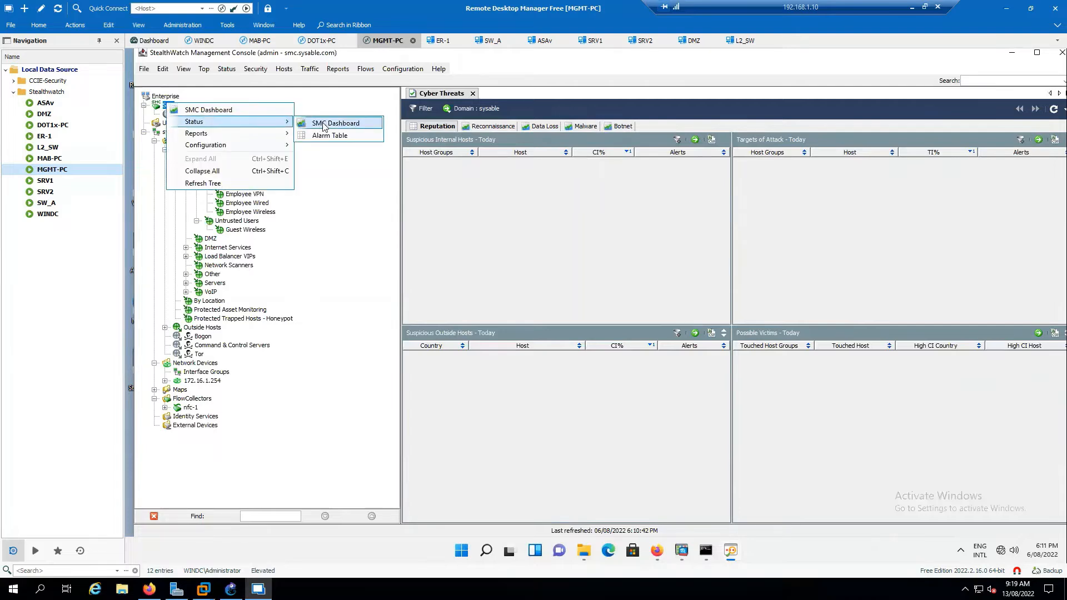
mouse_move(286, 146)
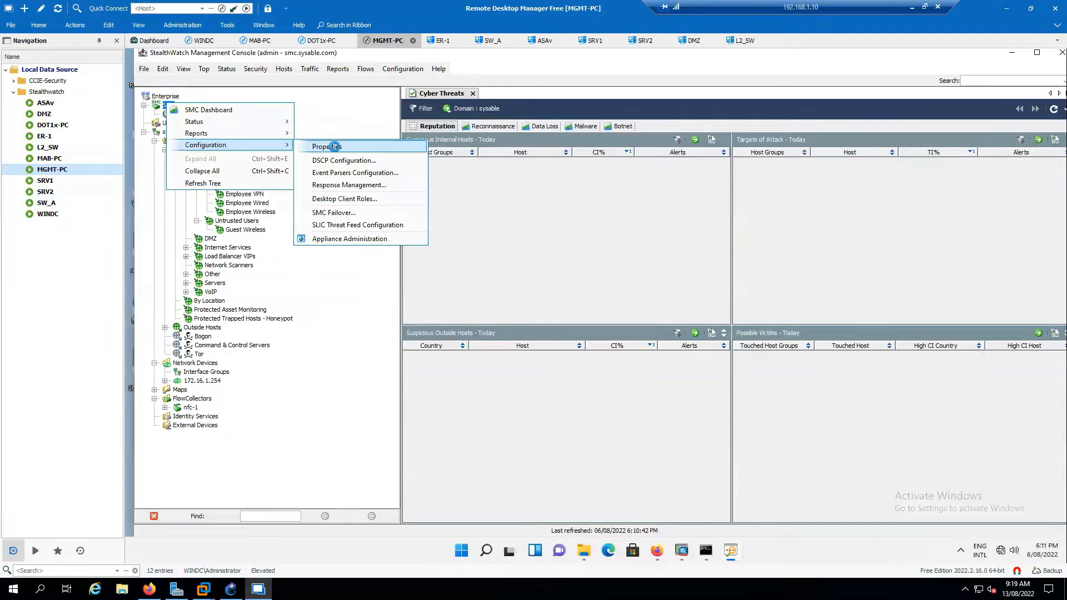
left_click(333, 146)
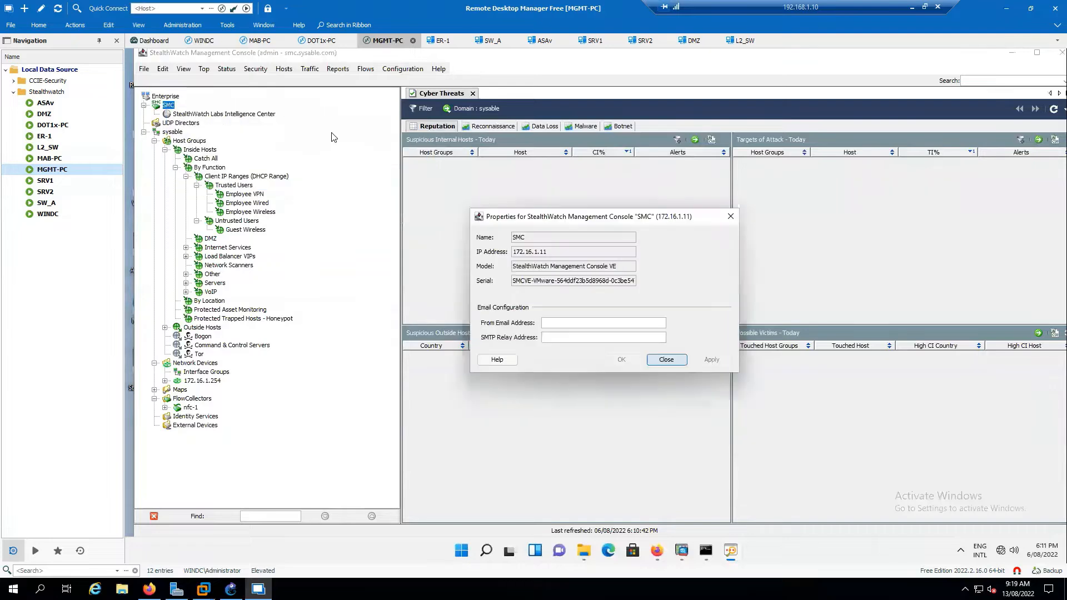
left_click(666, 361)
Launch Appliance Administration for the SMC and review its Configuration > Properties.
right_click(165, 107)
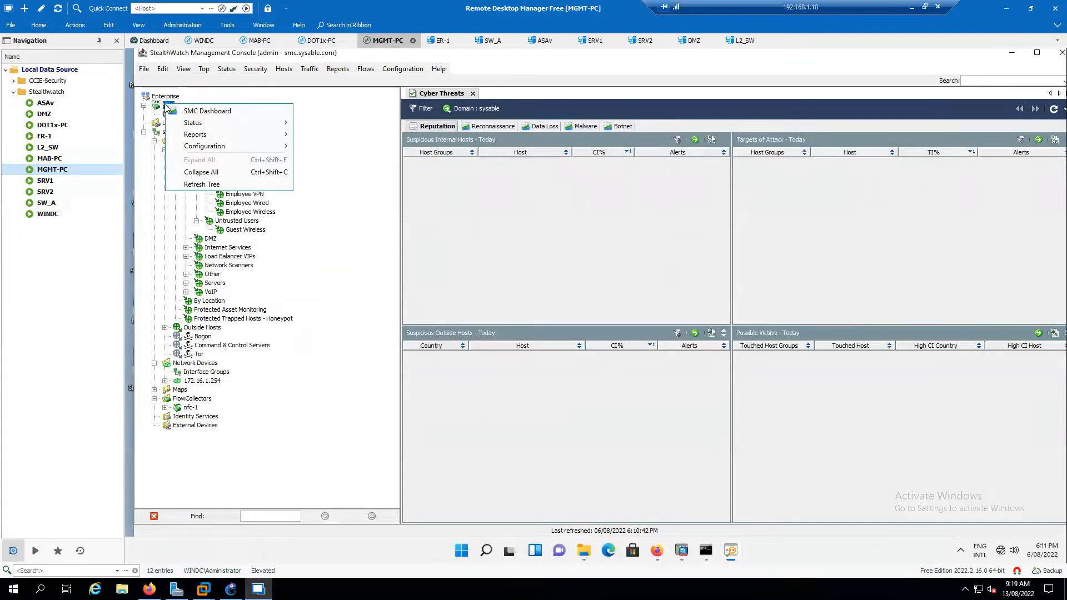
mouse_move(261, 145)
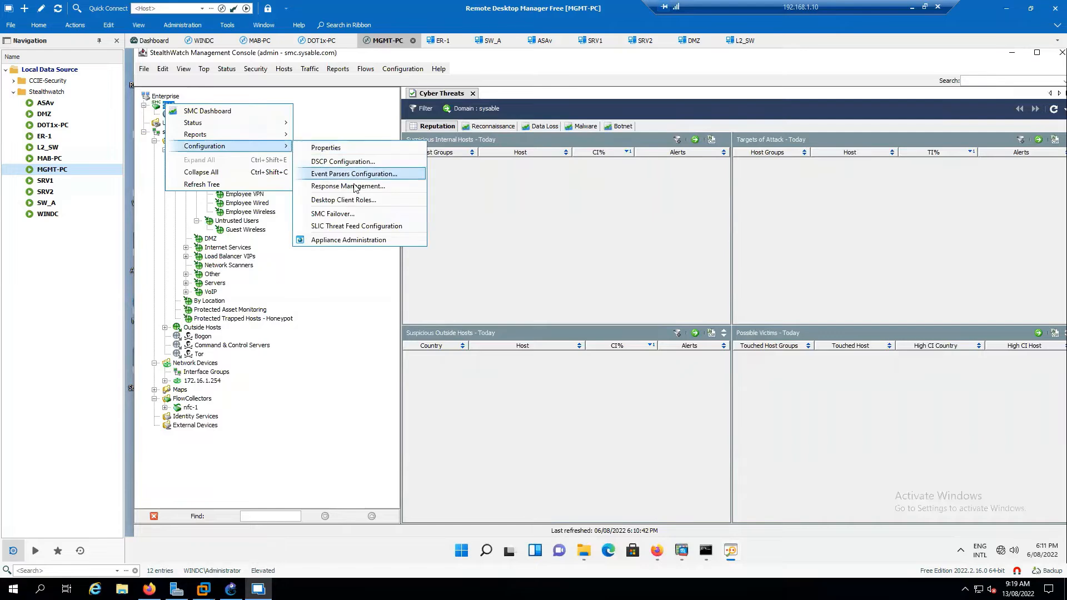
left_click(358, 240)
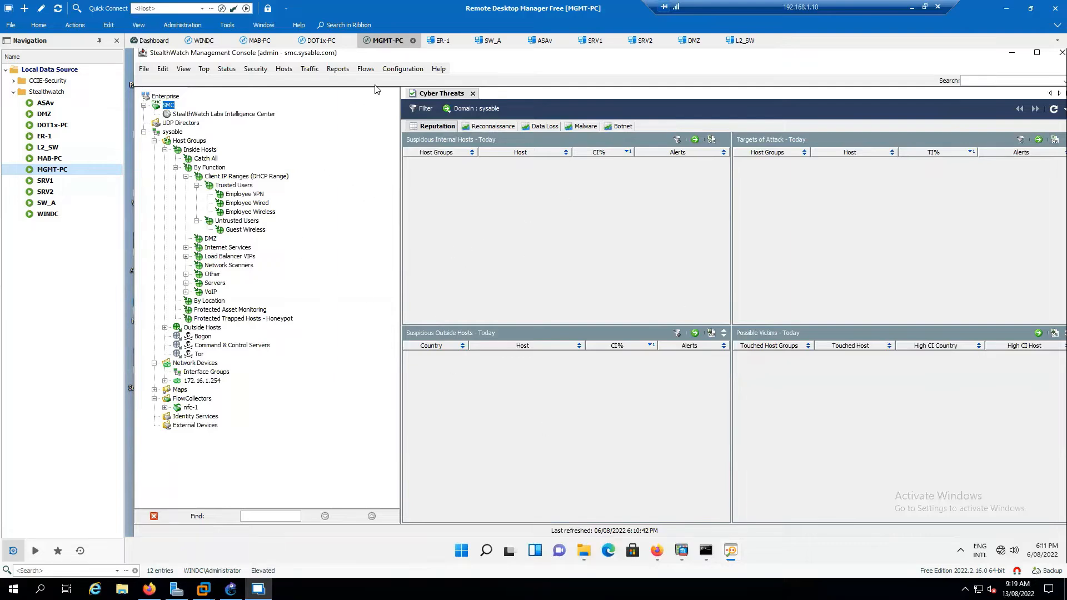
left_click(403, 69)
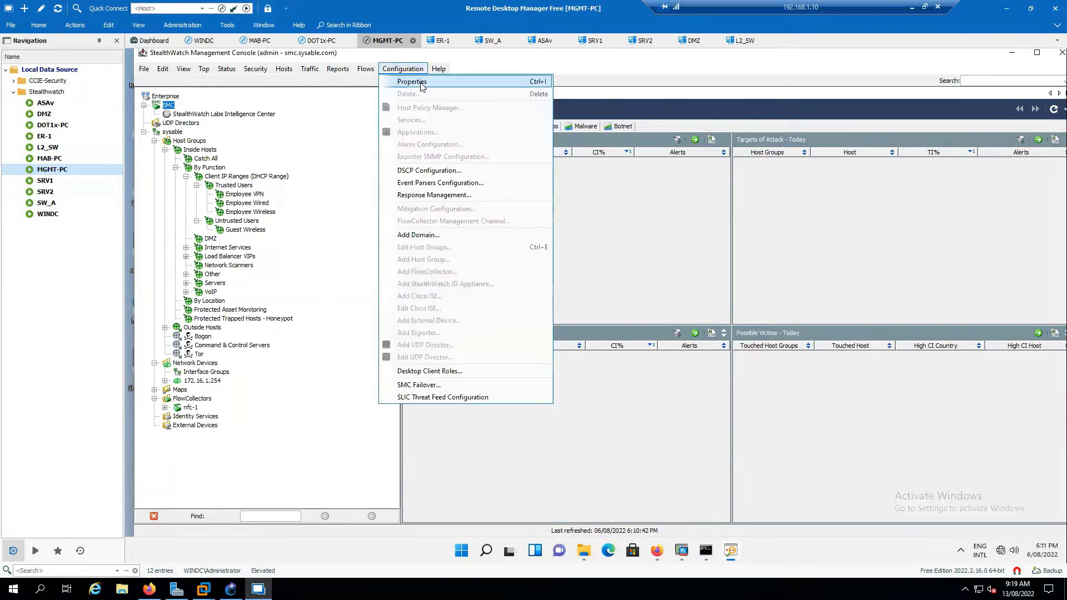
left_click(421, 83)
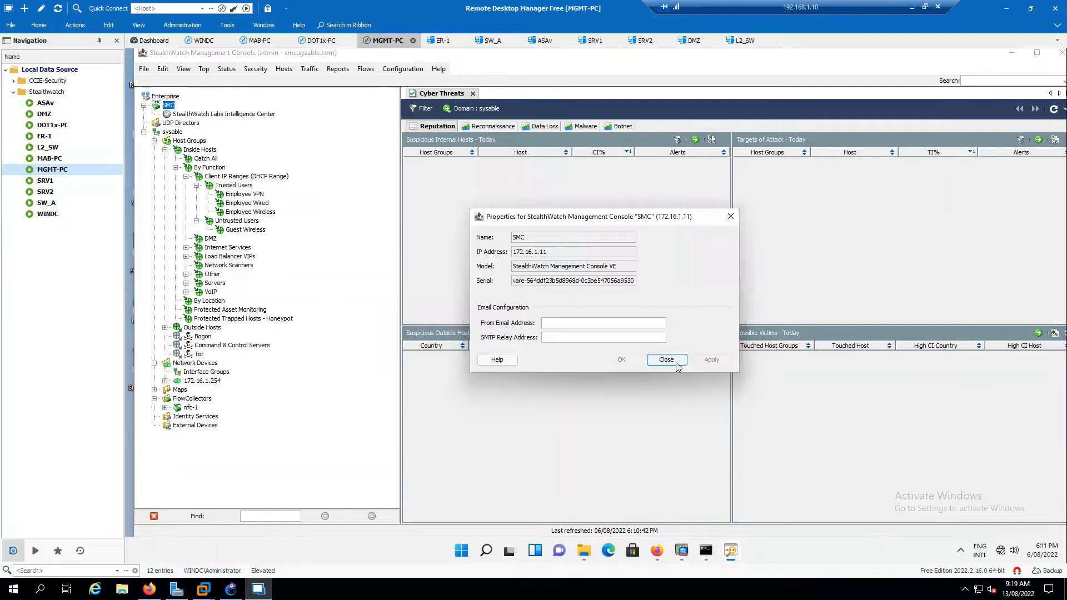
left_click(674, 362)
Open appliance administration in Firefox and maximize the management console window.
left_click(403, 68)
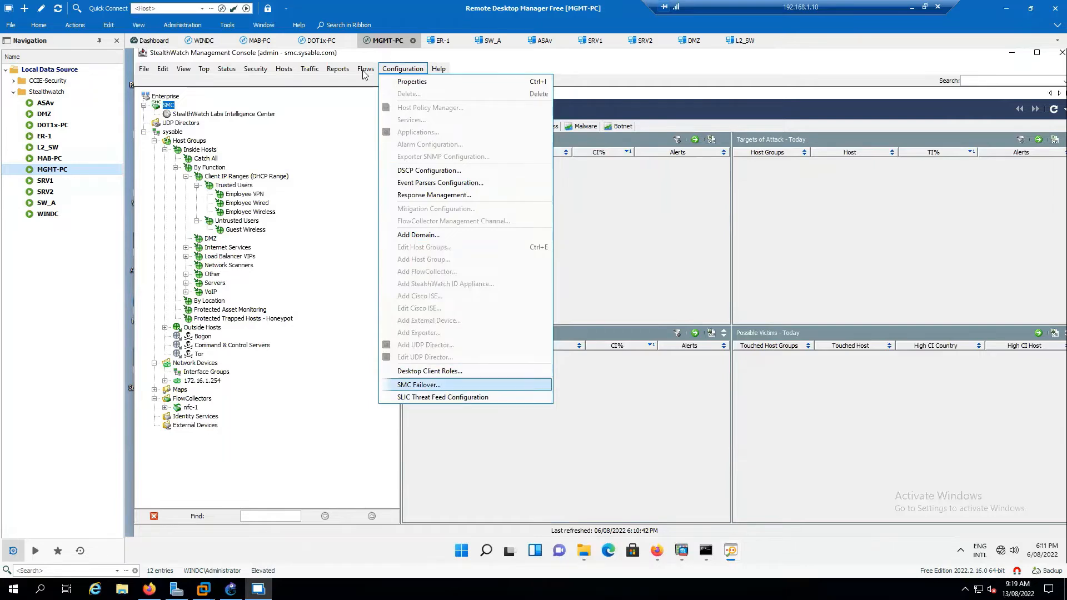
mouse_move(365, 74)
mouse_move(227, 73)
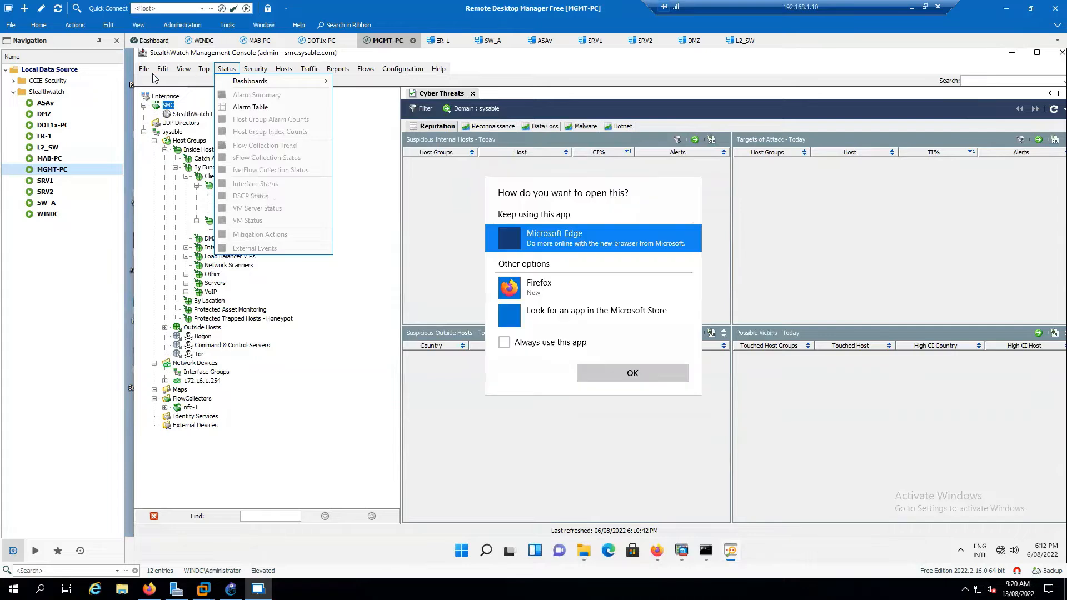
double_click(635, 290)
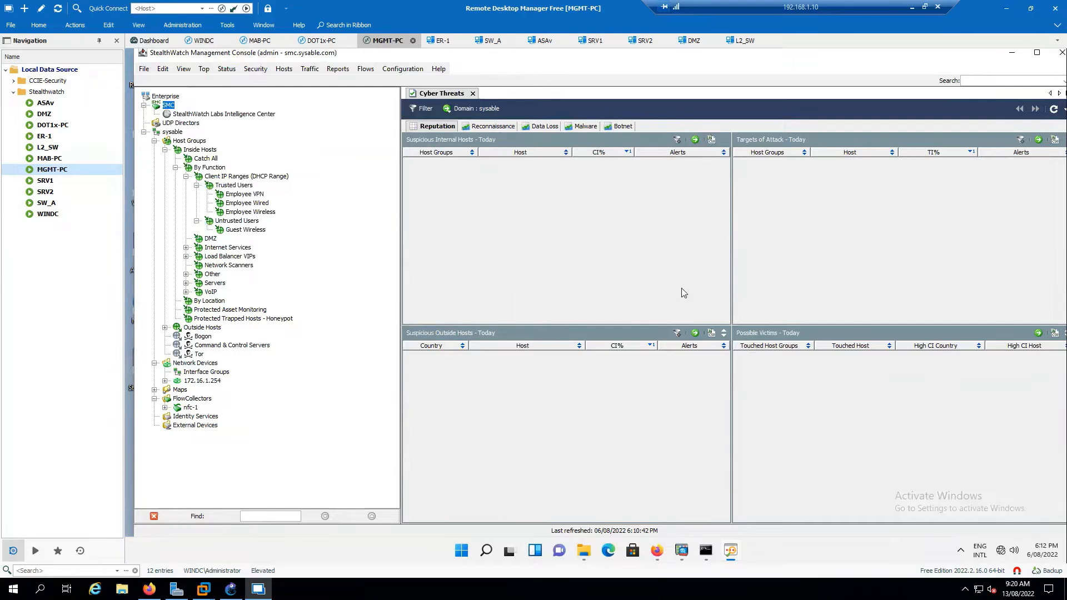
left_click(1037, 54)
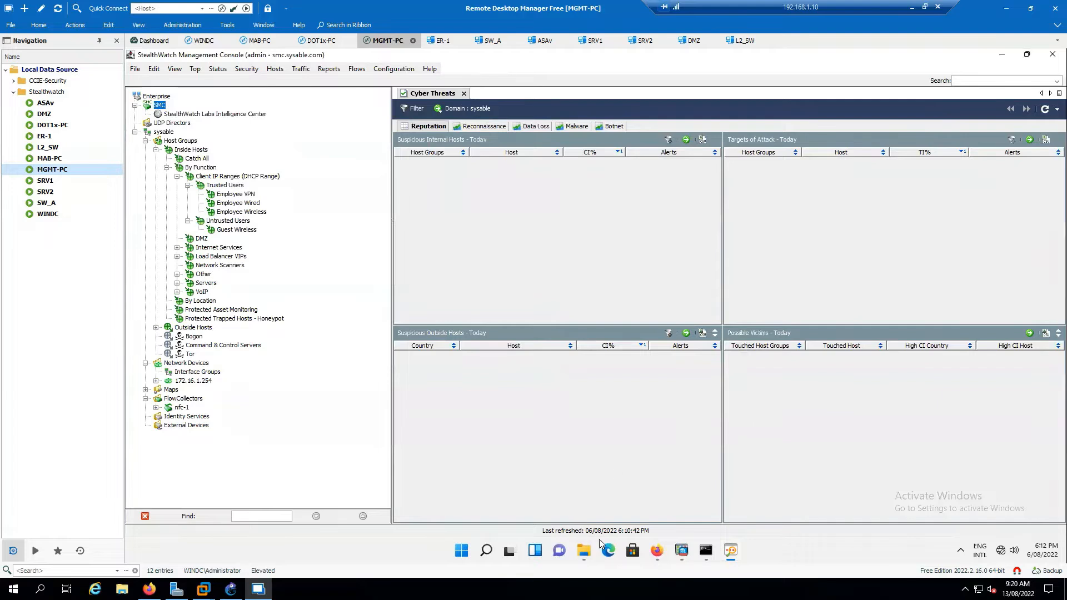
Open Configure > Host Group Management in the Stealthwatch web interface.
left_click(658, 551)
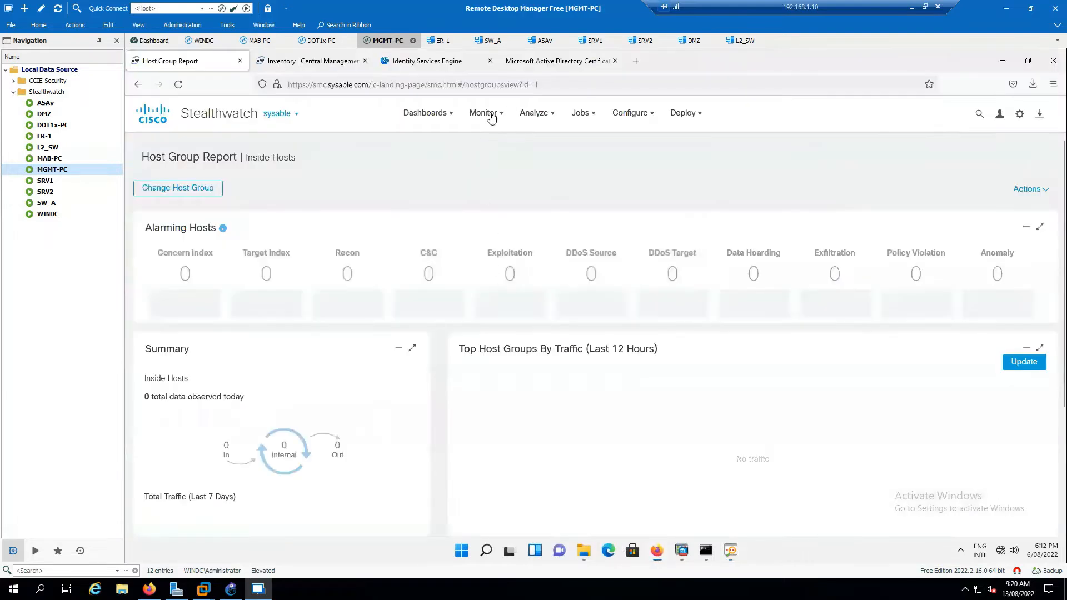
mouse_move(505, 122)
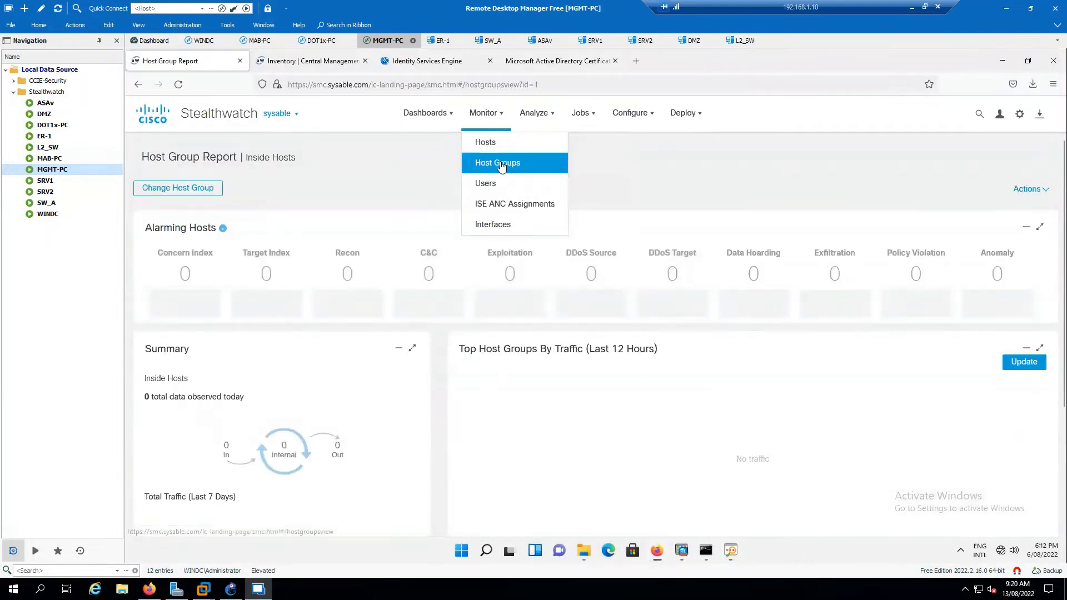
mouse_move(632, 117)
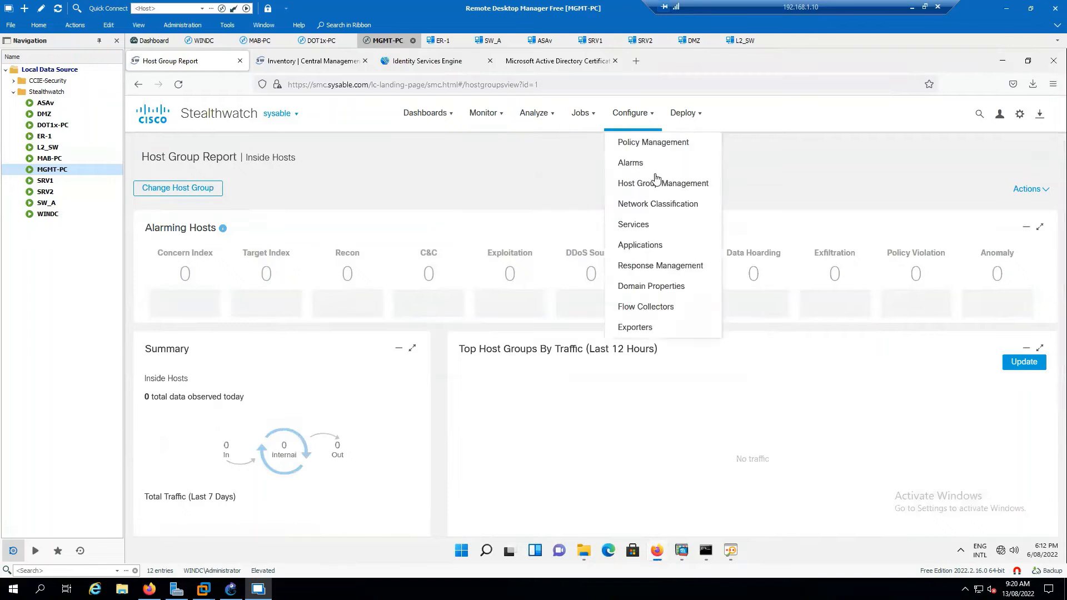
left_click(675, 189)
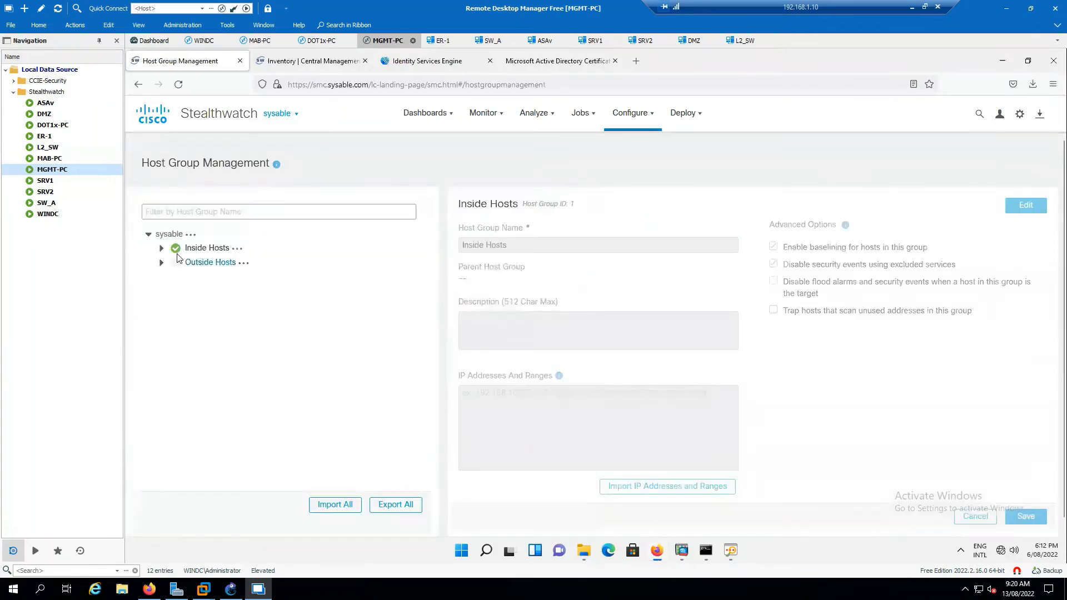
Expand Inside Hosts, By Function, Client IP Ranges, Trusted Users, Untrusted Users and Internet Services.
left_click(161, 249)
left_click(176, 277)
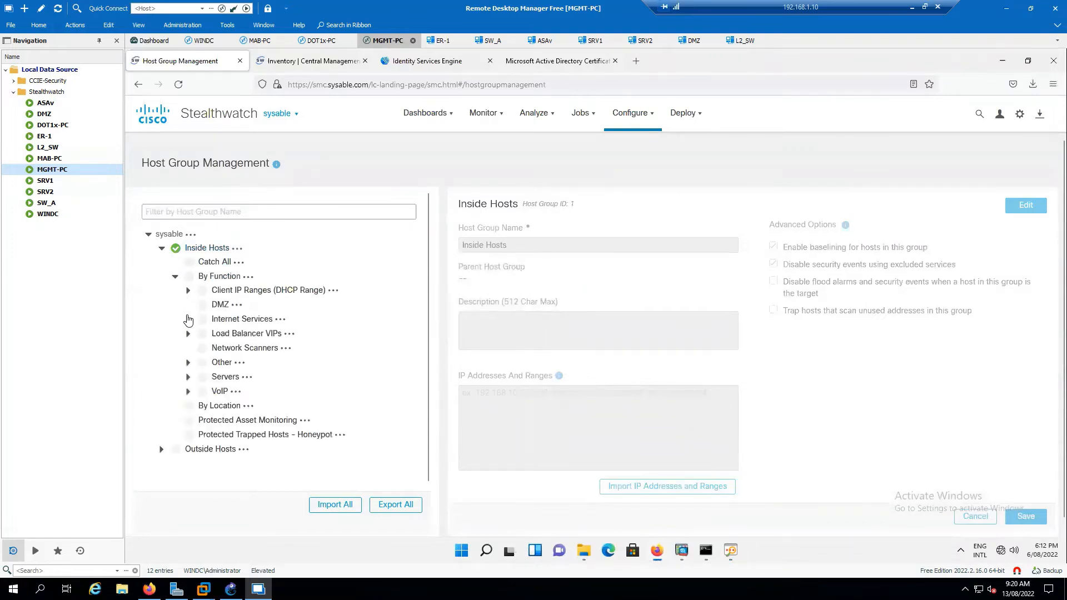
left_click(187, 291)
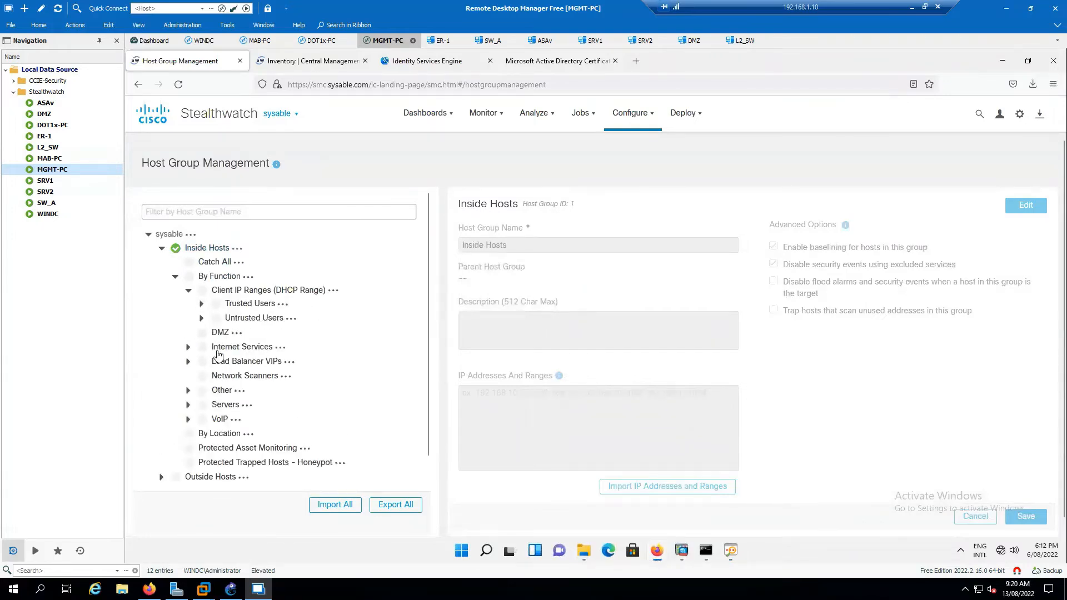
left_click(202, 304)
left_click(201, 361)
scroll(192, 334, "down", 2)
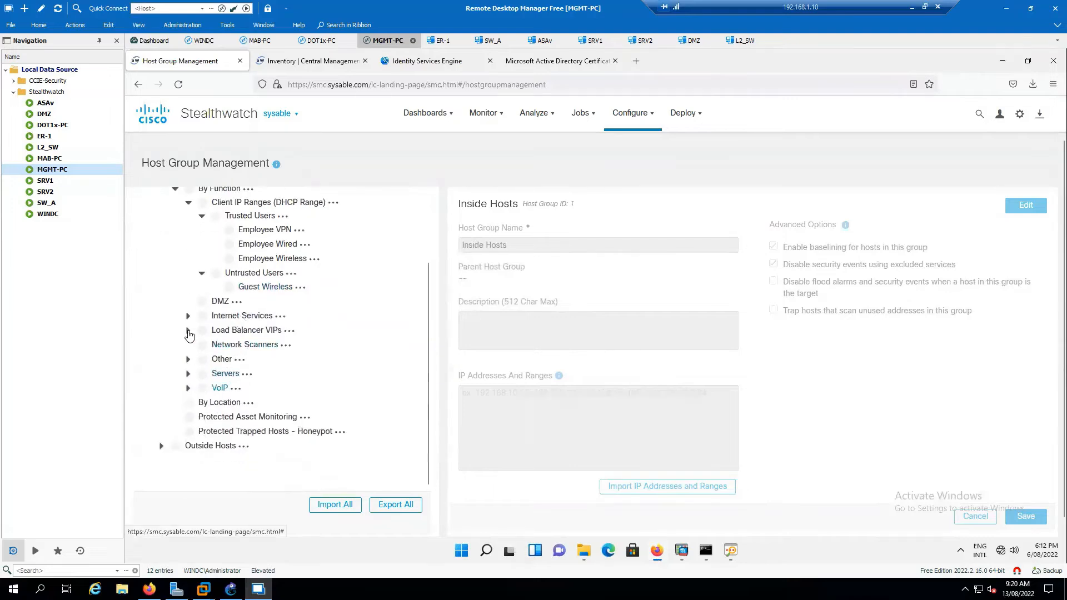
left_click(188, 332)
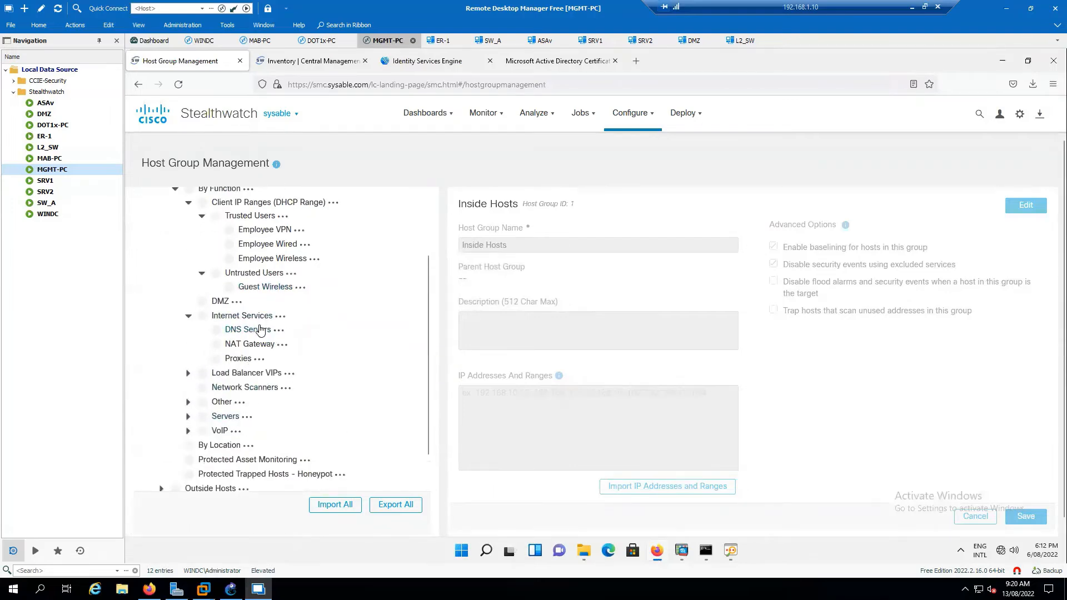
Compare the web page with the desktop console, ending back on the console.
left_click(731, 550)
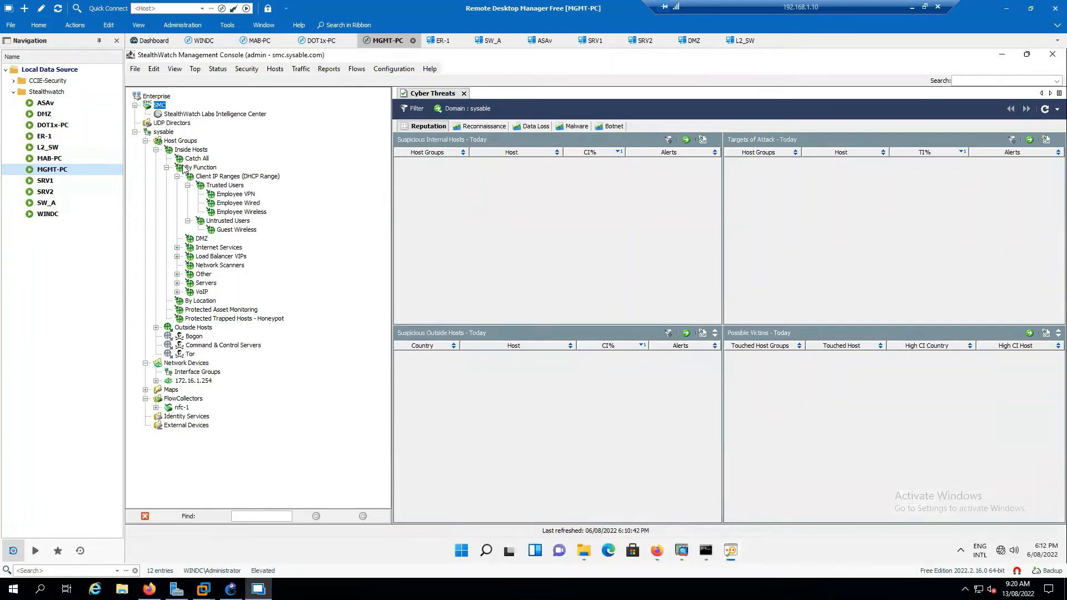
mouse_move(226, 209)
left_click(658, 551)
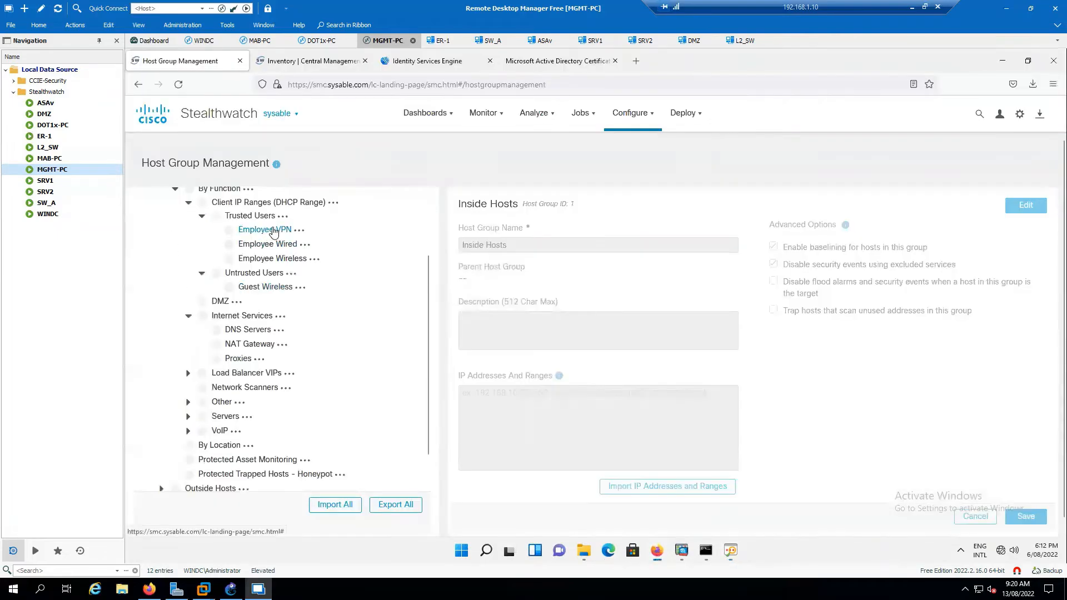
scroll(283, 265, "up", 2)
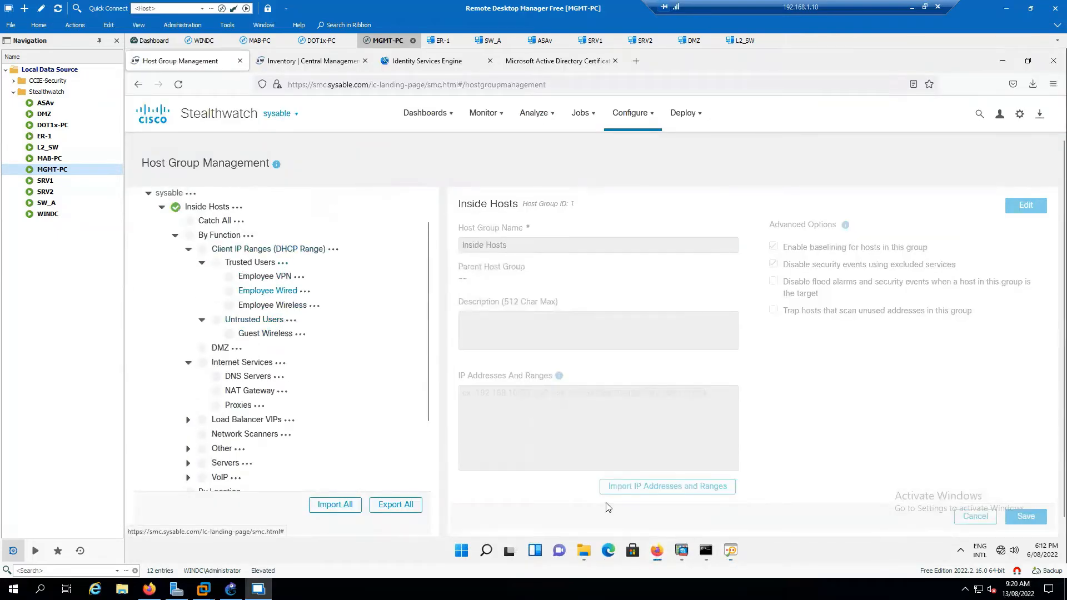
key("alt+Tab")
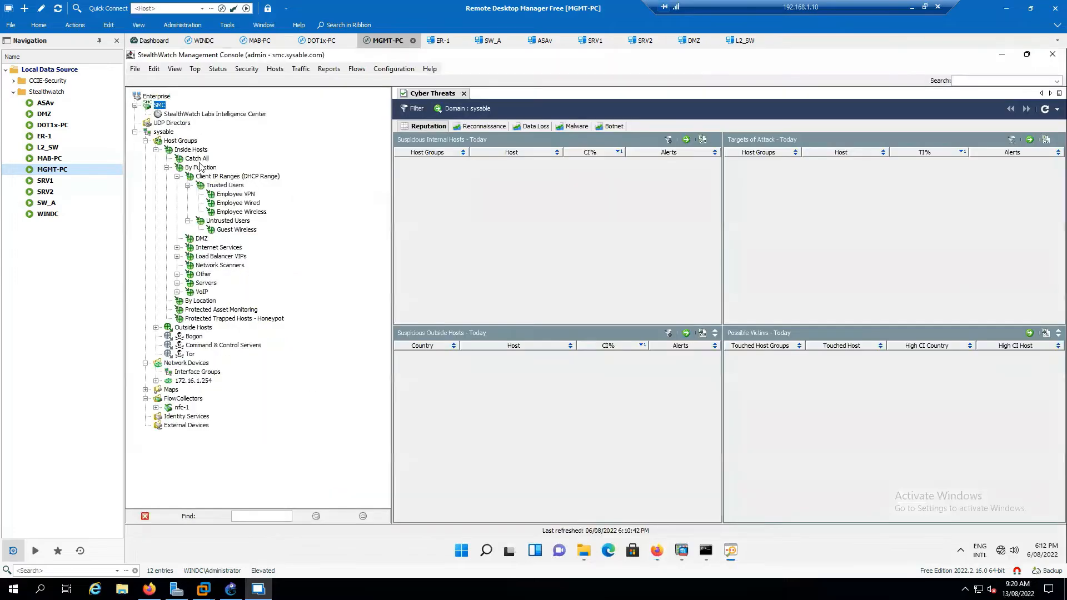
In the console tree, expand then collapse Internet Services, Load Balancer VIPs and Other.
left_click(177, 248)
left_click(177, 283)
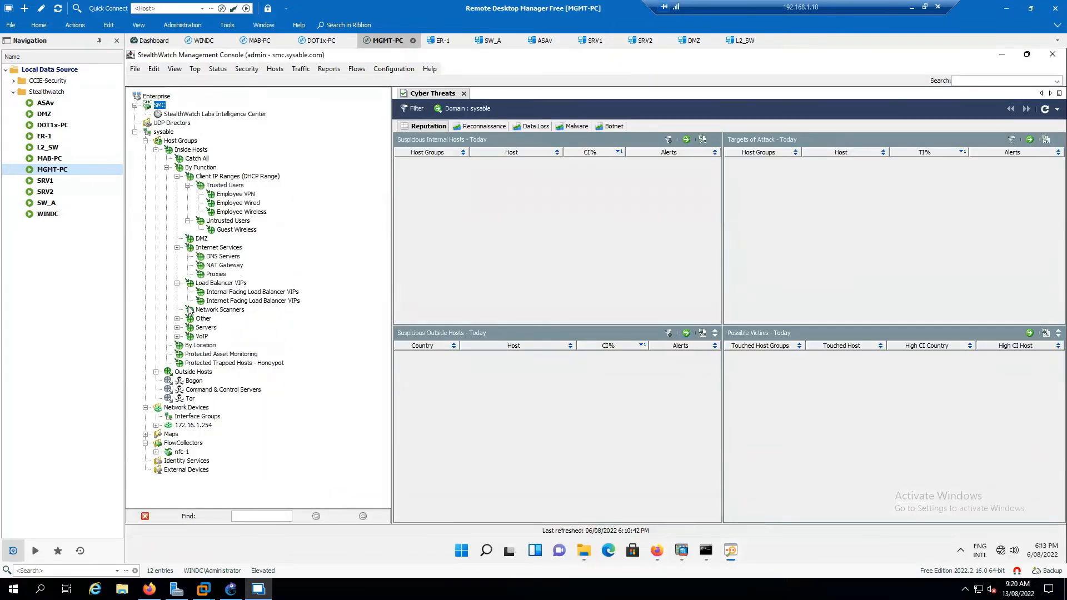
left_click(176, 319)
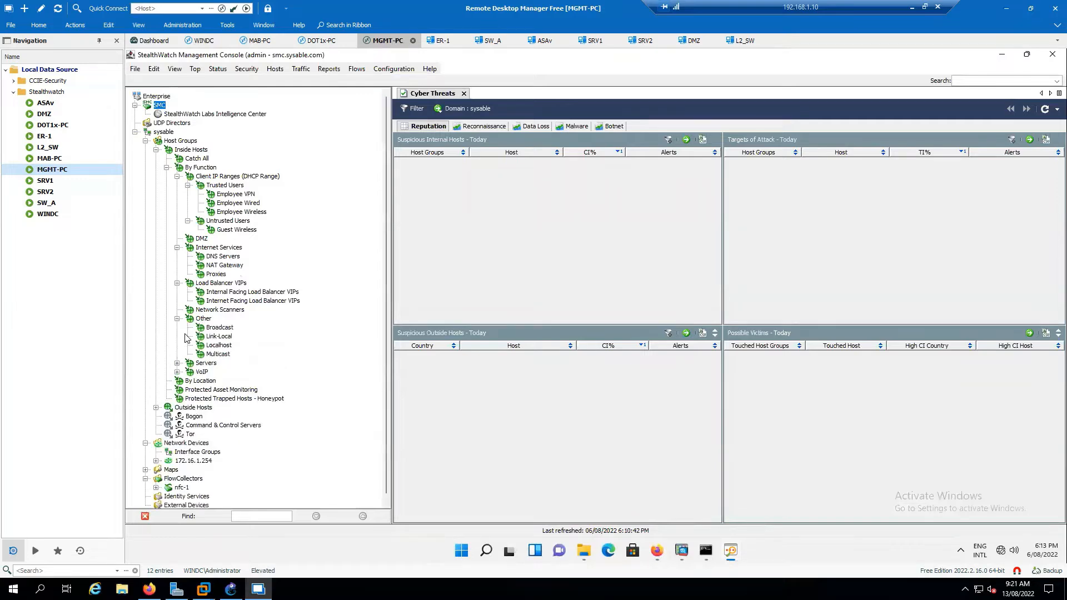
left_click(176, 319)
left_click(177, 283)
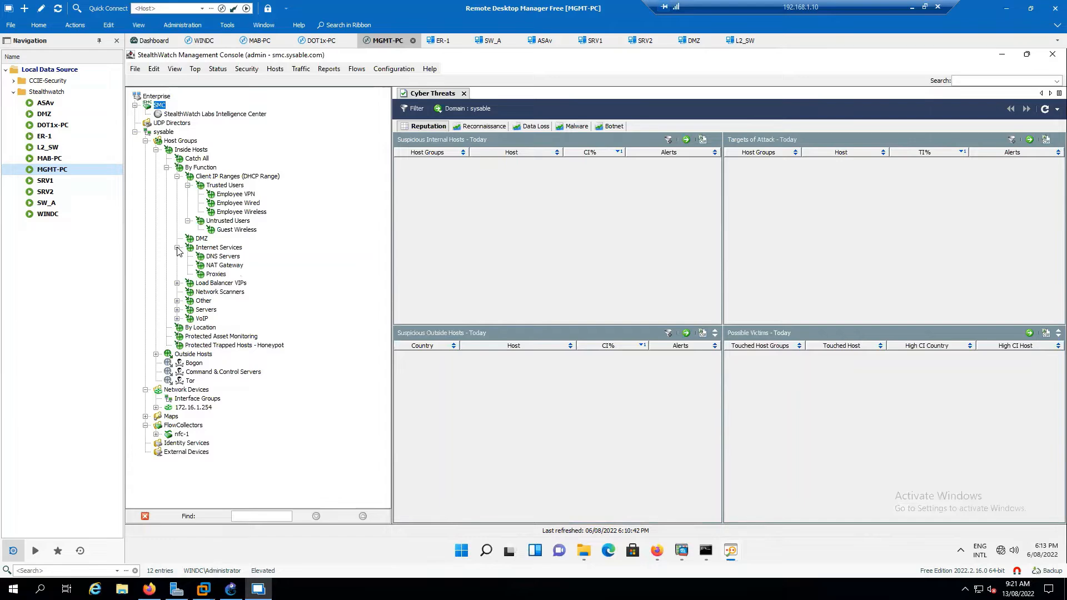
left_click(177, 248)
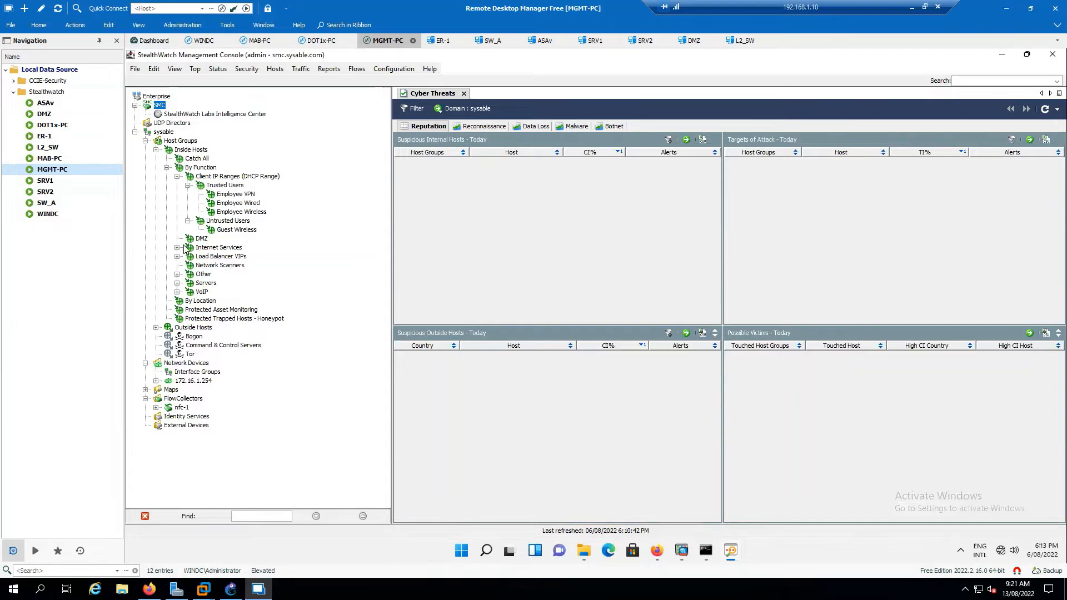
In the web tree, expand Load Balancer VIPs, Other, Servers and VoIP.
mouse_move(724, 551)
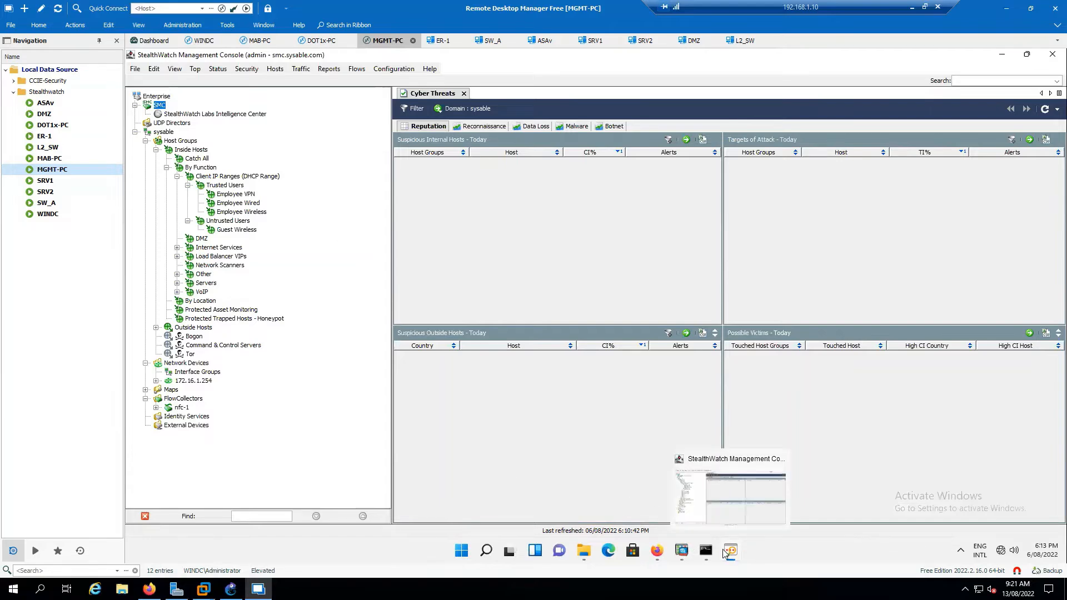
left_click(657, 550)
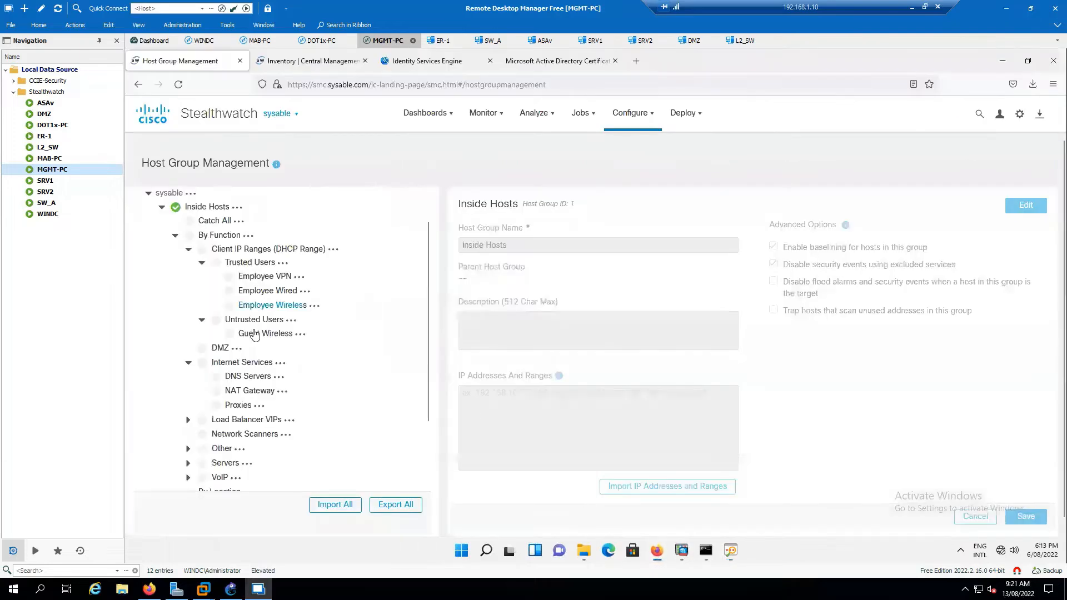
scroll(239, 356, "down", 3)
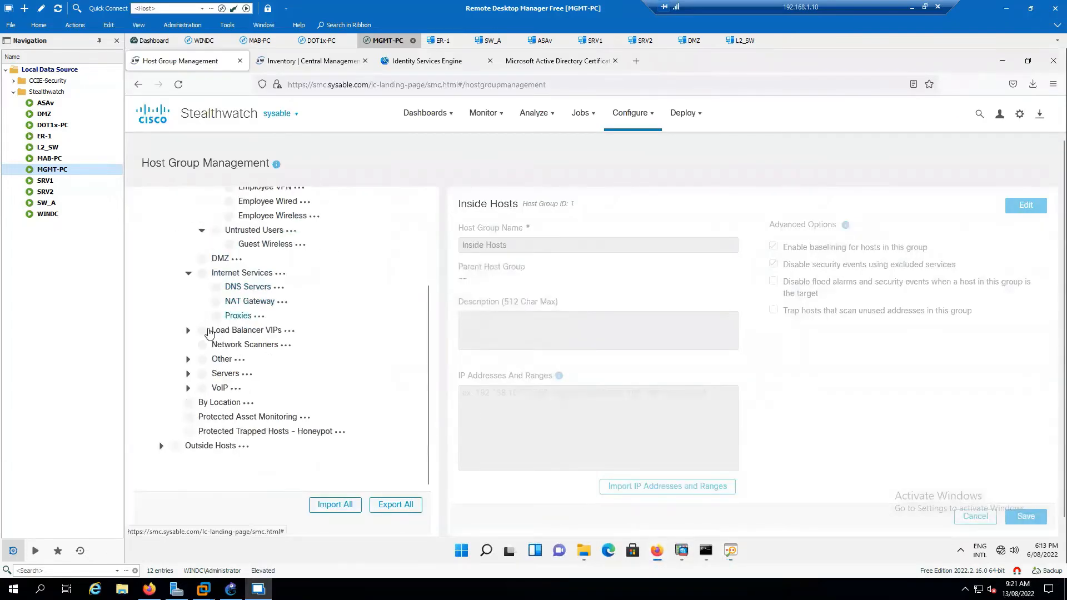
left_click(187, 332)
scroll(187, 356, "down", 1)
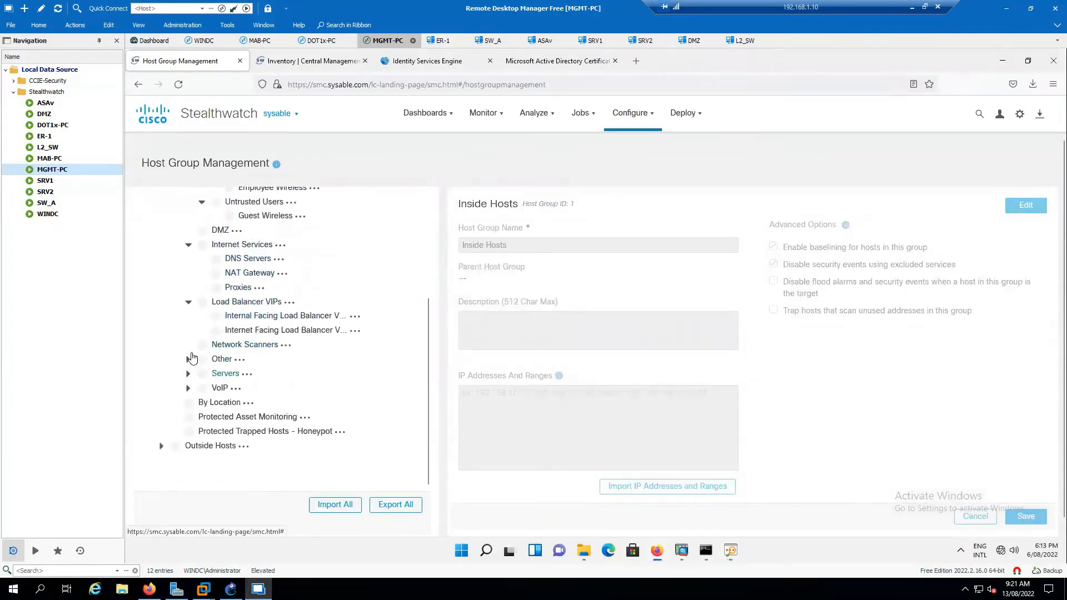
left_click(188, 361)
scroll(222, 367, "down", 2)
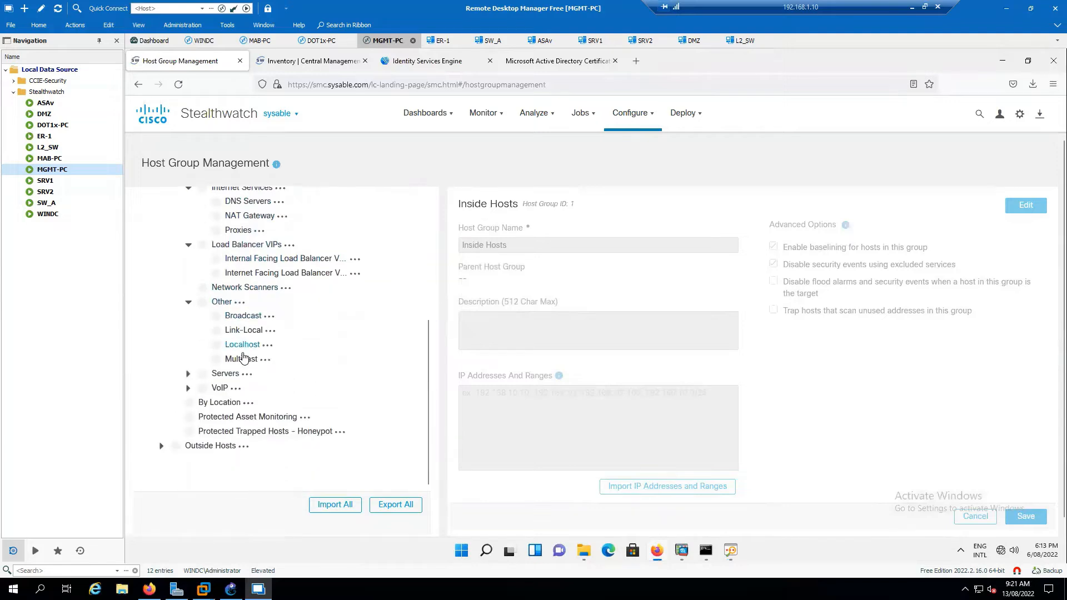
left_click(188, 374)
scroll(278, 348, "down", 5)
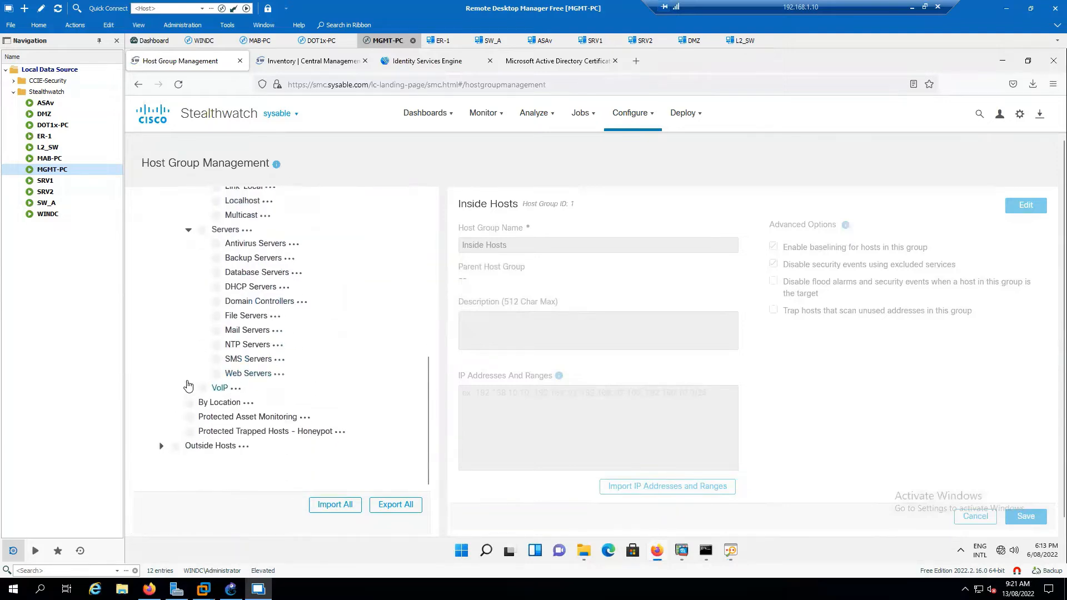
left_click(188, 388)
scroll(275, 367, "down", 1)
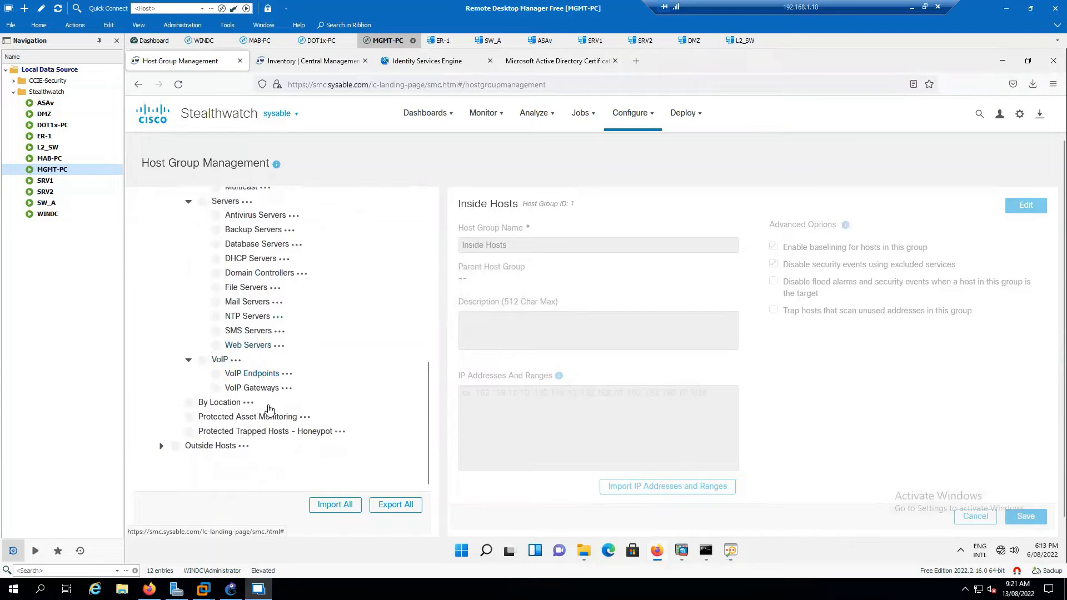
In the console, browse Outside Hosts and the Honeypot group, then select Inside Hosts.
left_click(730, 551)
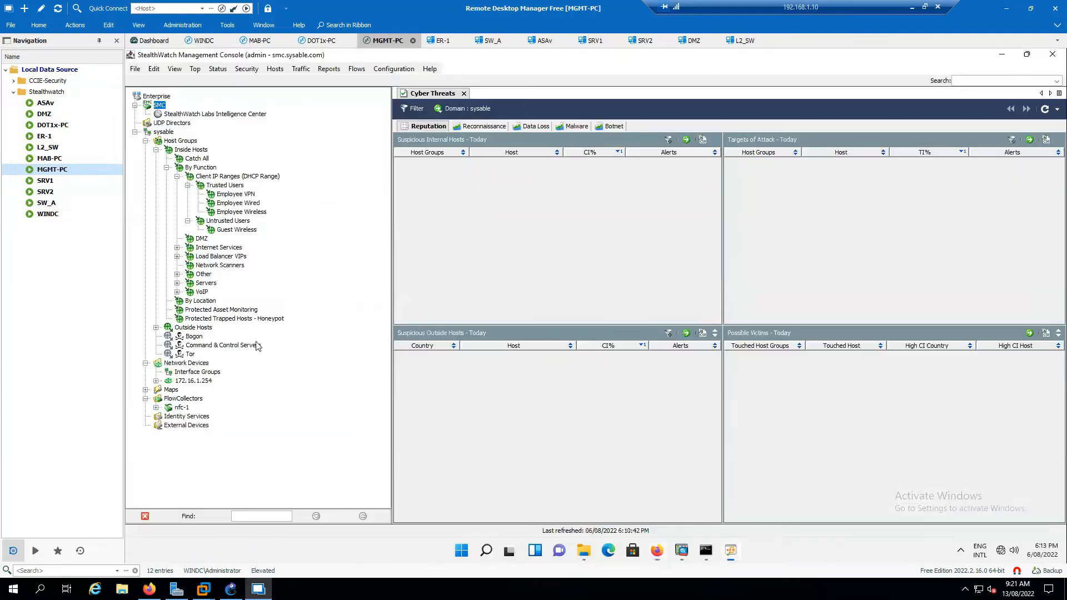
left_click(205, 328)
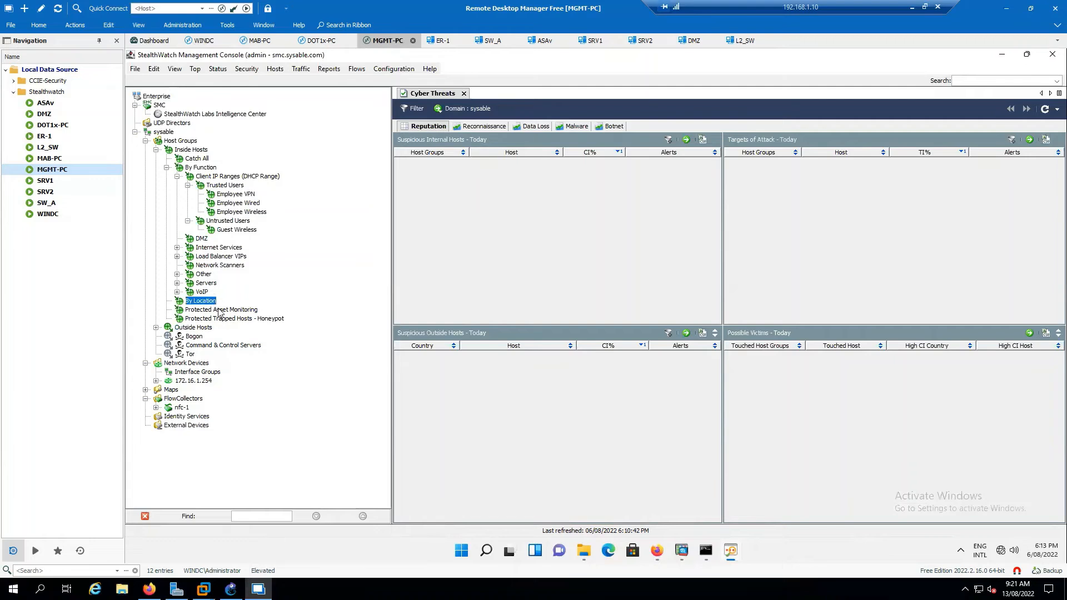
left_click(235, 319)
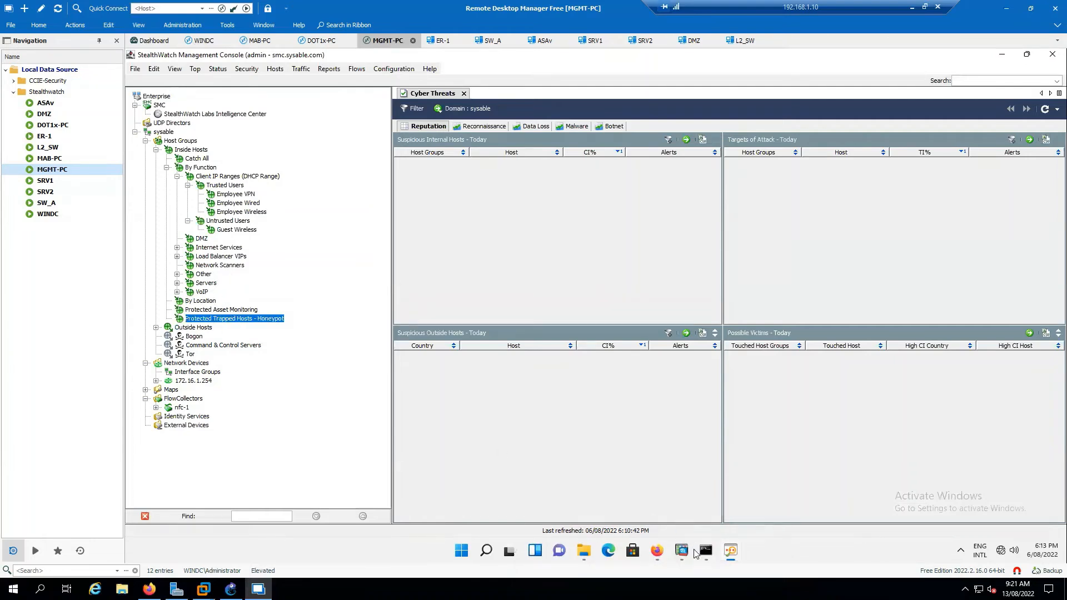
left_click(656, 552)
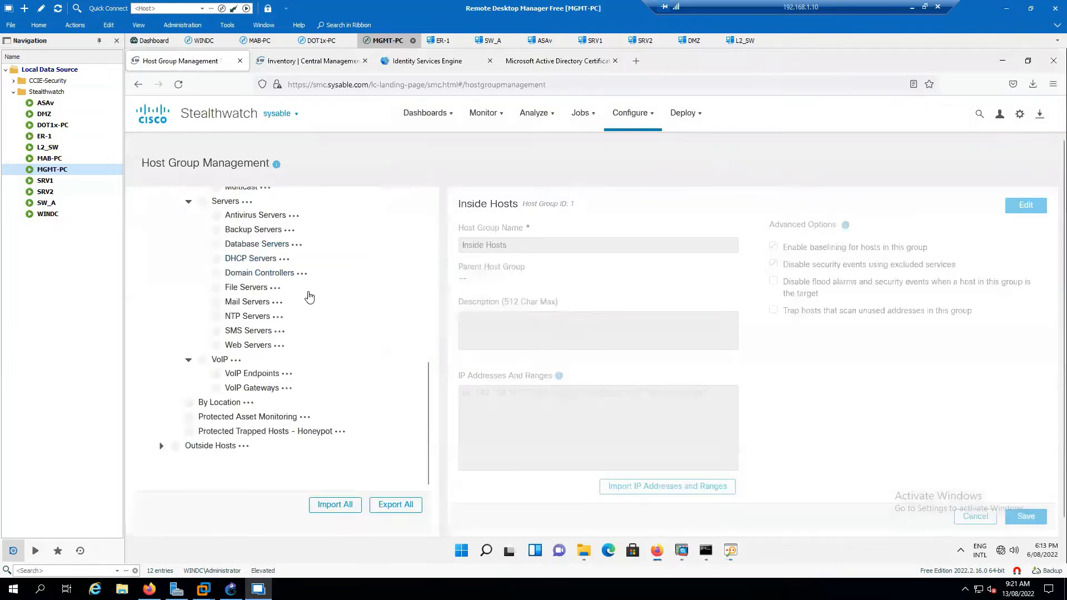
scroll(293, 290, "up", 3)
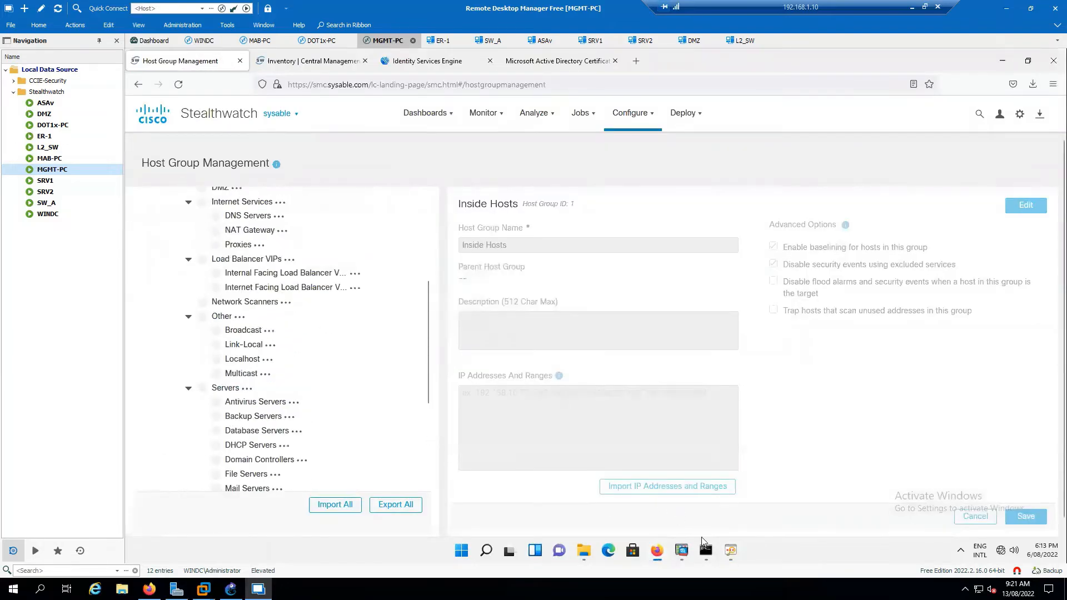
key("alt+Tab")
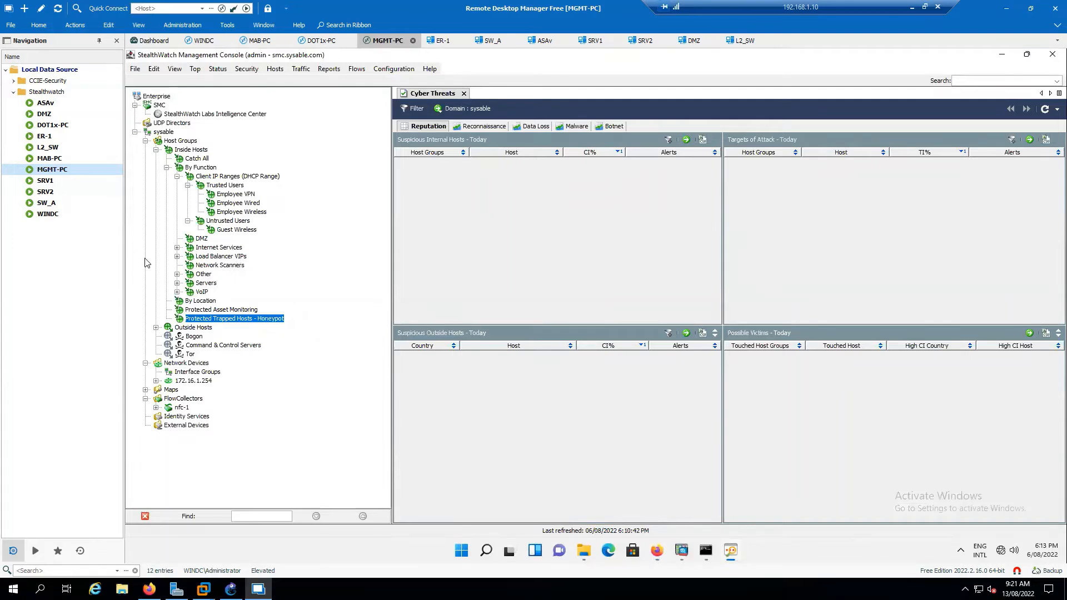
left_click(197, 150)
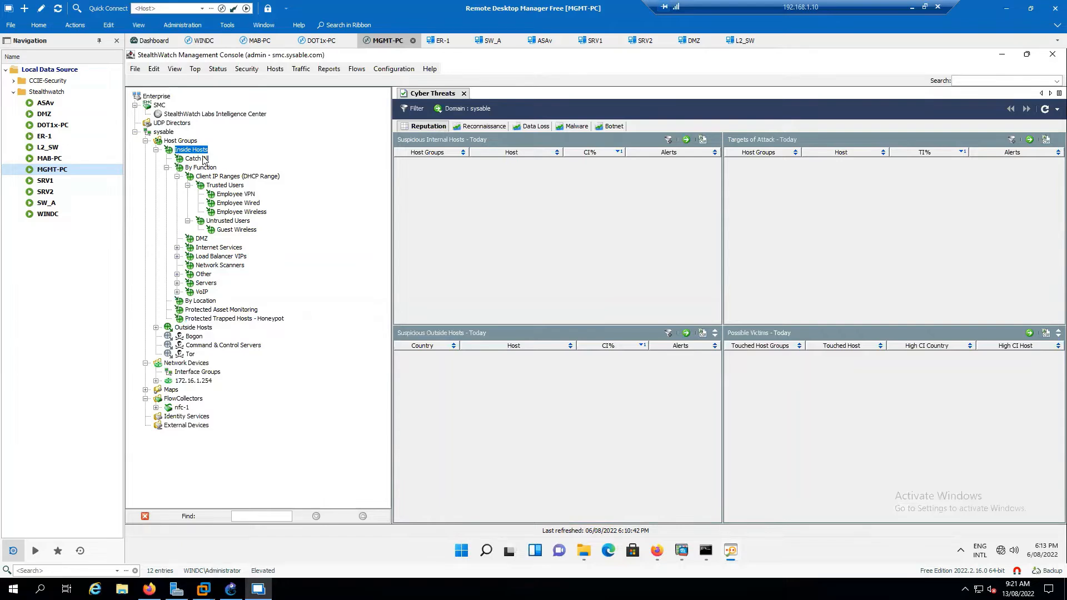
Open a Host Group Dashboard and browse Client IP Ranges, By Function and Inside Hosts.
double_click(197, 159)
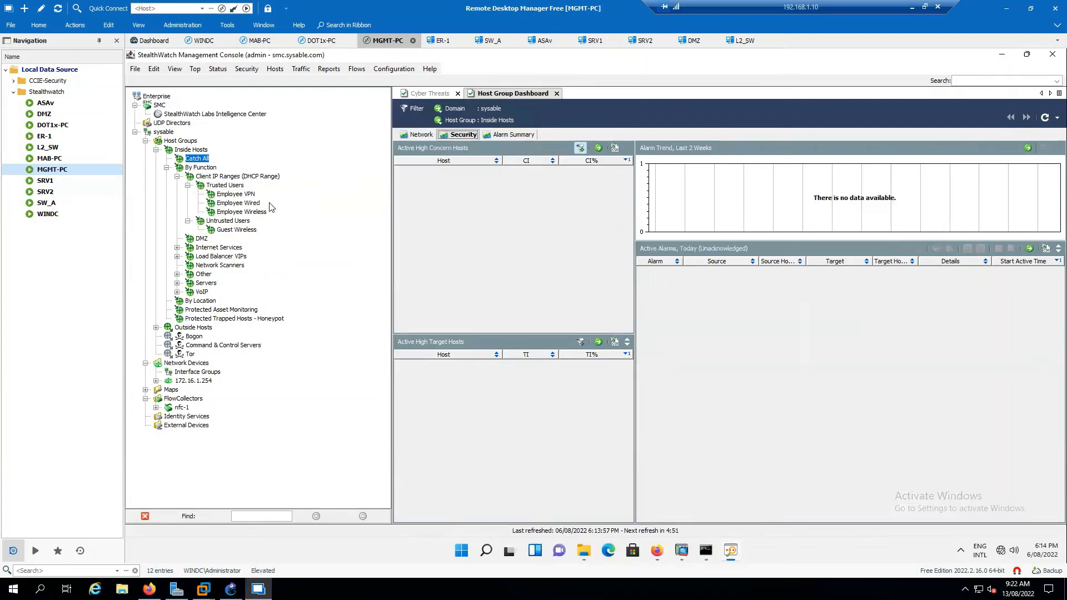
left_click(228, 177)
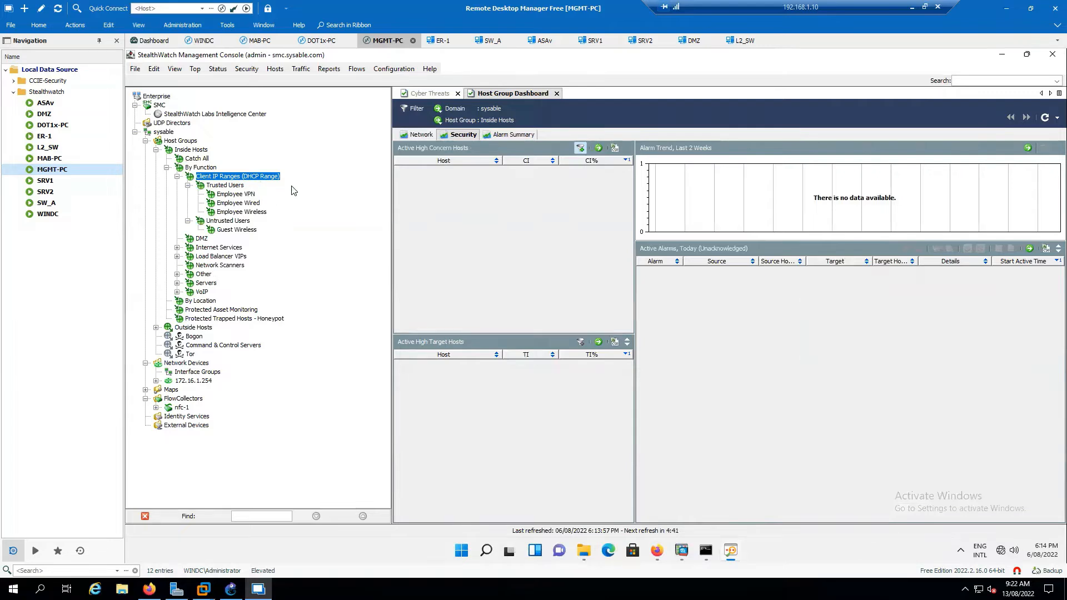
left_click(207, 169)
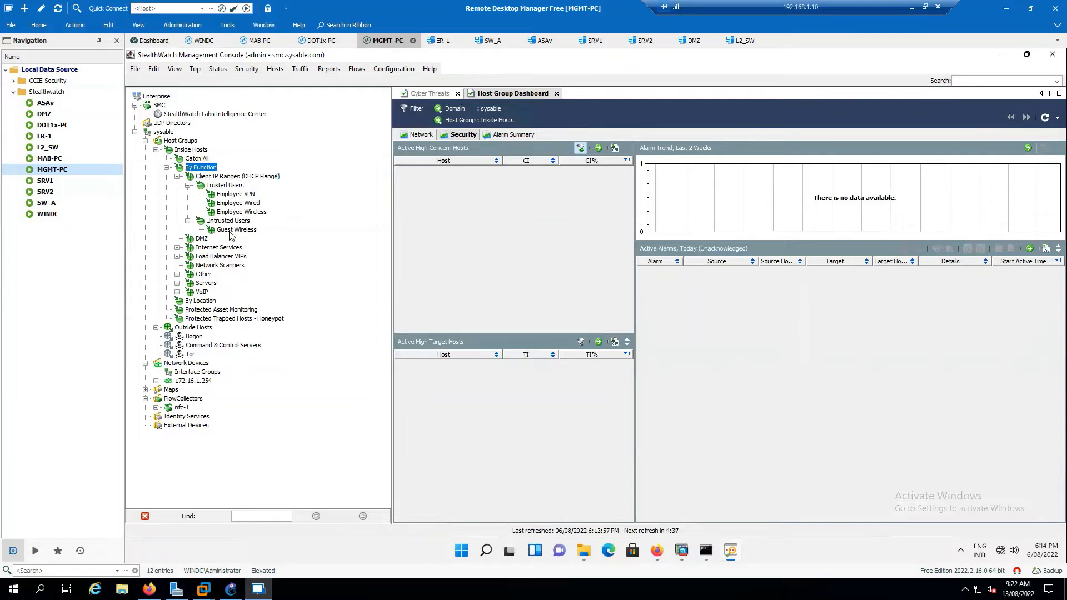
left_click(195, 150)
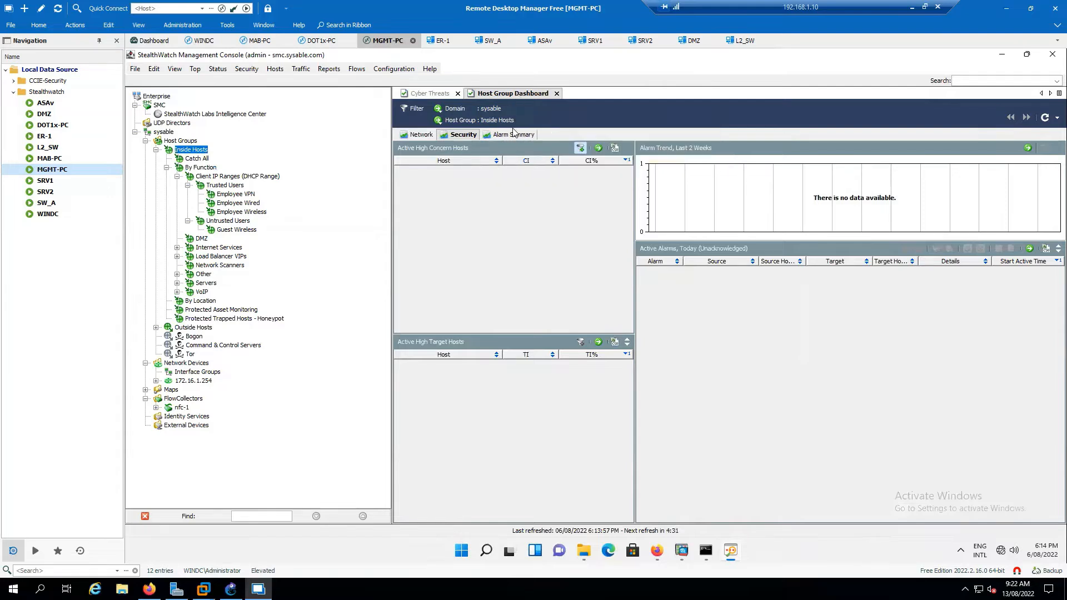
Check Catch All's details and IP ranges in the web UI, then return to the console.
left_click(657, 550)
scroll(244, 284, "up", 4)
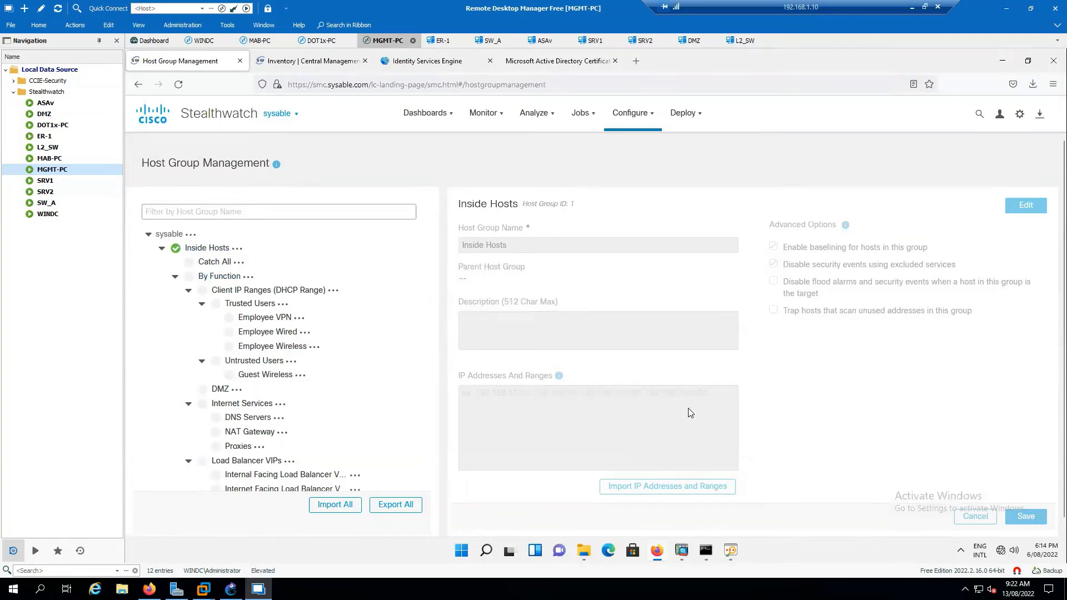
scroll(772, 419, "down", 1)
scroll(775, 417, "up", 1)
left_click(217, 262)
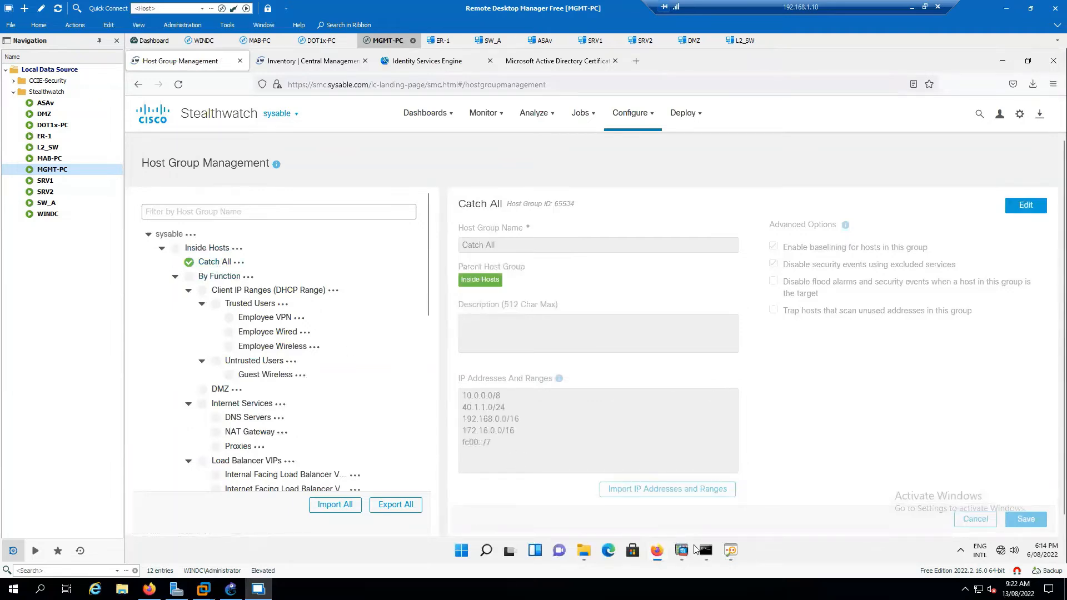
left_click(730, 550)
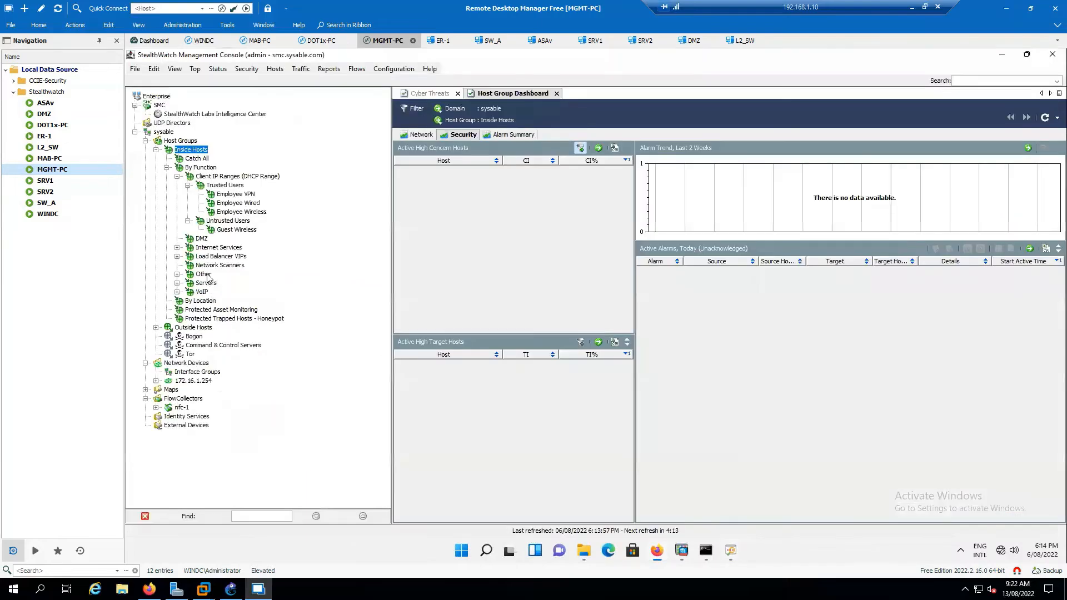
Open Catch All's Network dashboard and review top hosts 172.16.4.3 and 172.16.1.13.
left_click(195, 160)
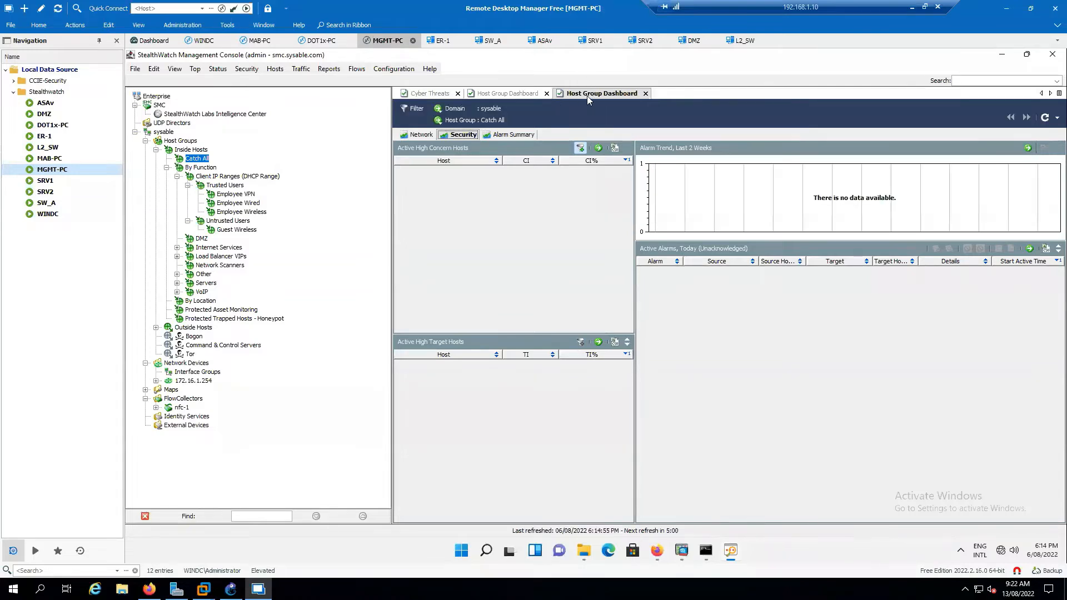
left_click(547, 94)
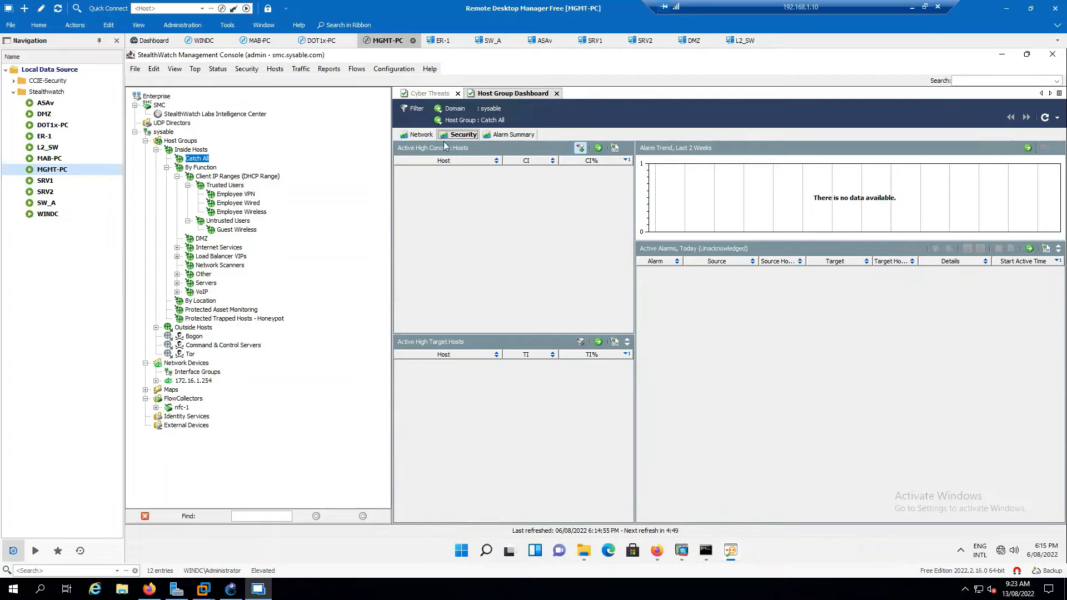
left_click(421, 136)
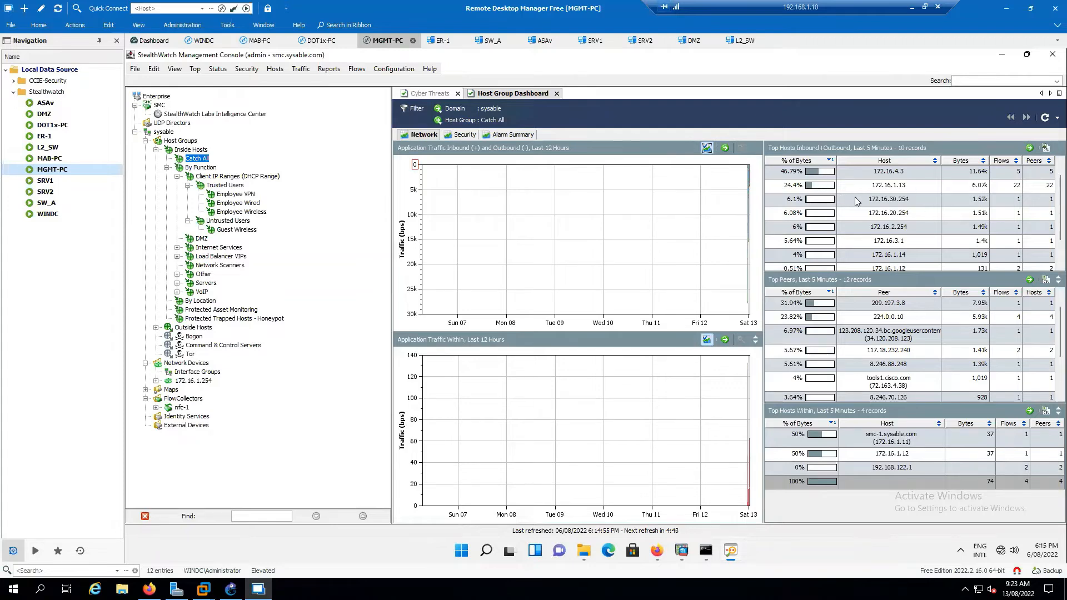
scroll(914, 188, "down", 1)
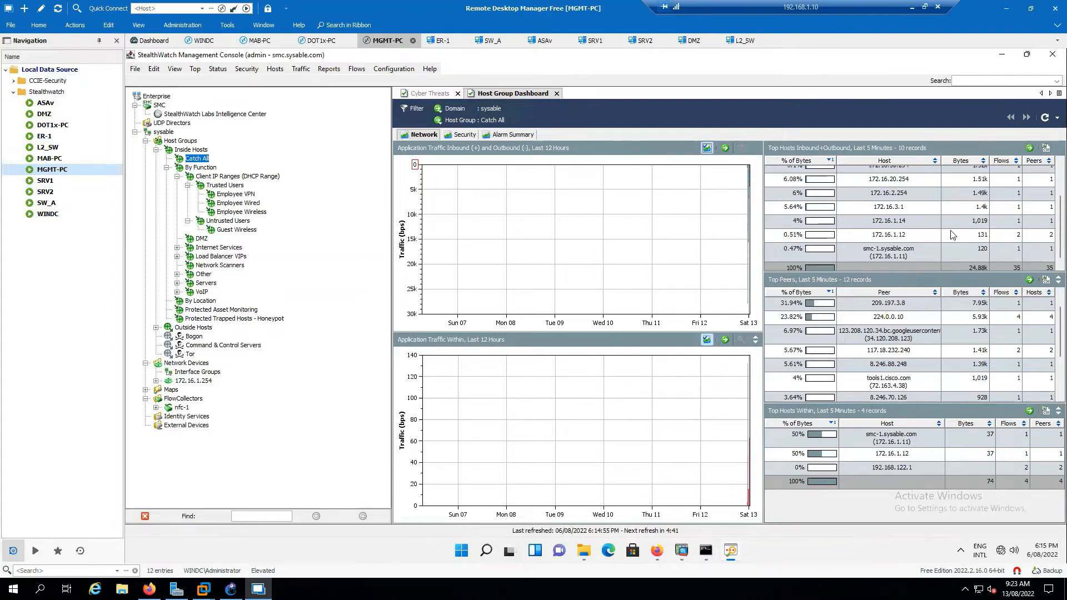
scroll(923, 234, "down", 1)
scroll(901, 217, "up", 2)
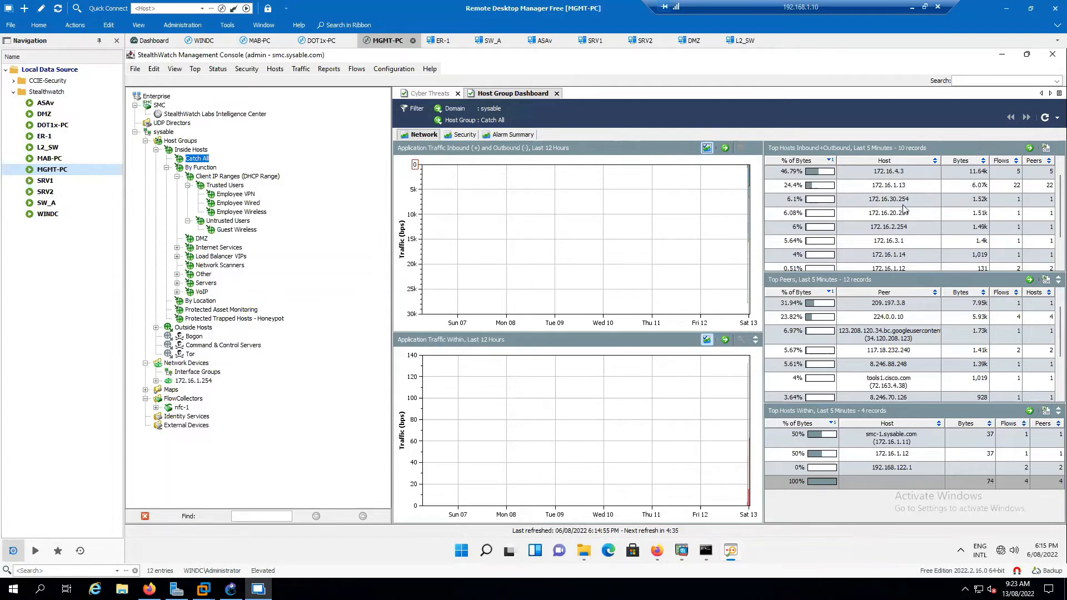
scroll(911, 214, "down", 3)
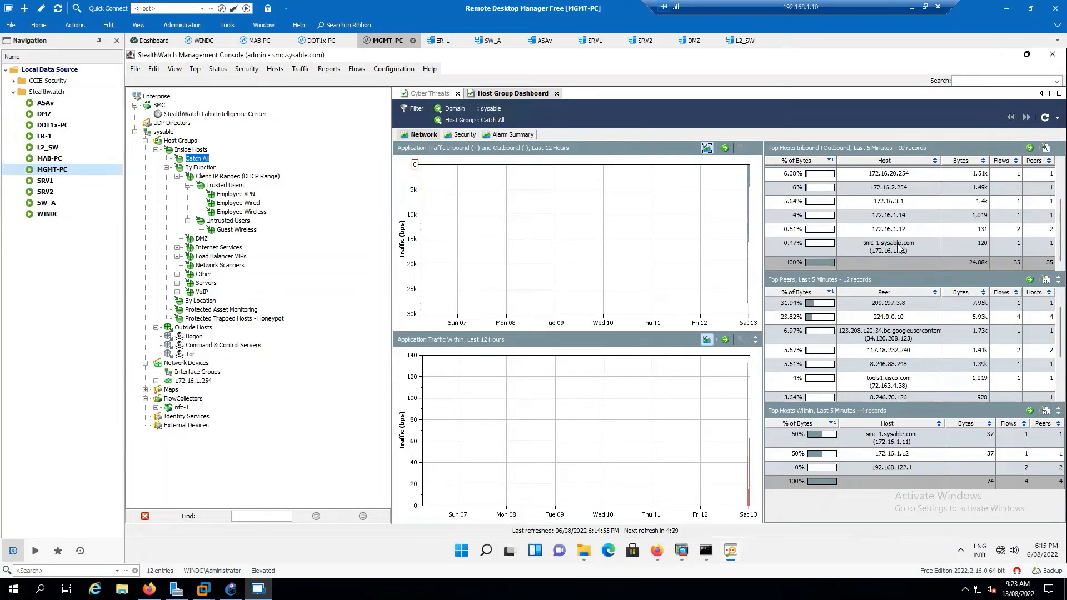
scroll(899, 248, "up", 3)
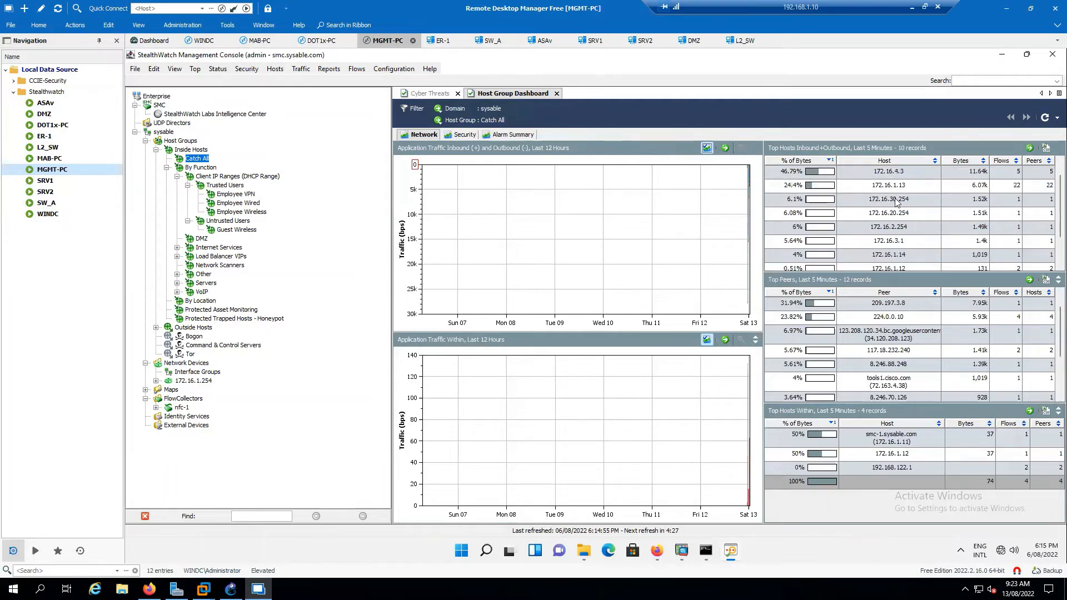
left_click(910, 172)
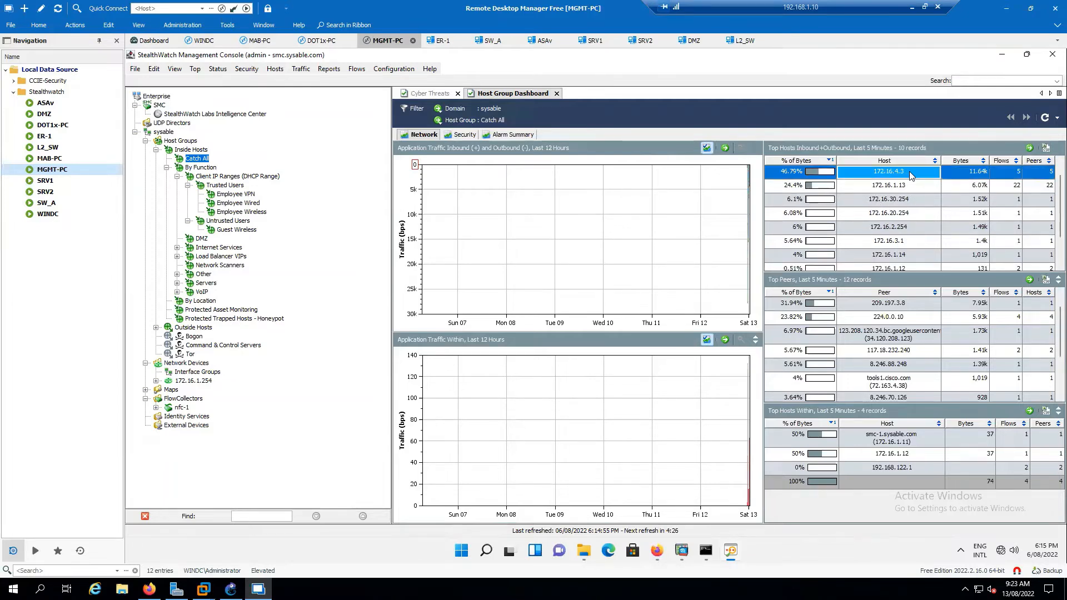
left_click(912, 190)
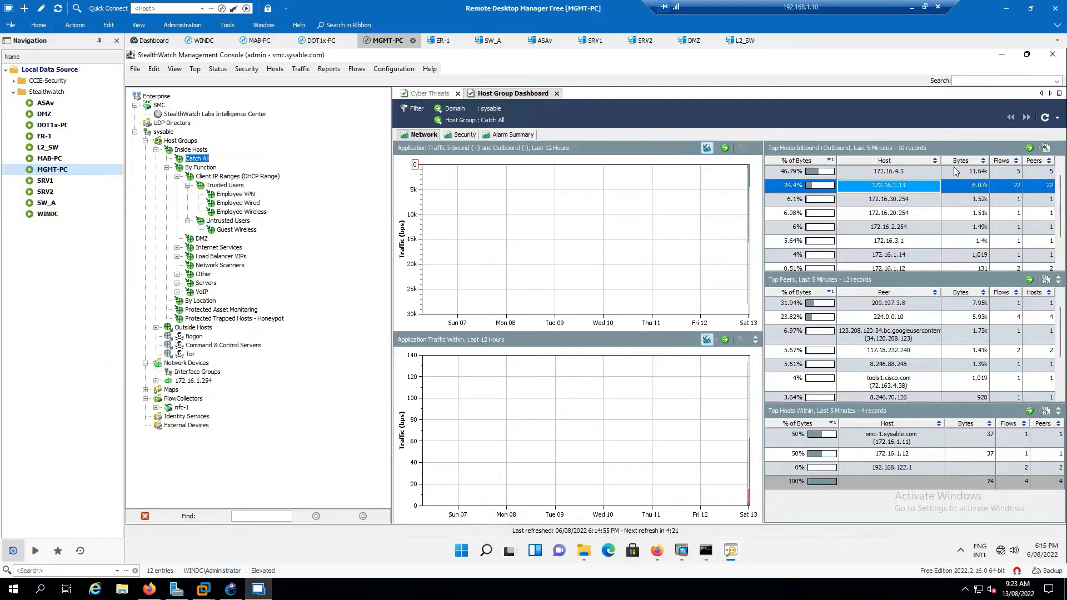
On MAB-PC, view Ethernet1's connection details, close them, and return to MGMT-PC.
left_click(260, 41)
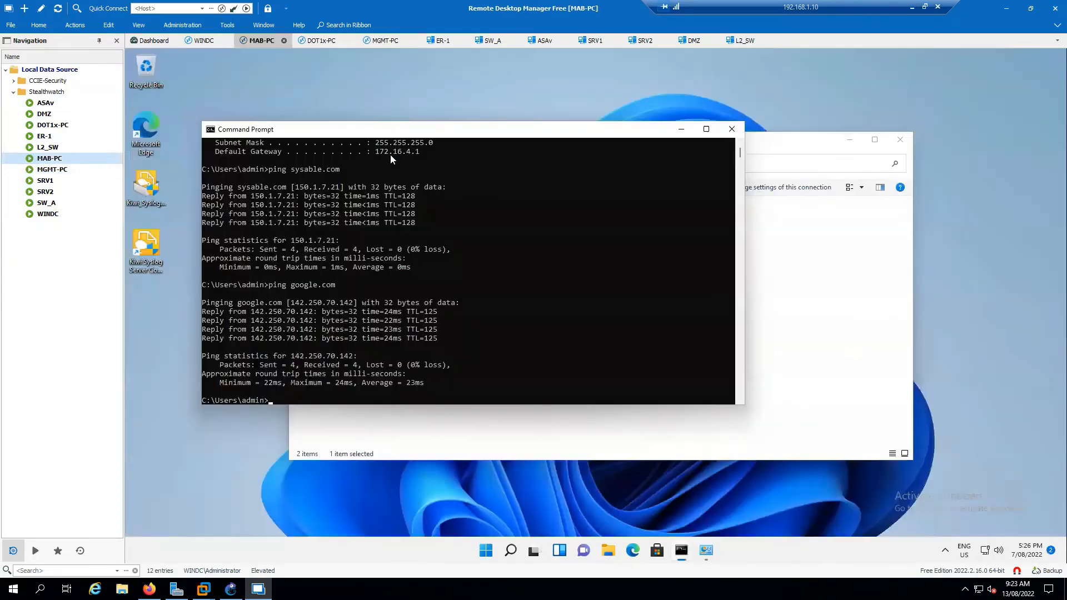
right_click(372, 218)
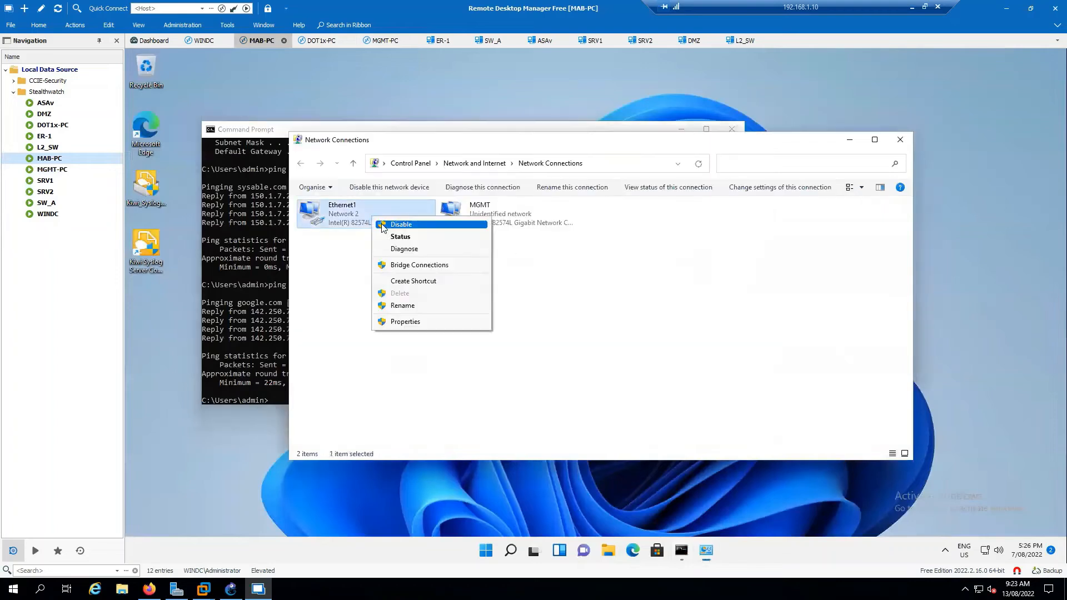
left_click(395, 235)
left_click(542, 295)
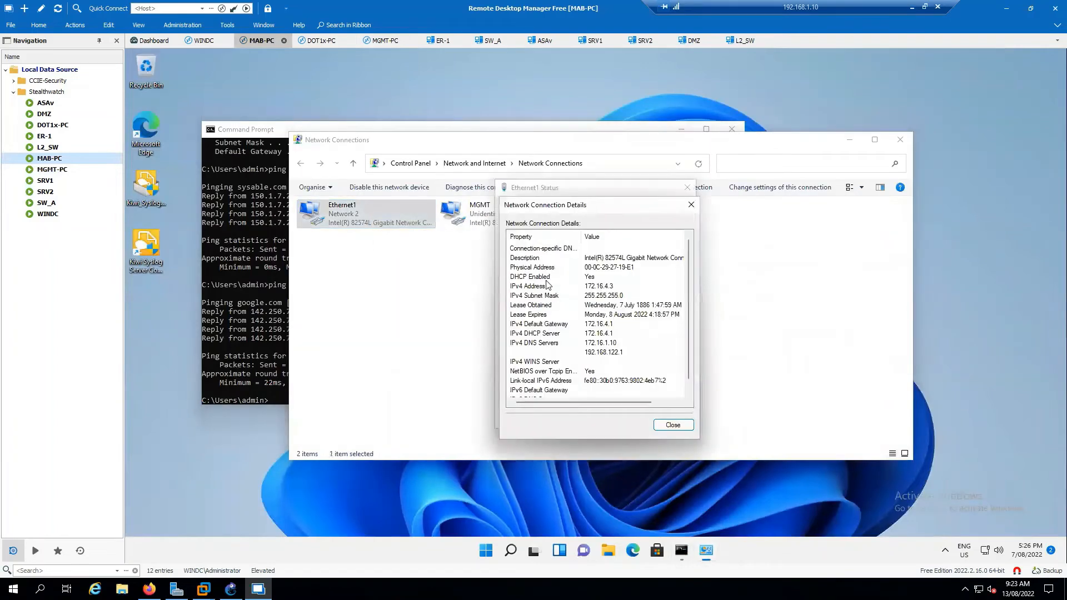
left_click(674, 424)
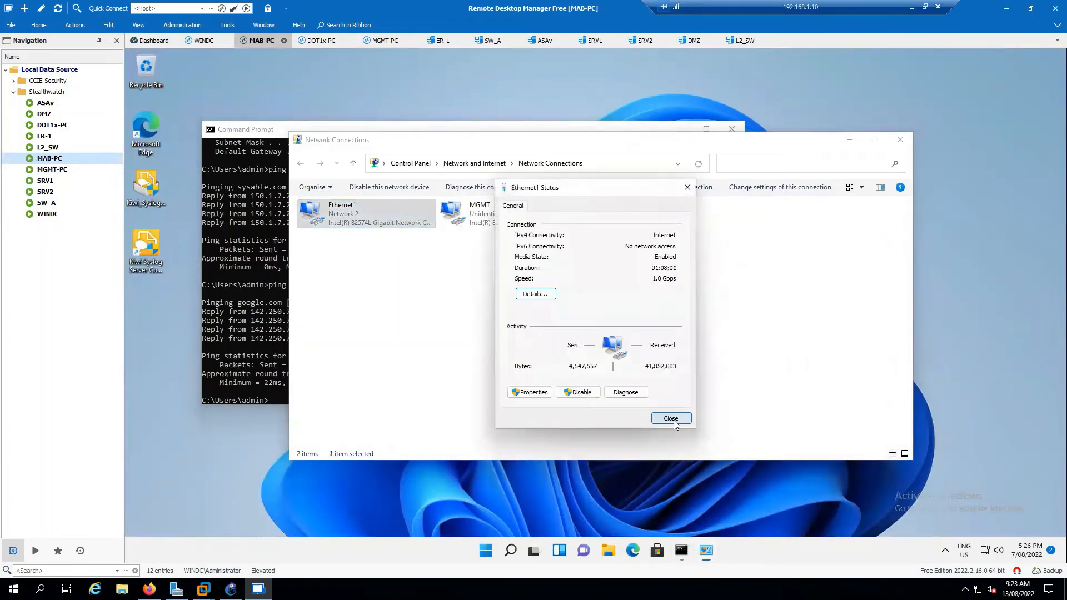
left_click(675, 425)
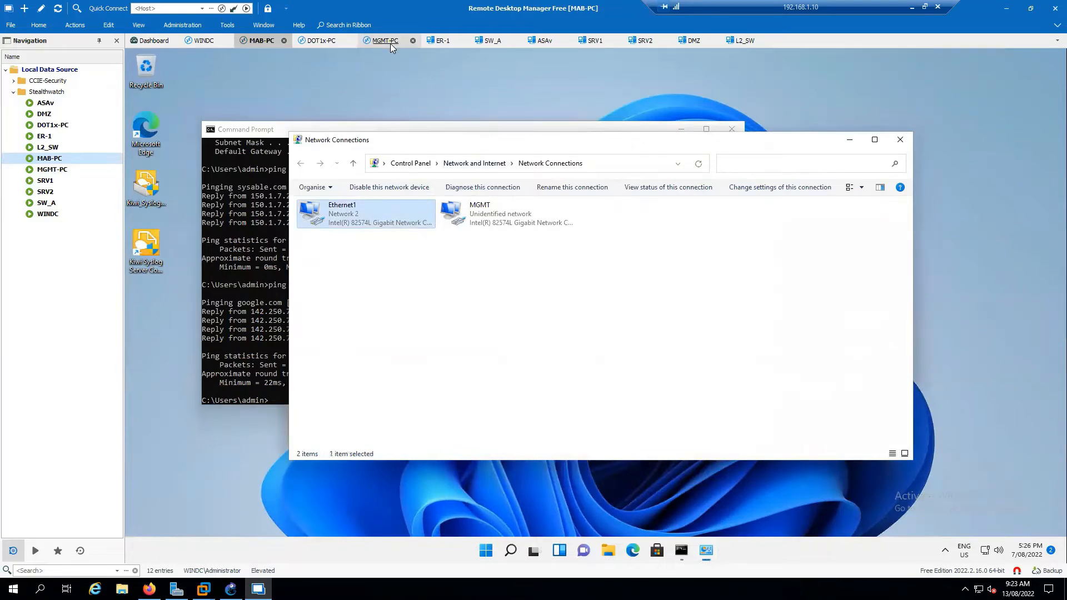
left_click(389, 41)
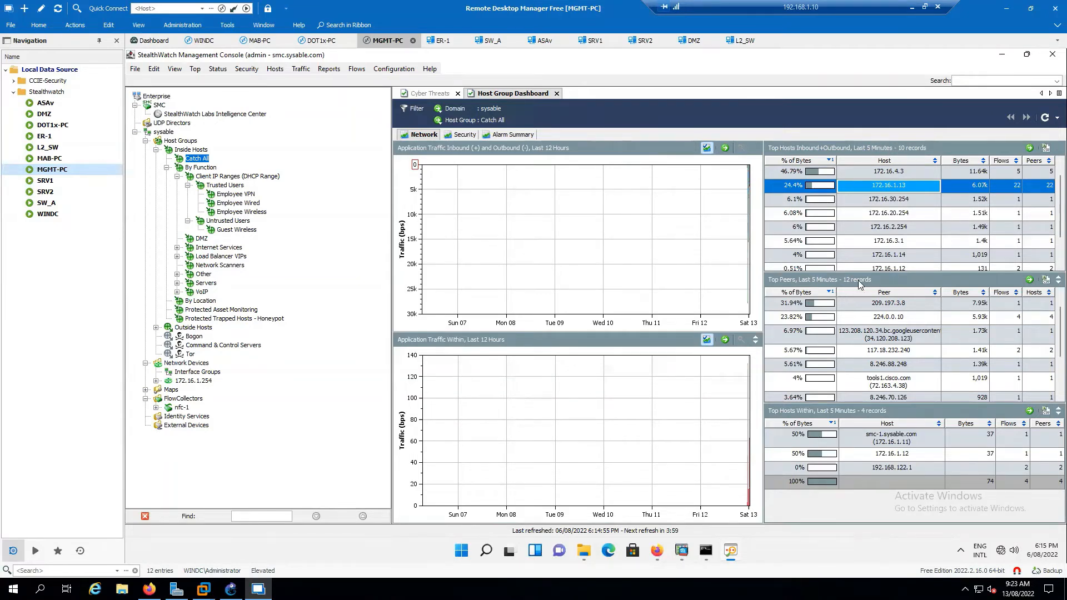
Scroll through Catch All's Top Peers table, including tools1.cisco.com and 8.246.70.126.
scroll(889, 345, "down", 1)
scroll(890, 346, "down", 1)
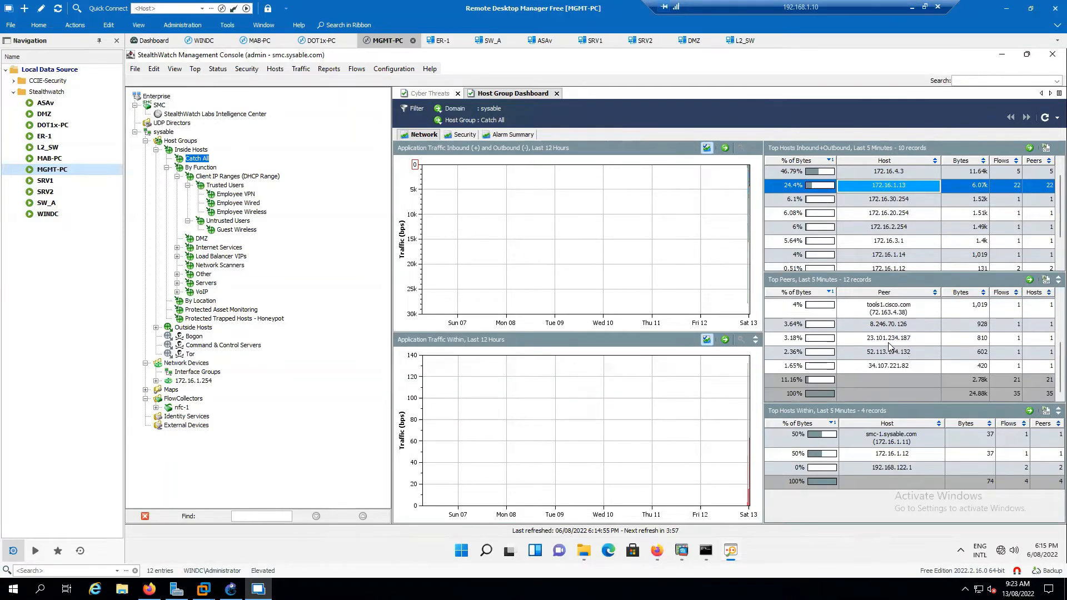
scroll(886, 346, "up", 2)
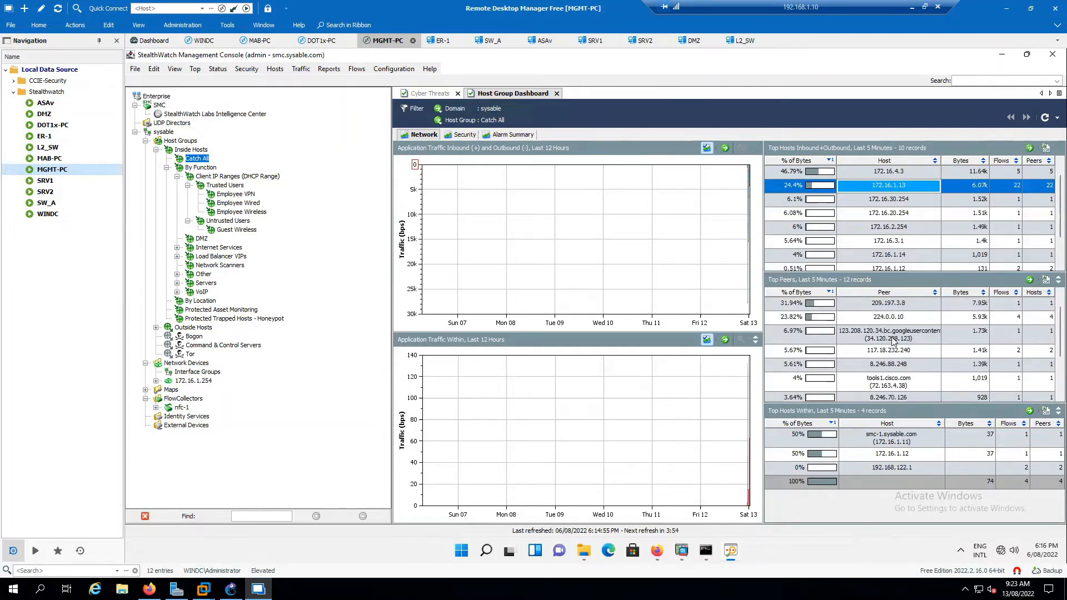
scroll(902, 341, "down", 2)
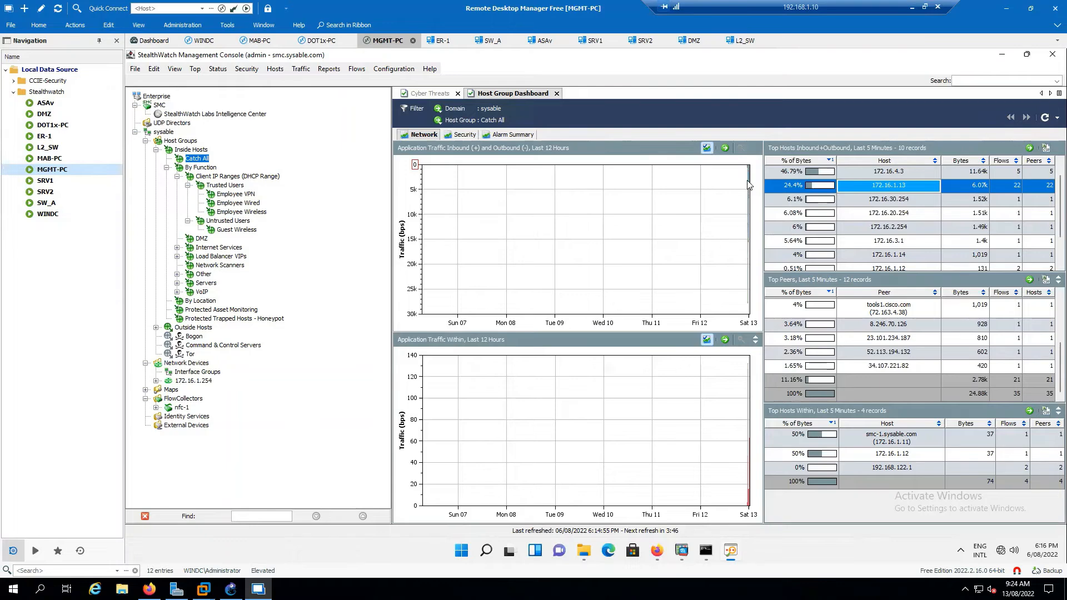
mouse_move(749, 183)
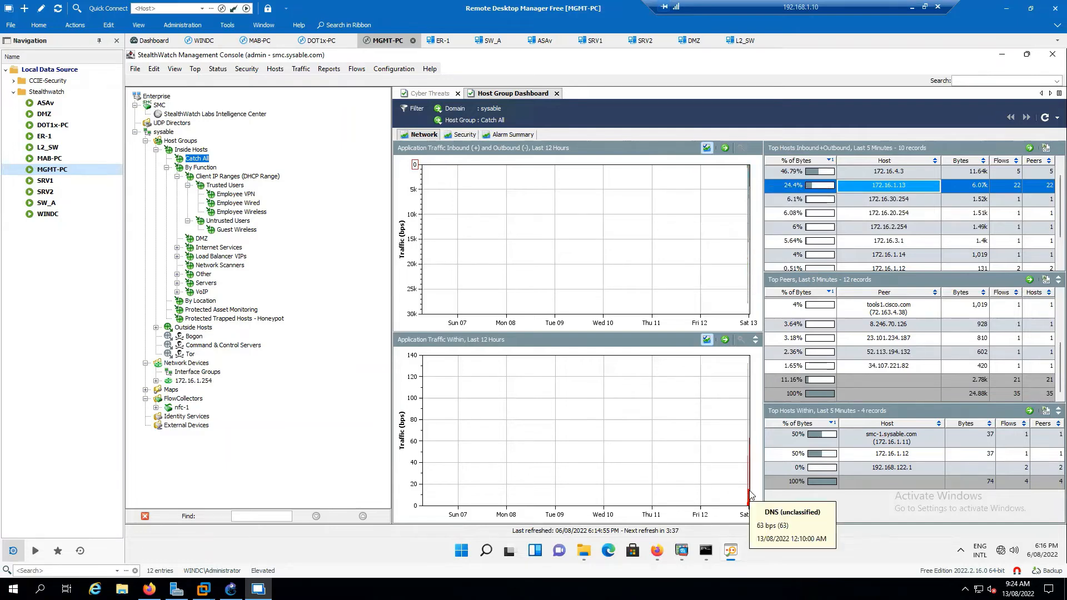
left_click(465, 135)
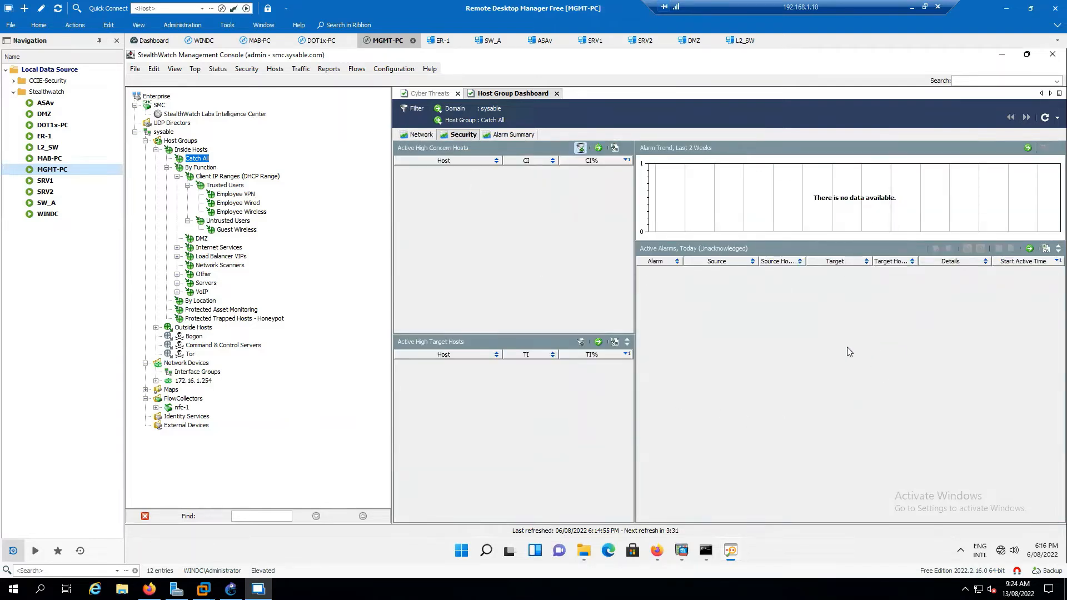
left_click(507, 135)
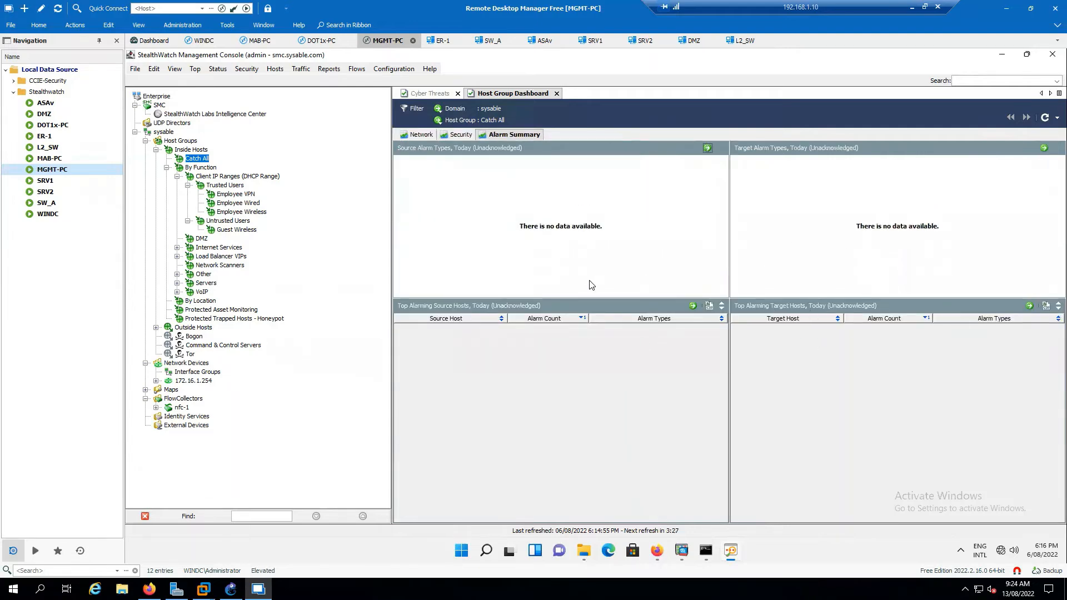
left_click(422, 135)
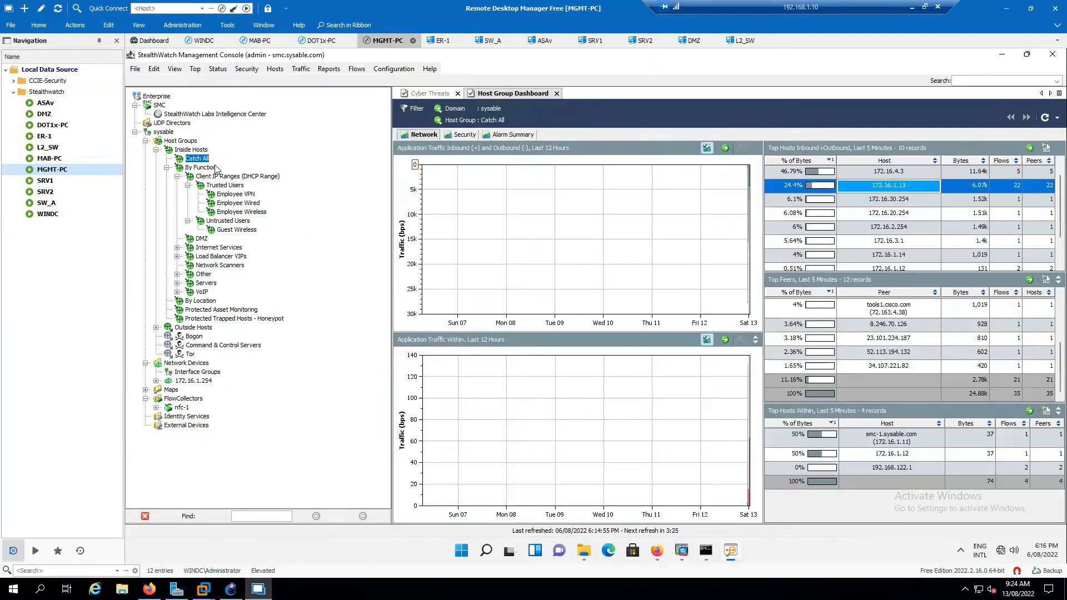
Open the DMZ host group's dashboard on its Network view, which shows no traffic data yet.
left_click(251, 204)
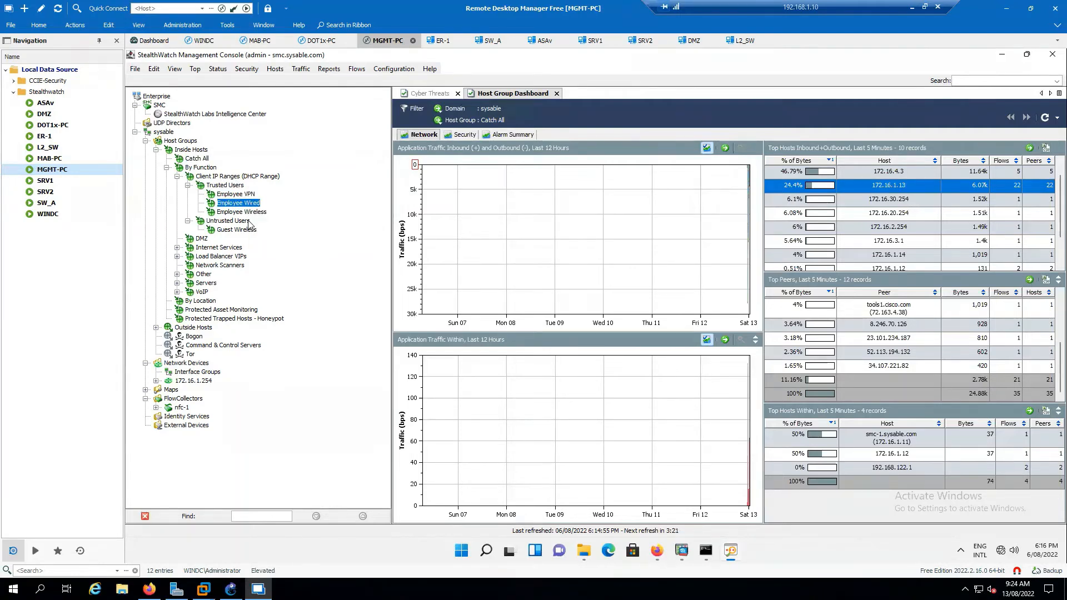
left_click(203, 240)
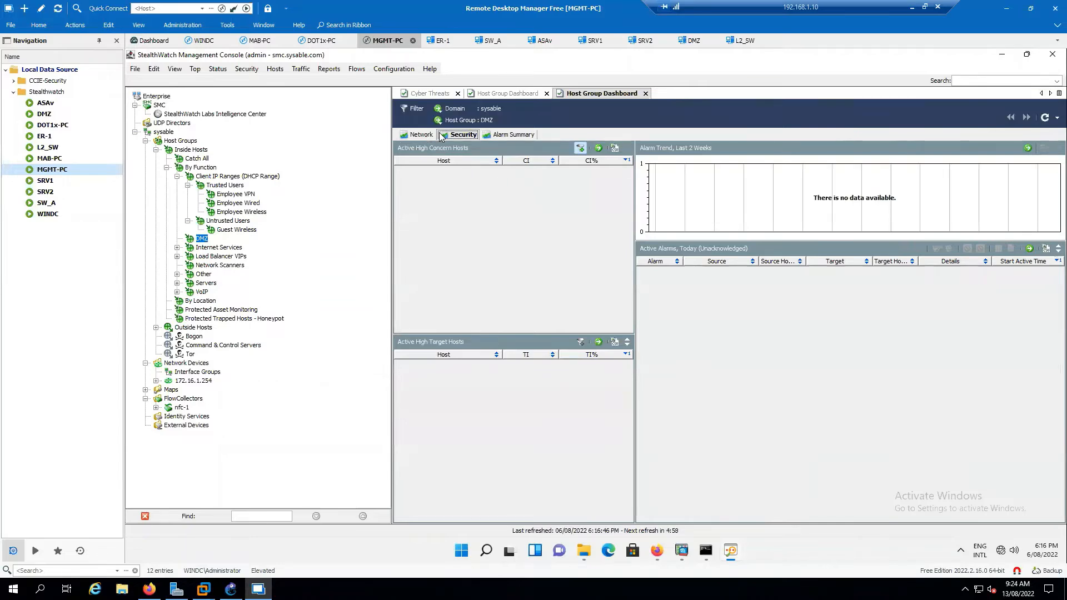
left_click(645, 93)
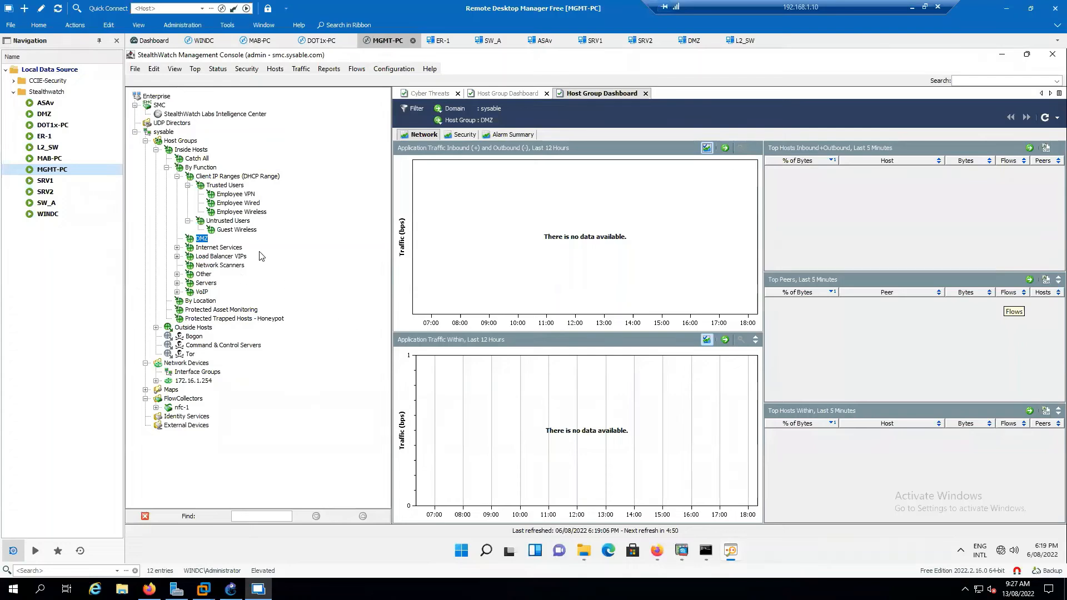
right_click(202, 240)
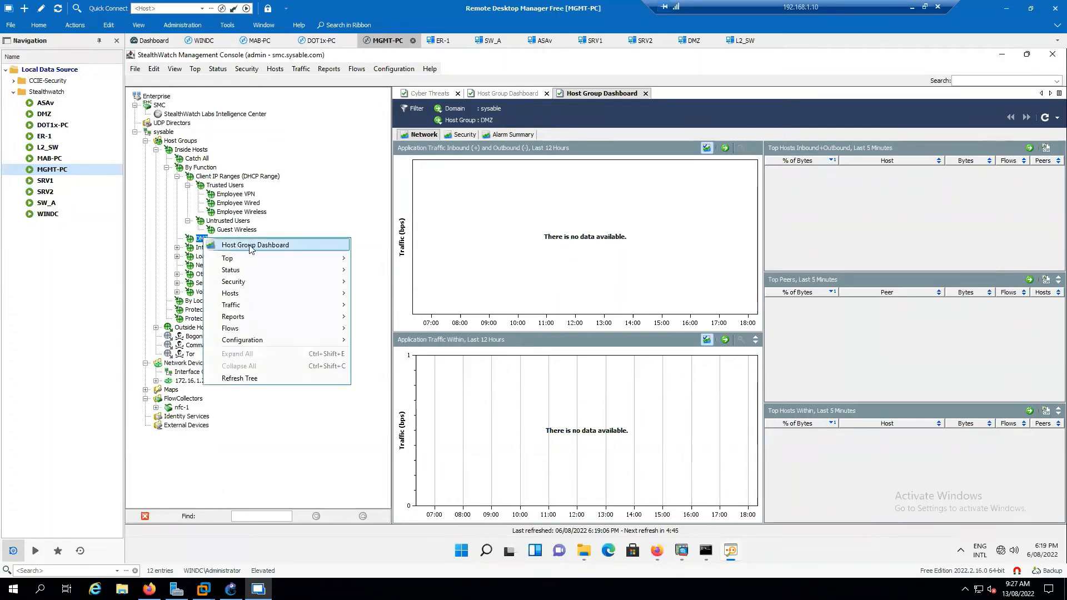
mouse_move(305, 265)
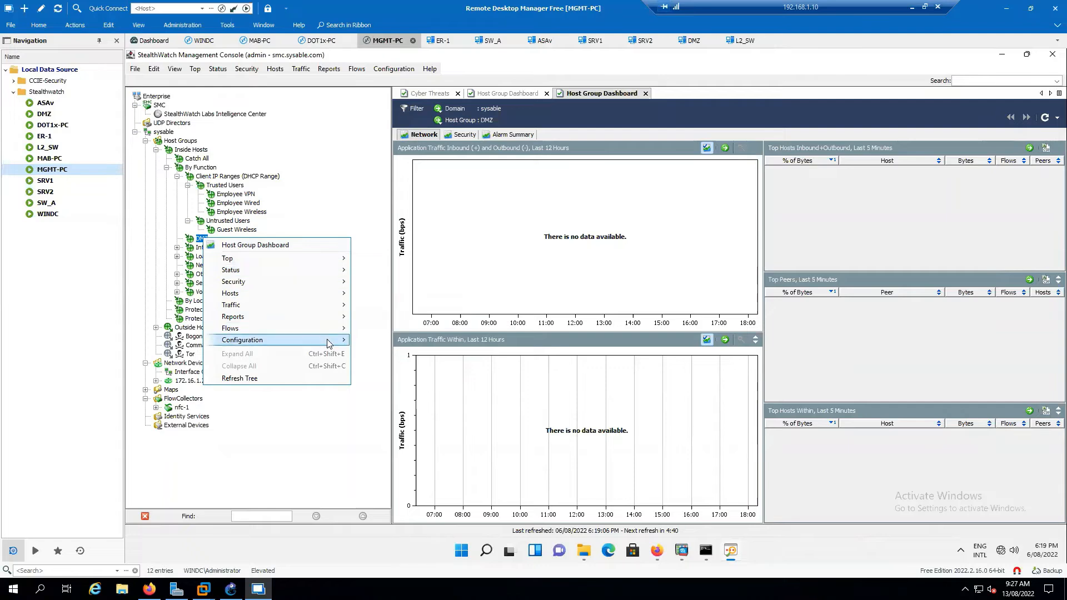
mouse_move(334, 344)
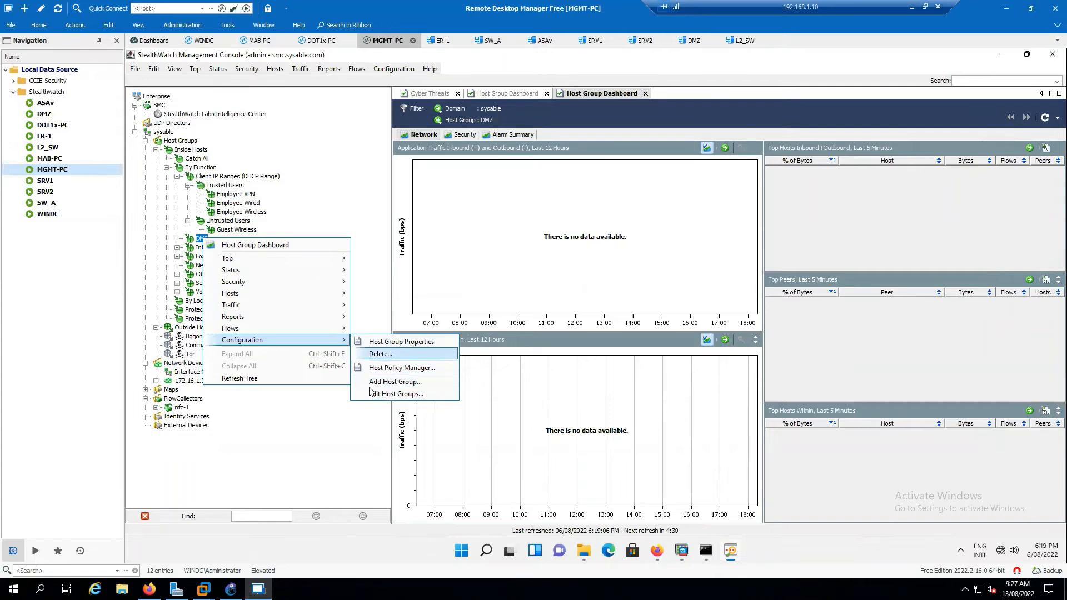
left_click(304, 442)
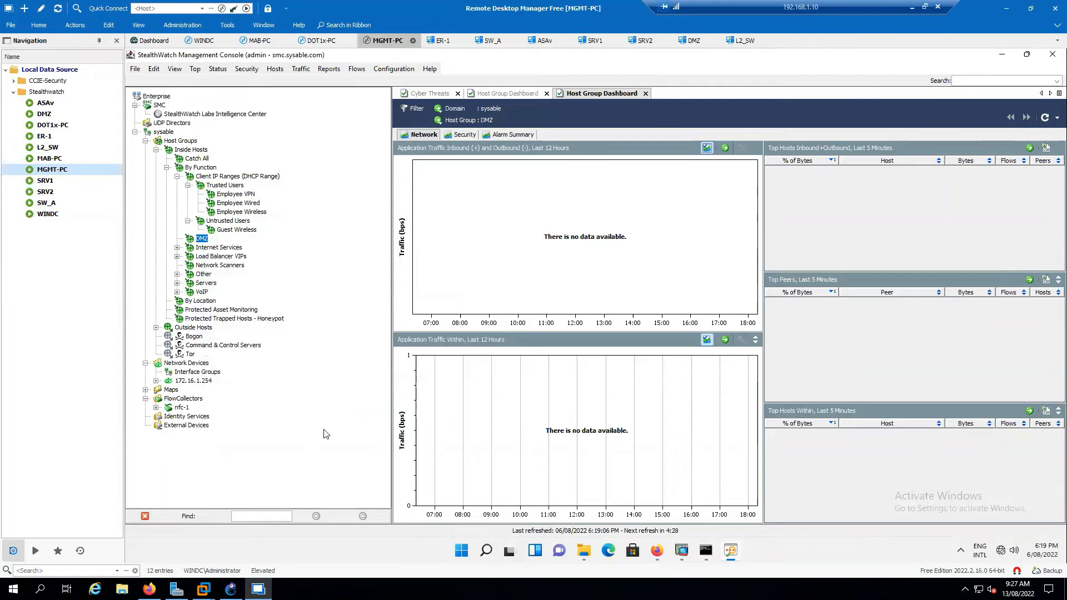
Select the DMZ host group in Host Group Management and make it editable for address entry.
left_click(656, 552)
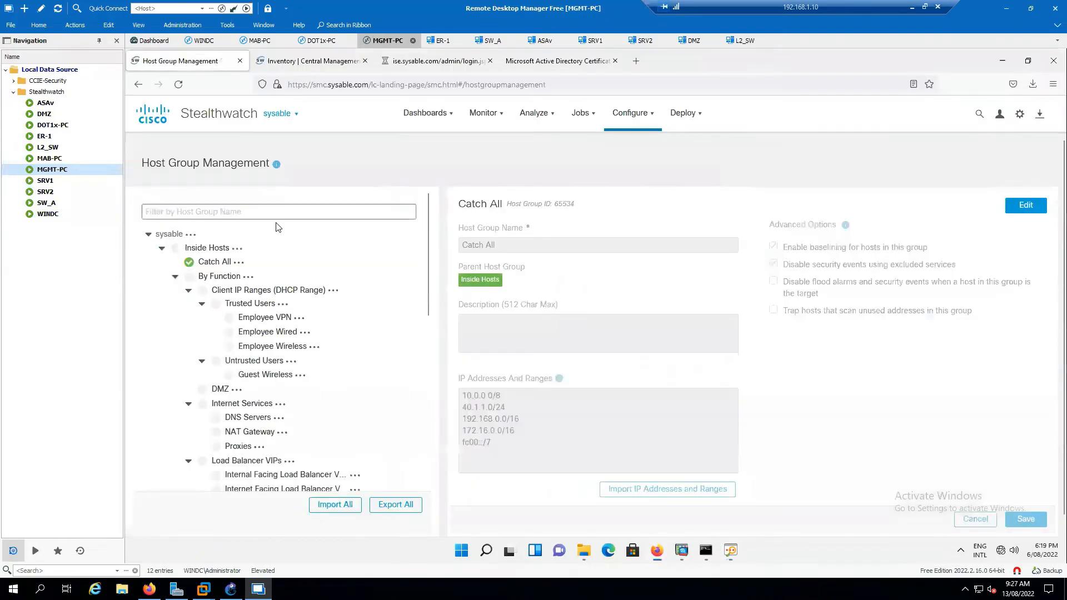
left_click(221, 391)
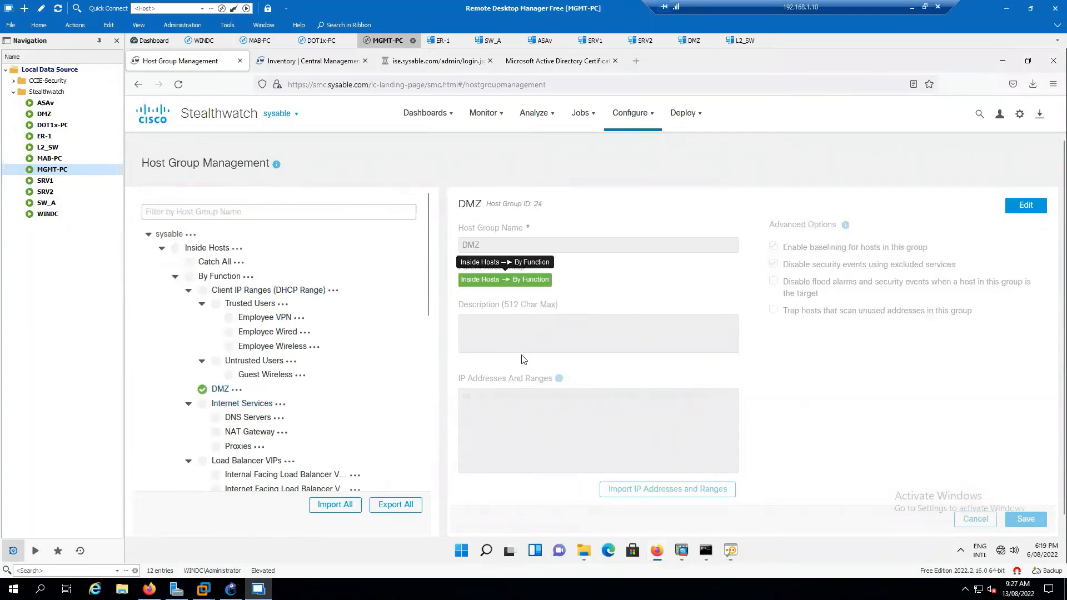
left_click(1026, 206)
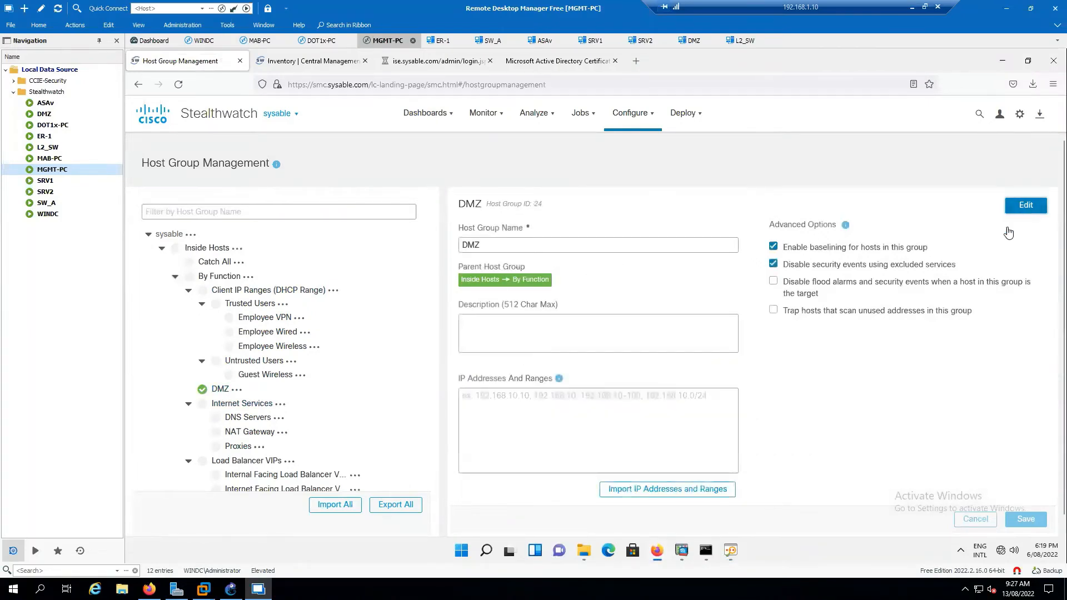
left_click(526, 401)
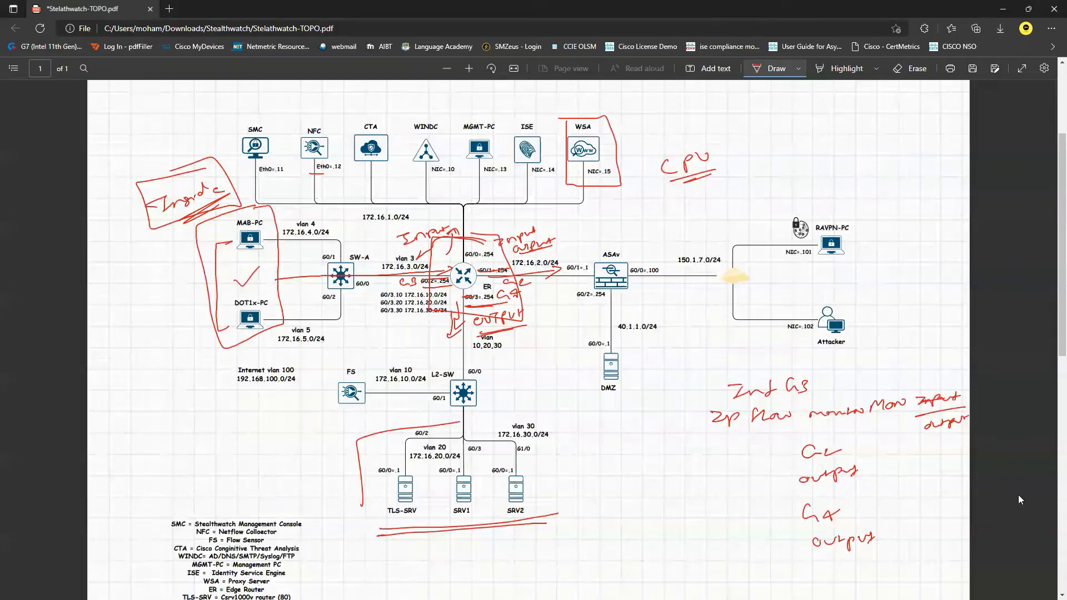
mouse_move(580, 396)
left_mouse_down()
mouse_move(689, 359)
mouse_move(668, 310)
mouse_move(587, 309)
mouse_move(575, 380)
left_mouse_up()
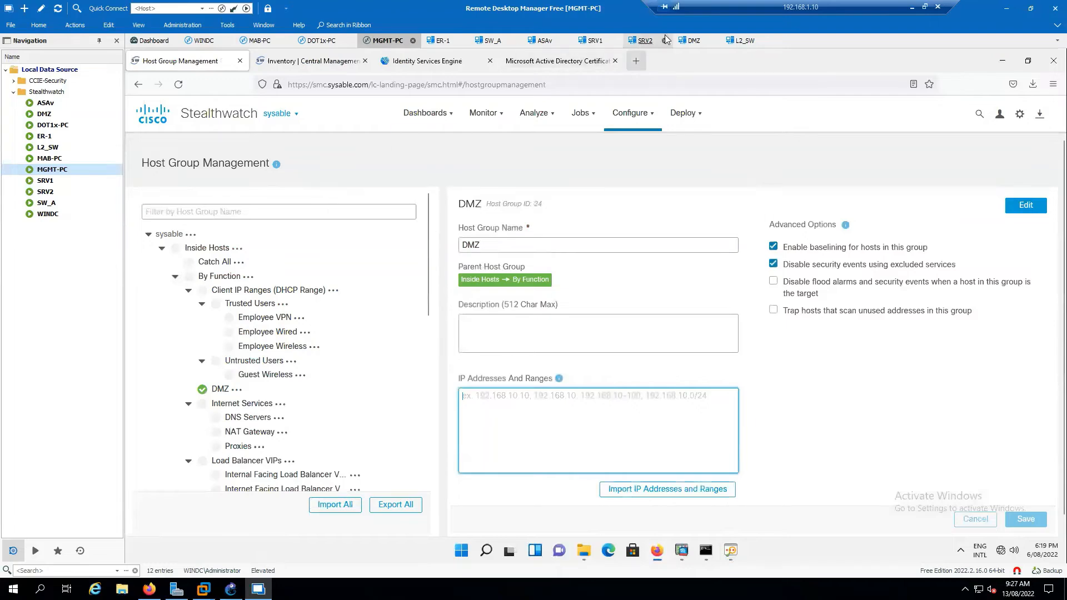
Look up the DMZ router's interface addresses with 'sh ip int br' on its console.
left_click(694, 40)
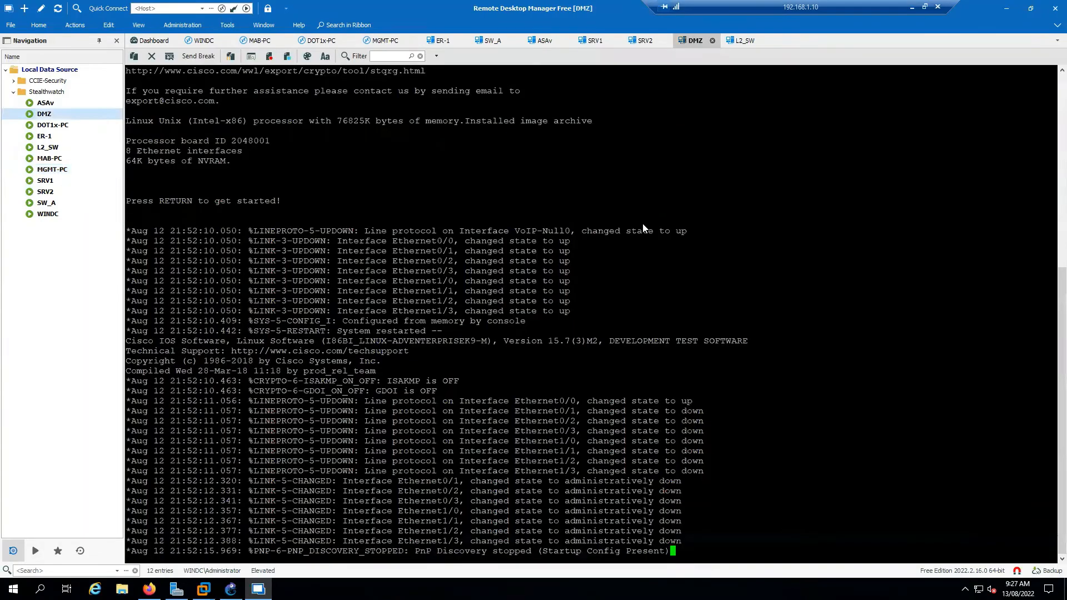
key("Return")
key("Return")
key("Return")
key("Return")
key("Return")
key("Return")
key("Return")
key("Return")
key("Return")
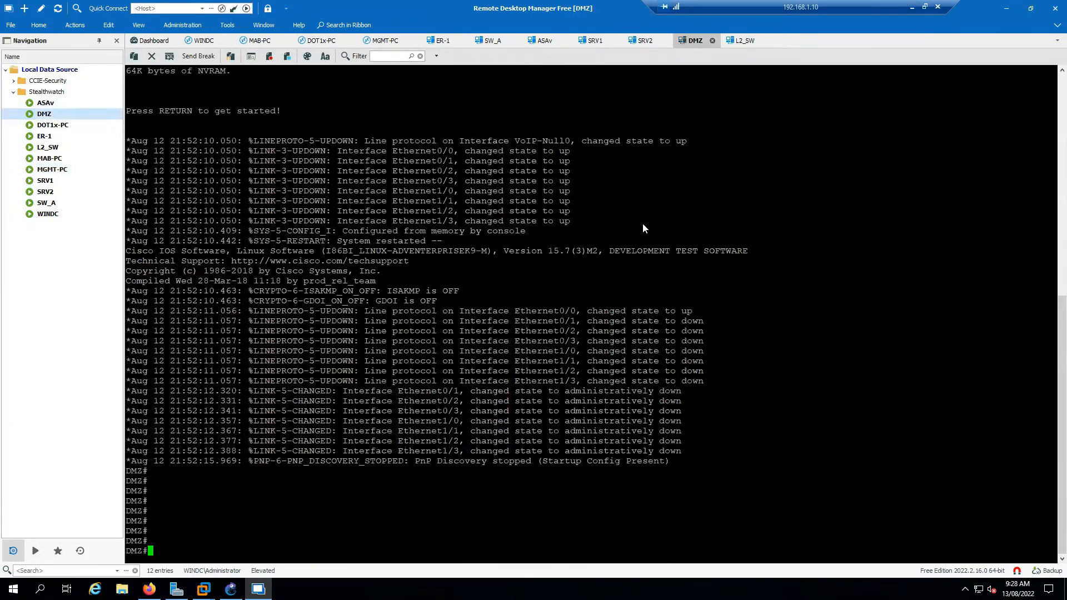
type("sh ip int br")
key("Return")
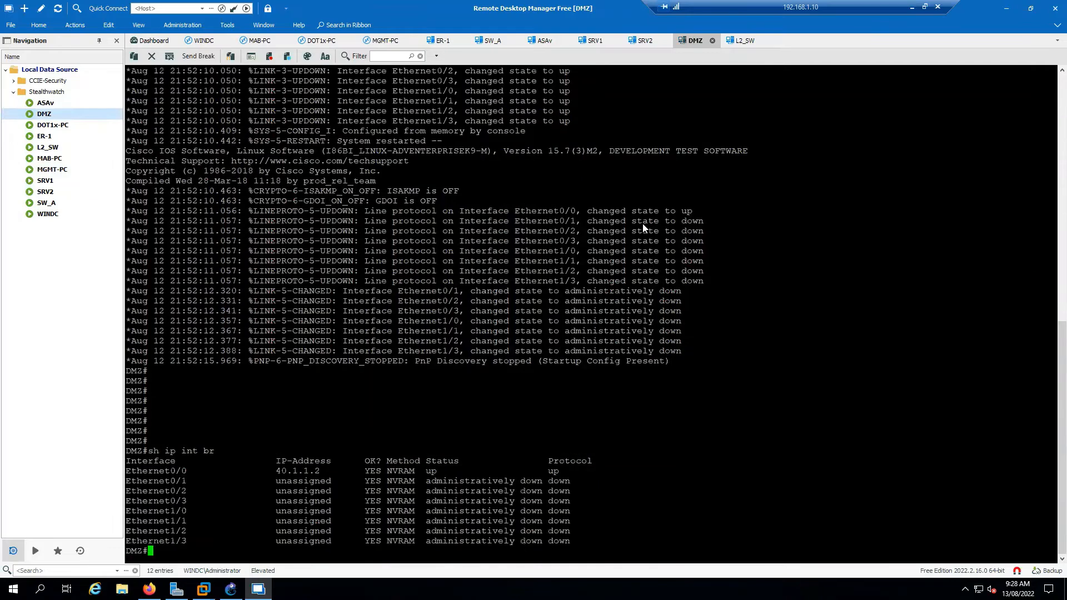
left_click(383, 42)
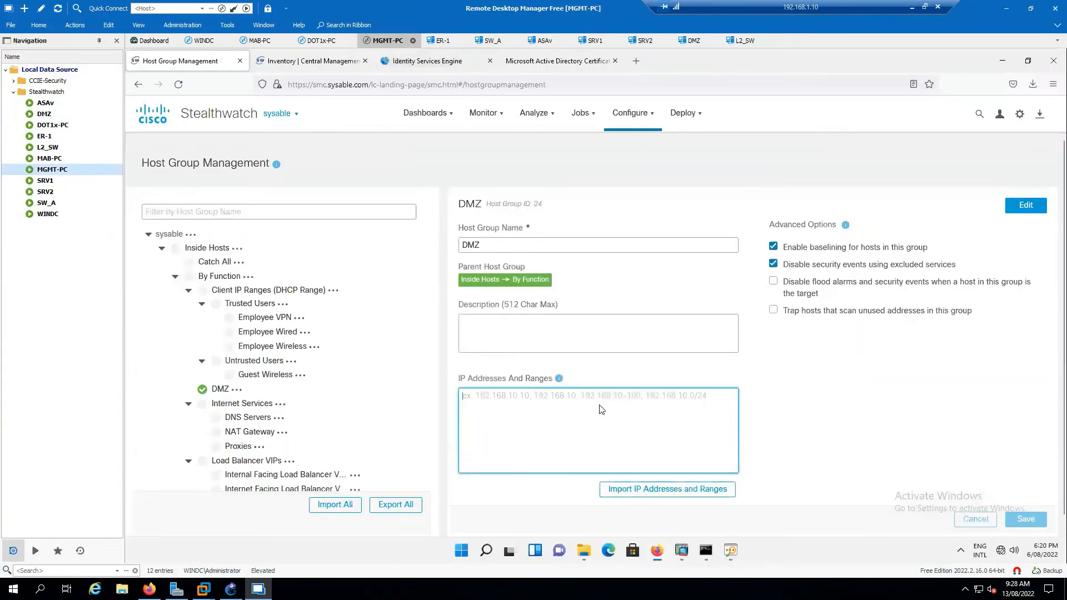
Enter 40.1.1.2/32 as the DMZ group's address and start the description 'This server is located in DMZ'.
type("40.1")
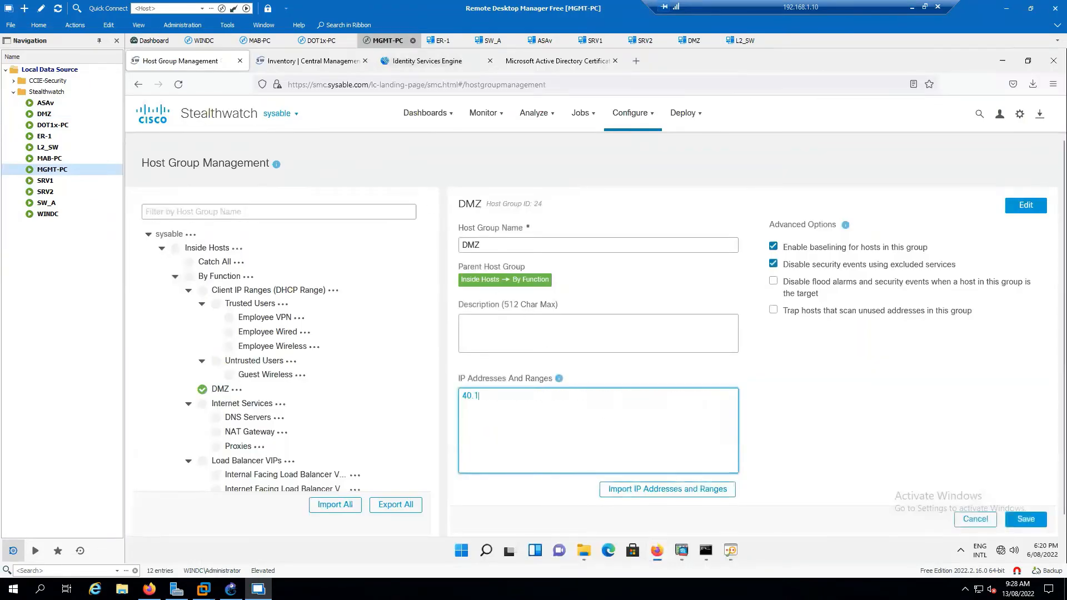
type(".1.23")
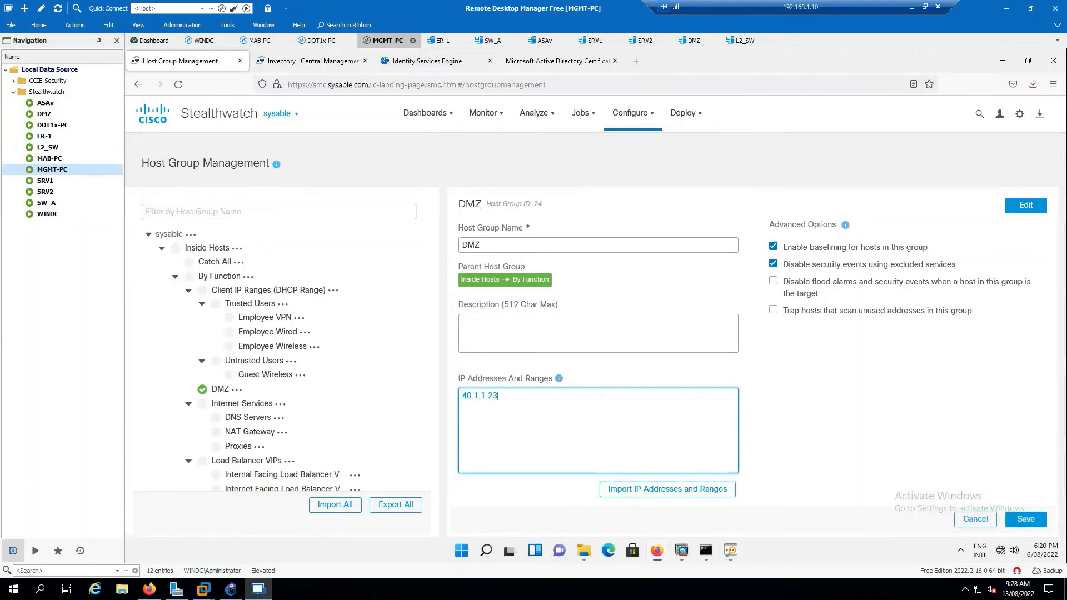
key("BackSpace")
left_click(526, 326)
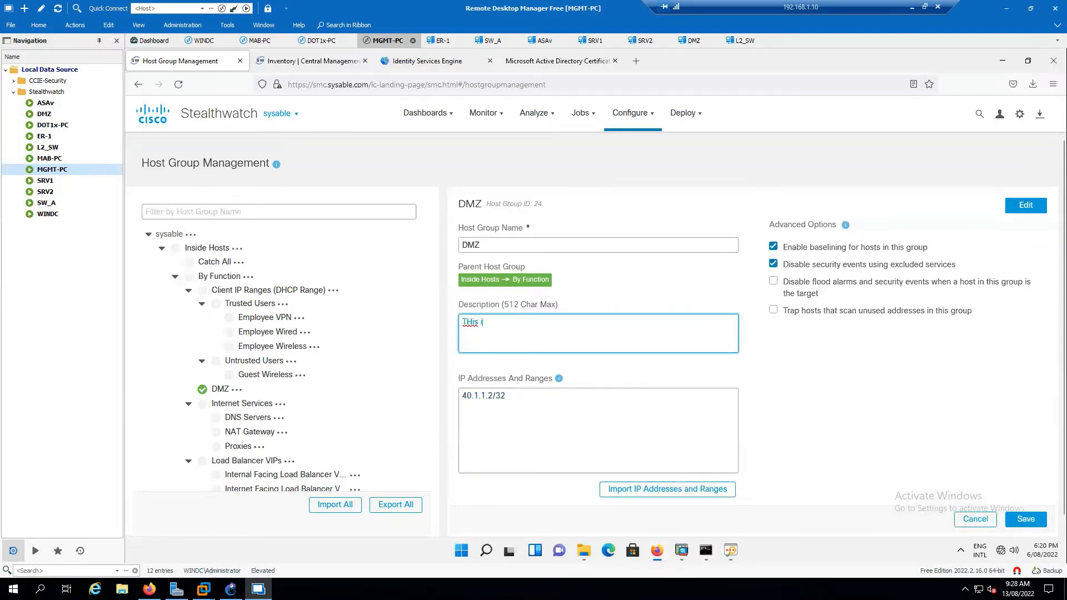
type("THis i")
key("BackSpace")
key("BackSpace")
key("BackSpace")
key("BackSpace")
key("BackSpace")
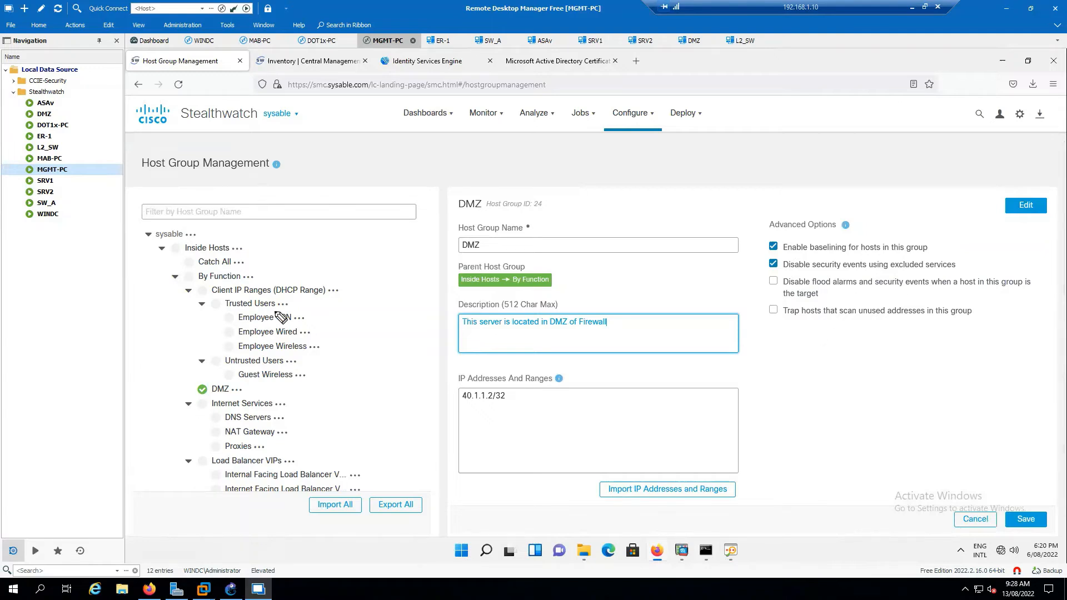
Ink handwritten notes beside the Catch All and DMZ host groups.
left_click_drag(253, 259, 303, 245)
left_click_drag(289, 249, 314, 256)
left_click_drag(298, 259, 313, 259)
left_click_drag(300, 264, 312, 262)
left_click_drag(257, 384, 276, 384)
left_click_drag(257, 388, 278, 392)
left_click_drag(262, 396, 277, 396)
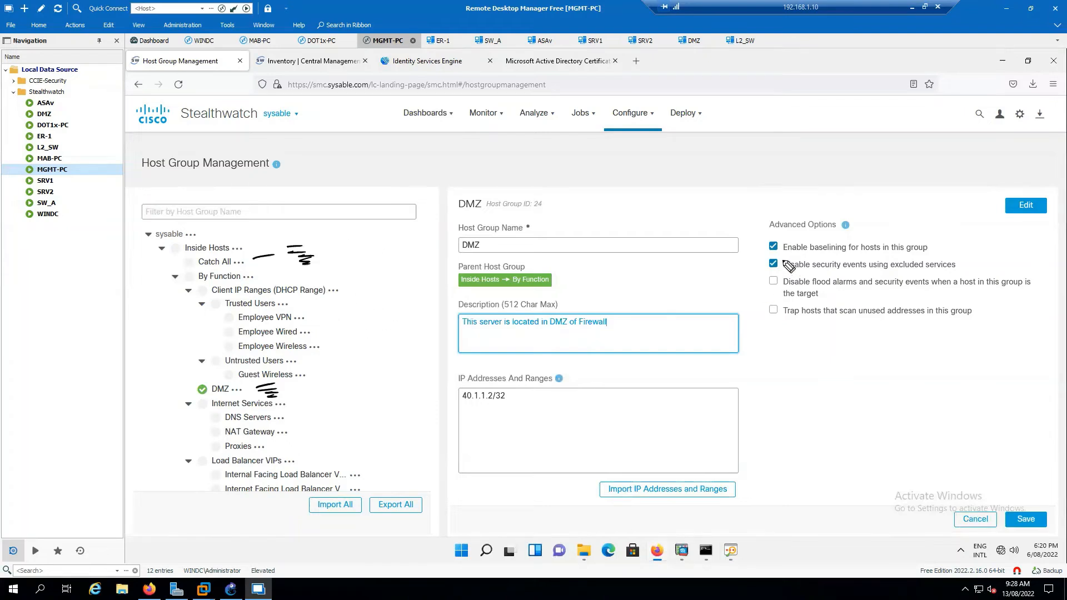
Bracket the Catch All and DMZ notes and write an underlined 'default policy' label with an arrow.
left_click_drag(322, 236, 325, 261)
mouse_move(288, 379)
left_mouse_down()
mouse_move(301, 392)
mouse_move(289, 408)
left_mouse_up()
mouse_move(356, 235)
left_mouse_down()
mouse_move(359, 248)
mouse_move(432, 232)
left_mouse_up()
mouse_move(372, 262)
left_mouse_down()
mouse_move(414, 262)
mouse_move(422, 273)
left_mouse_up()
mouse_move(343, 285)
left_mouse_down()
mouse_move(427, 275)
mouse_move(356, 290)
left_mouse_up()
mouse_move(381, 293)
left_mouse_down()
mouse_move(392, 311)
mouse_move(401, 300)
left_mouse_up()
left_click_drag(352, 323, 345, 342)
Add 'gives events' and 'specific policy' ink notes, box 'default policy', then clear the ink.
left_click_drag(367, 330, 443, 329)
left_click_drag(370, 351, 420, 344)
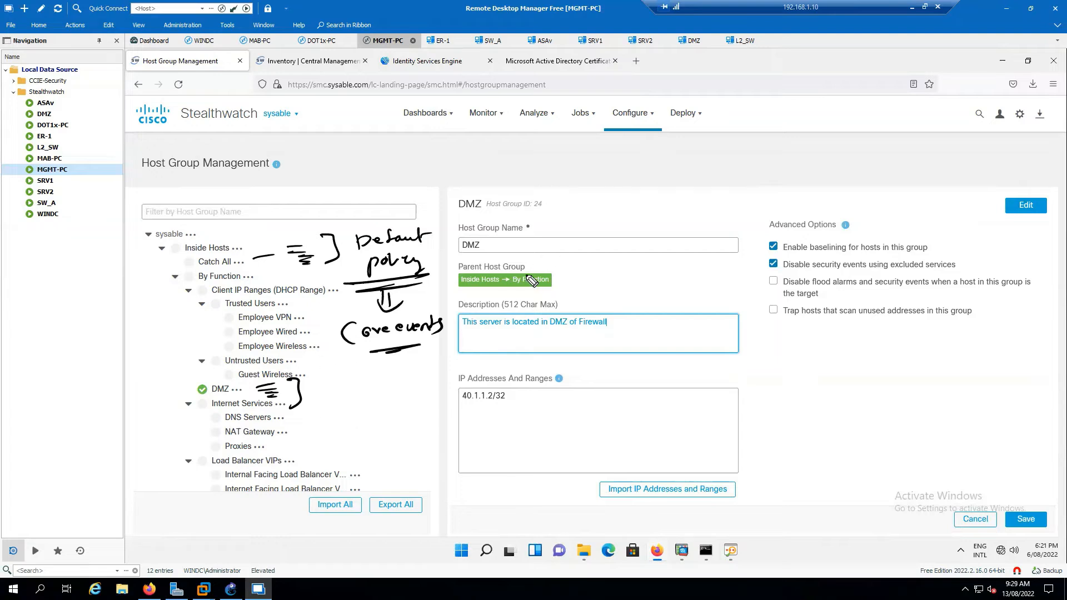
mouse_move(349, 229)
left_mouse_down()
mouse_move(409, 176)
mouse_move(501, 150)
mouse_move(517, 161)
left_mouse_up()
left_click_drag(451, 194, 509, 165)
left_click_drag(416, 196, 497, 187)
mouse_move(428, 214)
left_mouse_down()
mouse_move(350, 229)
mouse_move(414, 281)
mouse_move(436, 239)
mouse_move(401, 210)
left_mouse_up()
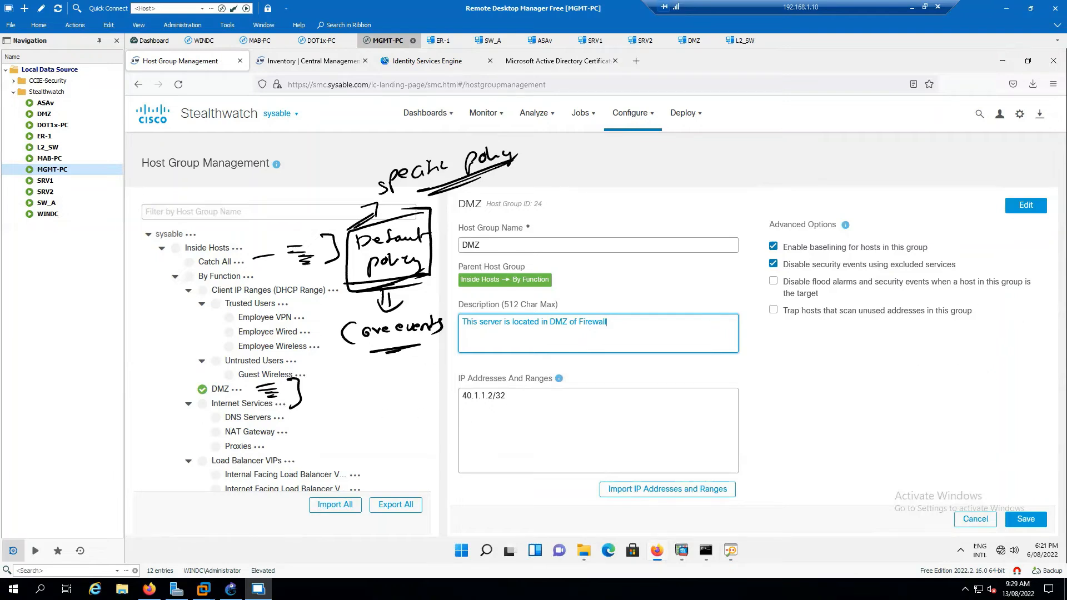
key("Escape")
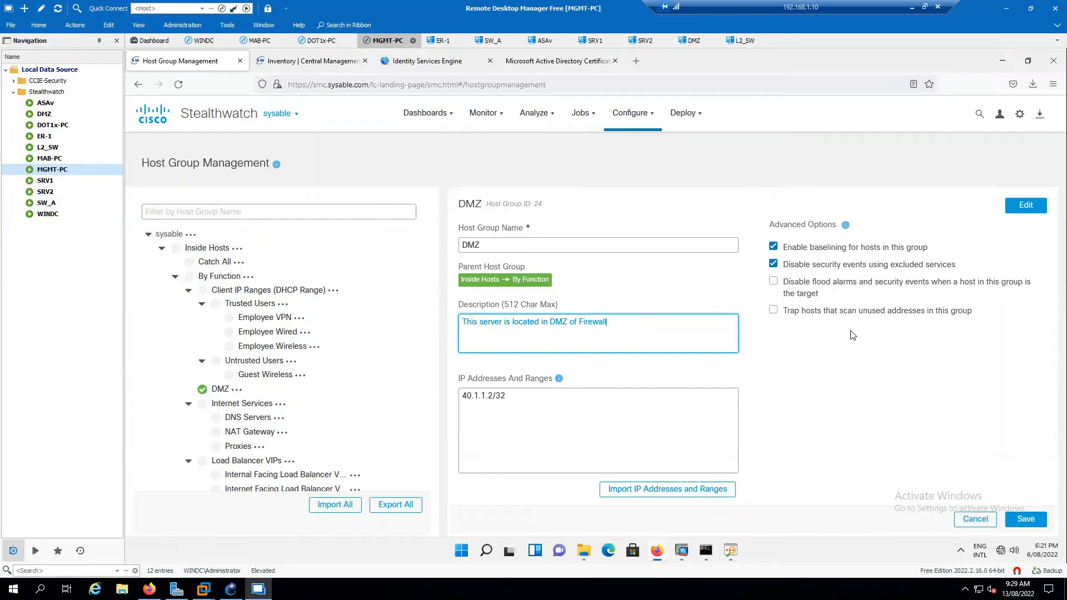
Save the DMZ host group with 40.1.1.2/32, then bring up DMZ's '...' options menu.
left_click(1020, 519)
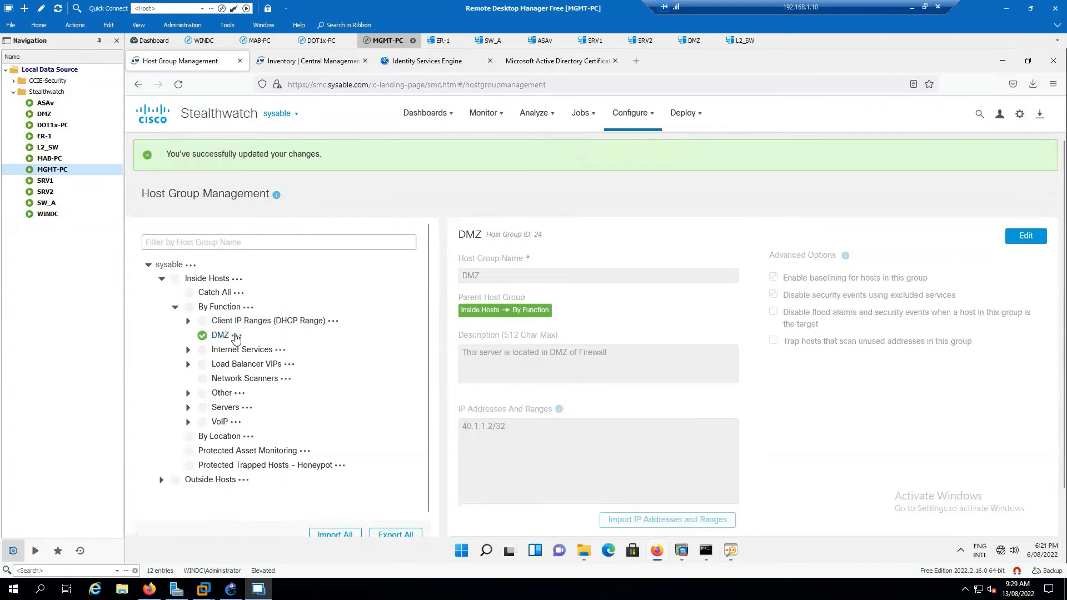
left_click(236, 336)
left_click(221, 305)
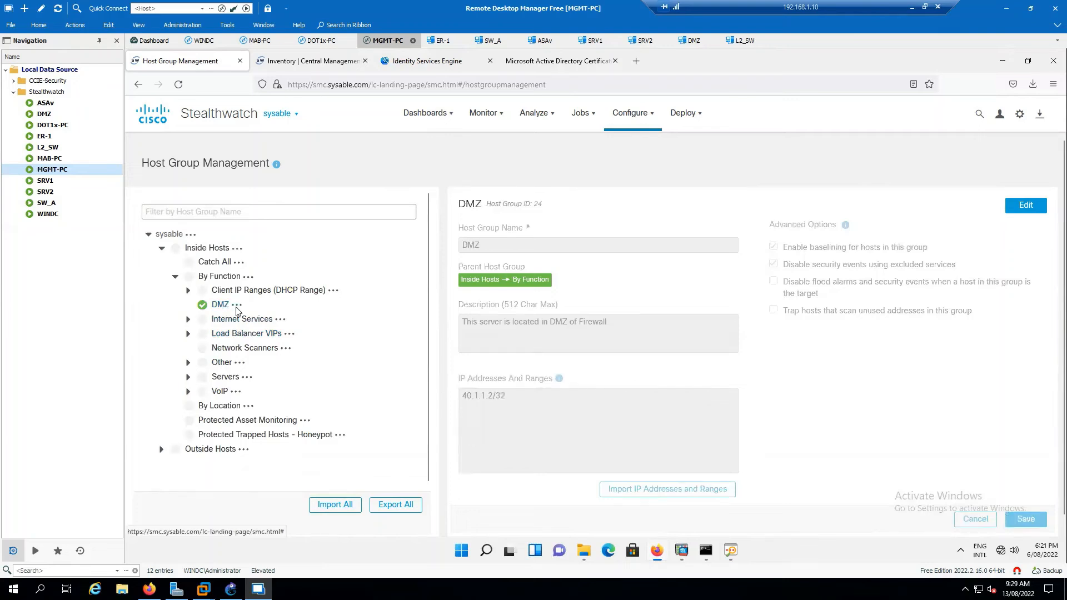
left_click(236, 306)
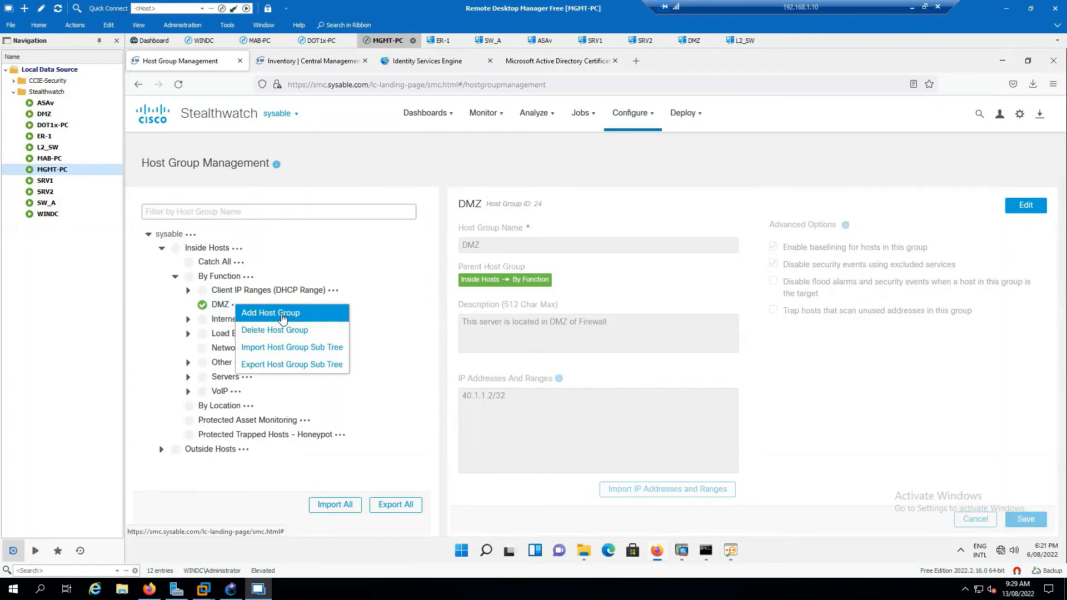
left_click(283, 314)
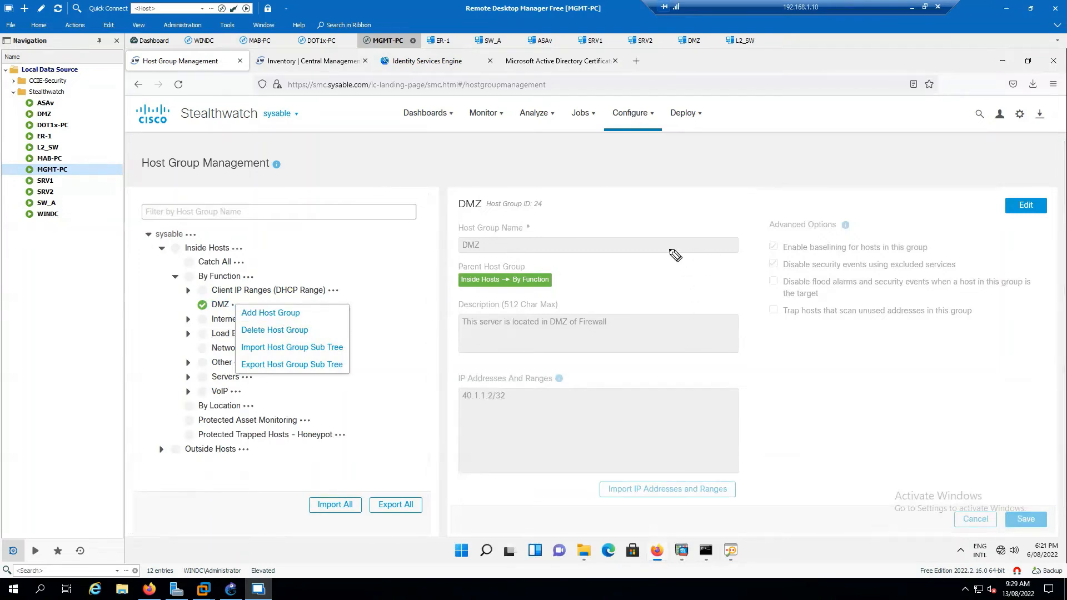
mouse_move(657, 261)
left_mouse_down()
mouse_move(677, 262)
mouse_move(673, 252)
mouse_move(730, 271)
left_mouse_up()
left_click_drag(644, 282, 757, 273)
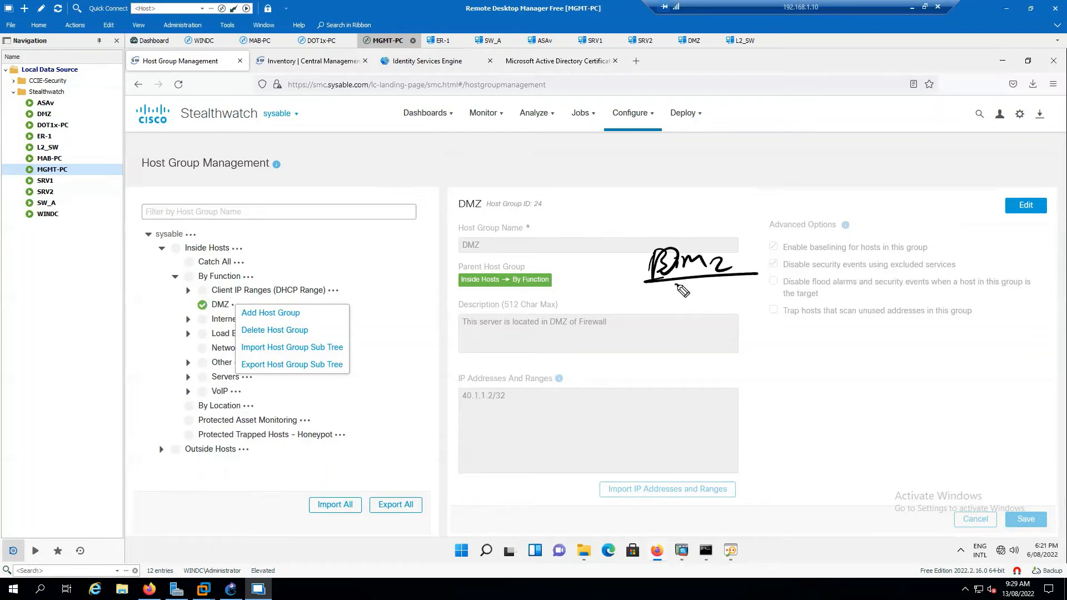
mouse_move(675, 287)
left_mouse_down()
mouse_move(718, 314)
mouse_move(766, 311)
left_mouse_up()
mouse_move(679, 324)
left_mouse_down()
mouse_move(681, 359)
mouse_move(737, 353)
mouse_move(789, 368)
left_mouse_up()
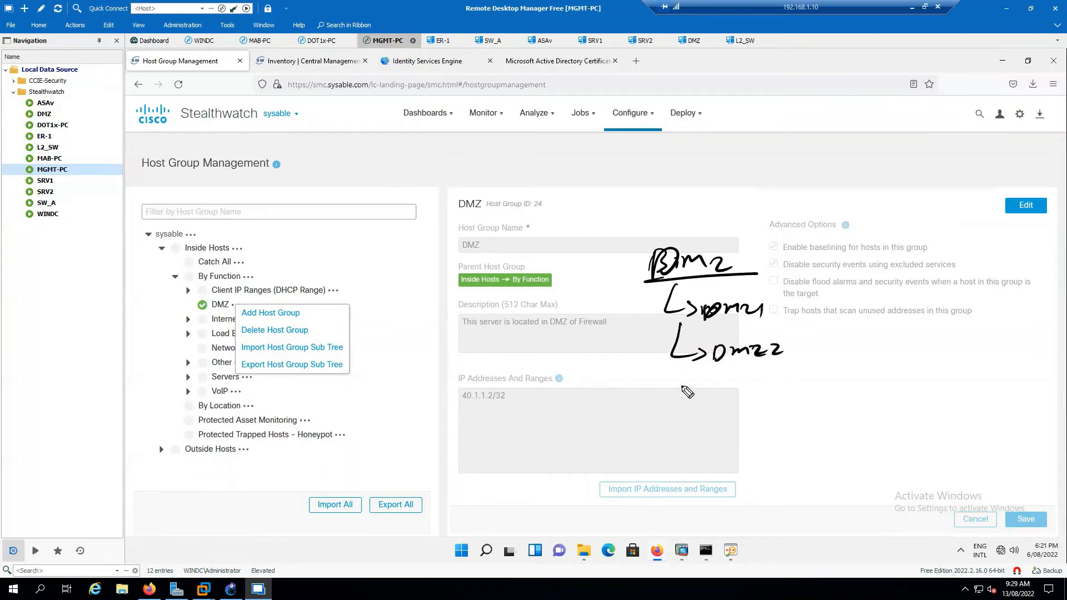
mouse_move(687, 367)
left_mouse_down()
mouse_move(706, 396)
mouse_move(793, 403)
left_mouse_up()
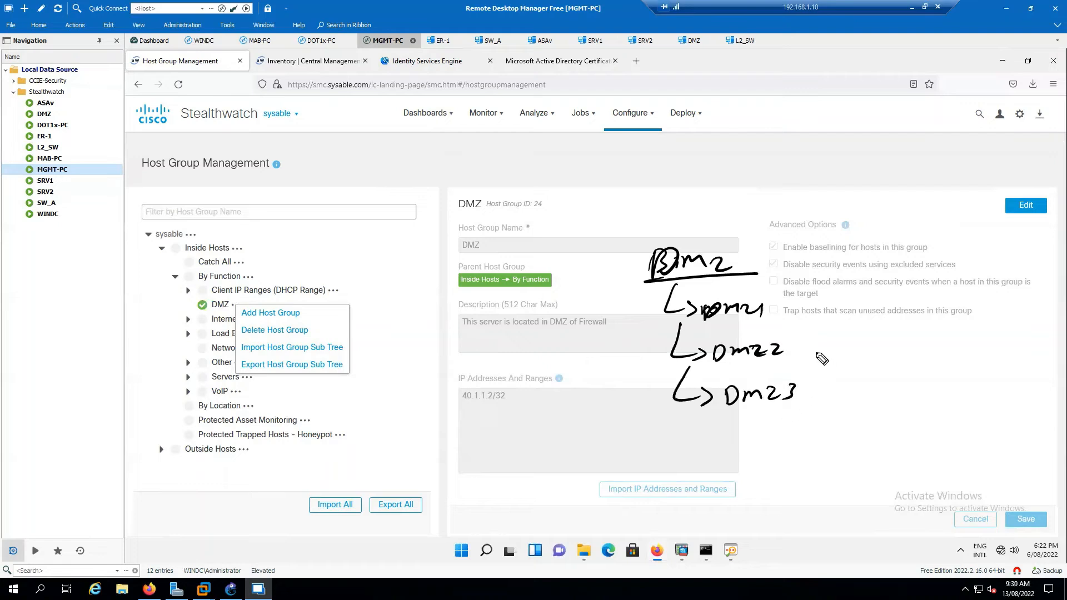
mouse_move(774, 300)
left_mouse_down()
mouse_move(816, 250)
mouse_move(822, 318)
left_mouse_up()
mouse_move(786, 348)
left_mouse_down()
mouse_move(806, 356)
mouse_move(828, 340)
mouse_move(840, 360)
mouse_move(821, 382)
left_mouse_up()
mouse_move(821, 368)
left_mouse_down()
mouse_move(850, 359)
mouse_move(859, 377)
mouse_move(822, 408)
mouse_move(851, 409)
left_mouse_up()
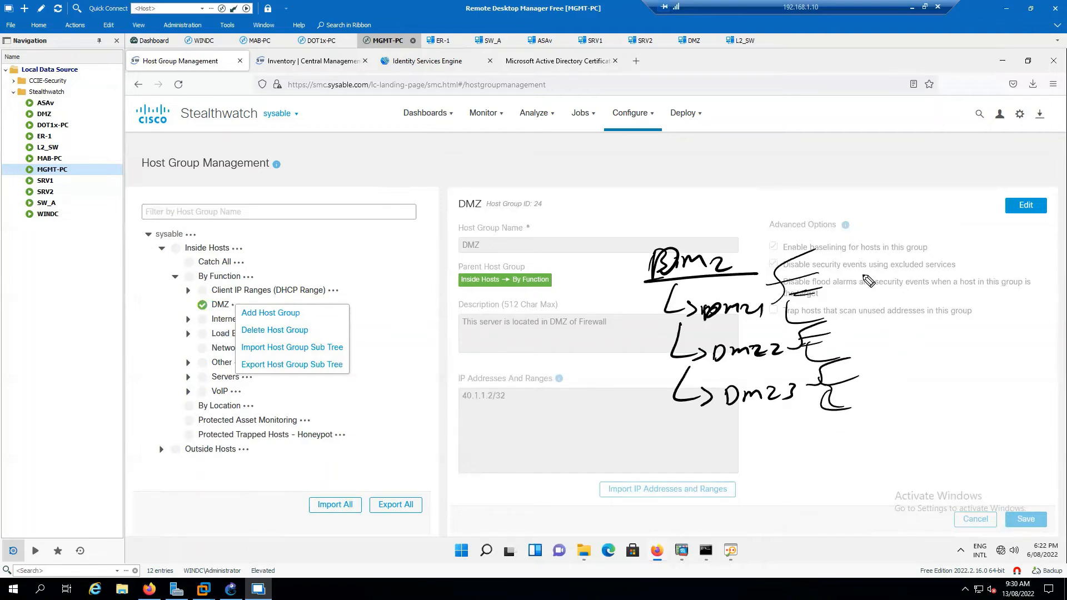
left_click_drag(837, 248, 831, 383)
mouse_move(899, 282)
left_mouse_down()
mouse_move(883, 298)
mouse_move(912, 289)
left_mouse_up()
mouse_move(917, 288)
left_mouse_down()
mouse_move(958, 295)
mouse_move(977, 278)
mouse_move(967, 290)
left_mouse_up()
left_click_drag(946, 300, 968, 297)
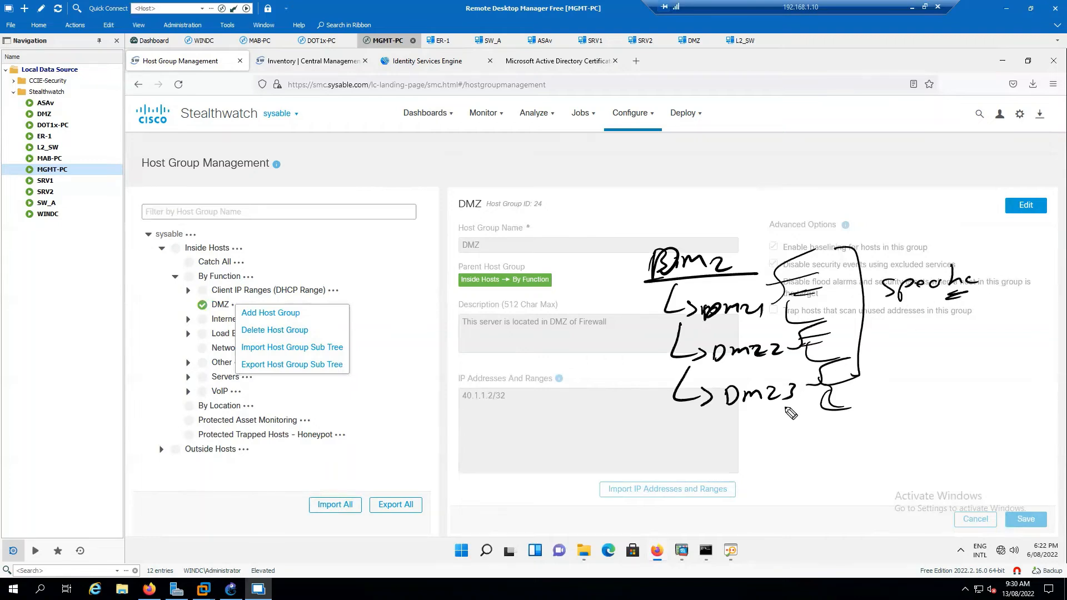
left_click_drag(701, 179, 700, 203)
mouse_move(704, 191)
left_mouse_down()
mouse_move(726, 180)
mouse_move(745, 188)
left_mouse_up()
left_click_drag(758, 181, 769, 205)
left_click_drag(677, 213, 786, 196)
left_click_drag(782, 179, 805, 174)
mouse_move(811, 170)
left_mouse_down()
mouse_move(906, 165)
mouse_move(883, 157)
left_mouse_up()
left_click_drag(834, 185, 894, 178)
left_click_drag(827, 195, 895, 188)
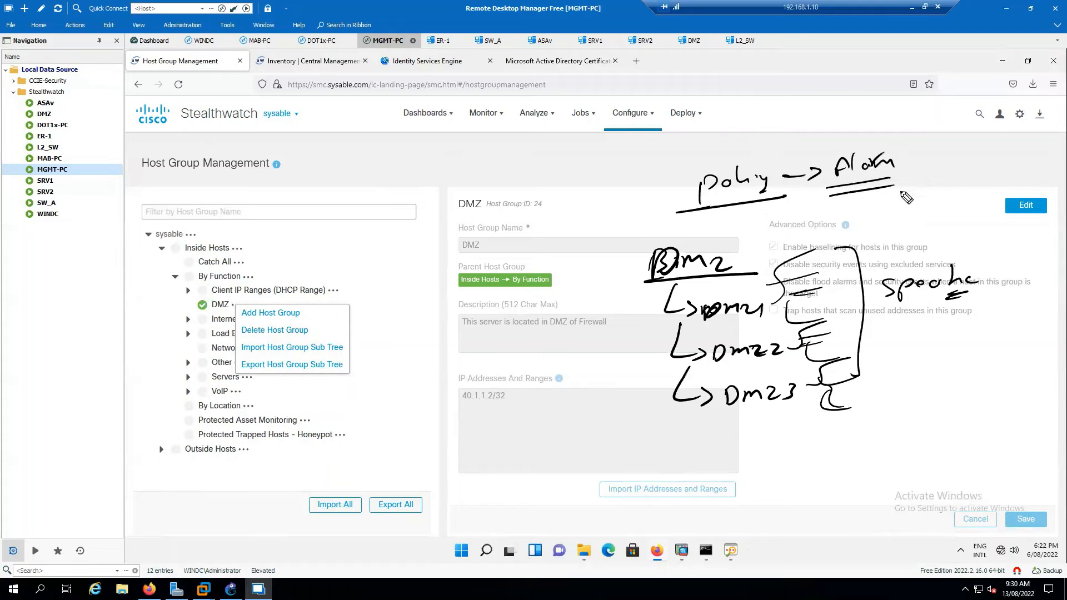
left_click_drag(667, 311, 669, 397)
mouse_move(597, 350)
left_mouse_down()
mouse_move(590, 359)
mouse_move(652, 337)
left_mouse_up()
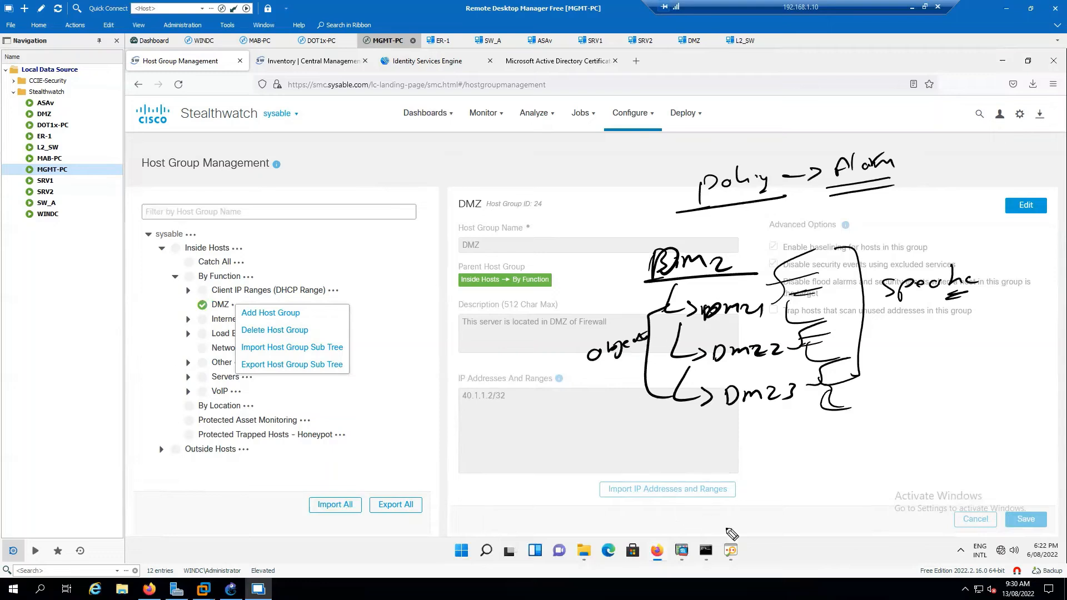
mouse_move(680, 443)
left_mouse_down()
mouse_move(757, 451)
mouse_move(778, 432)
mouse_move(811, 445)
mouse_move(889, 439)
left_mouse_up()
mouse_move(758, 470)
left_mouse_down()
mouse_move(783, 485)
mouse_move(846, 483)
mouse_move(884, 453)
mouse_move(901, 470)
mouse_move(981, 458)
left_mouse_up()
mouse_move(893, 489)
left_mouse_down()
mouse_move(968, 481)
mouse_move(944, 493)
left_mouse_up()
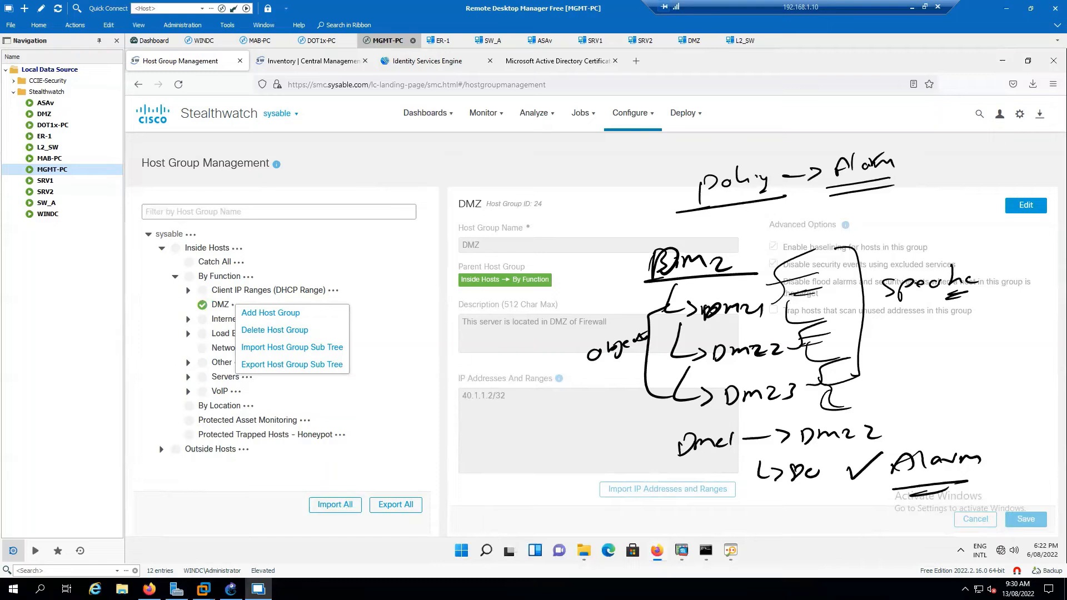
key("Escape")
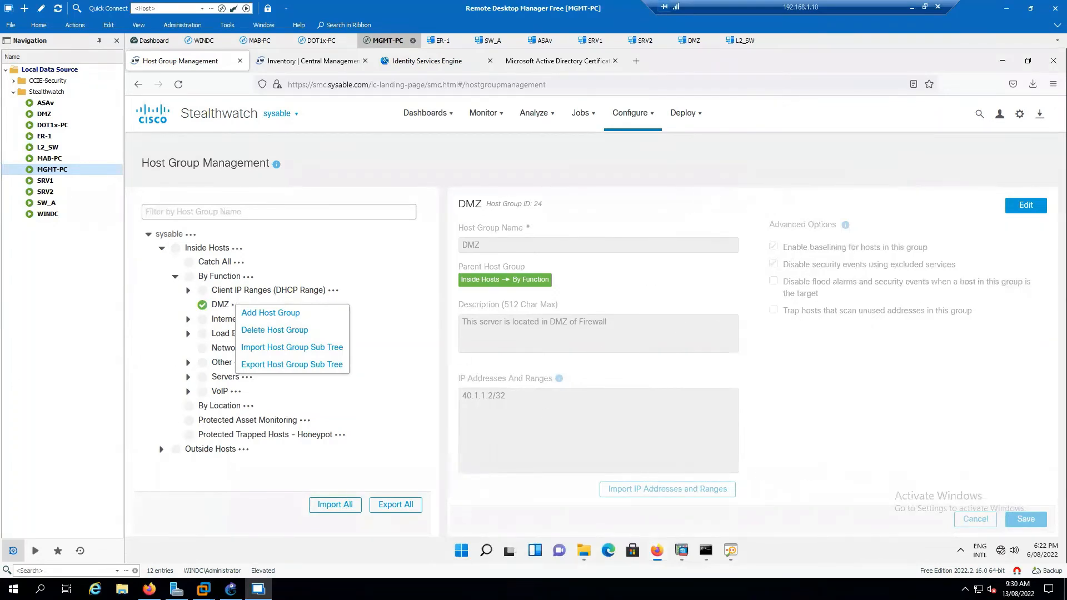
Go from By Location through Internet Services and Servers to the Mail Servers group's details.
left_click(398, 404)
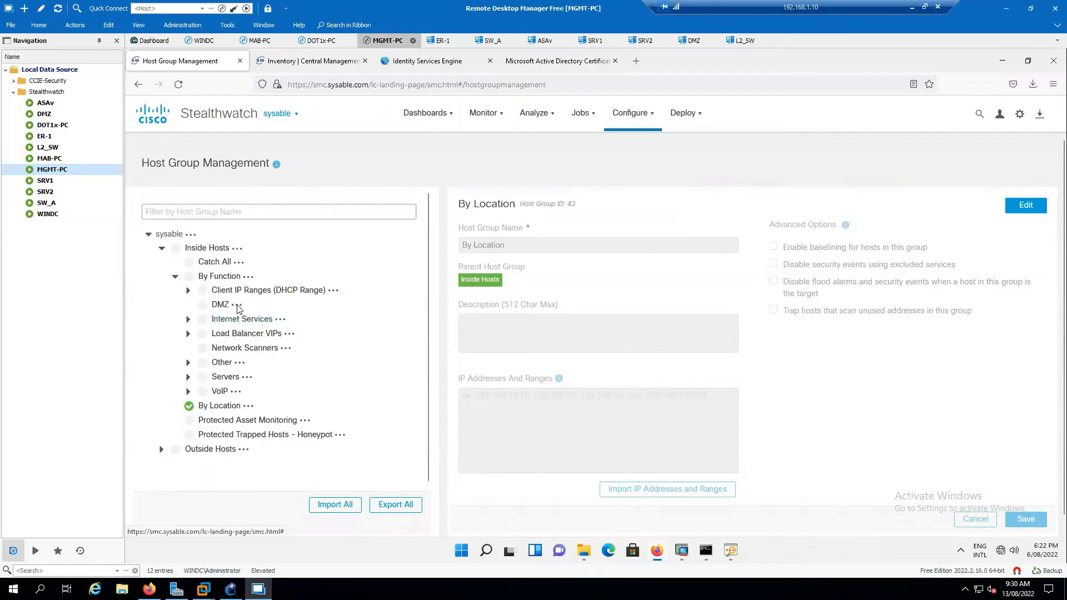
left_click(248, 325)
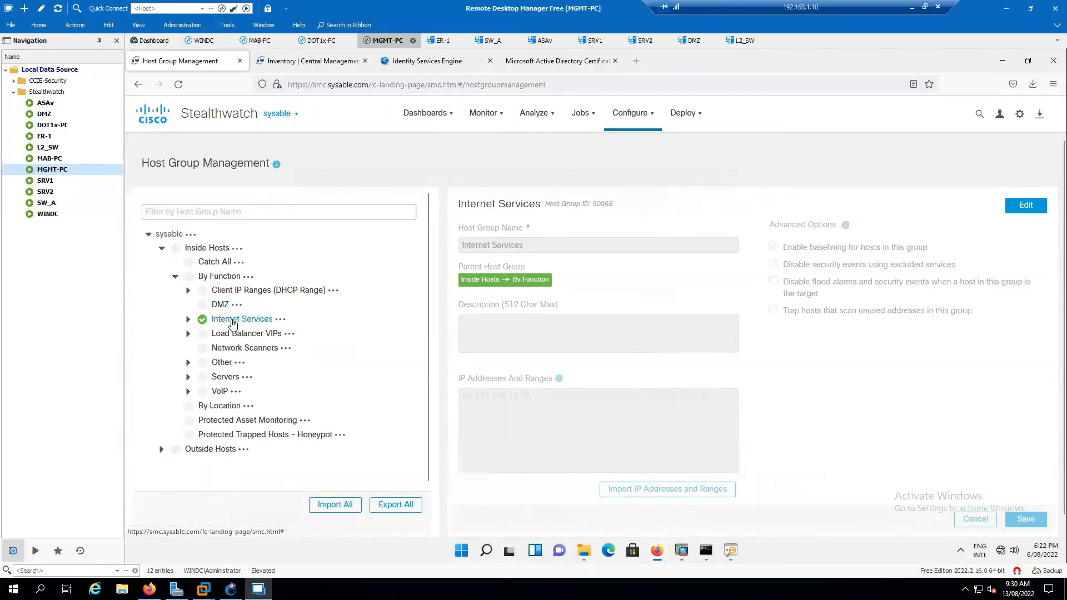
left_click(188, 321)
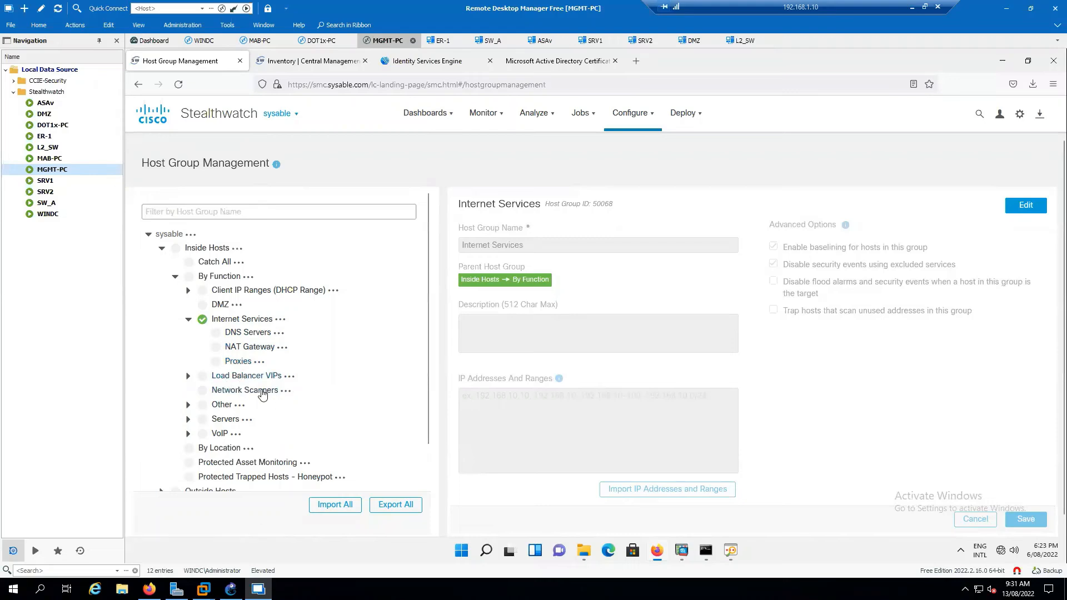
scroll(228, 408, "down", 1)
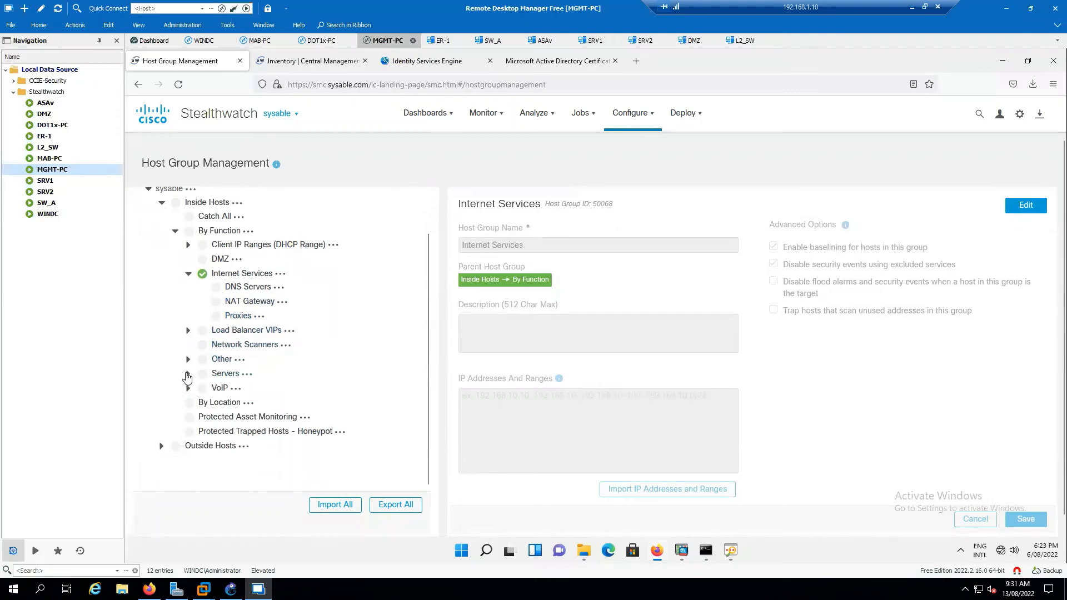
left_click(188, 376)
scroll(267, 384, "down", 3)
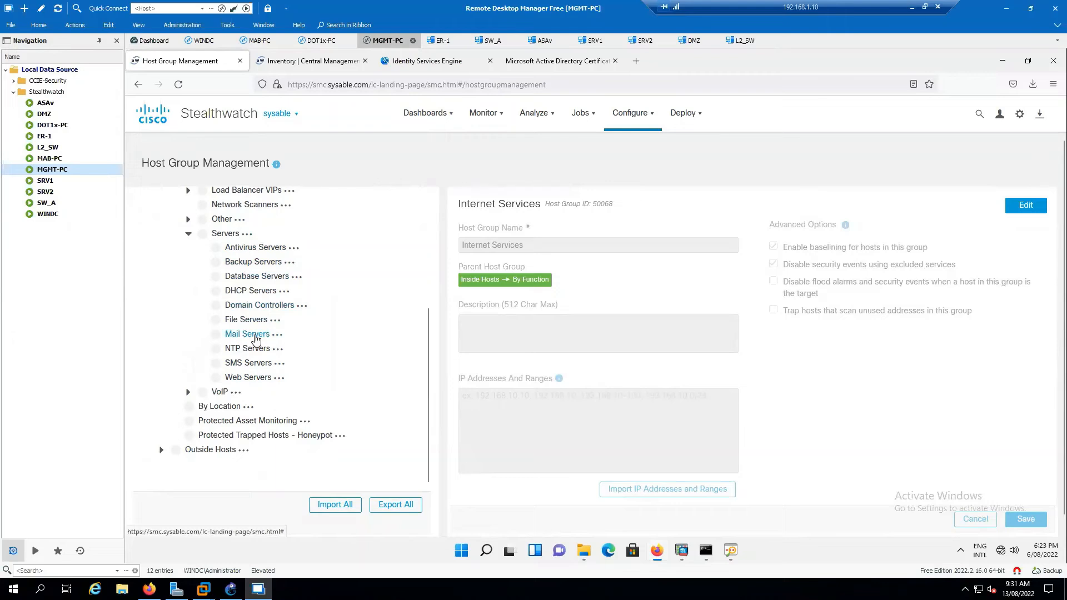
left_click(255, 337)
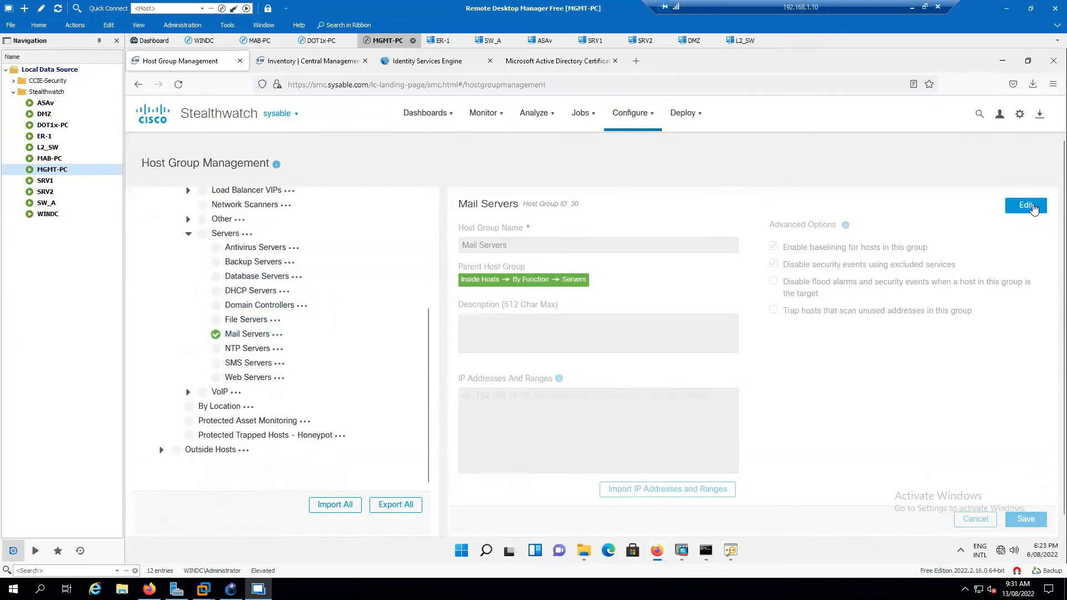
Give the Mail Servers host group the address 172.16.1.10 and save it.
left_click(1027, 206)
left_click(535, 419)
type("1")
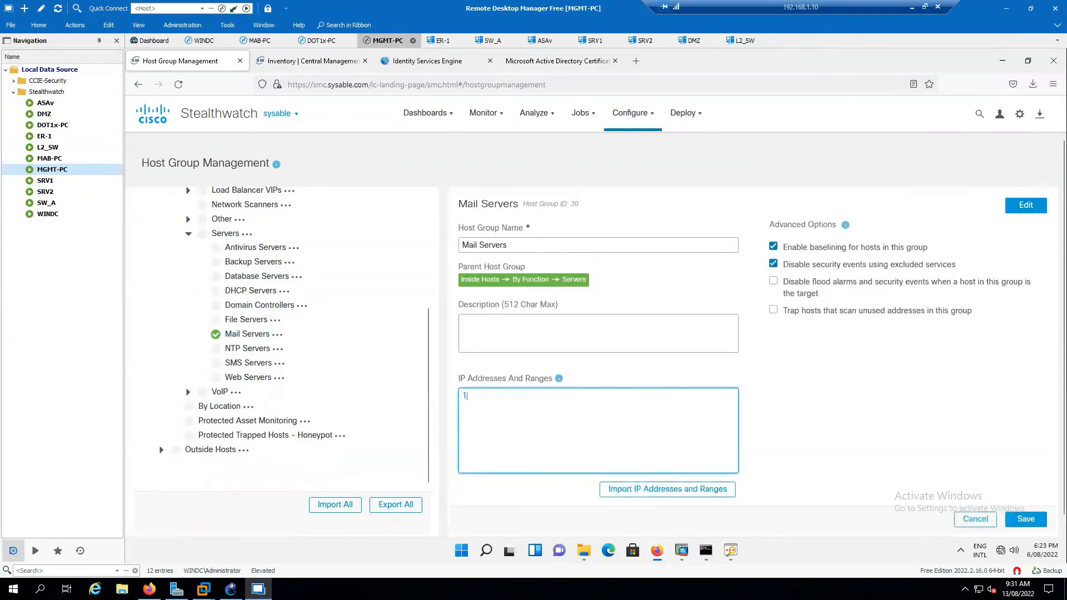
type("72.16.1.10/32")
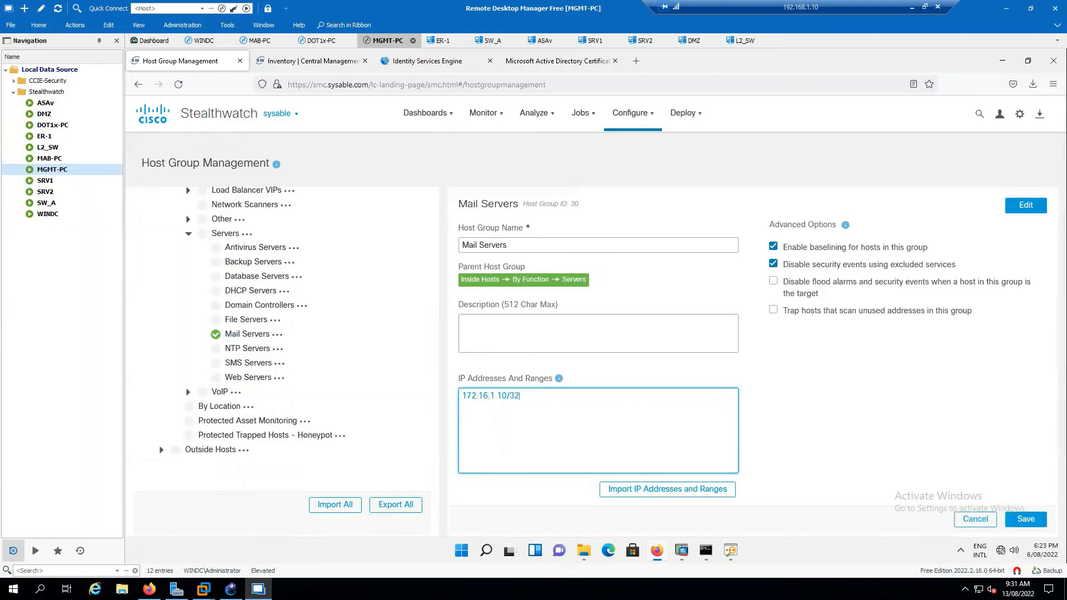
left_click(1025, 518)
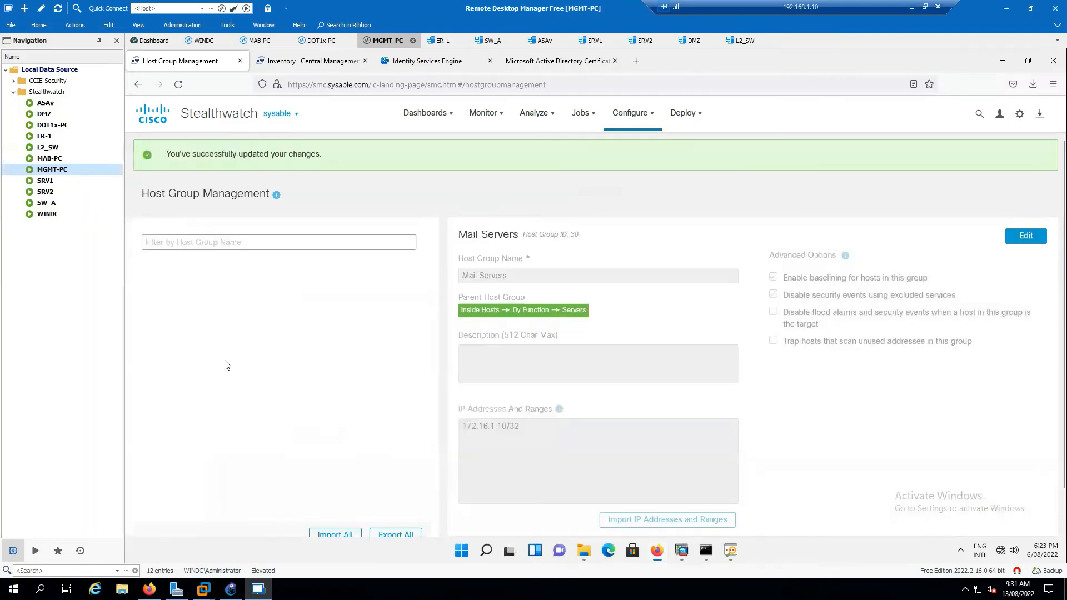
scroll(272, 445, "down", 3)
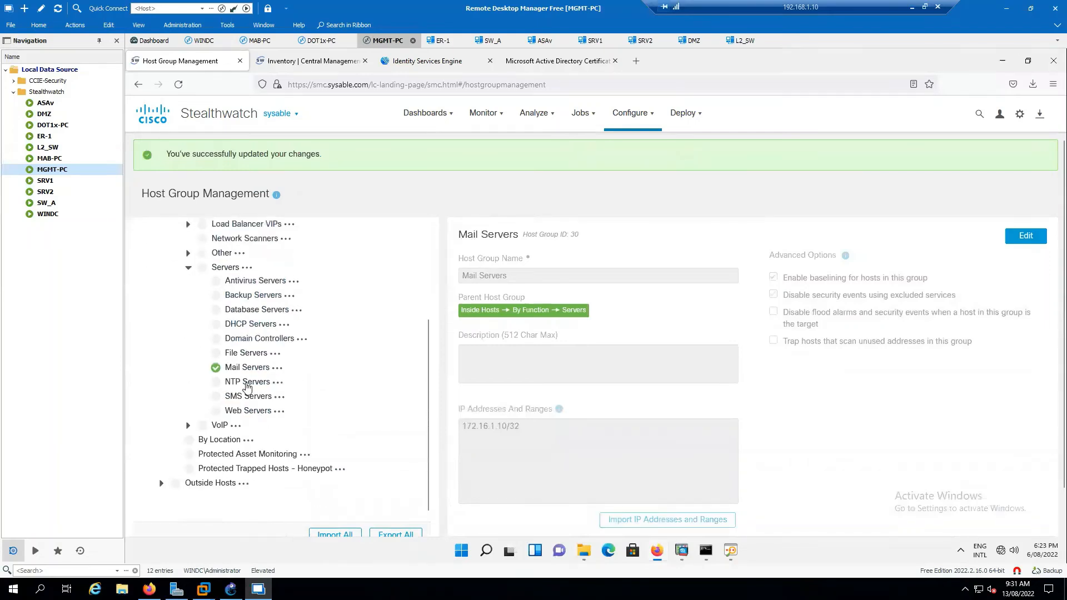
Save NTP Servers with 172.16.1.10/32 and underline the bottom servers on the diagram.
left_click(248, 384)
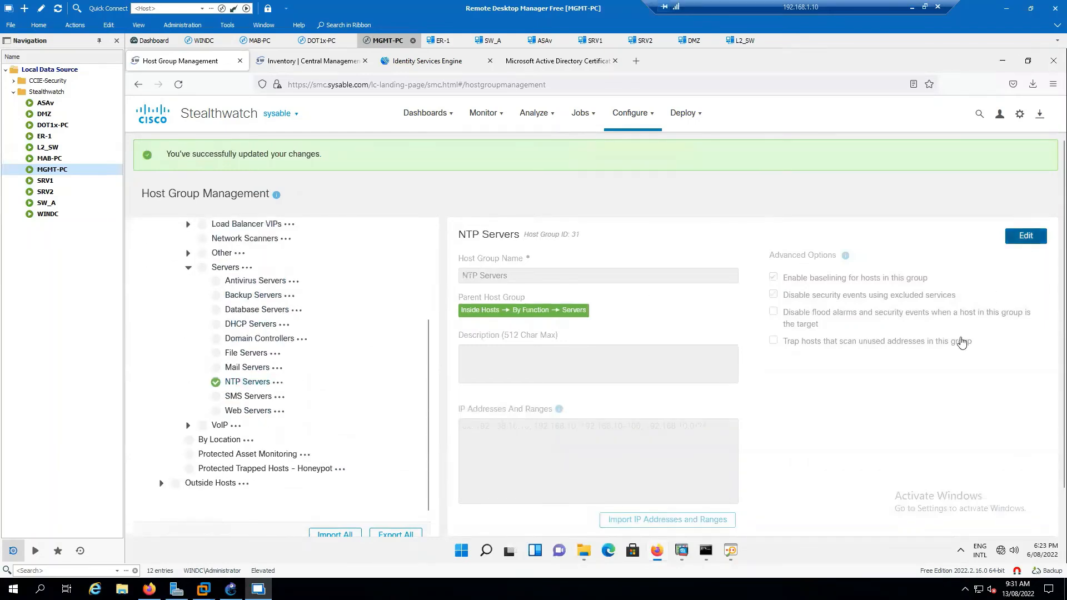
left_click(1026, 236)
left_click(535, 446)
type("172.1")
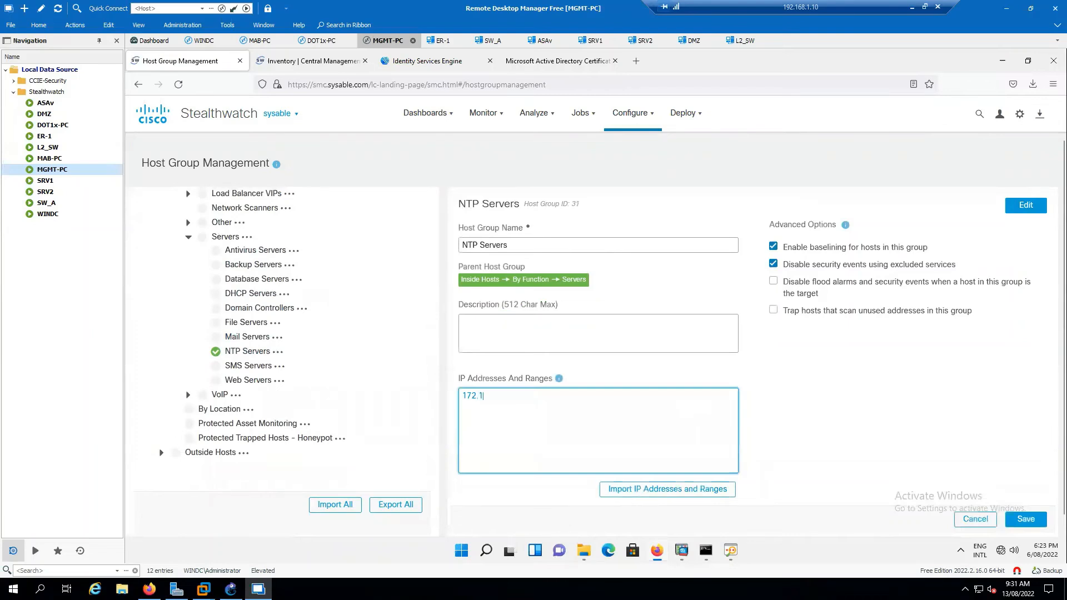
type("6.1.10/32")
left_click(1026, 519)
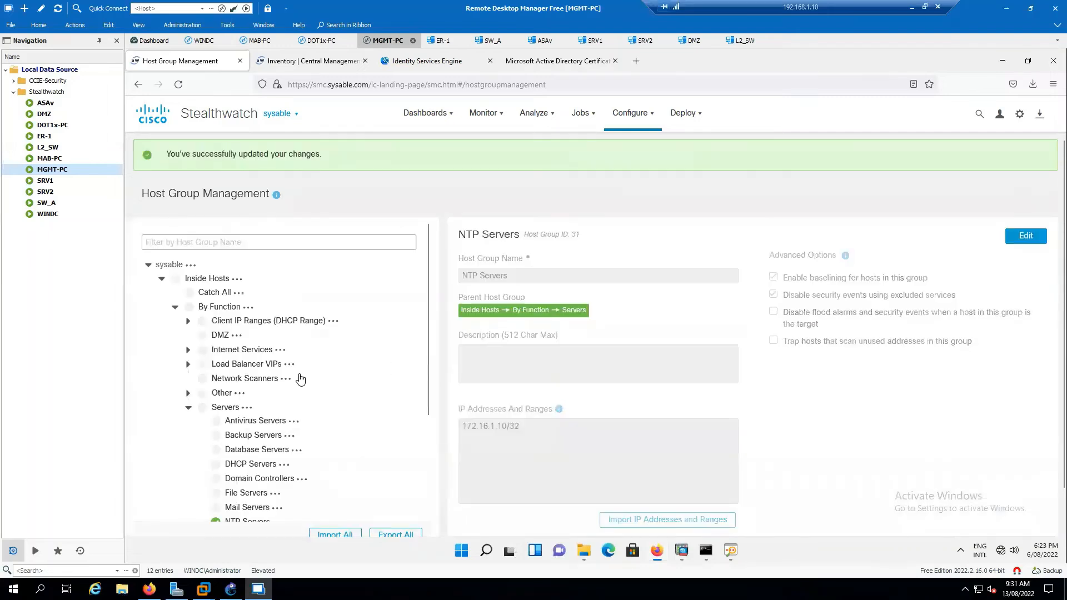
scroll(302, 376, "down", 3)
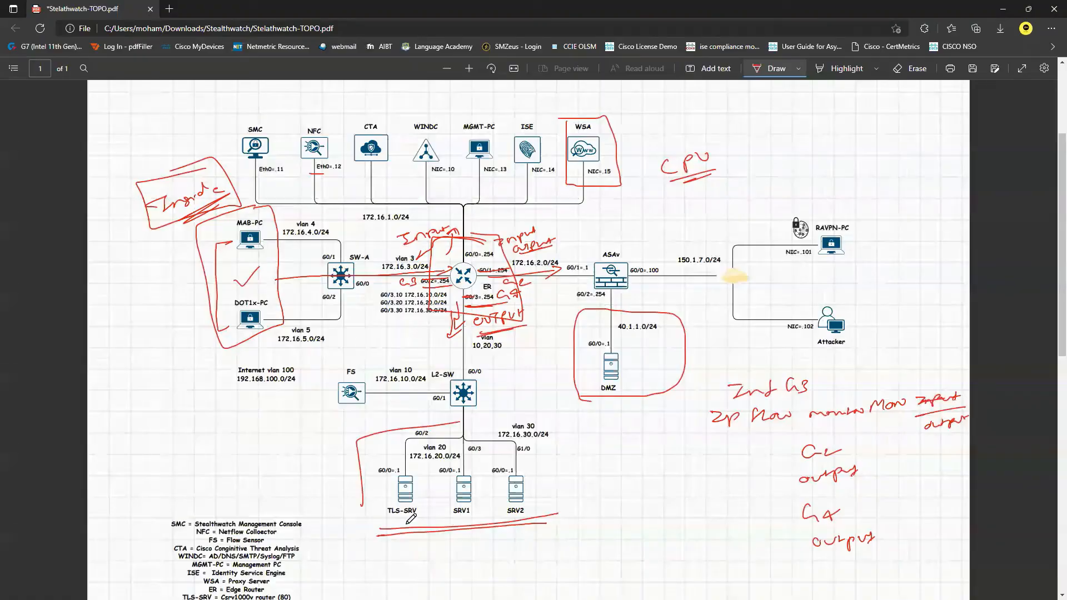
mouse_move(390, 527)
left_mouse_down()
mouse_move(558, 521)
mouse_move(547, 397)
mouse_move(394, 470)
mouse_move(404, 524)
left_mouse_up()
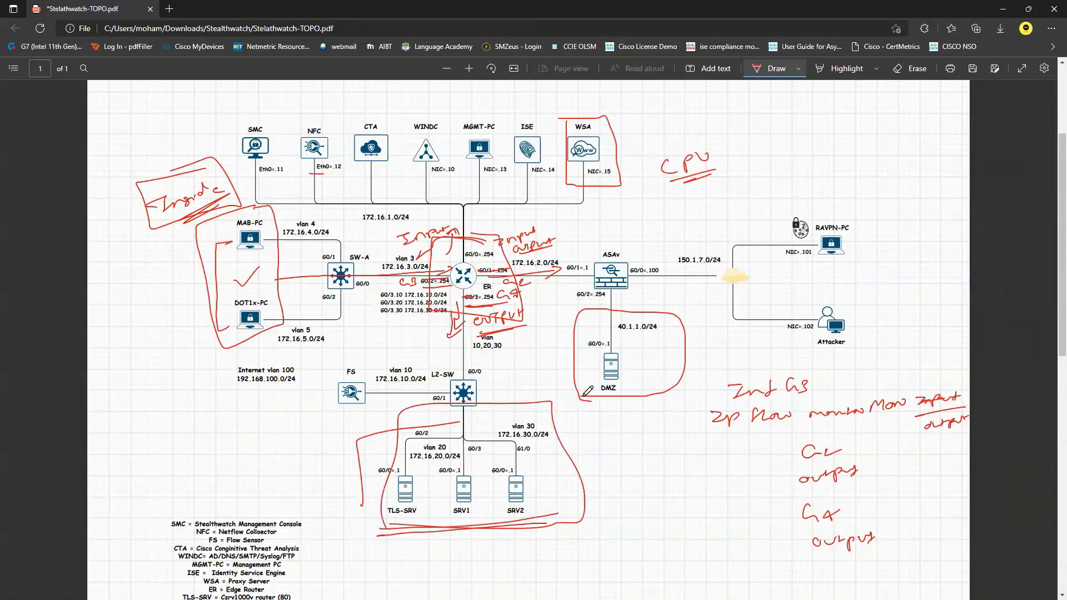
Circle the servers under L2-SW and the DMZ server on the topology PDF in red.
mouse_move(584, 395)
left_mouse_down()
mouse_move(673, 371)
mouse_move(645, 306)
mouse_move(578, 385)
mouse_move(597, 395)
left_mouse_up()
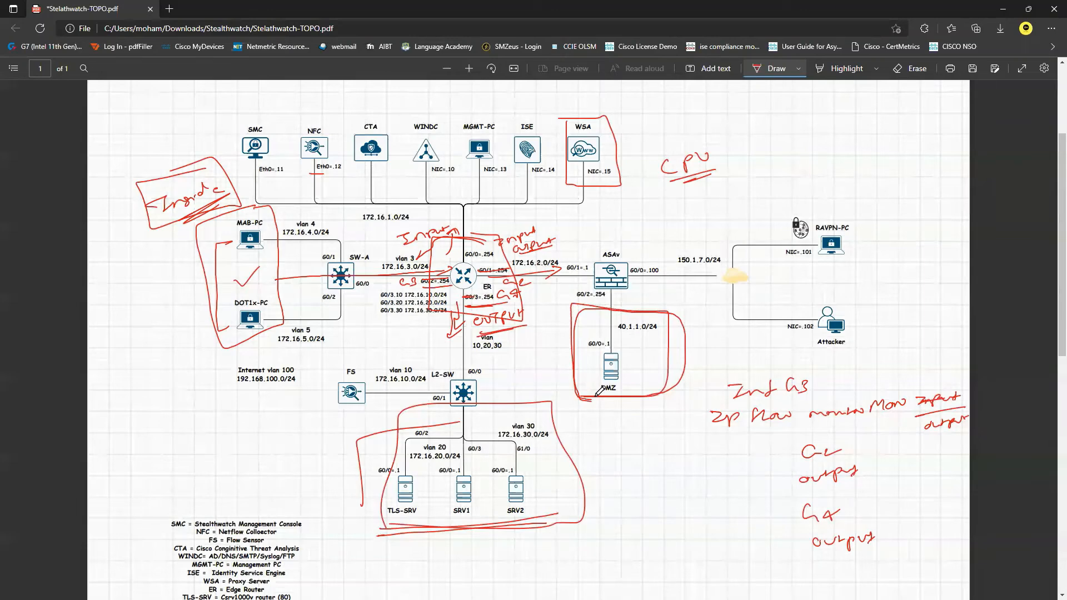
mouse_move(405, 179)
left_mouse_down()
mouse_move(459, 178)
mouse_move(457, 141)
mouse_move(414, 112)
mouse_move(410, 182)
mouse_move(453, 187)
left_mouse_up()
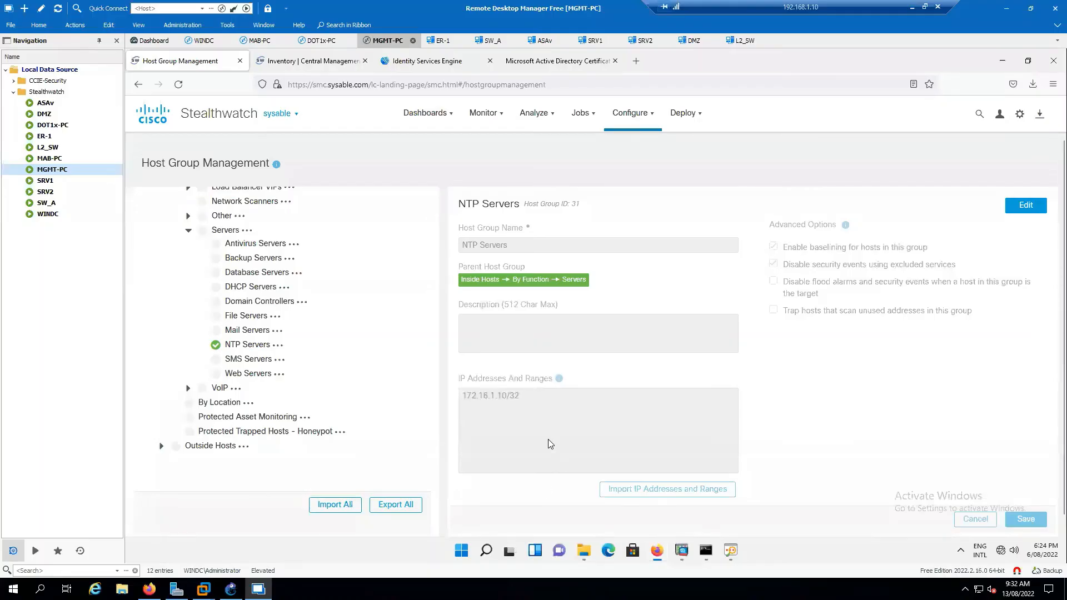
Create a new host group named Server-Farm-1 under Web Servers.
left_click(277, 375)
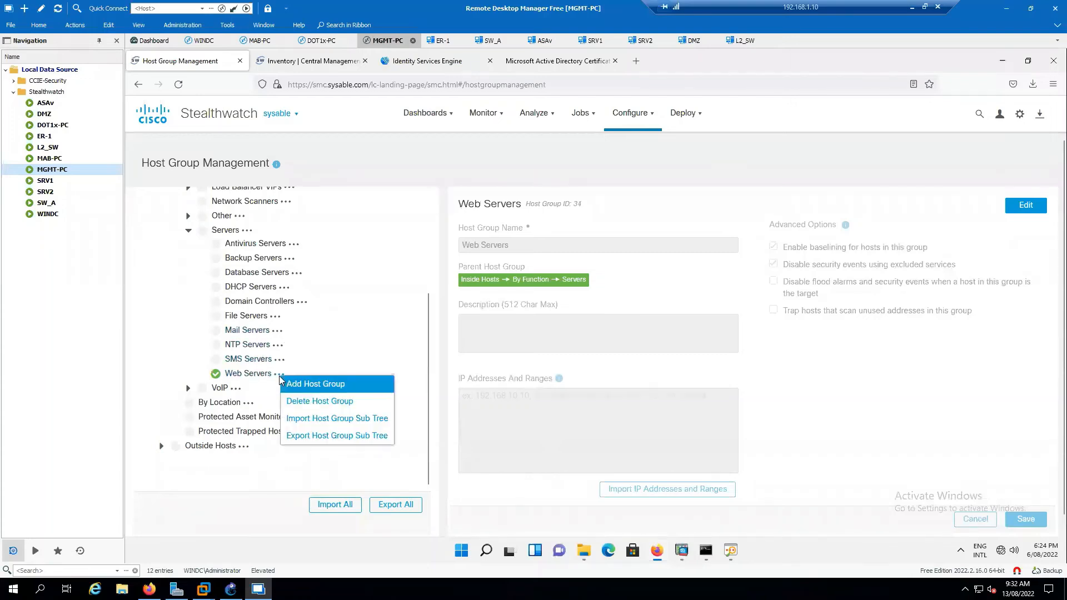
left_click(323, 389)
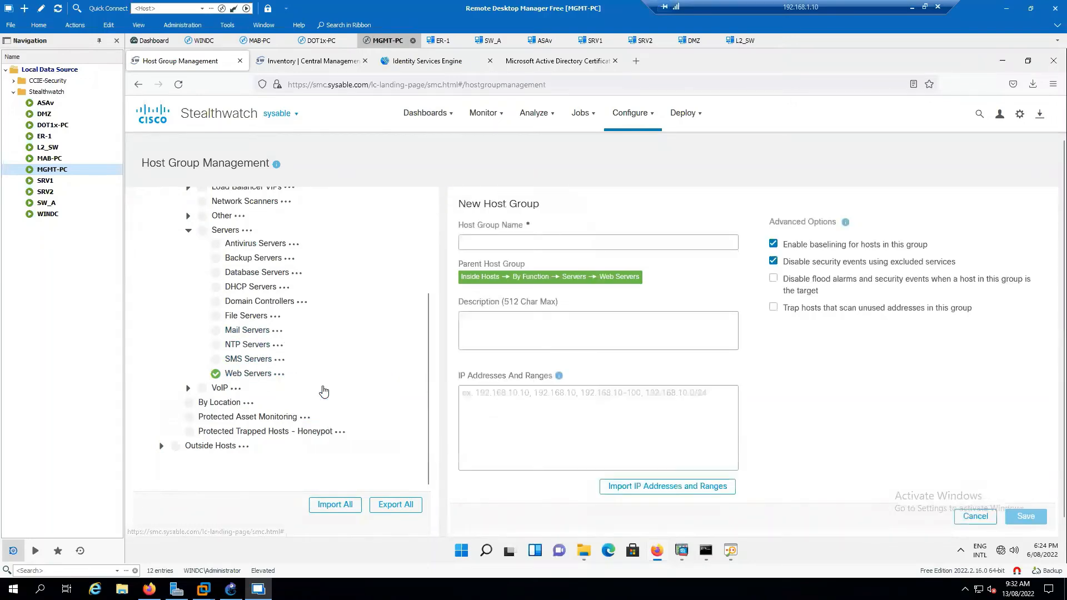
left_click(538, 243)
type("Serv")
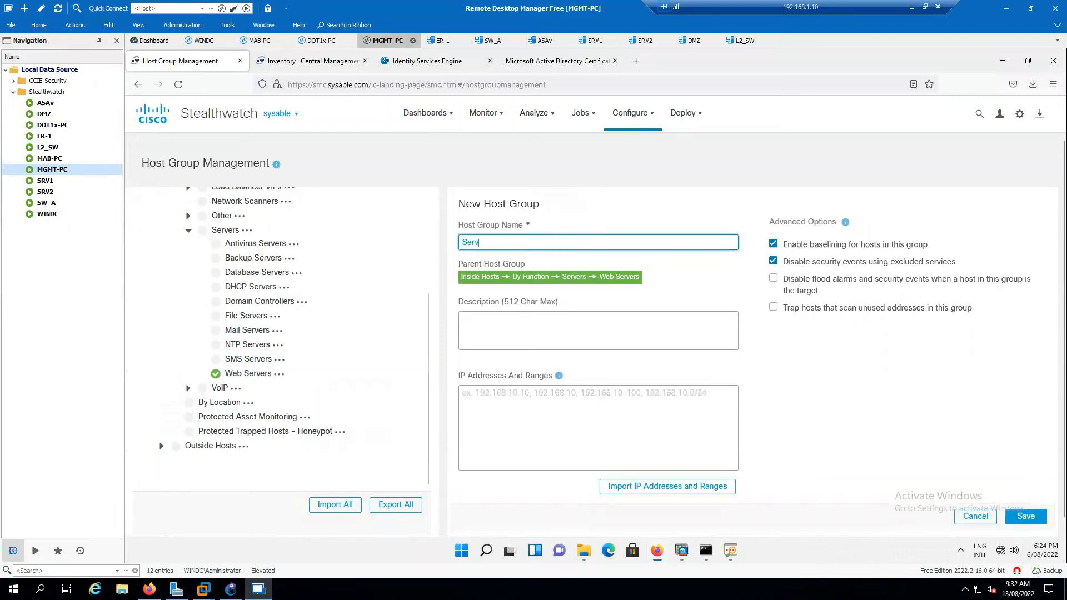
type("er-Farm-1")
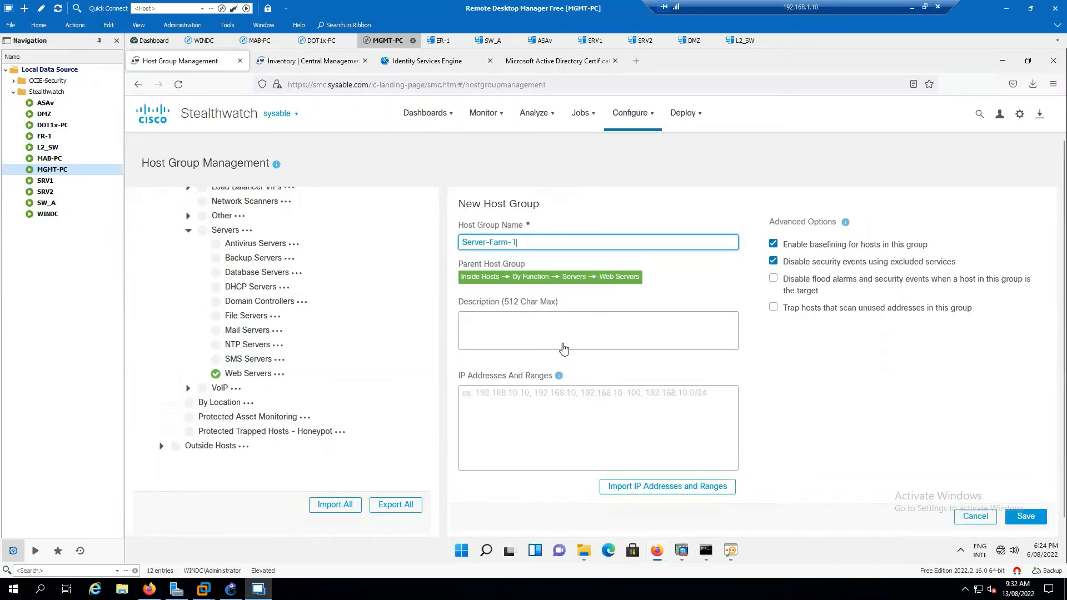
left_click(529, 406)
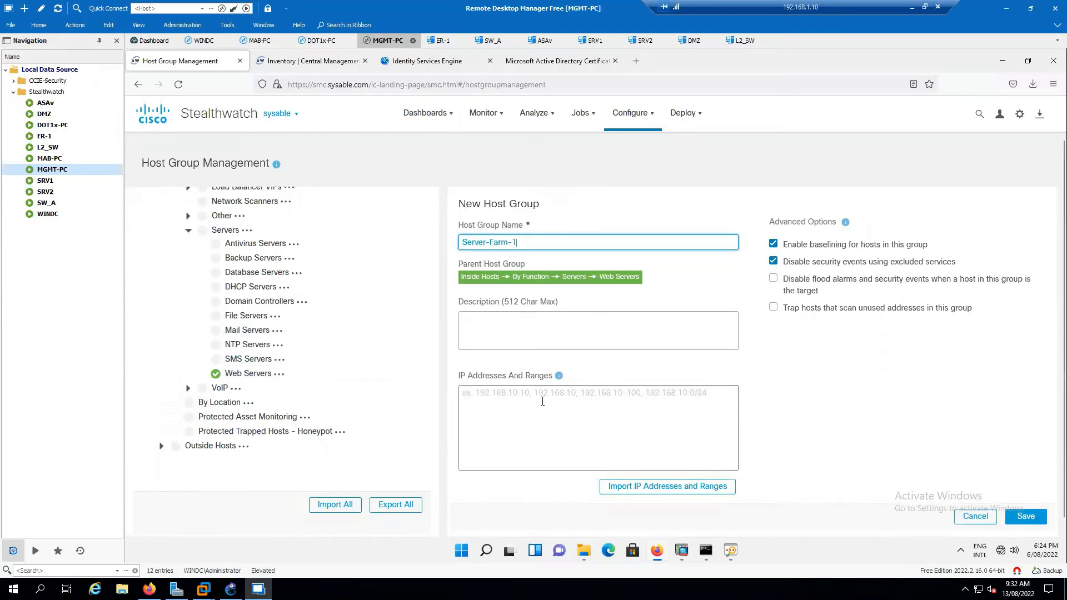
Enter ranges 172.16.20.0/24 and 172.16.30.0/24 for Server-Farm-1 and save it.
type("172.16.")
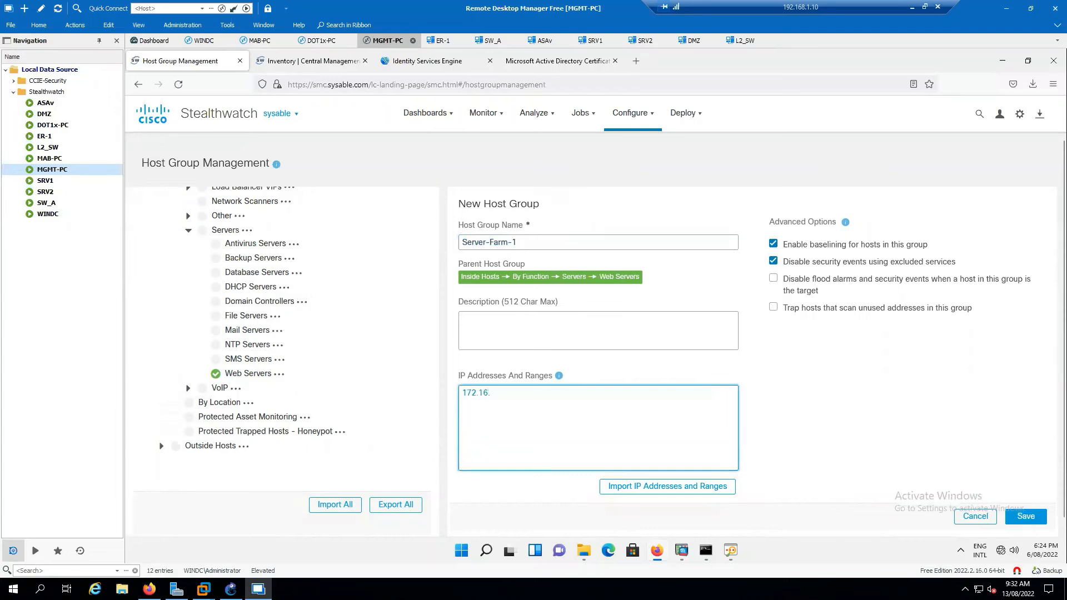
type("10.0/24")
left_click(495, 397)
key("BackSpace")
type("2")
left_click_drag(535, 415, 461, 392)
left_click(555, 436)
left_click(1026, 517)
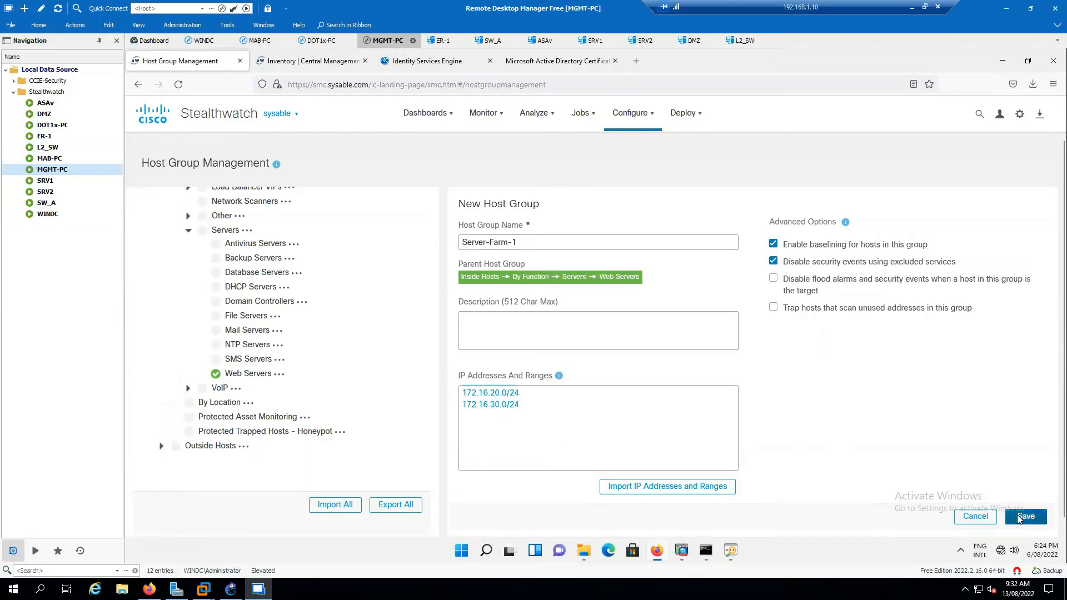
scroll(314, 414, "down", 3)
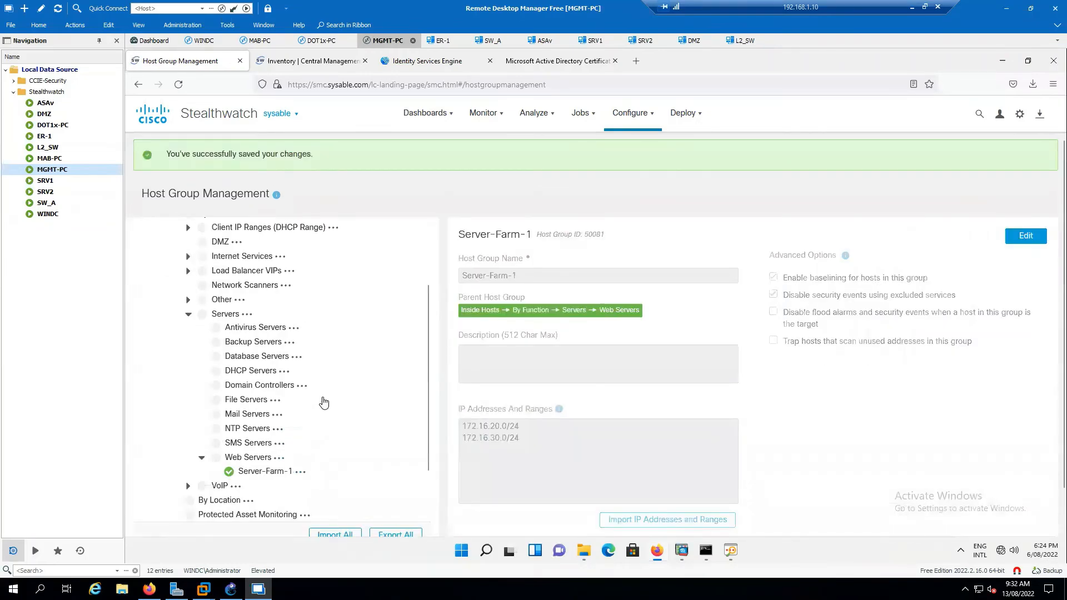
left_click(277, 390)
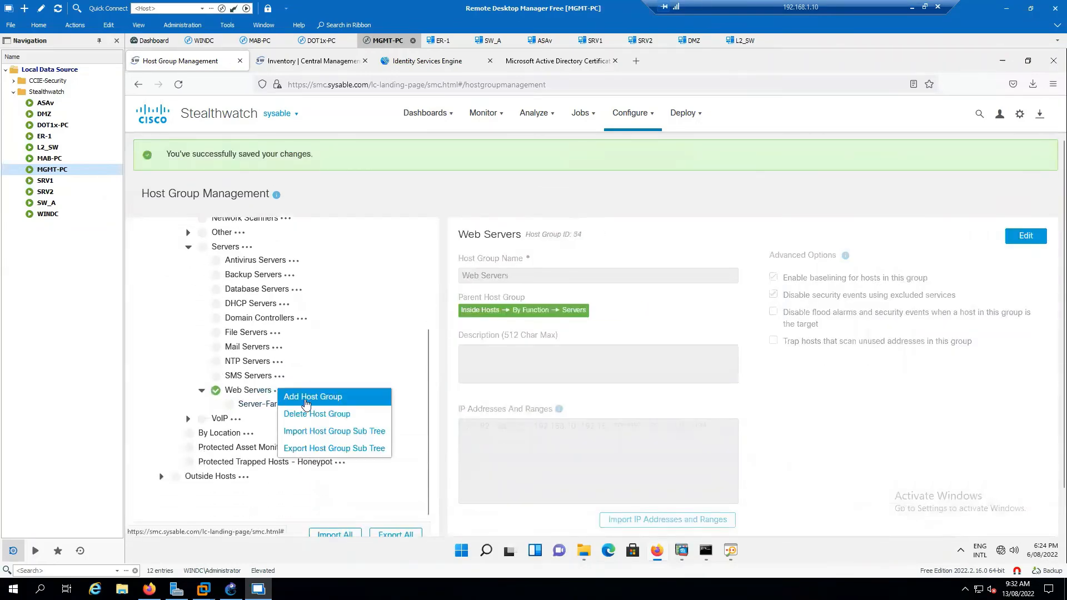
Add and save a Server-Farm-2 host group under Web Servers containing 40.1.1.2/32.
left_click(294, 398)
left_click(538, 277)
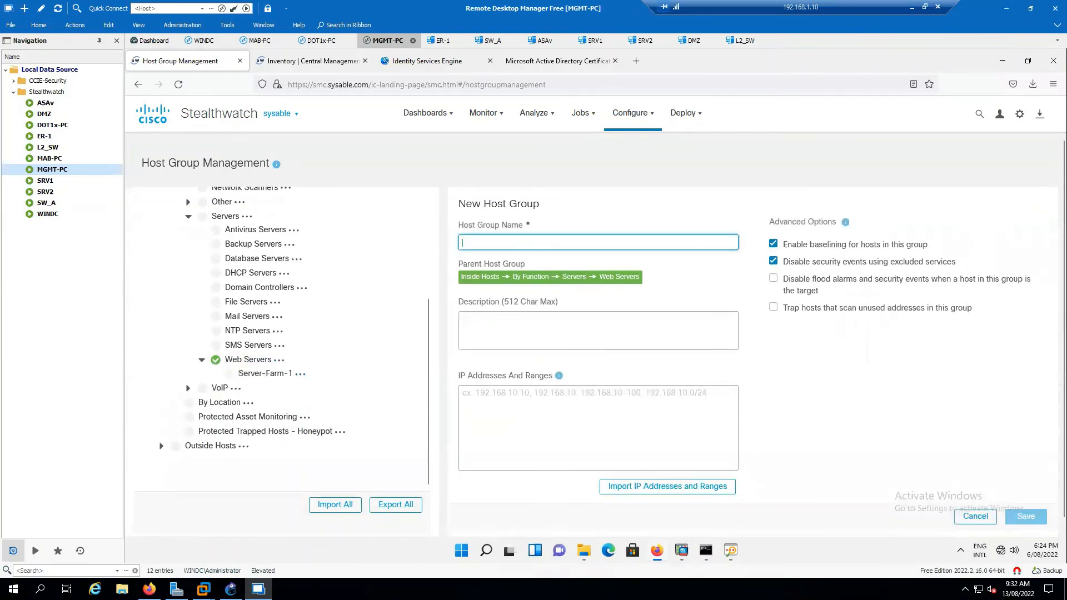
type("S")
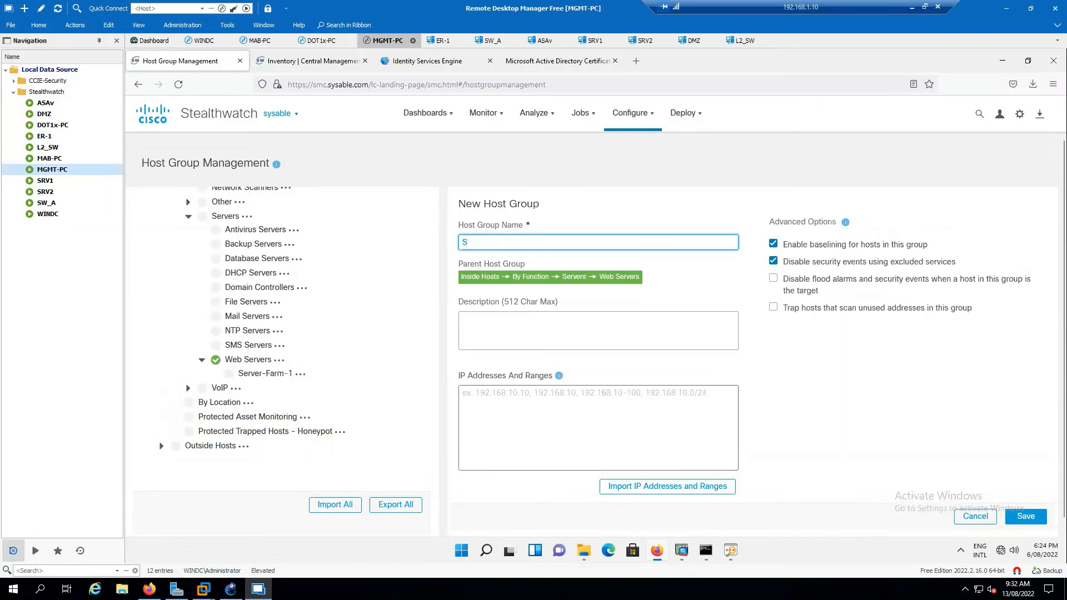
type("wervrm-2")
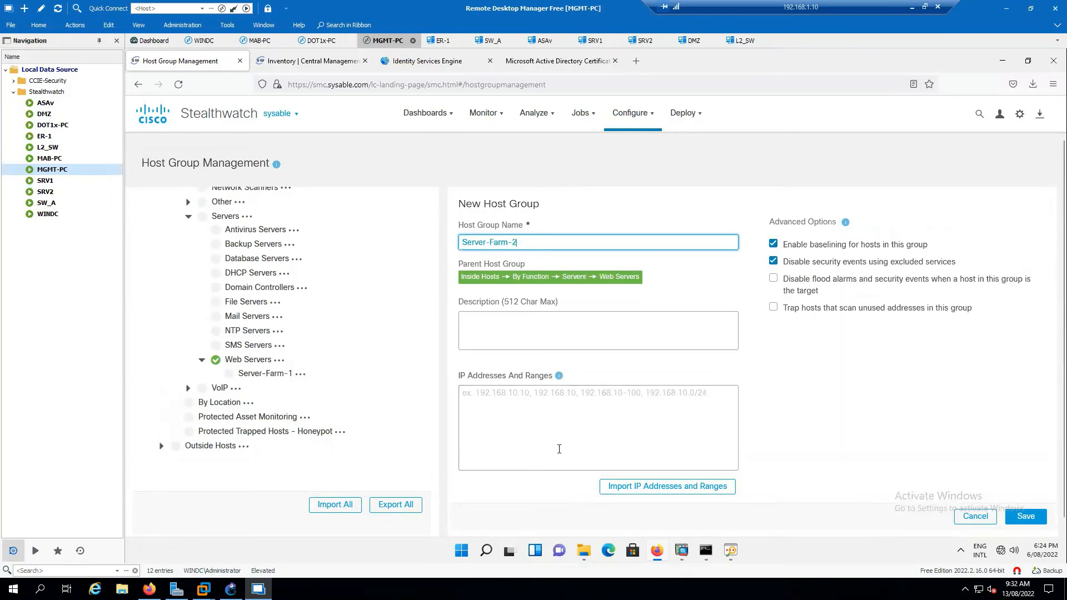
left_click(581, 405)
type("40.1.1.0")
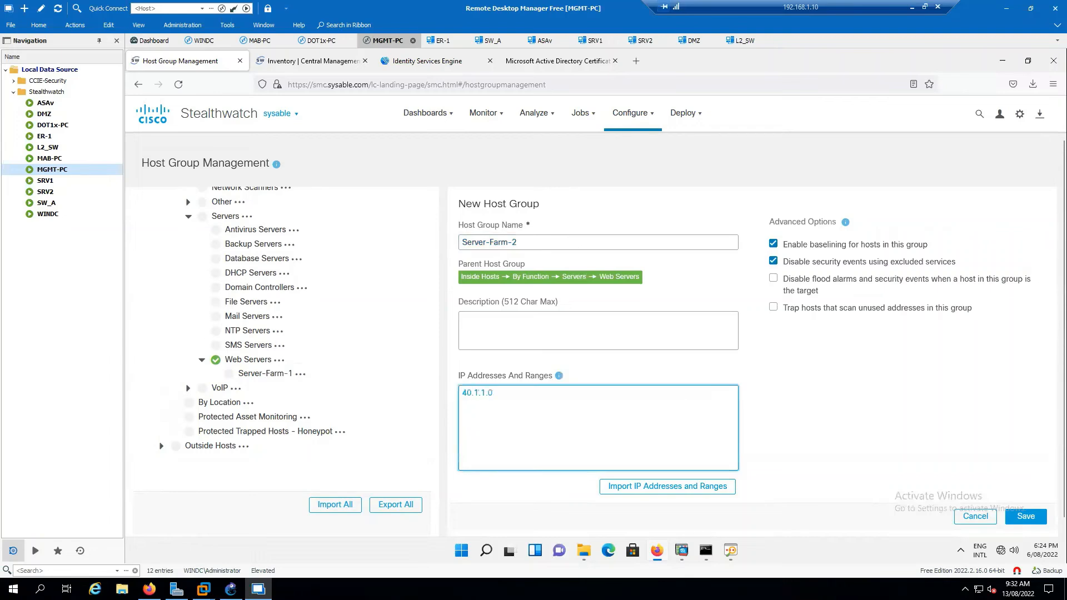
key("BackSpace")
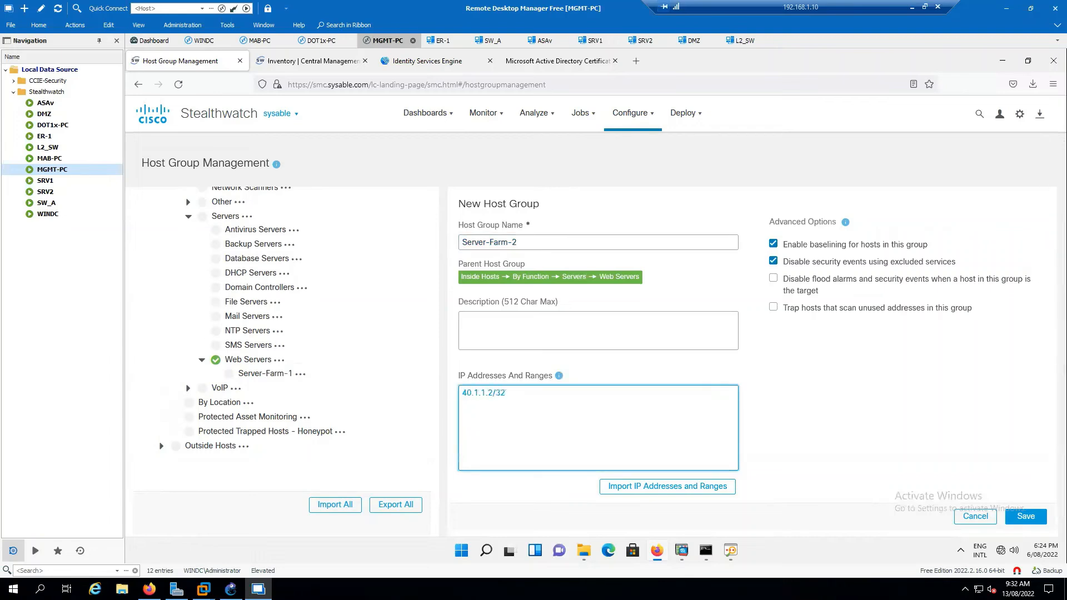
left_click(1026, 517)
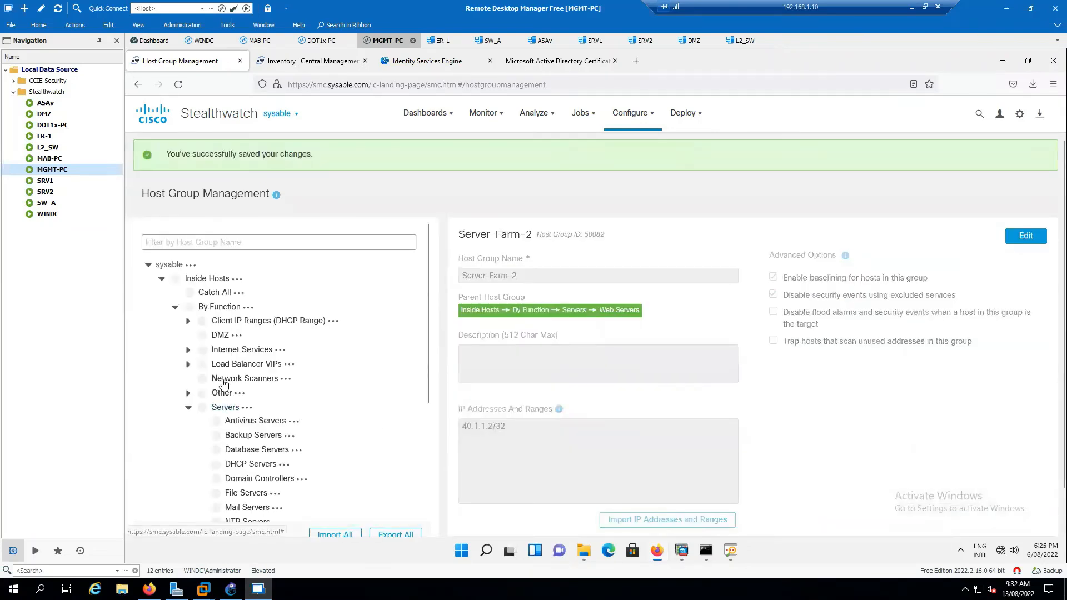
scroll(324, 414, "down", 2)
scroll(324, 413, "down", 3)
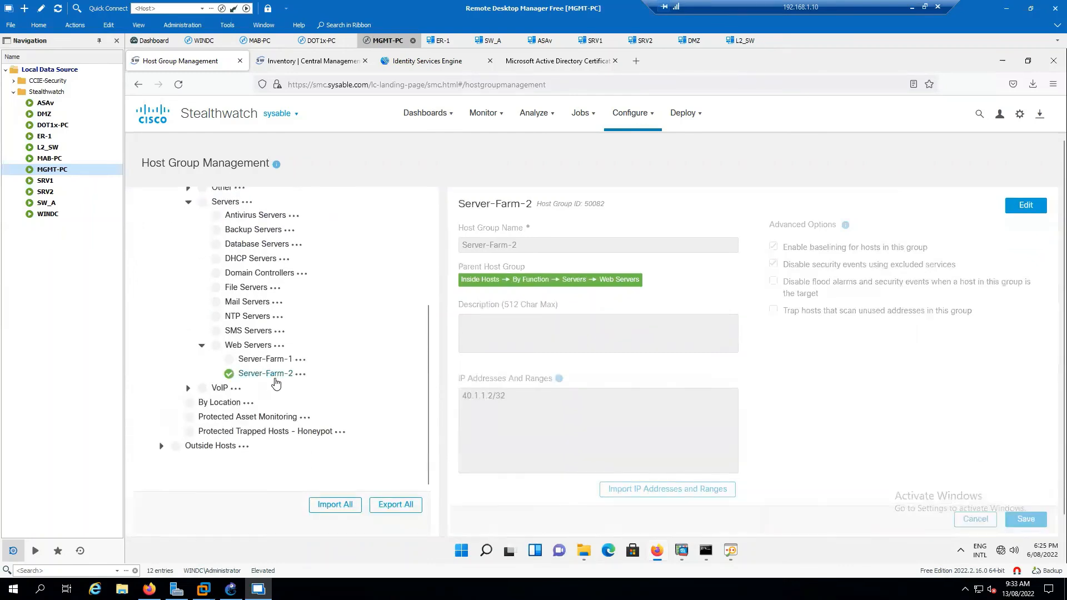
Add a third Web Servers subgroup named Web-Server with 172.16.1.10/32 and save it.
left_click(279, 346)
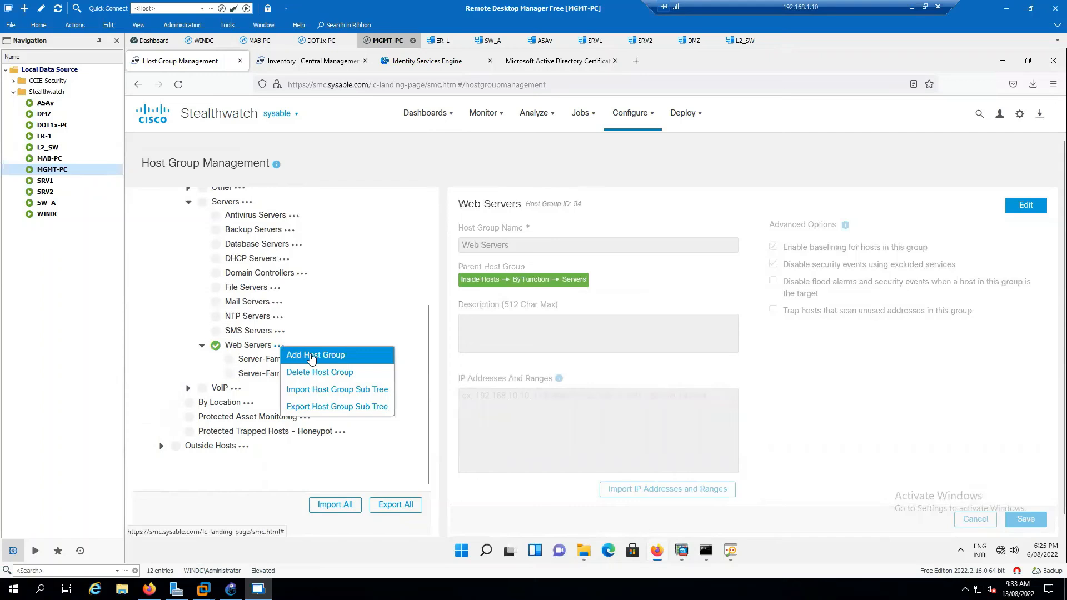
left_click(312, 356)
left_click(582, 242)
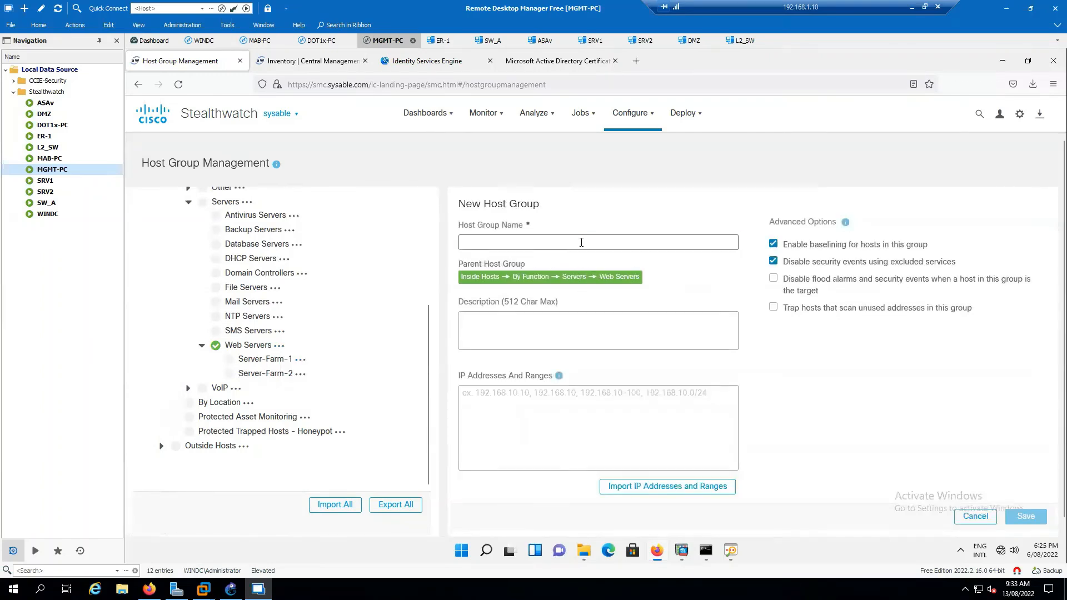
type("Web-Server")
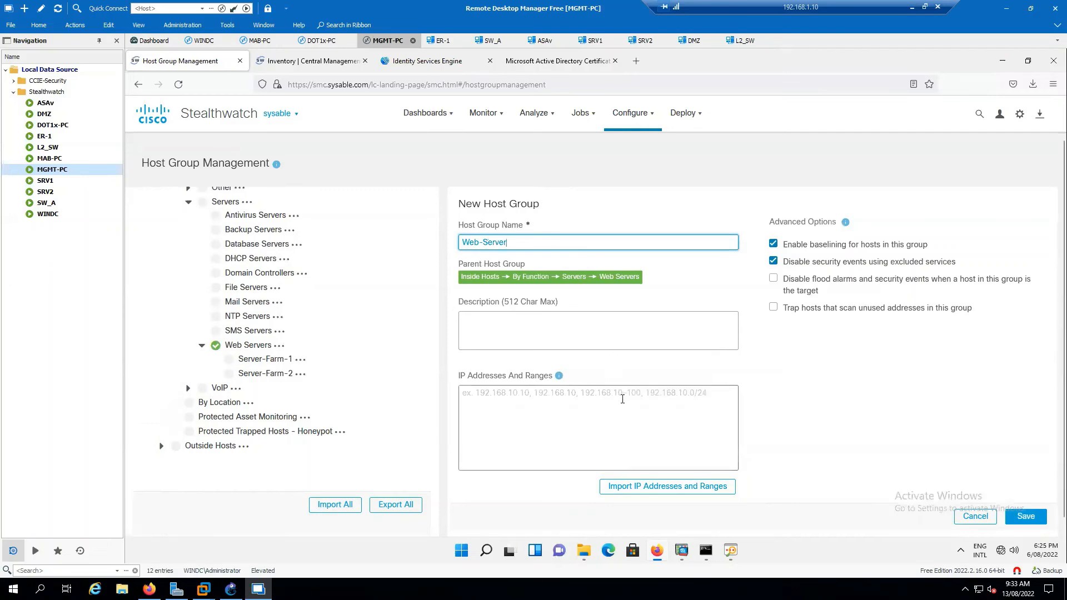
left_click(467, 393)
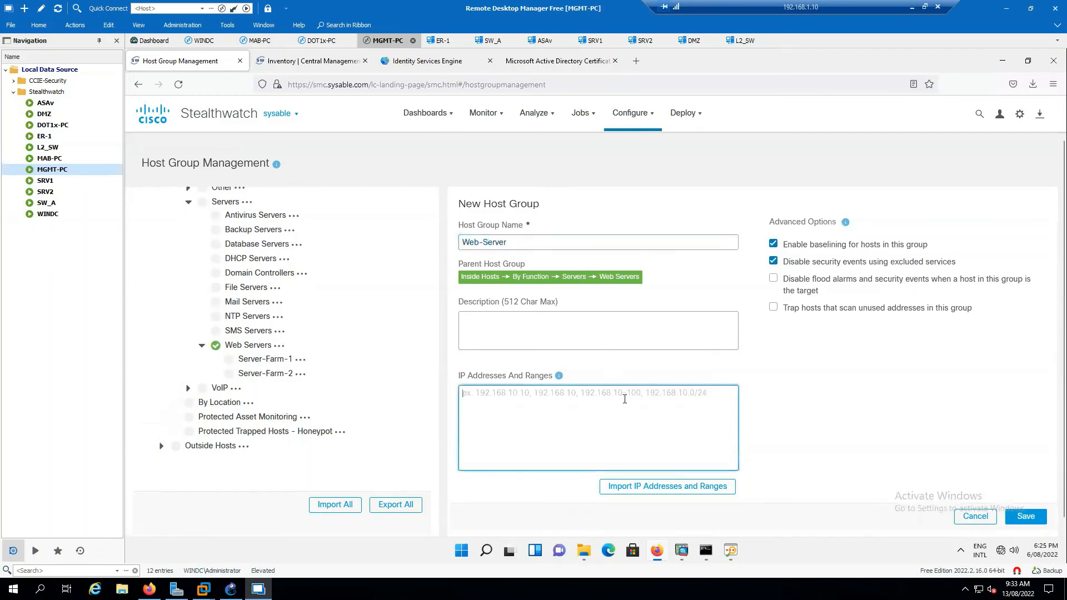
type("172.16.1.10/")
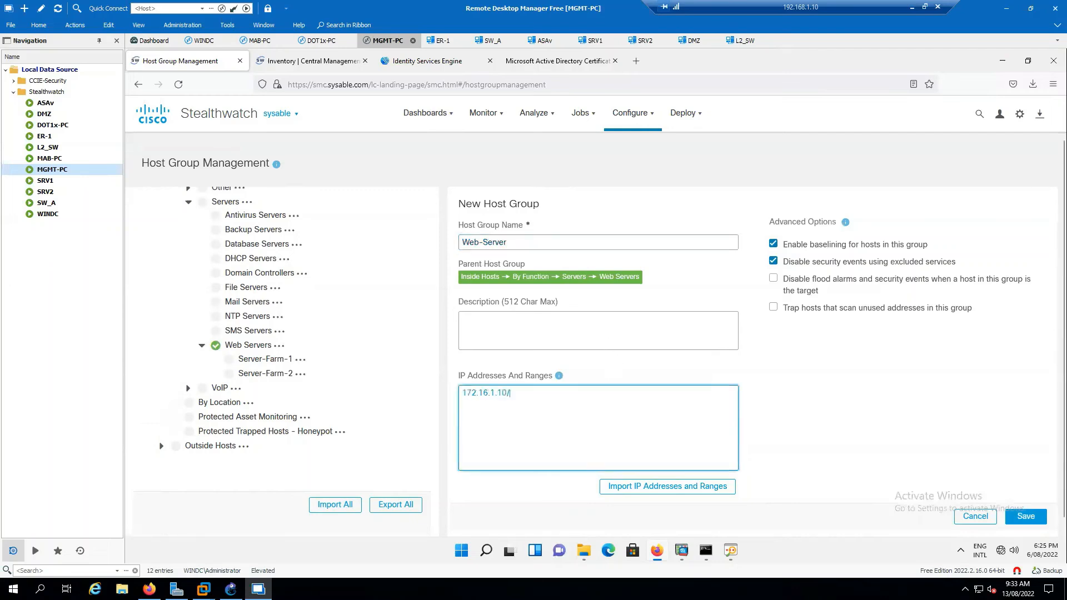
type("32")
left_click(1026, 517)
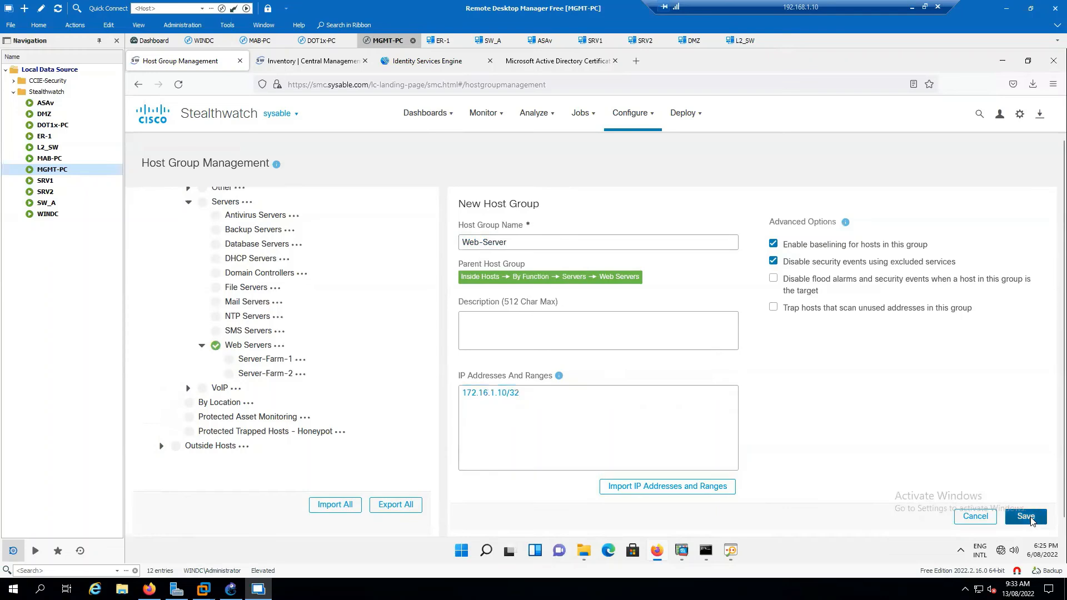
scroll(289, 373, "down", 4)
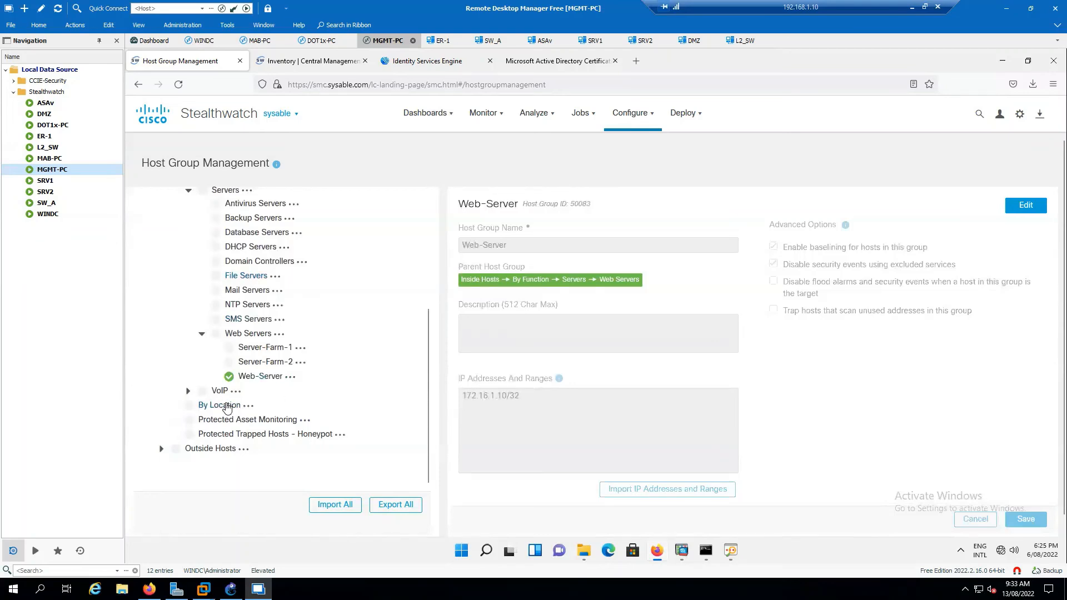
Add and save a Melbourne host group under By Location.
left_click(236, 406)
left_click(249, 406)
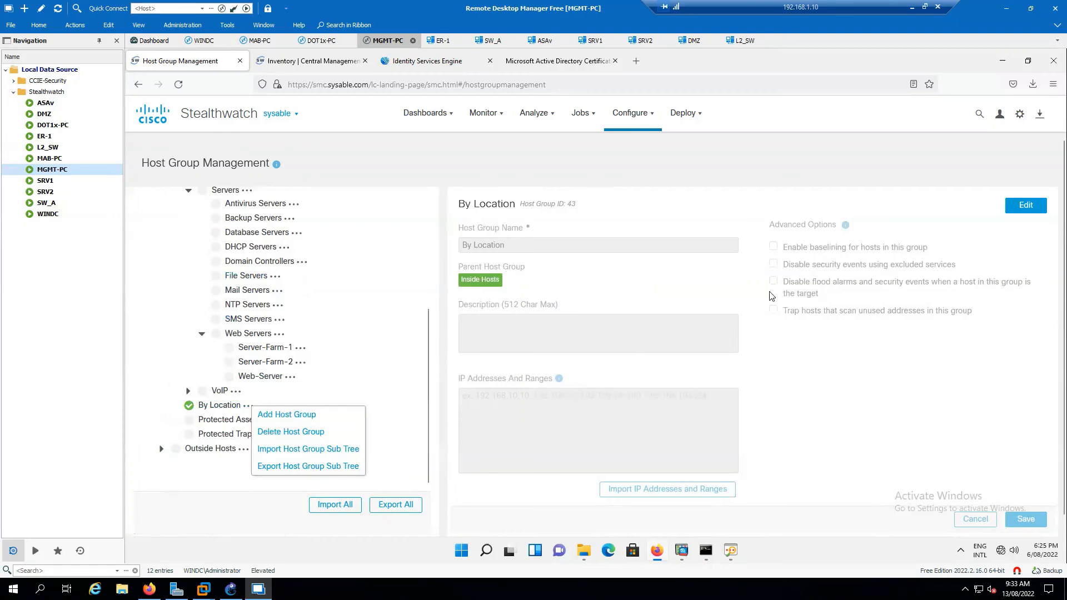
left_click(1026, 205)
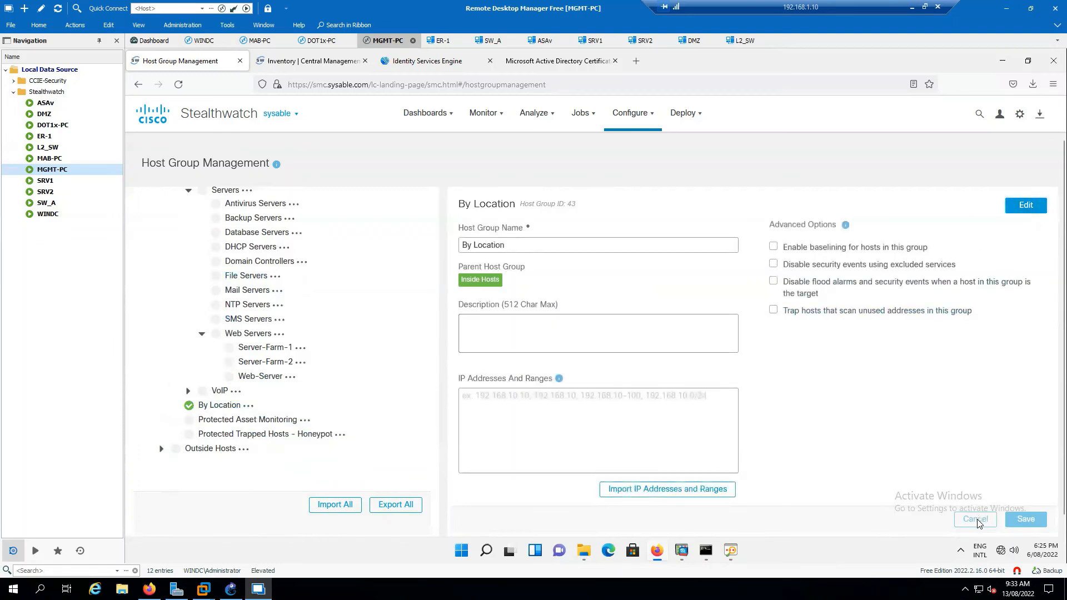
left_click(248, 407)
left_click(276, 413)
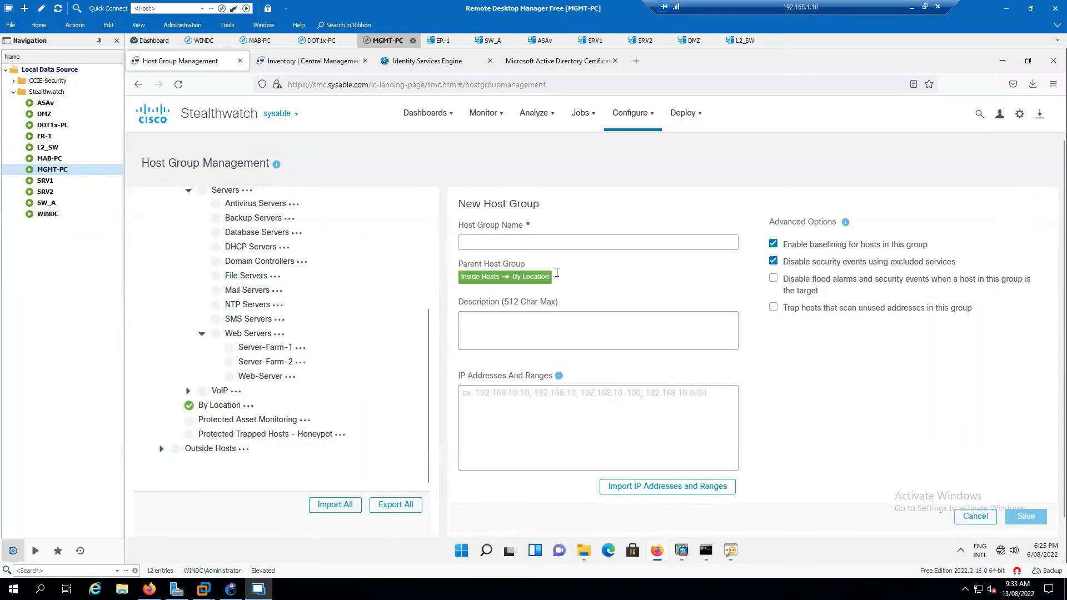
left_click(562, 243)
type("Melbo")
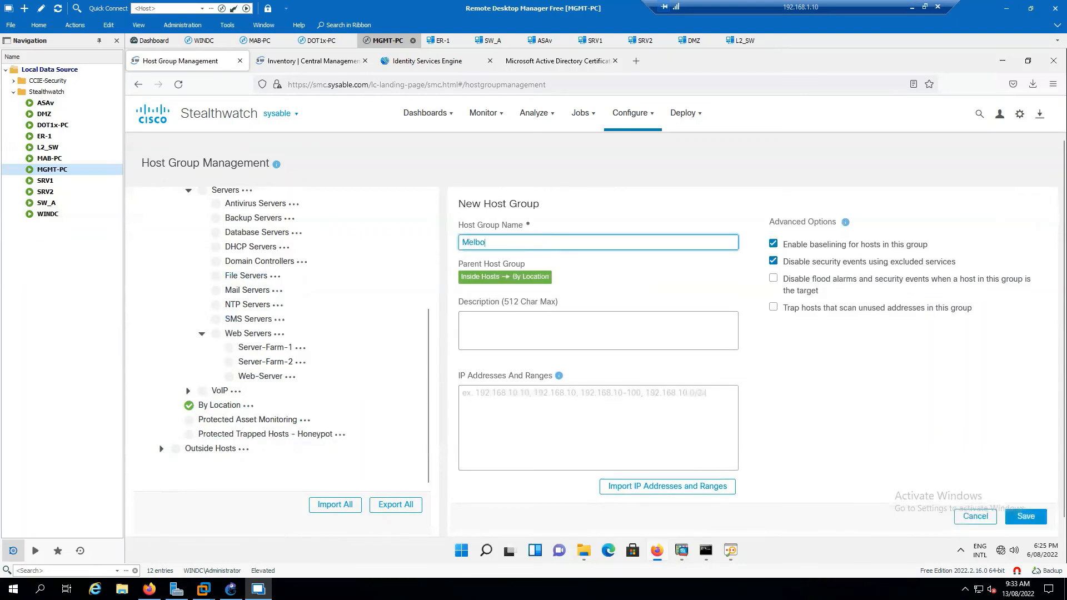
type("urne")
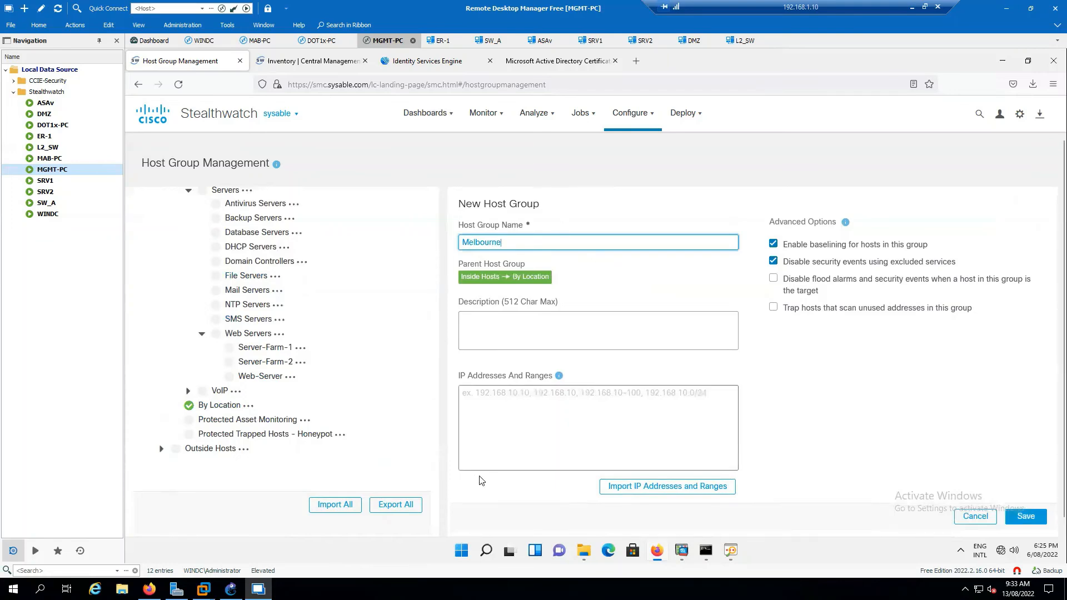
left_click(1026, 516)
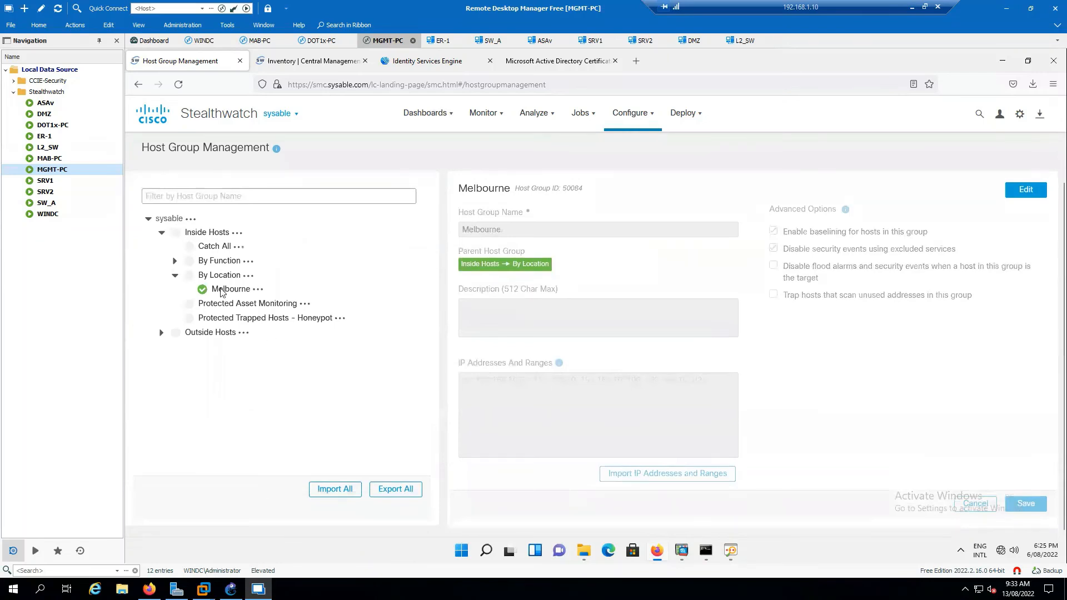
Add and save a Sydney host group under By Location.
left_click(248, 275)
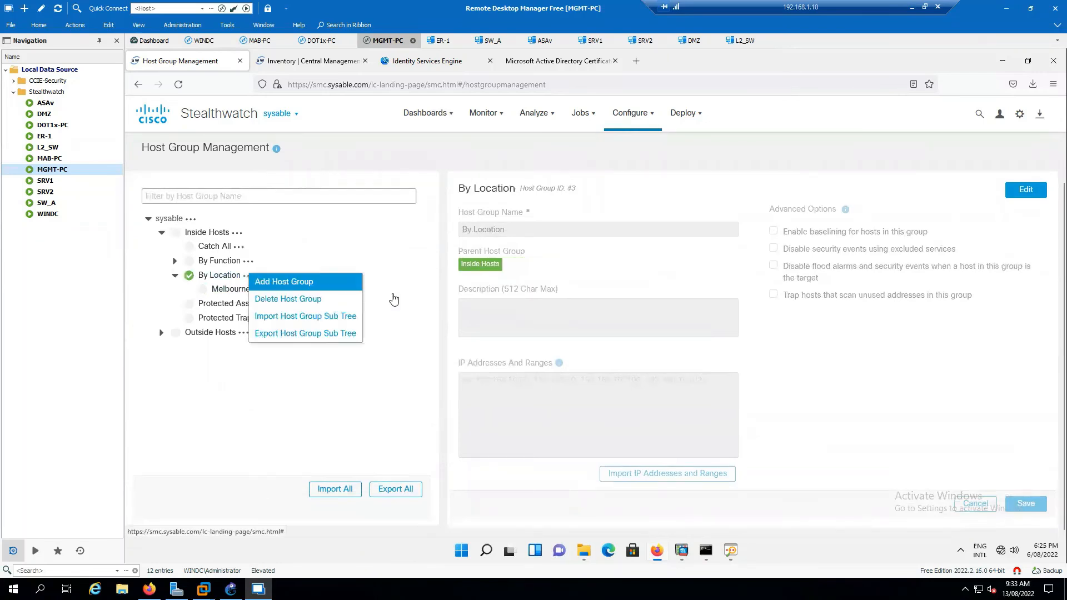
left_click(294, 282)
left_click(559, 229)
type("Sydney")
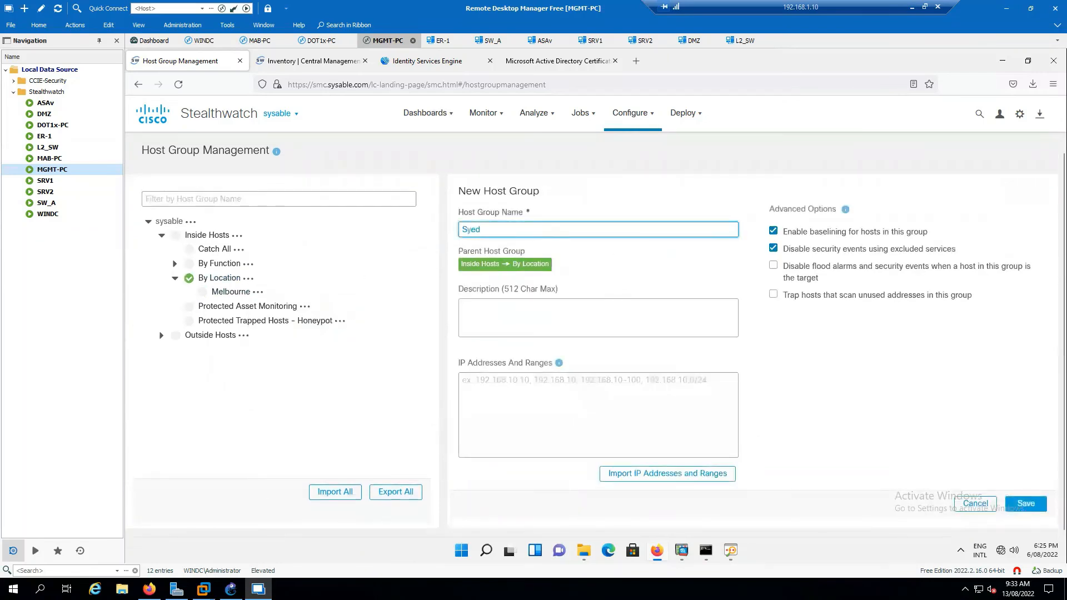
left_click(1021, 503)
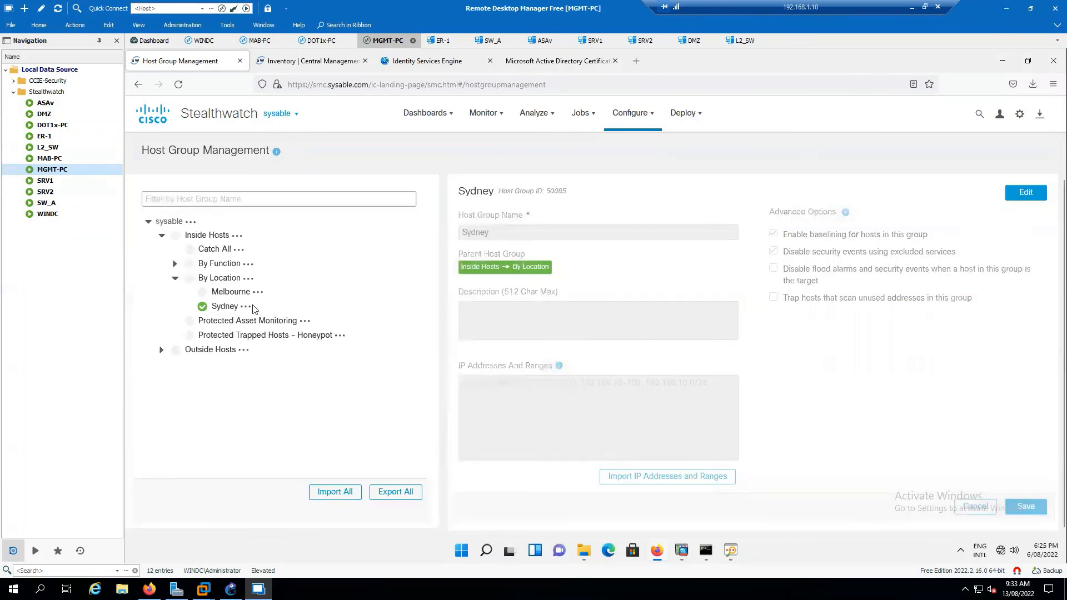
Add and save a Hobart host group under By Location, then edit its address field.
left_click(252, 278)
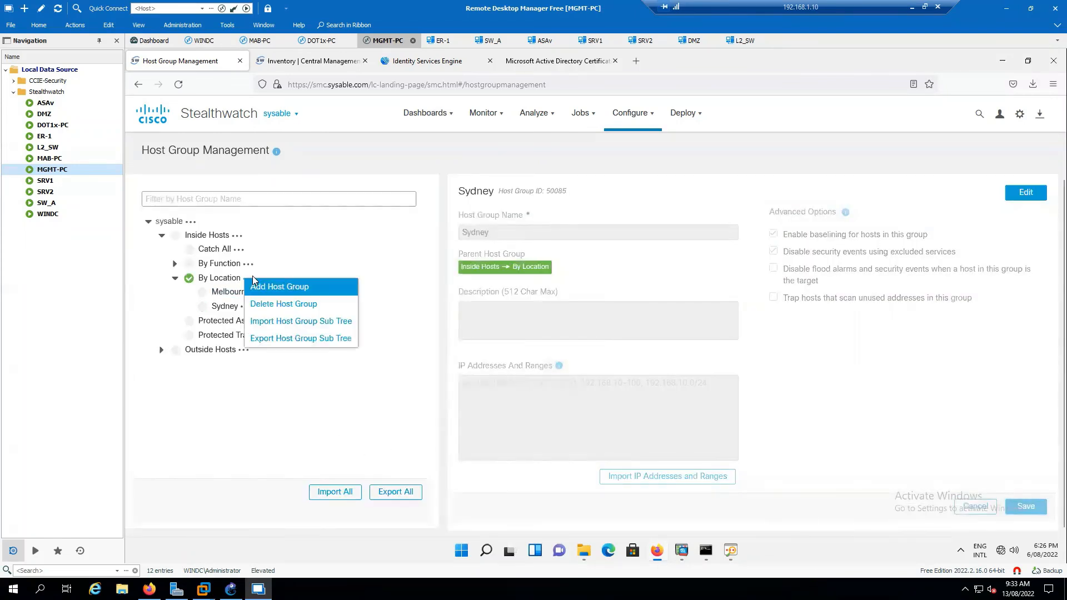
left_click(279, 287)
left_click(516, 232)
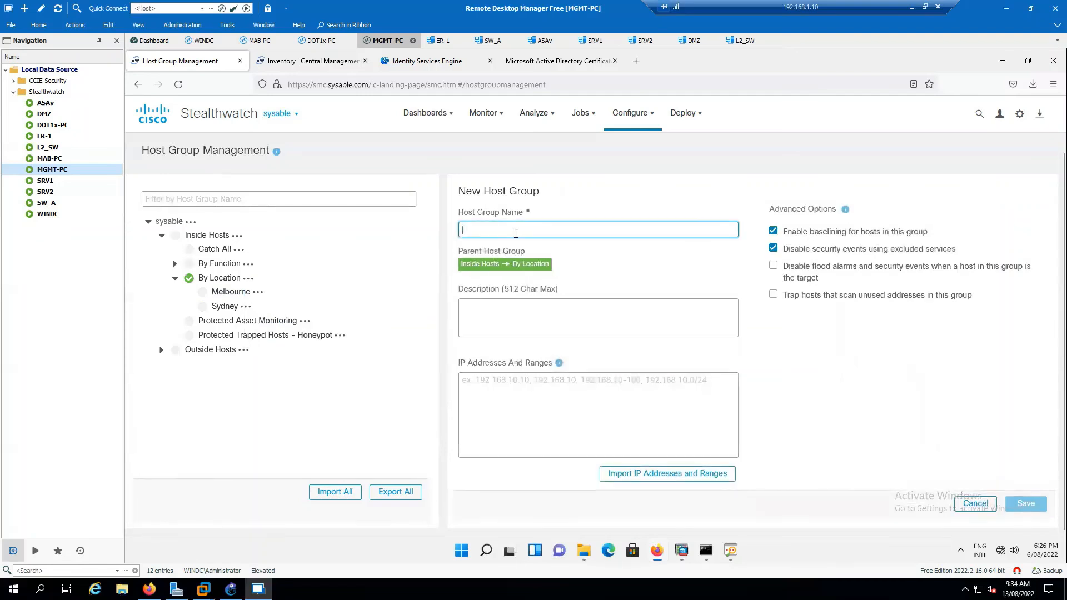
type("Hobart")
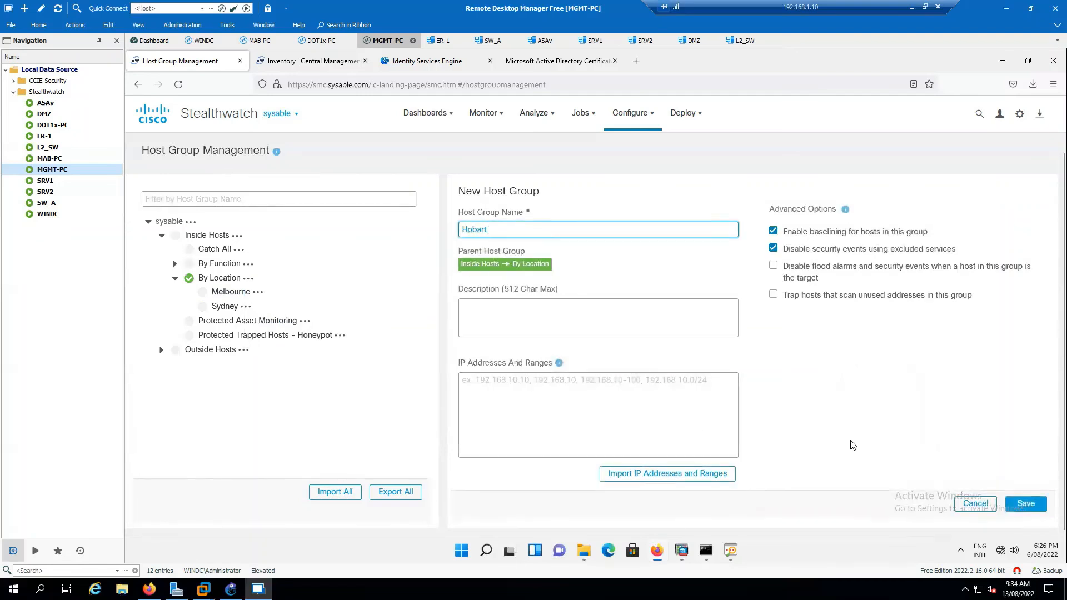
left_click(1027, 504)
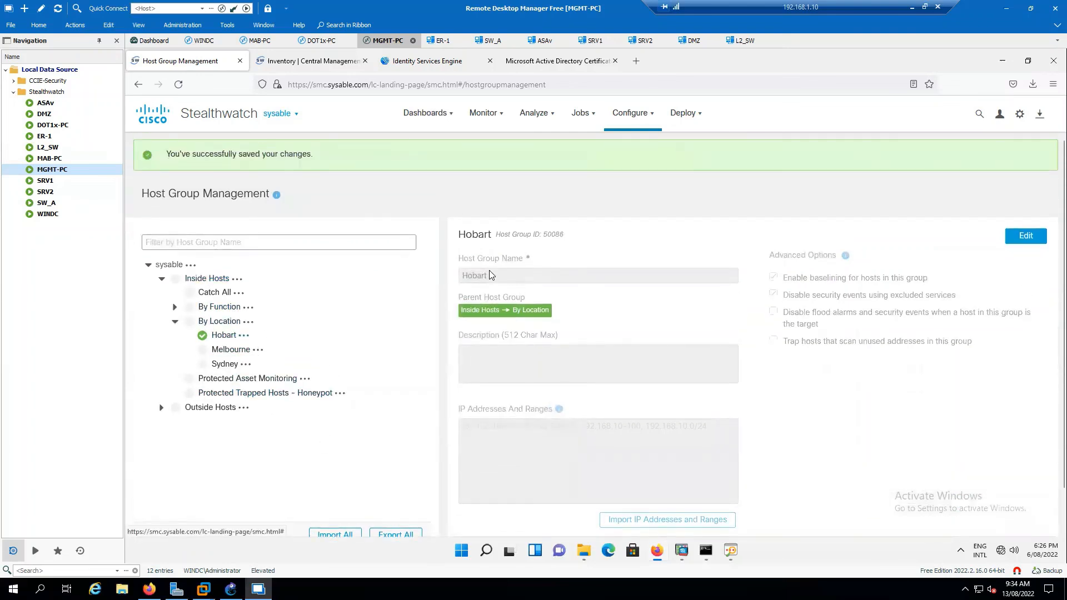
left_click(1026, 205)
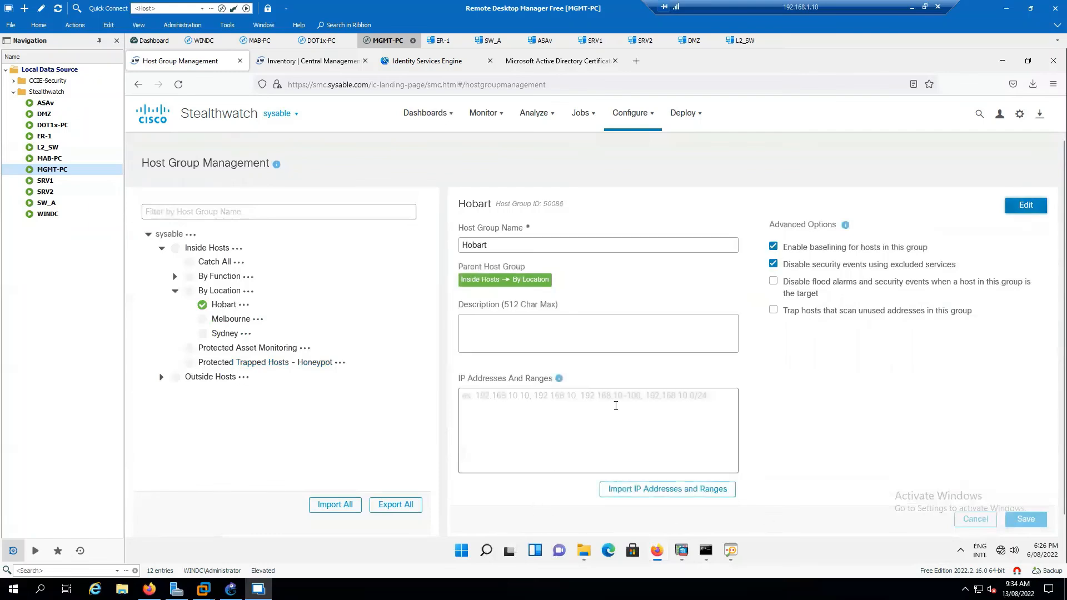
left_click(617, 406)
Save the Hobart host group with the range 172.16.20.0/24.
type("172.16.")
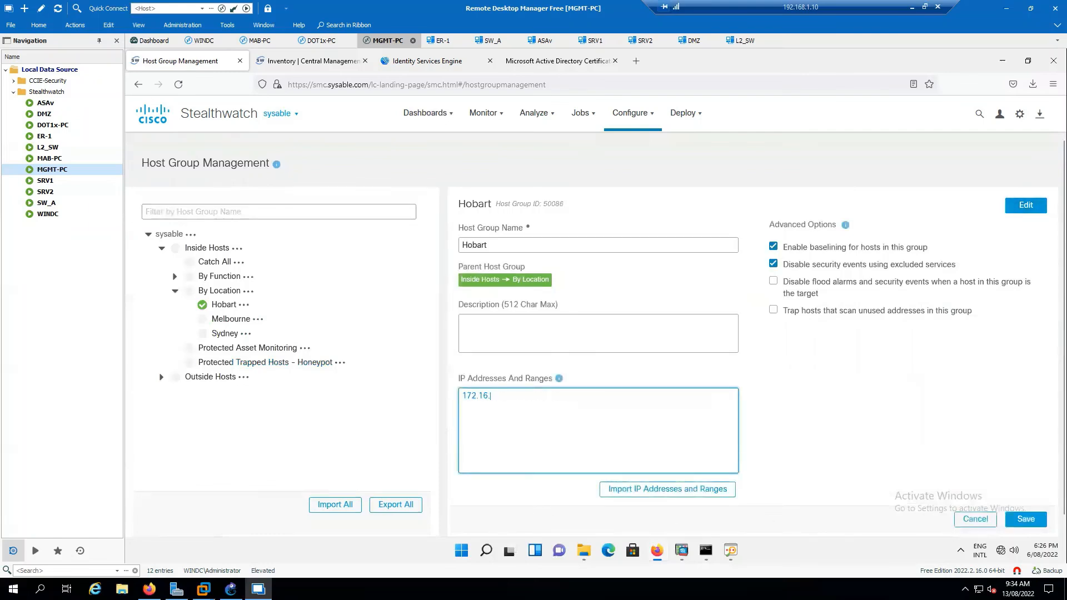
type("1")
key("BackSpace")
type("20.0/24")
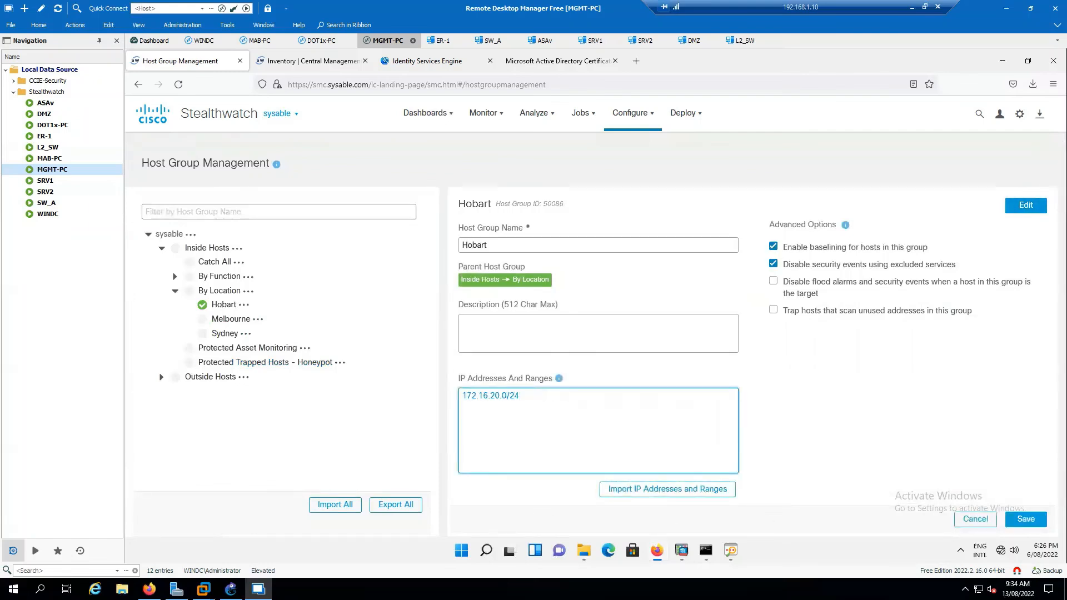
left_click(1026, 520)
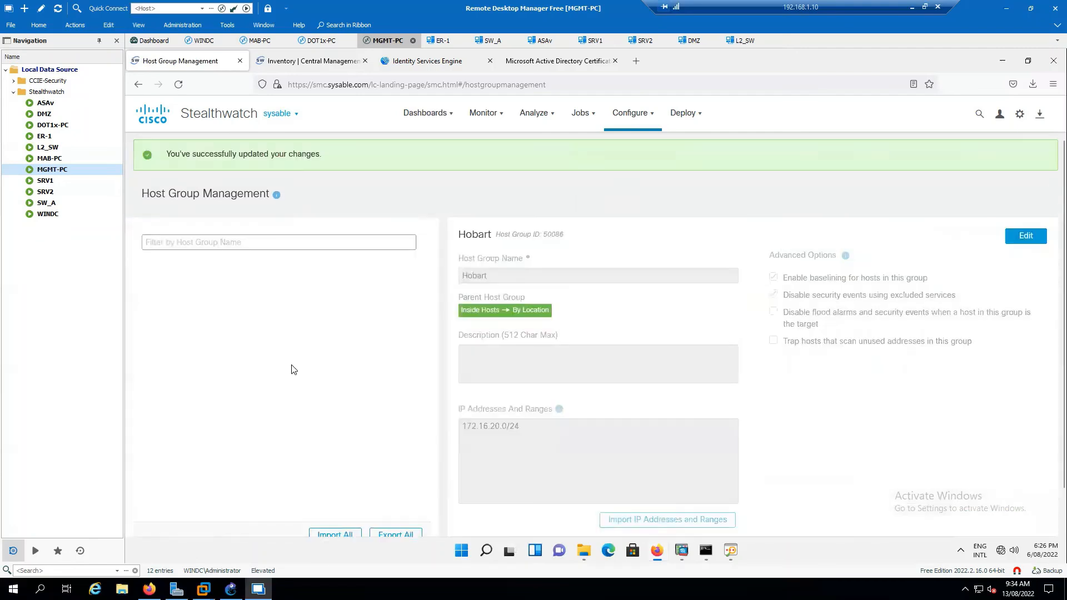
Save the Melbourne host group with the range 172.16.30.0/24.
left_click(243, 350)
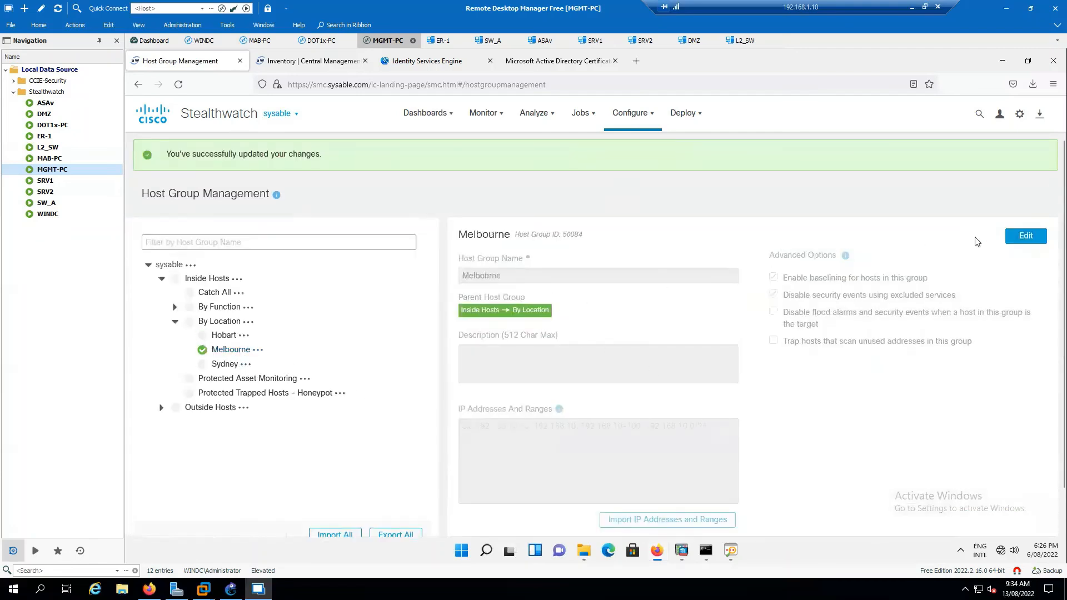
left_click(1026, 236)
left_click(543, 443)
type("17")
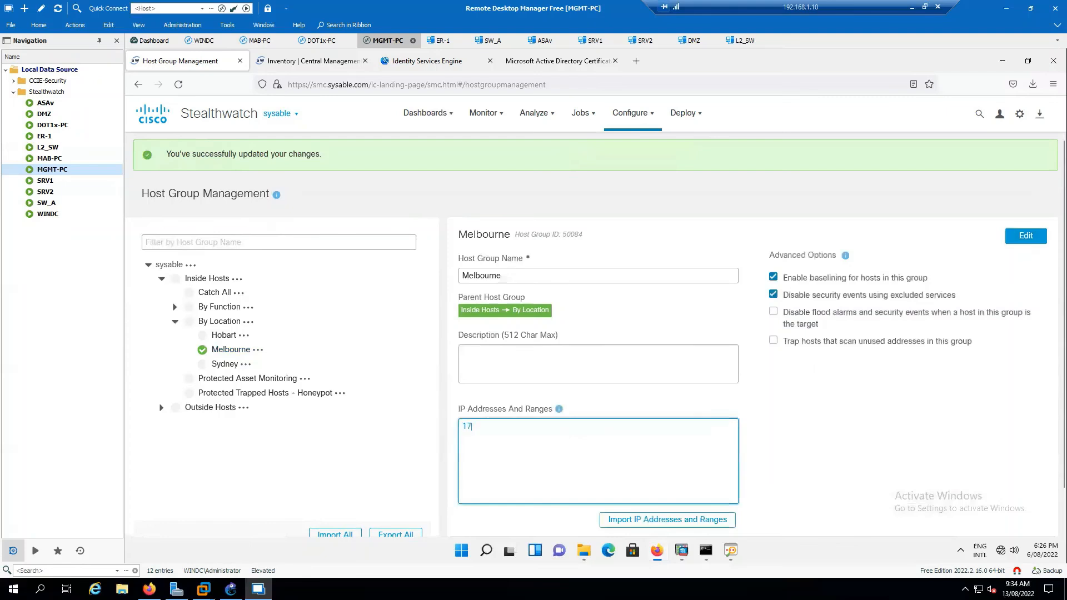
type("2.16.30.0/")
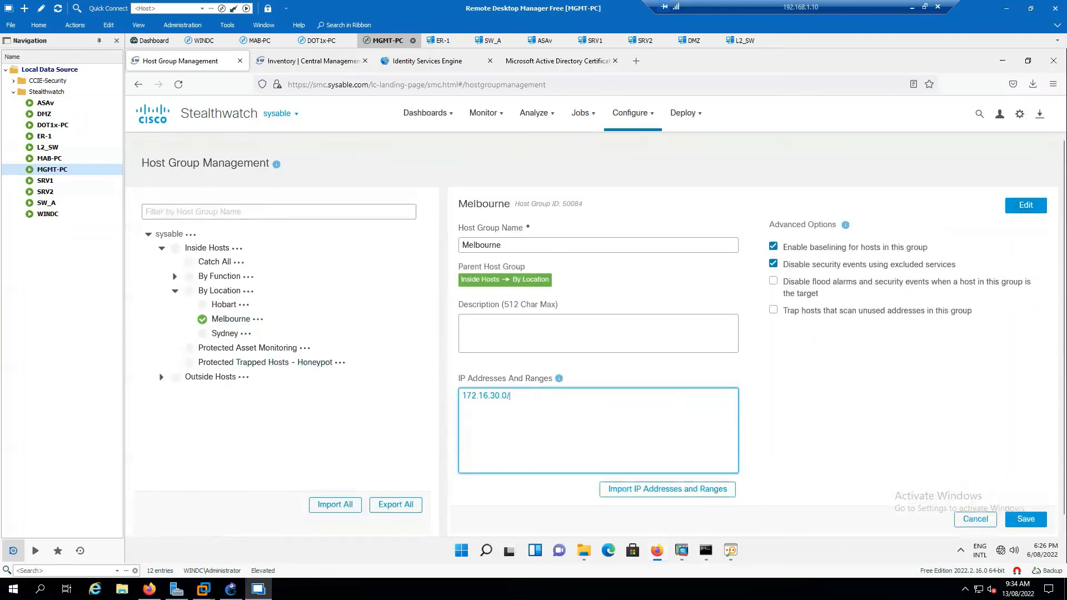
type("24")
left_click(1026, 518)
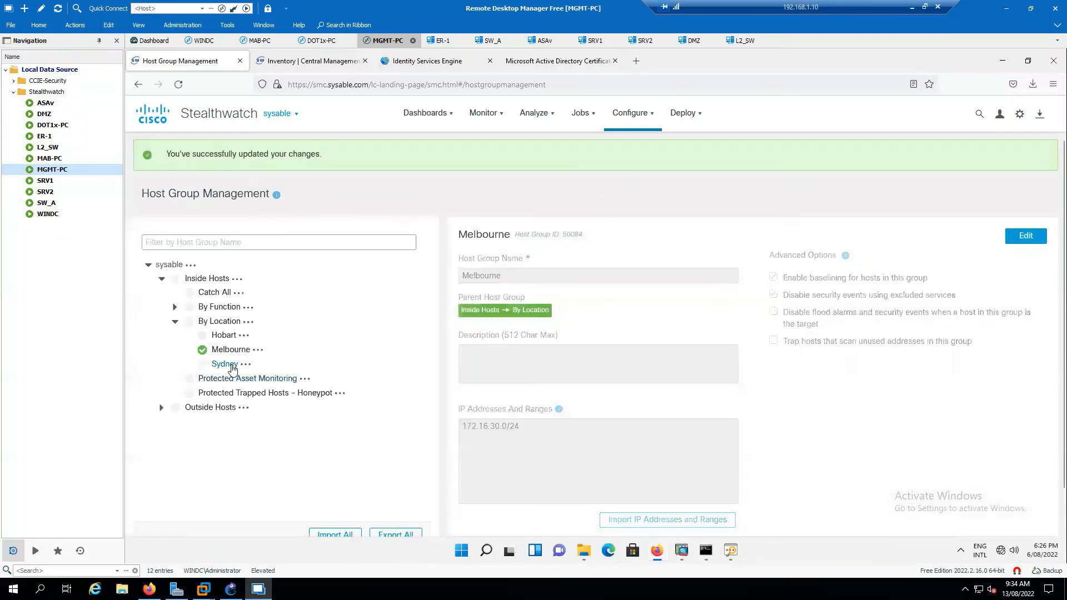
Replace Sydney's addresses with 40.1.1.2/32 and 172.16.1.10/32 and save the group.
left_click(225, 364)
left_click(1026, 236)
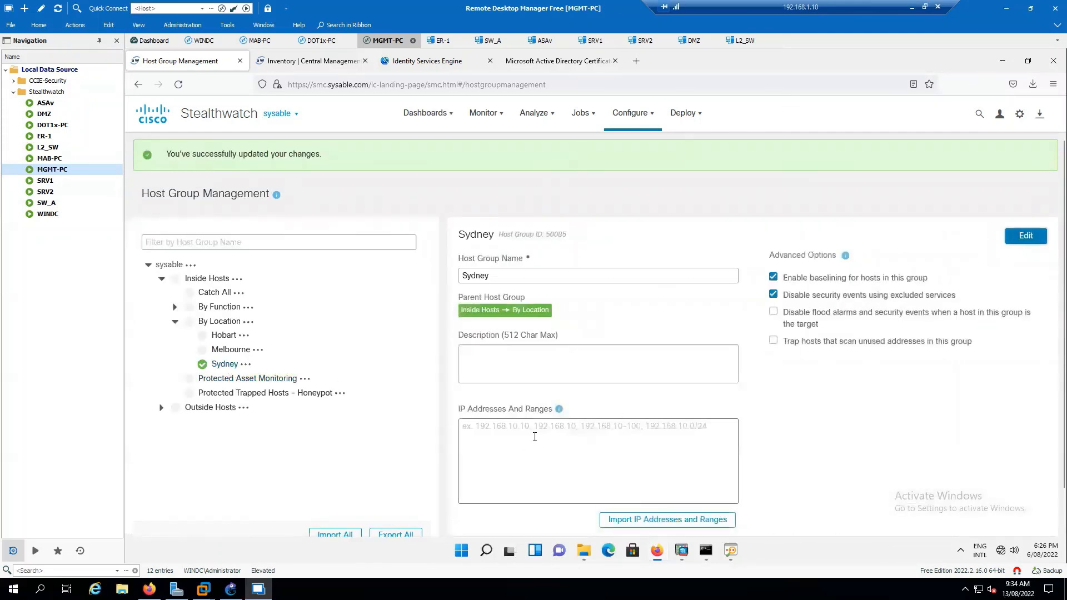
left_click(599, 461)
key("ctrl+a")
type("40.1.1.")
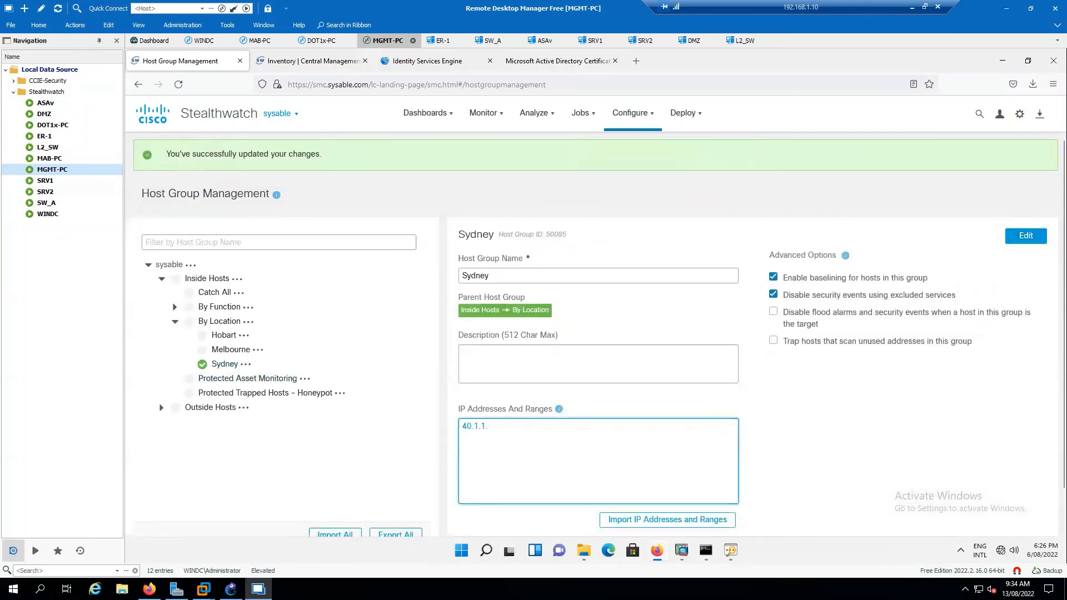
type("0/24")
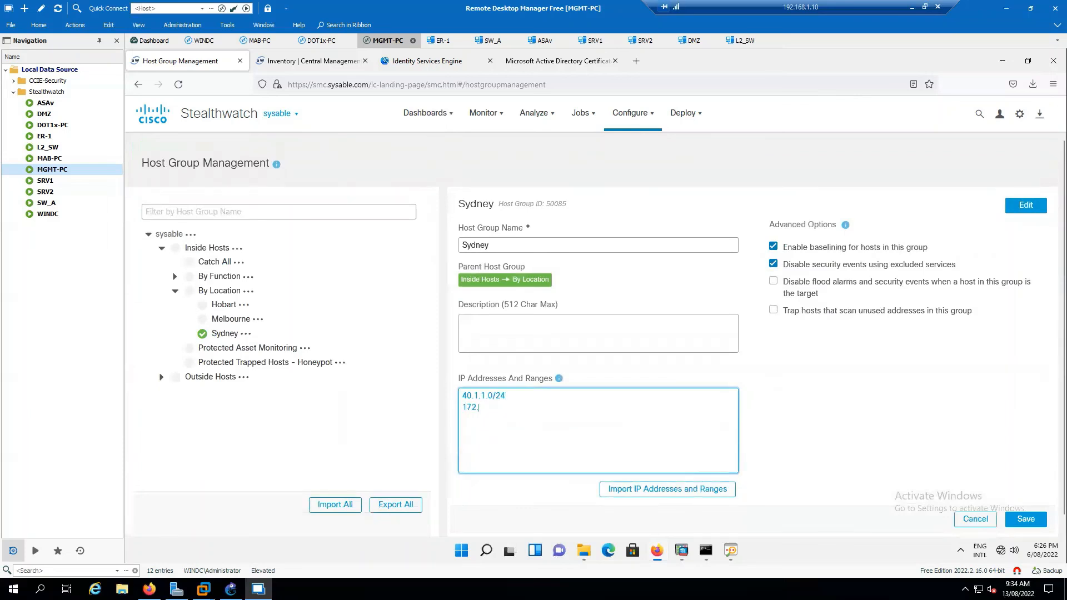
key("Return")
type("172.16.1.10")
left_click(549, 391)
key("BackSpace")
key("BackSpace")
key("BackSpace")
left_click(1024, 519)
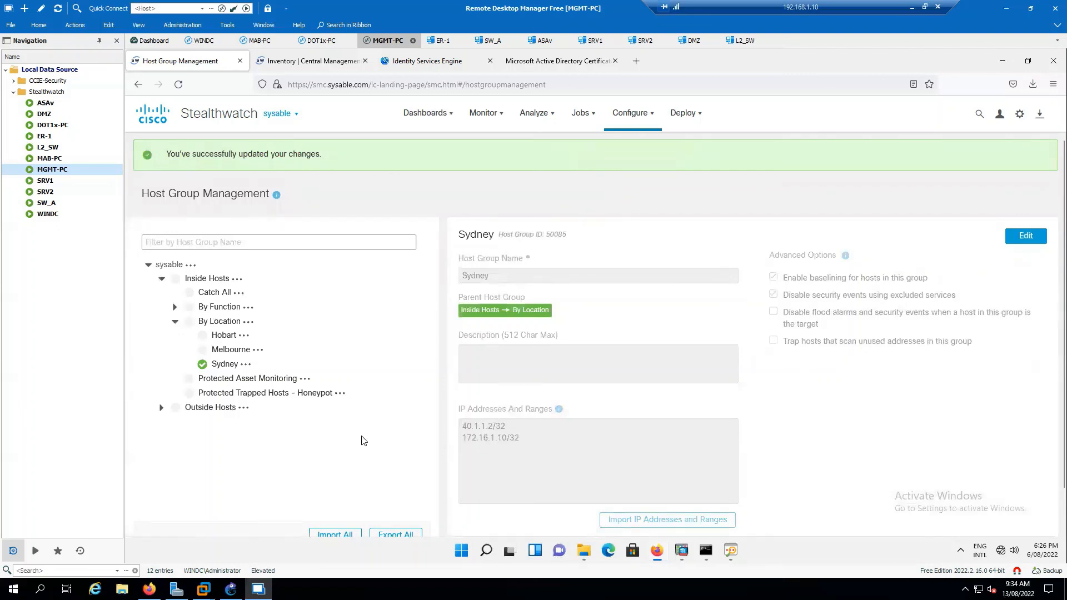
Expand Outside Hosts and Countries, then the Africa, Americas, Asia, Europe, Oceania and Other regions.
left_click(161, 407)
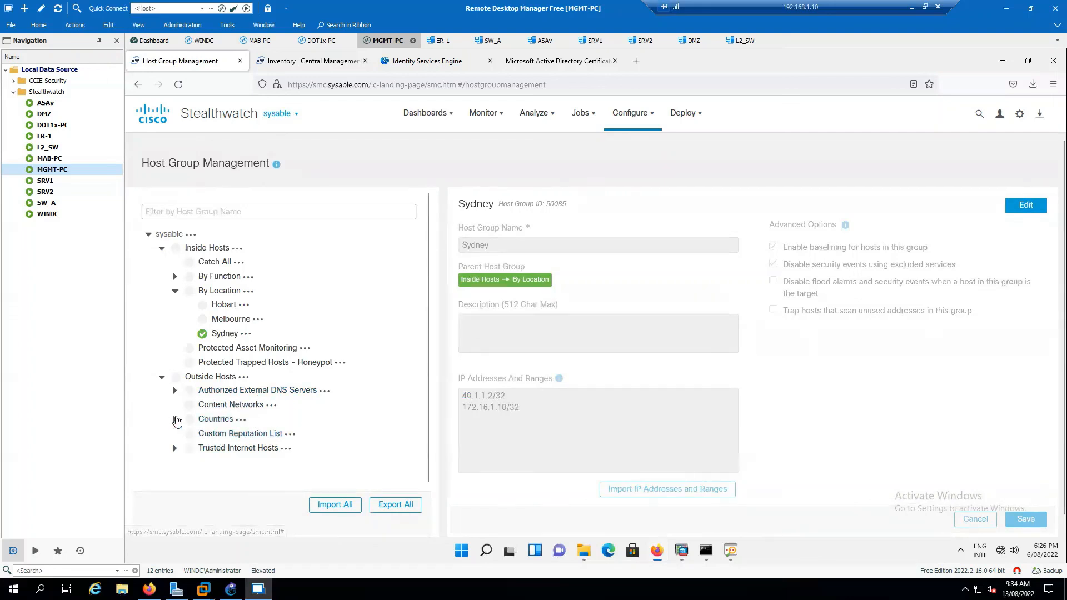
left_click(173, 419)
scroll(291, 368, "down", 3)
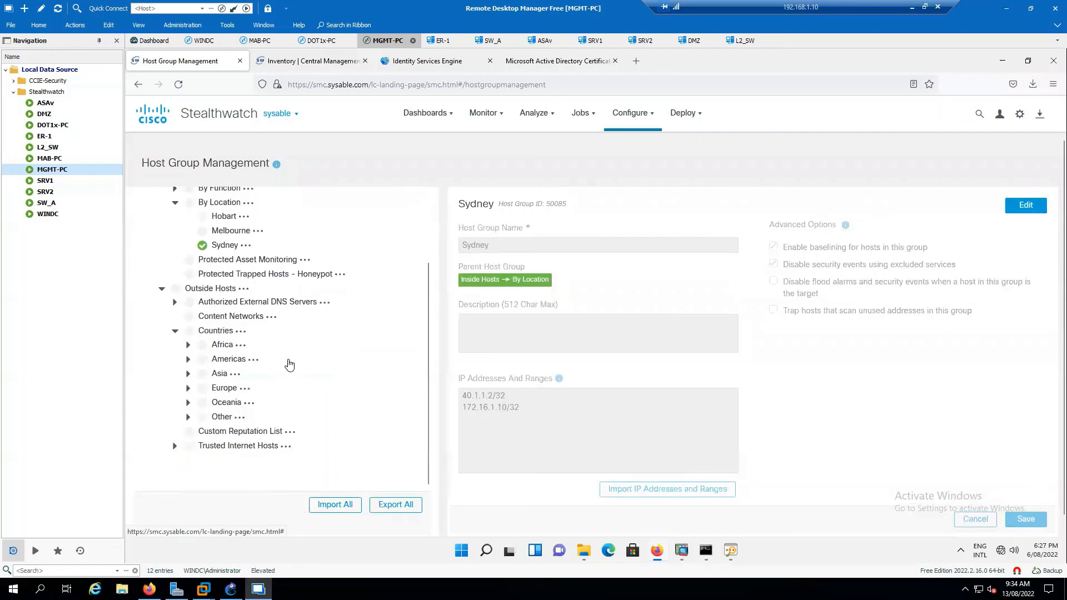
left_click(187, 345)
scroll(217, 408, "down", 2)
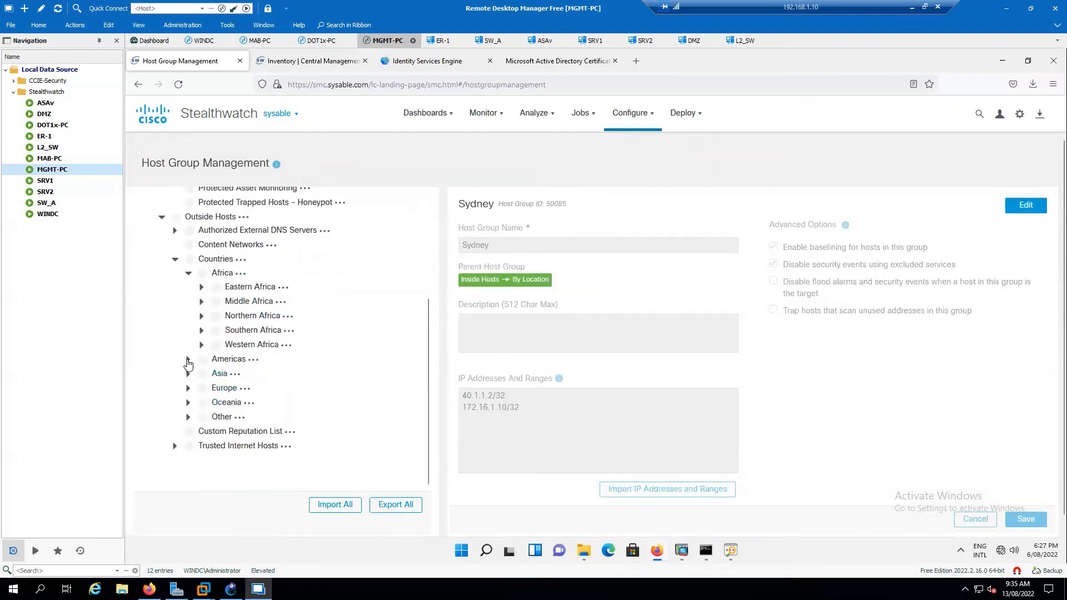
left_click(188, 359)
scroll(301, 384, "down", 2)
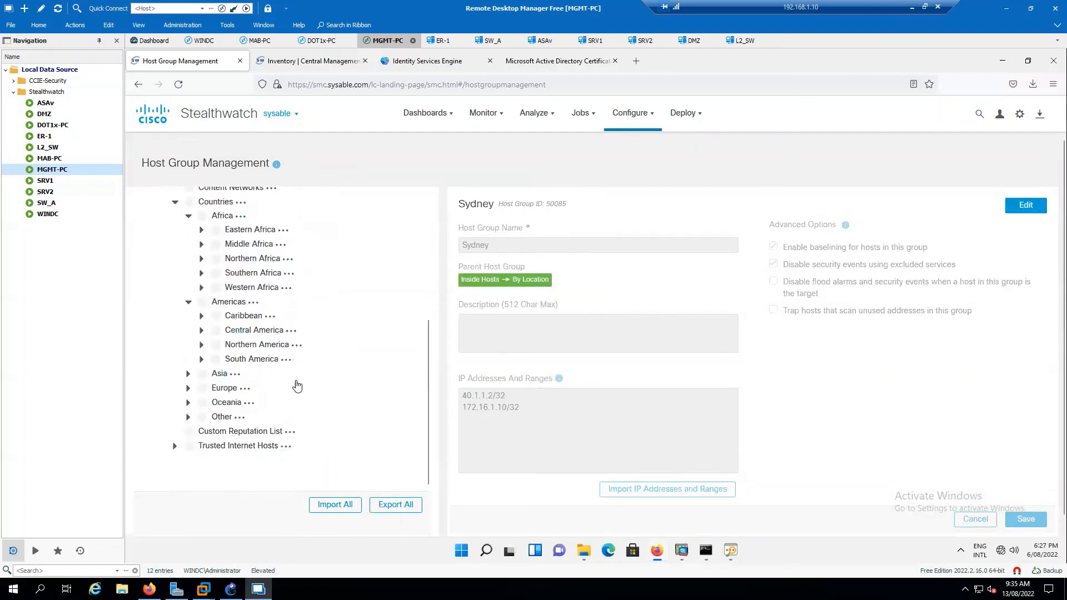
left_click(188, 373)
scroll(189, 396, "down", 2)
left_click(188, 388)
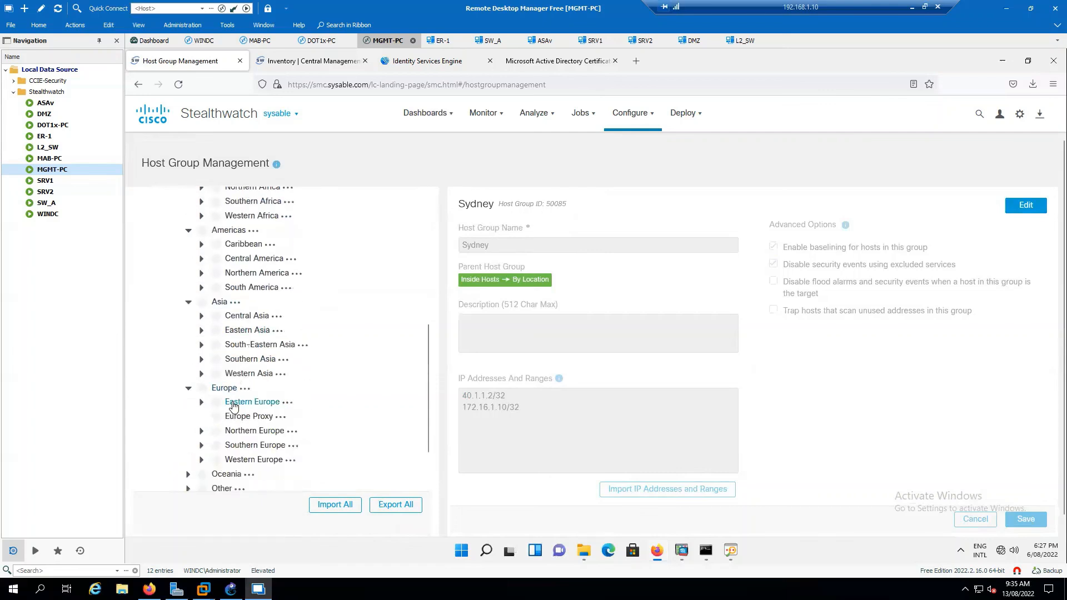
scroll(187, 398, "down", 2)
left_click(188, 402)
scroll(257, 421, "down", 2)
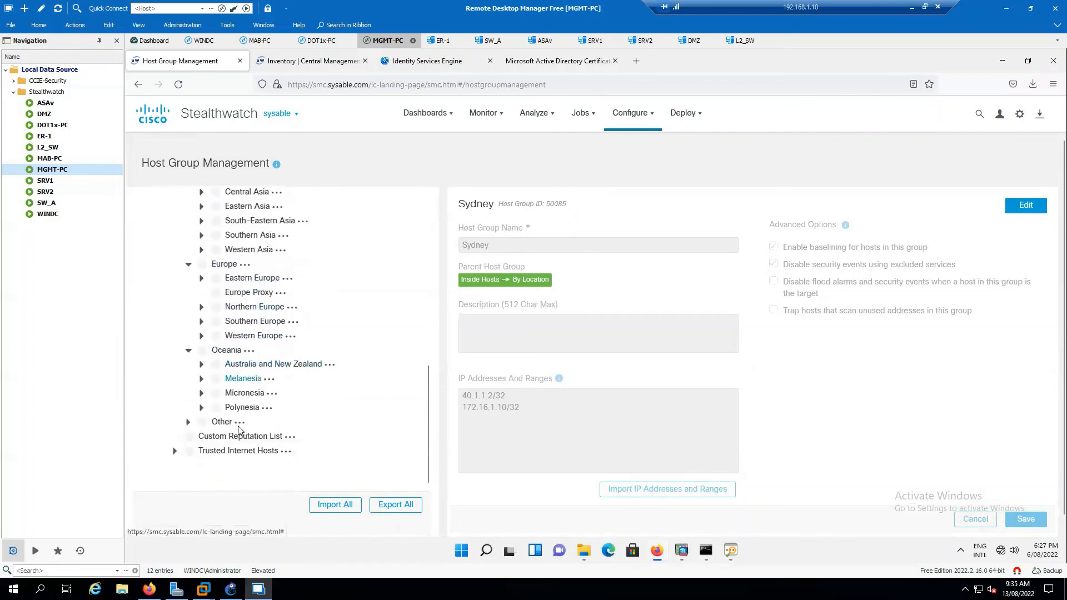
left_click(187, 416)
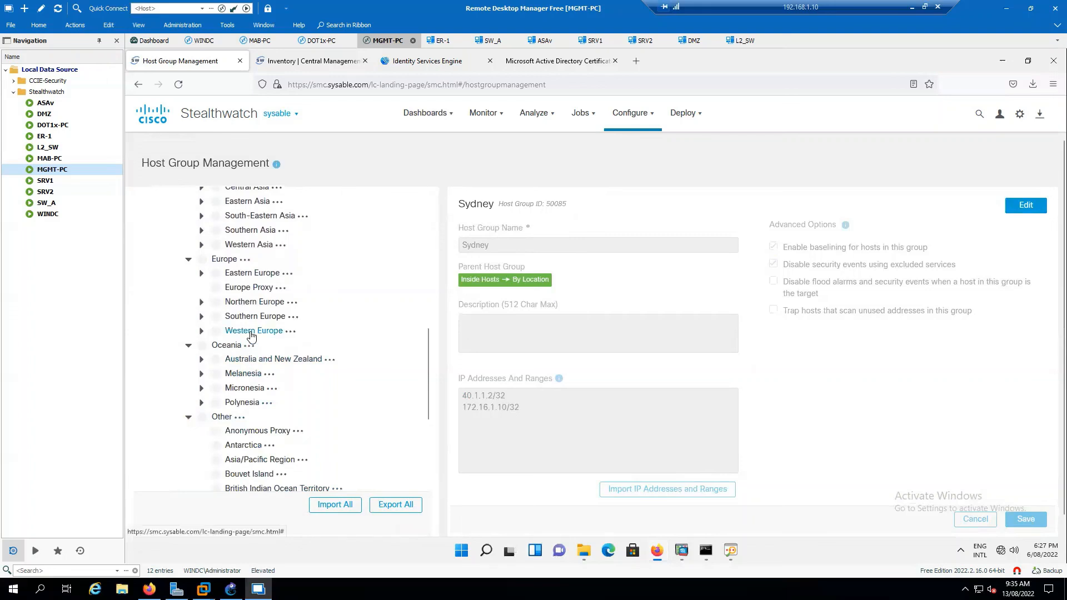
Expand Australia and New Zealand and Trusted Internet Hosts, then return to the top of the tree.
scroll(250, 340, "up", 4)
scroll(287, 421, "down", 3)
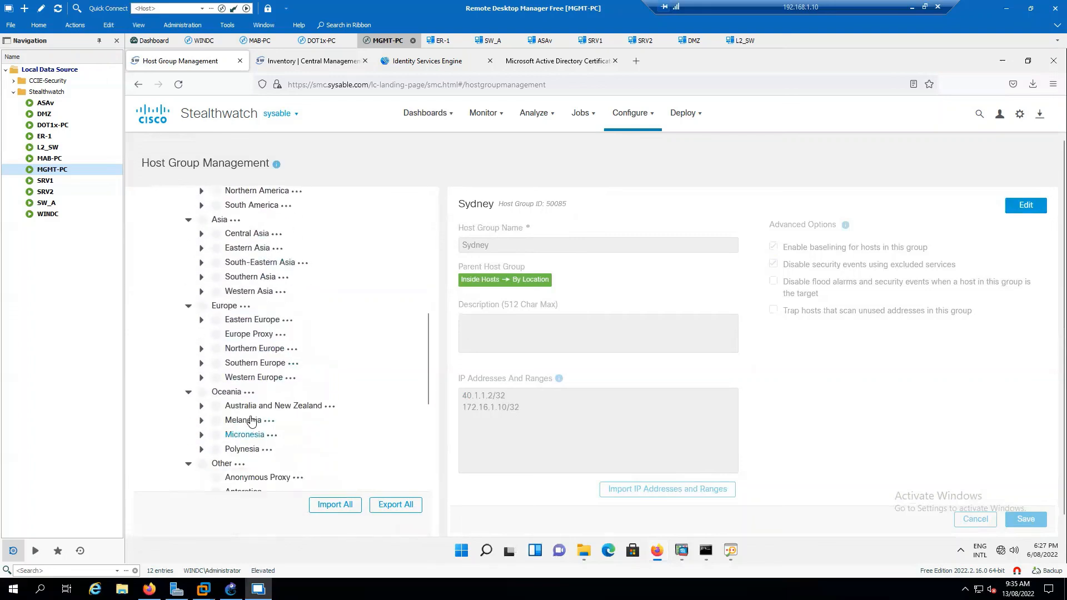
left_click(202, 406)
scroll(319, 399, "down", 5)
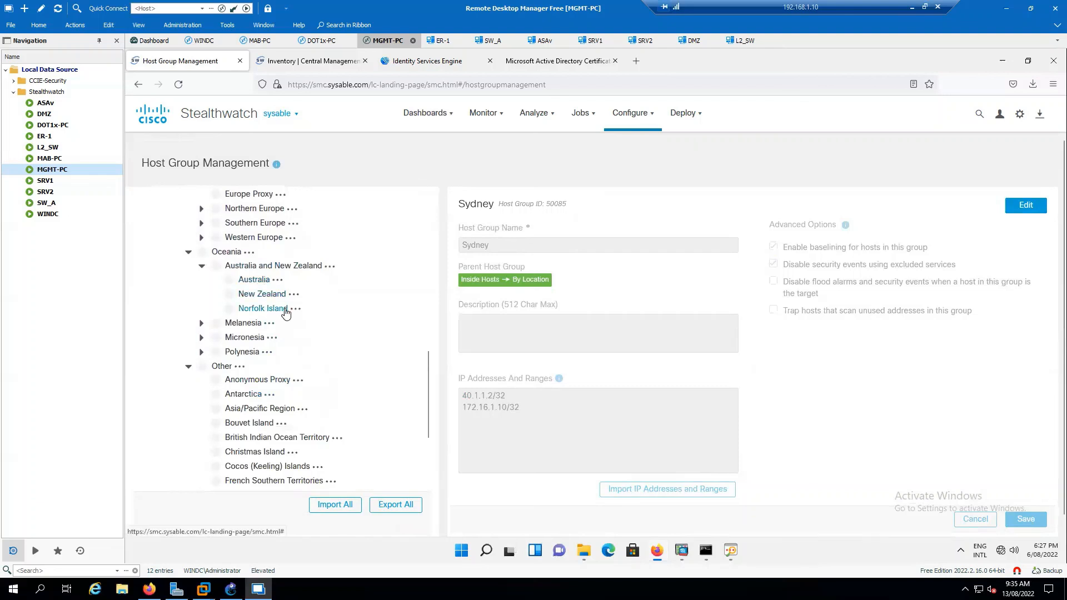
scroll(333, 397, "down", 5)
scroll(336, 396, "down", 2)
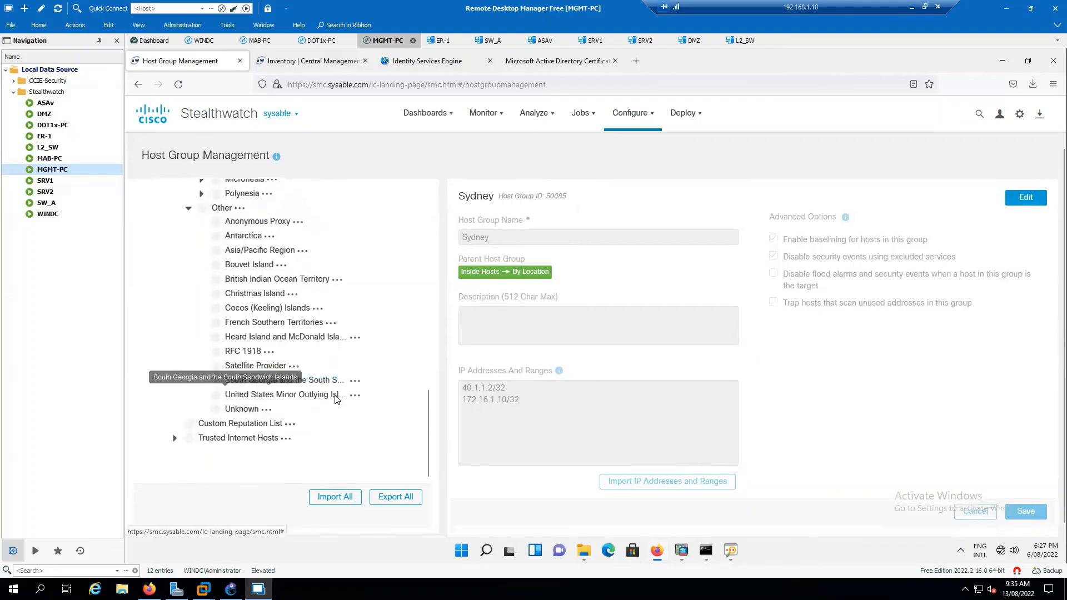
left_click(176, 432)
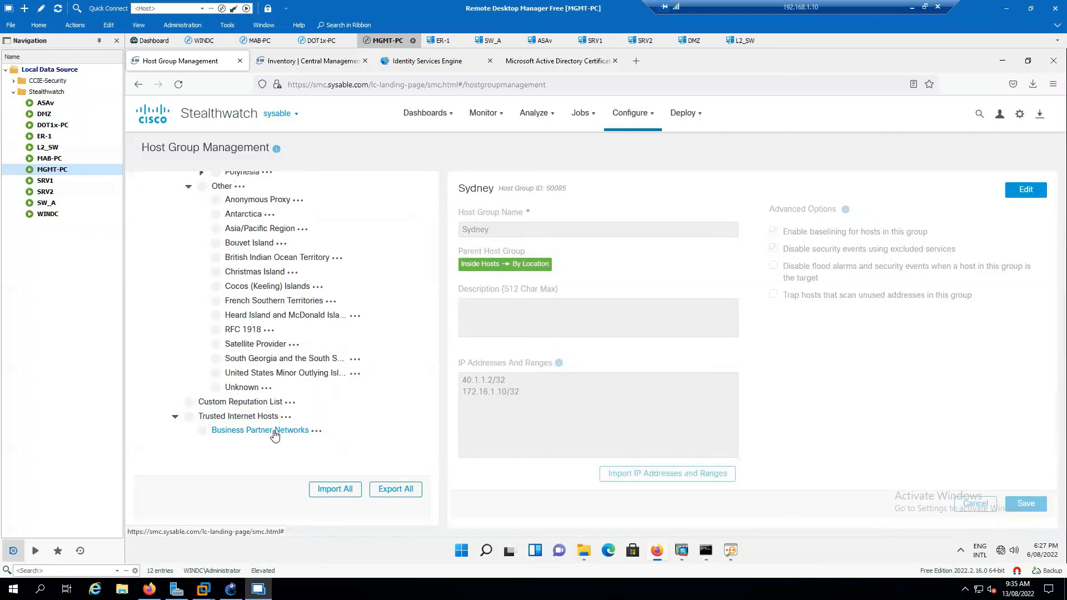
scroll(274, 434, "up", 10)
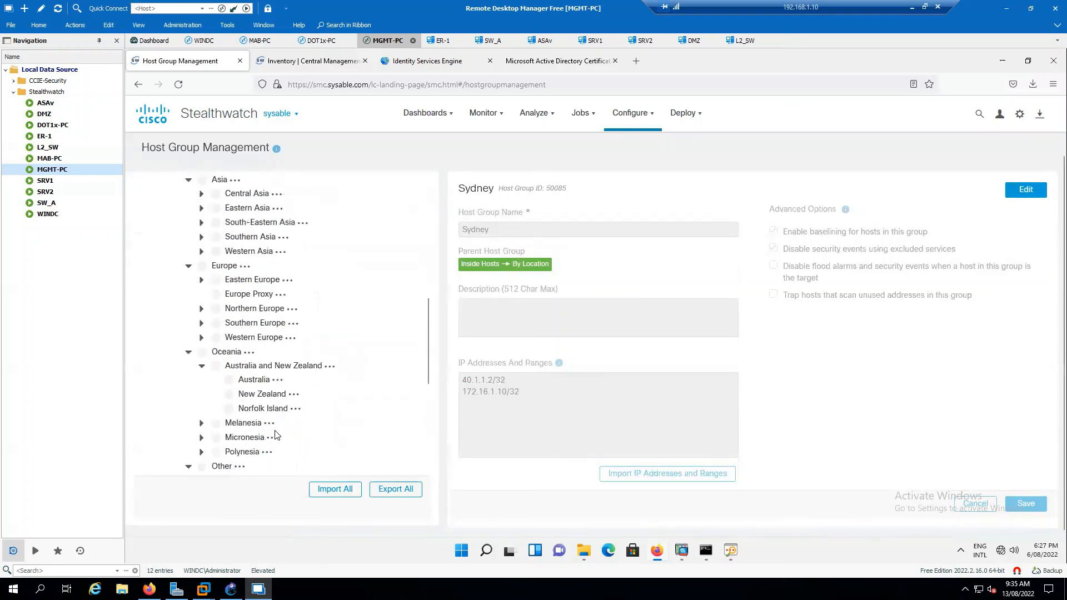
scroll(275, 435, "up", 5)
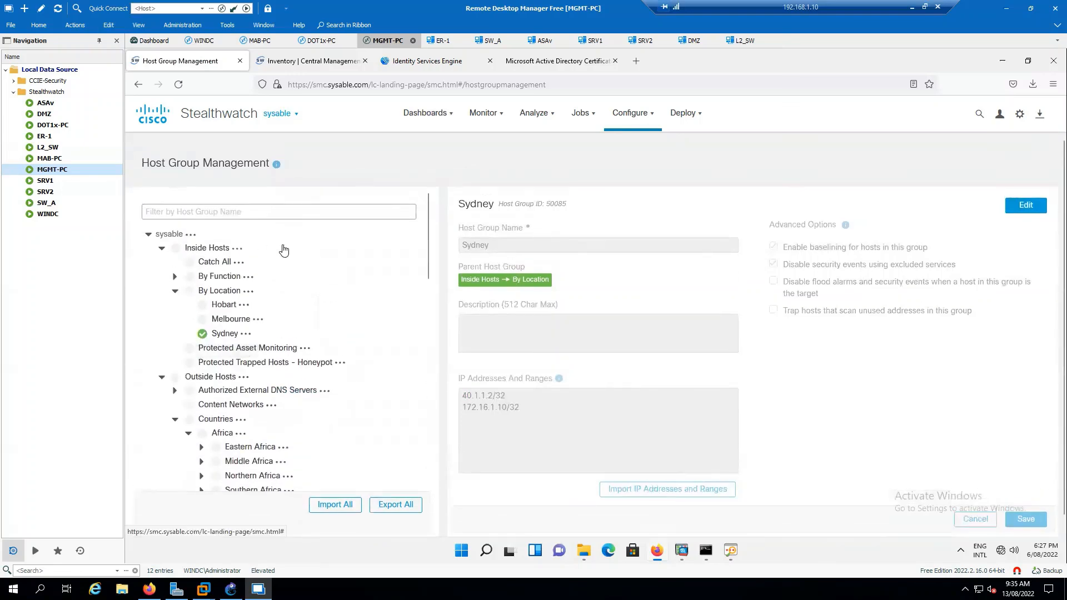
In the desktop SMC, select the DMZ host group and refresh its dashboard data.
left_click(729, 550)
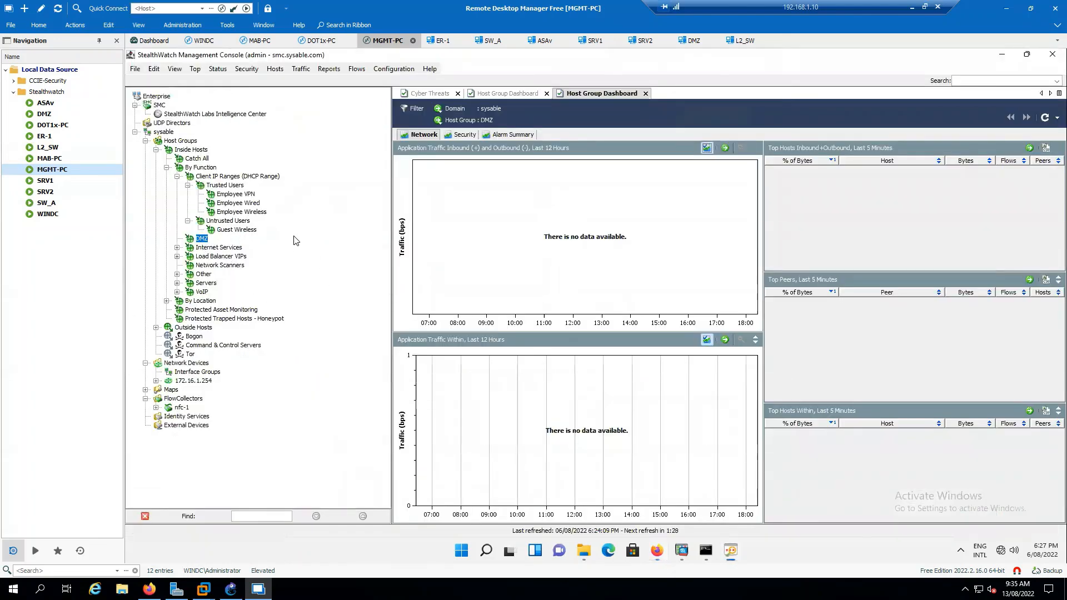
left_click(231, 229)
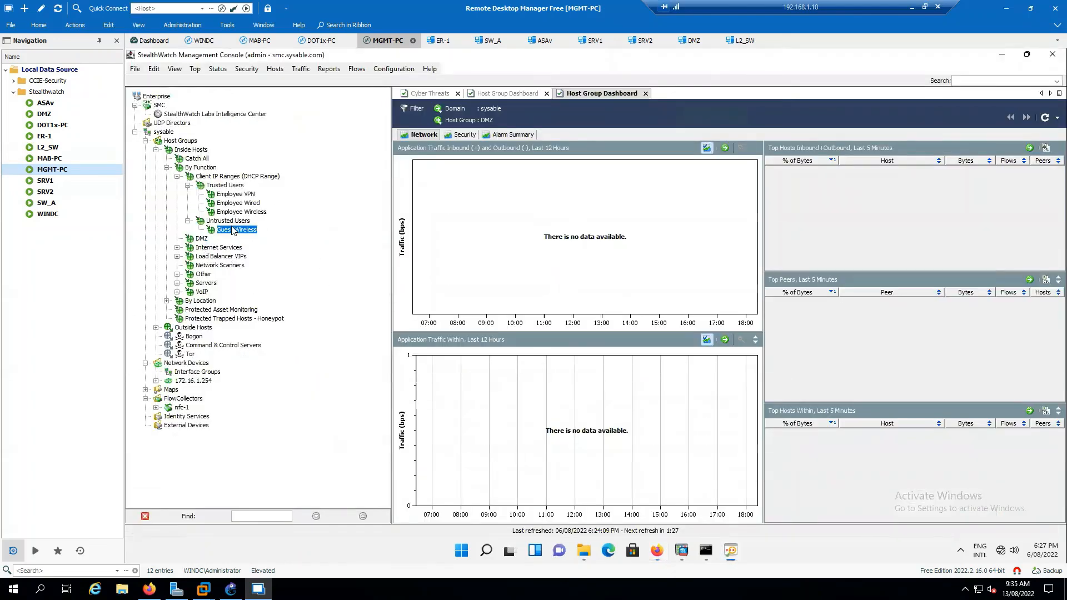
left_click(202, 239)
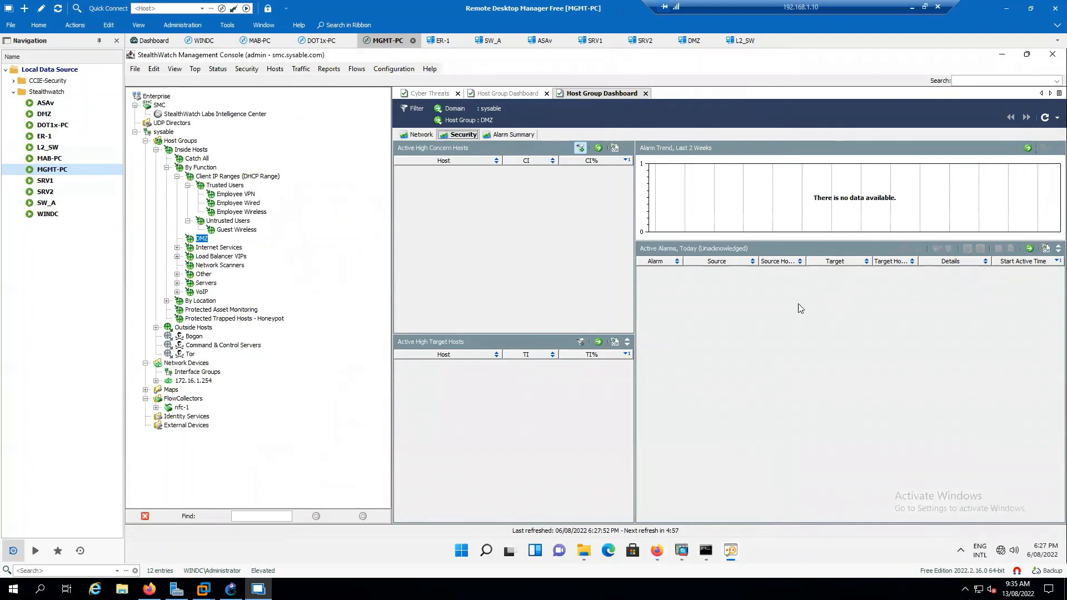
left_click(1046, 118)
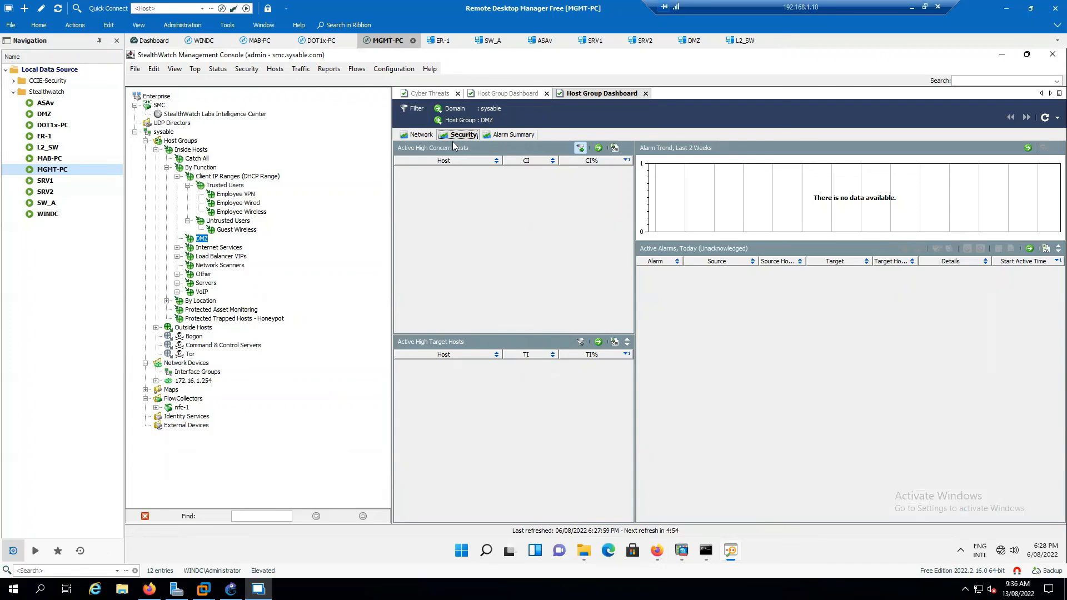
Refresh the DMZ network traffic charts, then close the extra DMZ dashboard tab.
left_click(418, 135)
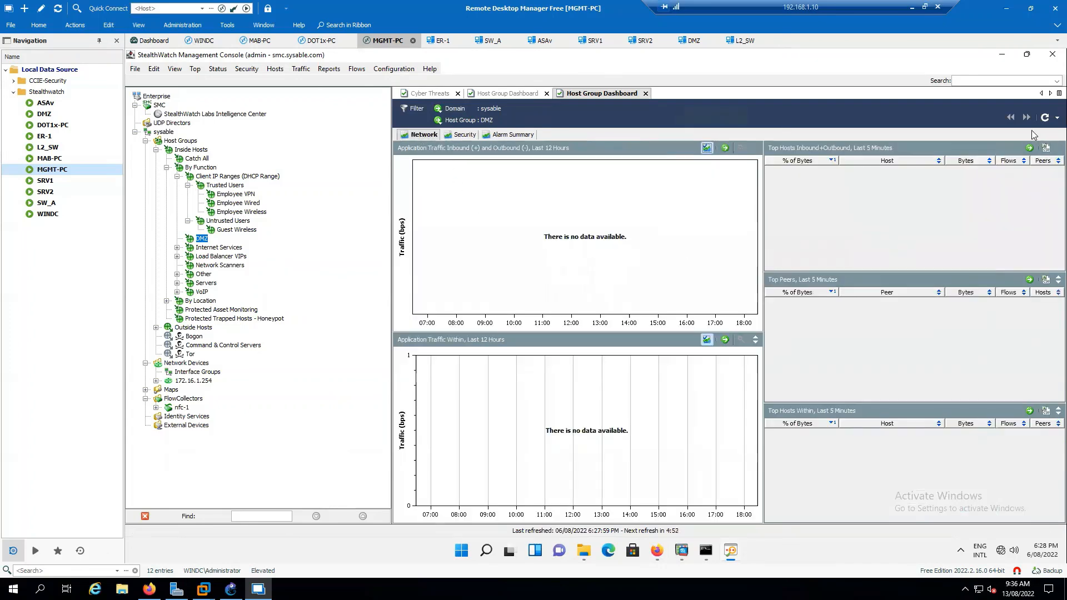
left_click(1044, 118)
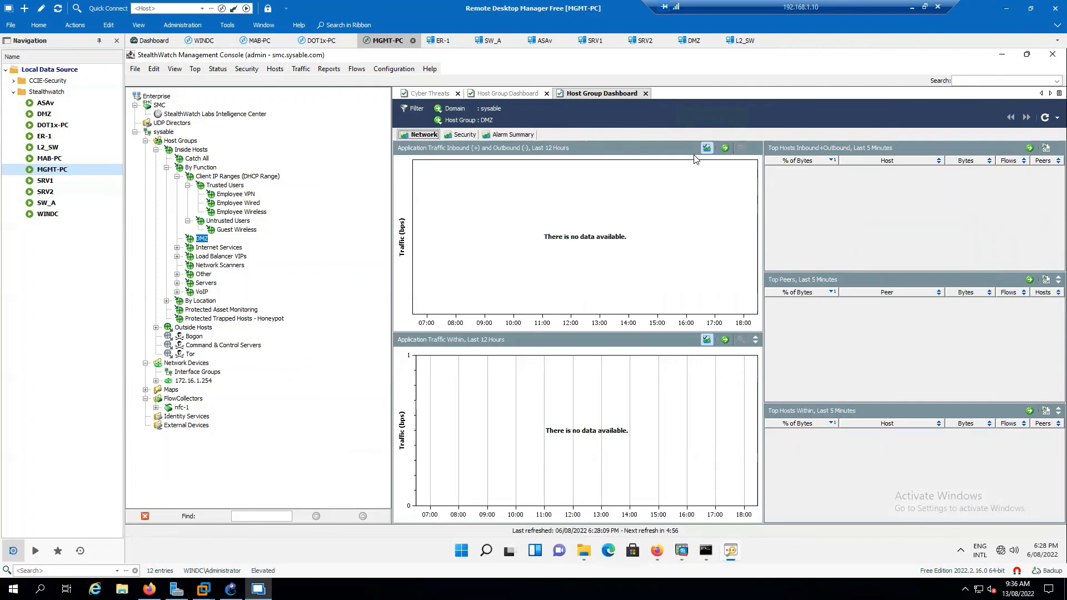
left_click(645, 94)
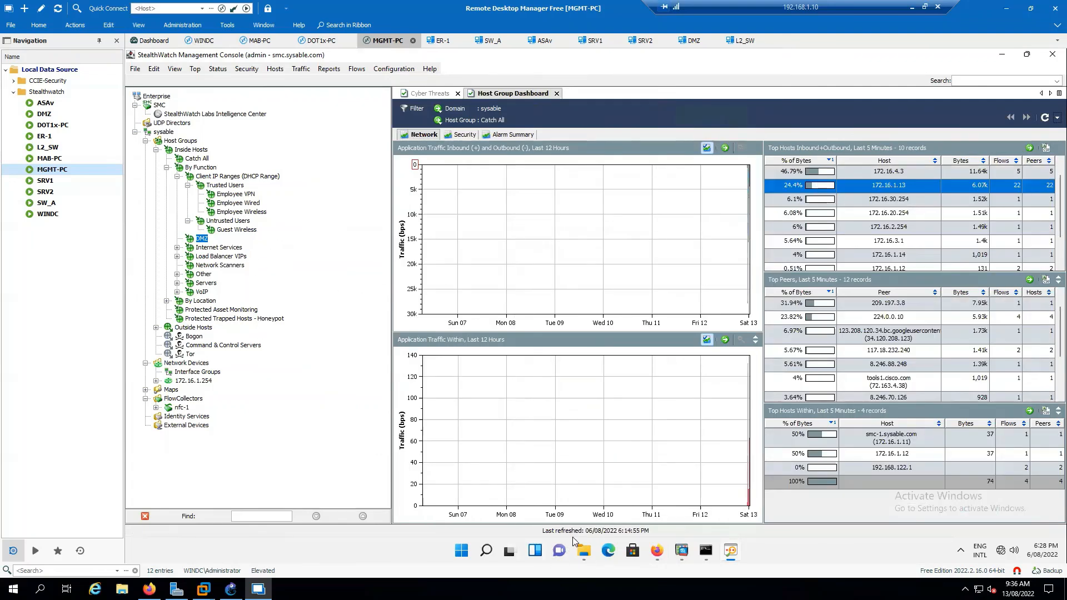
Back in the Firefox web console, open Monitor > Host Groups to show the Sydney group.
left_click(658, 551)
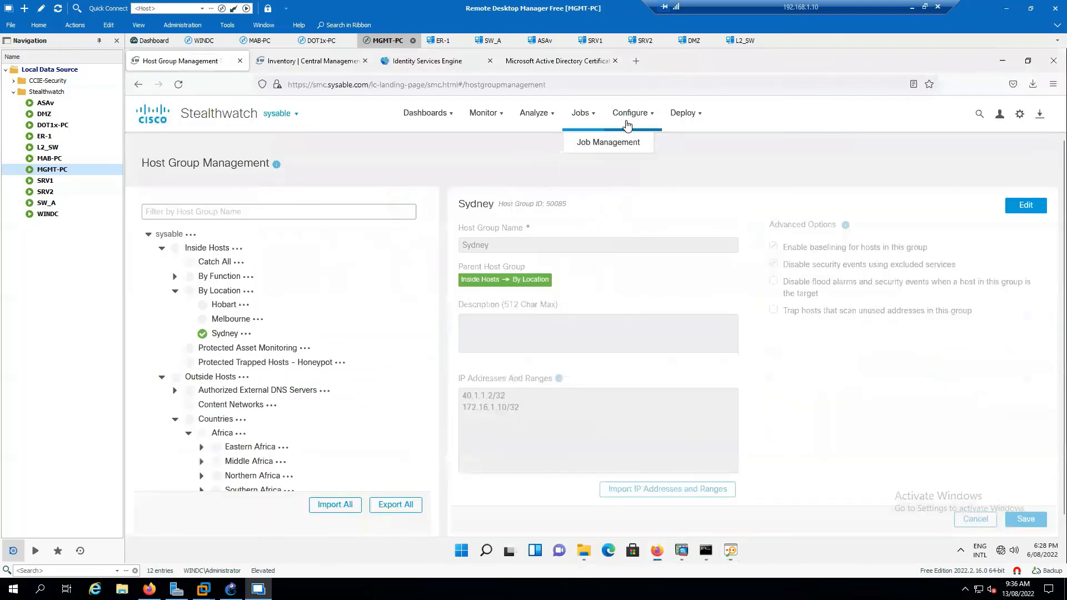
mouse_move(631, 113)
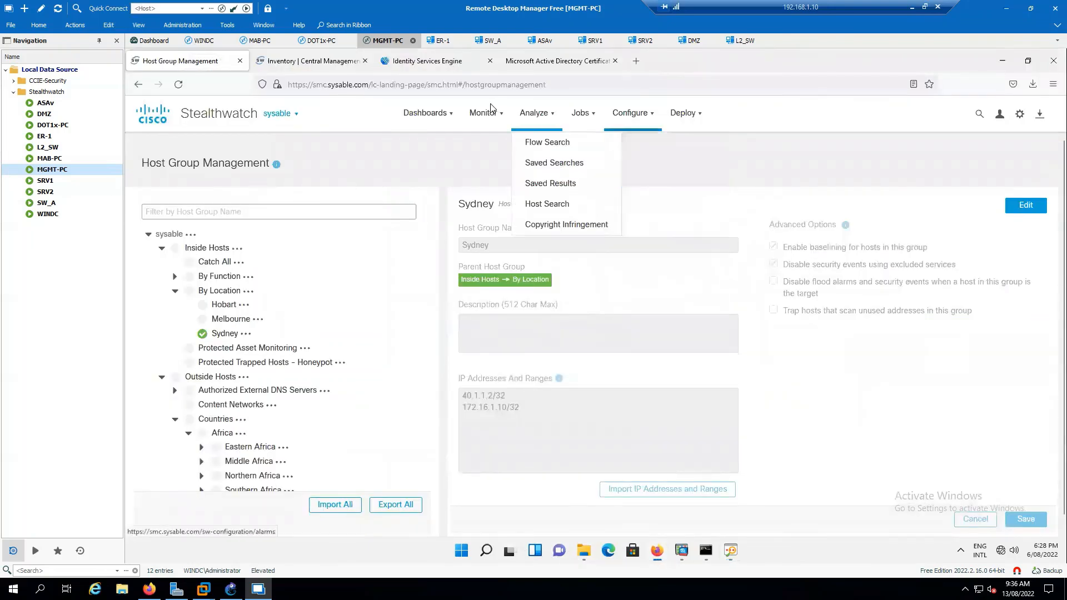
mouse_move(484, 113)
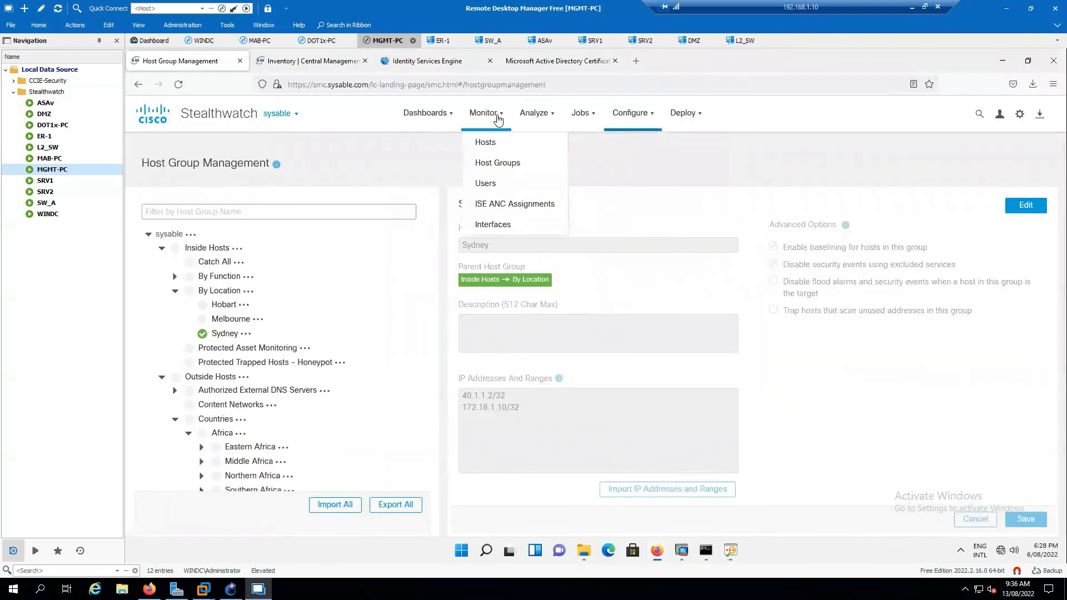
left_click(501, 163)
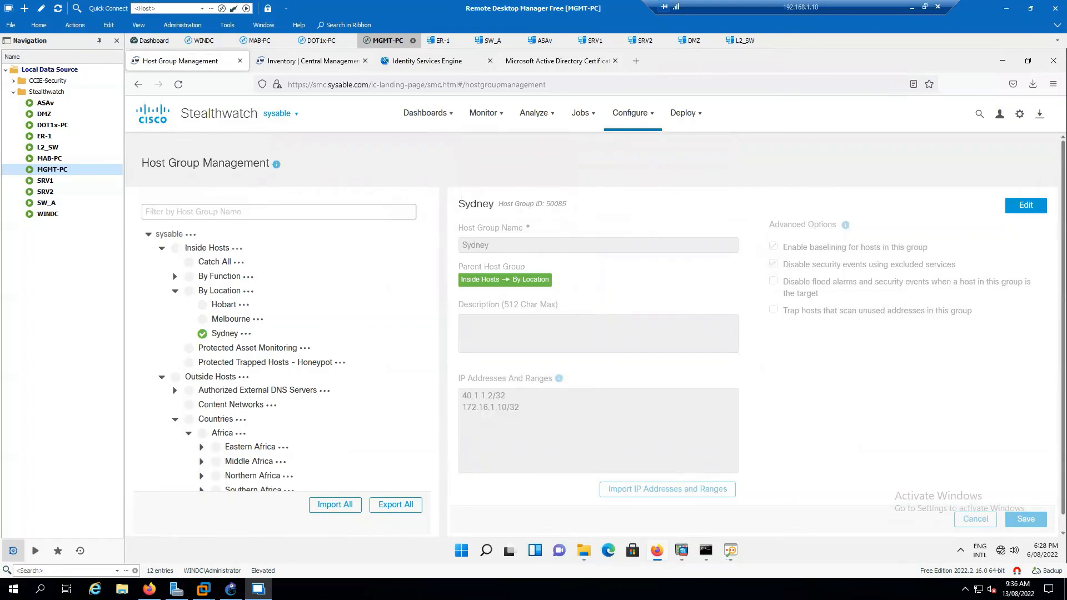